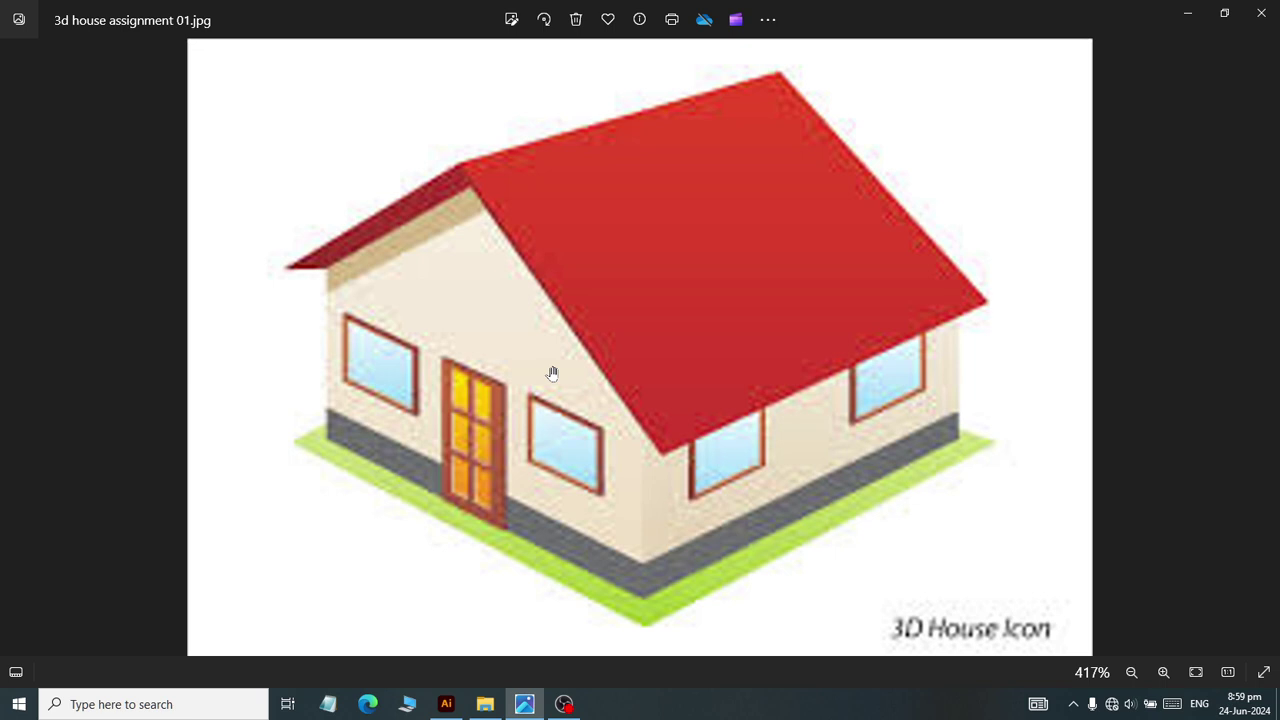
Step: Switch from the house reference photo in Photos to the blank Illustrator document Untitled-1
{"action": "key", "text": "alt+Tab"}
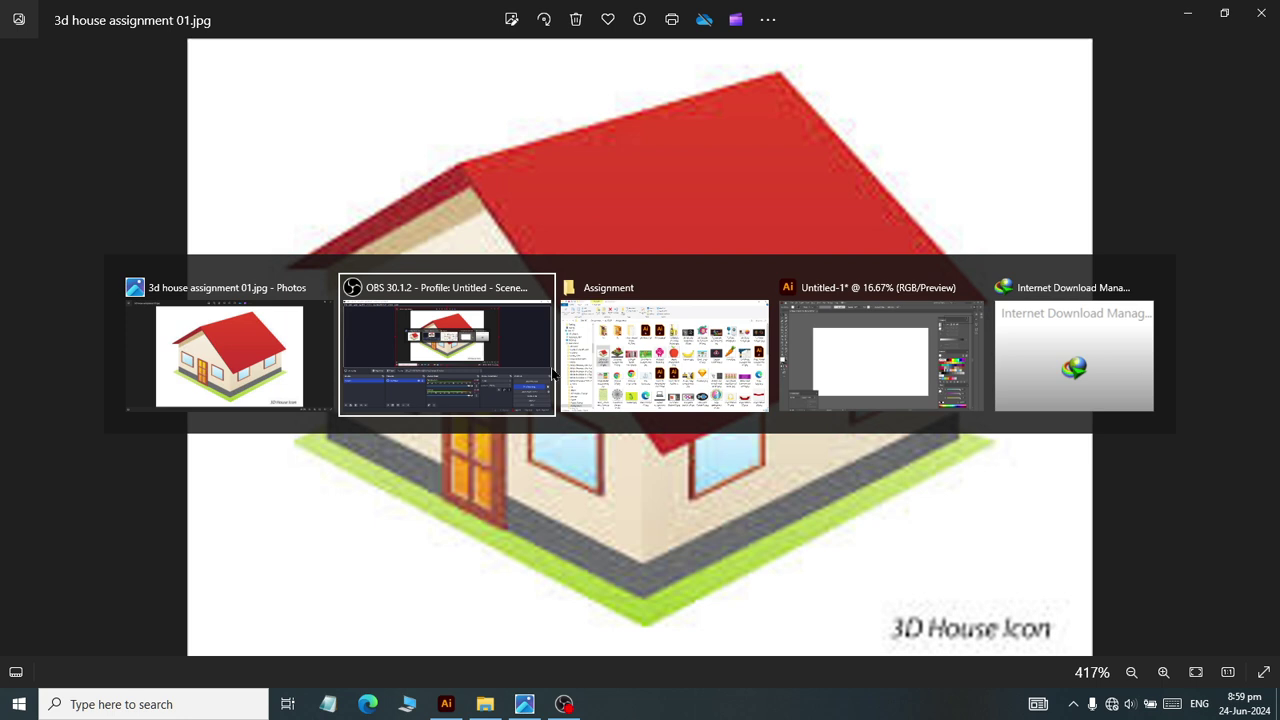
{"action": "key", "text": "Tab"}
{"action": "key", "text": "Tab"}
Step: Draw a rectangle on the right of the artboard and fill it light green
{"action": "left_click", "coordinate": [18, 166]}
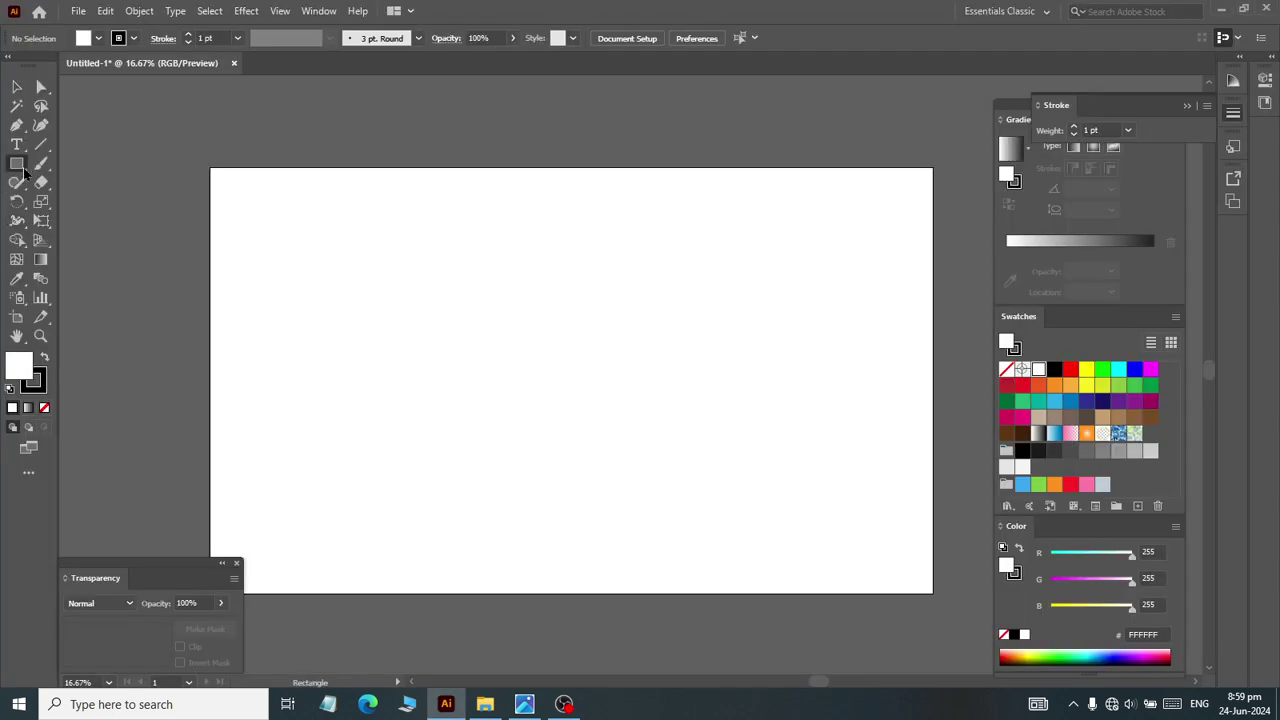
{"action": "left_click_drag", "start_coordinate": [544, 310], "coordinate": [849, 469]}
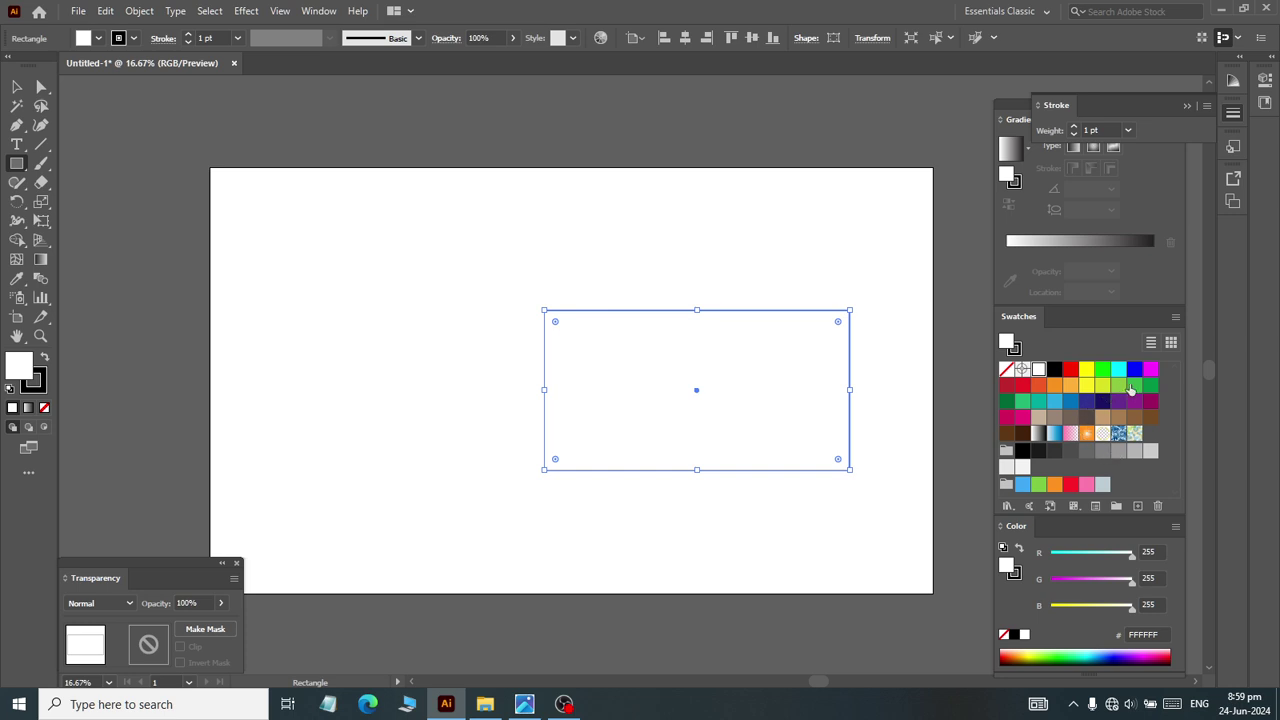
{"action": "left_click", "coordinate": [1118, 386]}
Step: Raise the rectangle's right-side anchors to slant it into a parallelogram, checking the reference
{"action": "key", "text": "a"}
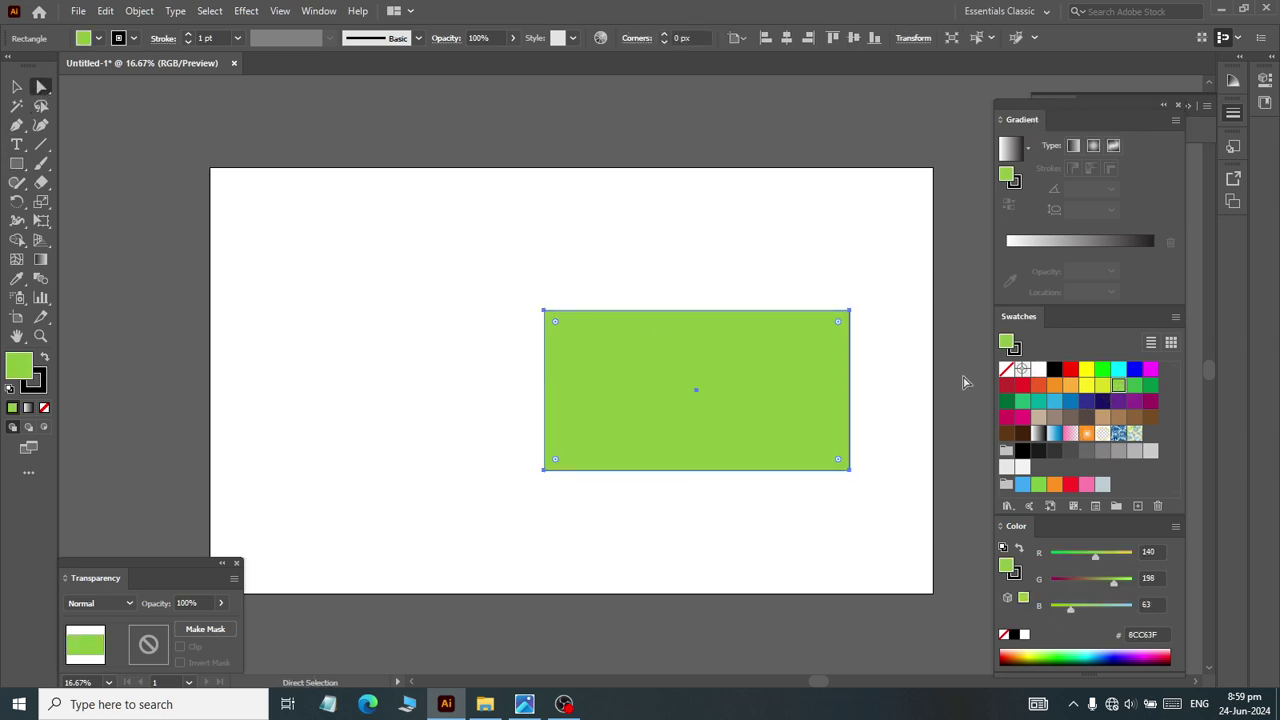
{"action": "left_click_drag", "start_coordinate": [877, 272], "coordinate": [800, 544]}
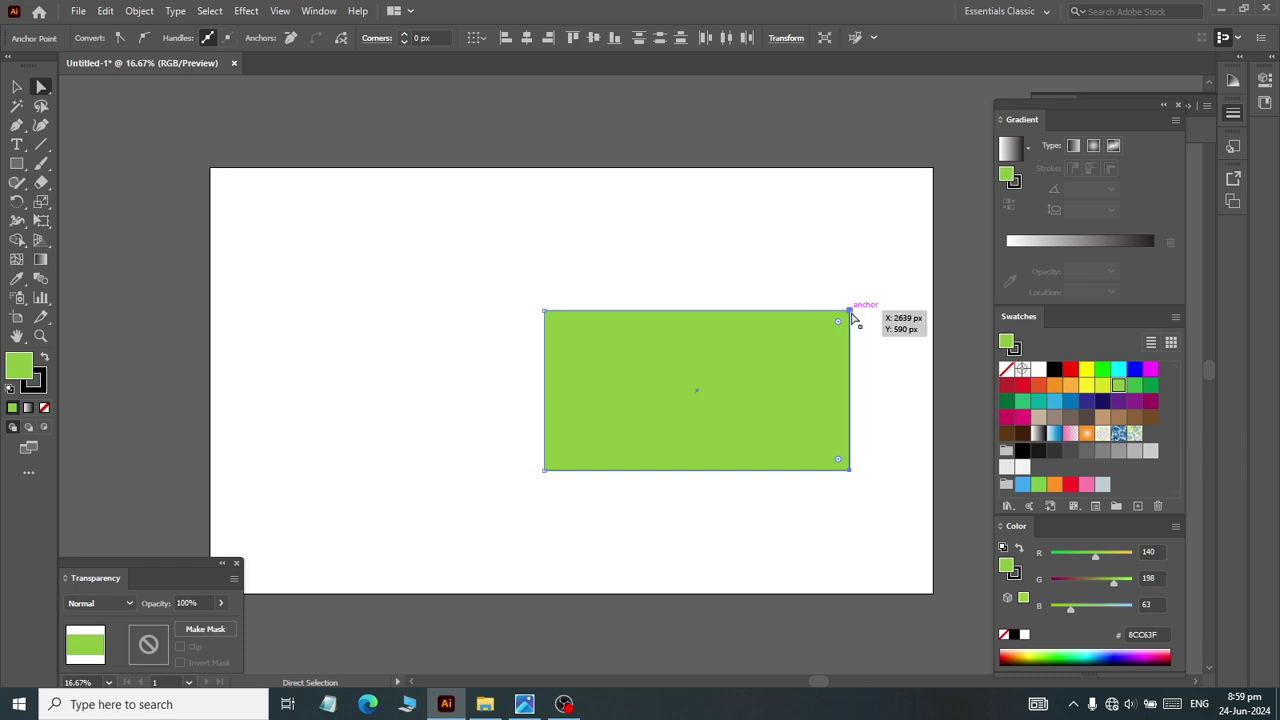
{"action": "left_click_drag", "start_coordinate": [850, 312], "coordinate": [847, 262]}
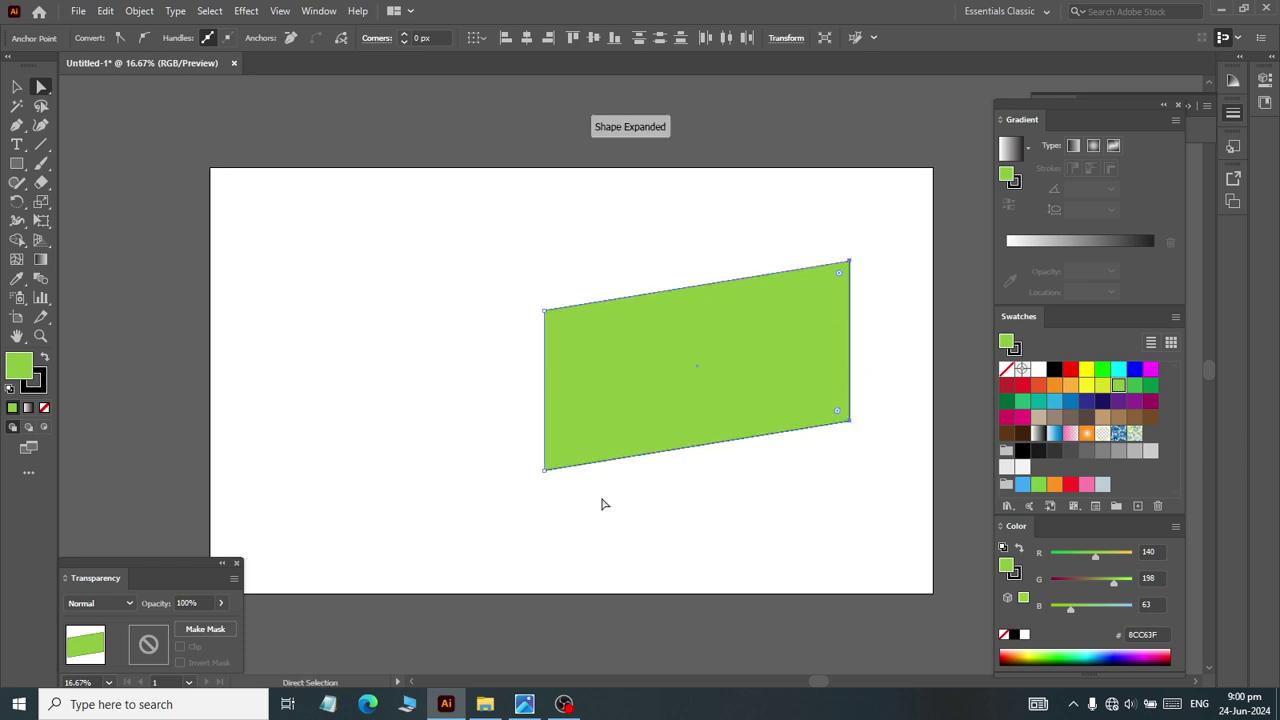
{"action": "key", "text": "alt+Tab"}
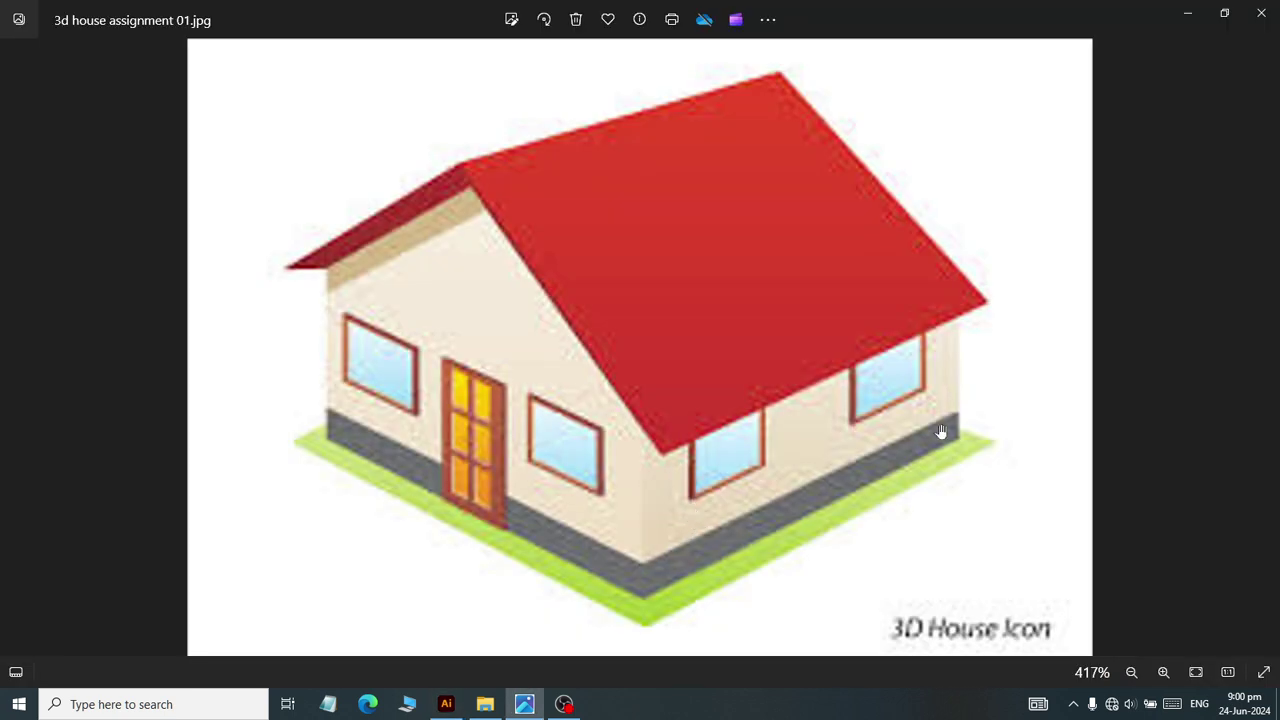
{"action": "key", "text": "alt+Tab"}
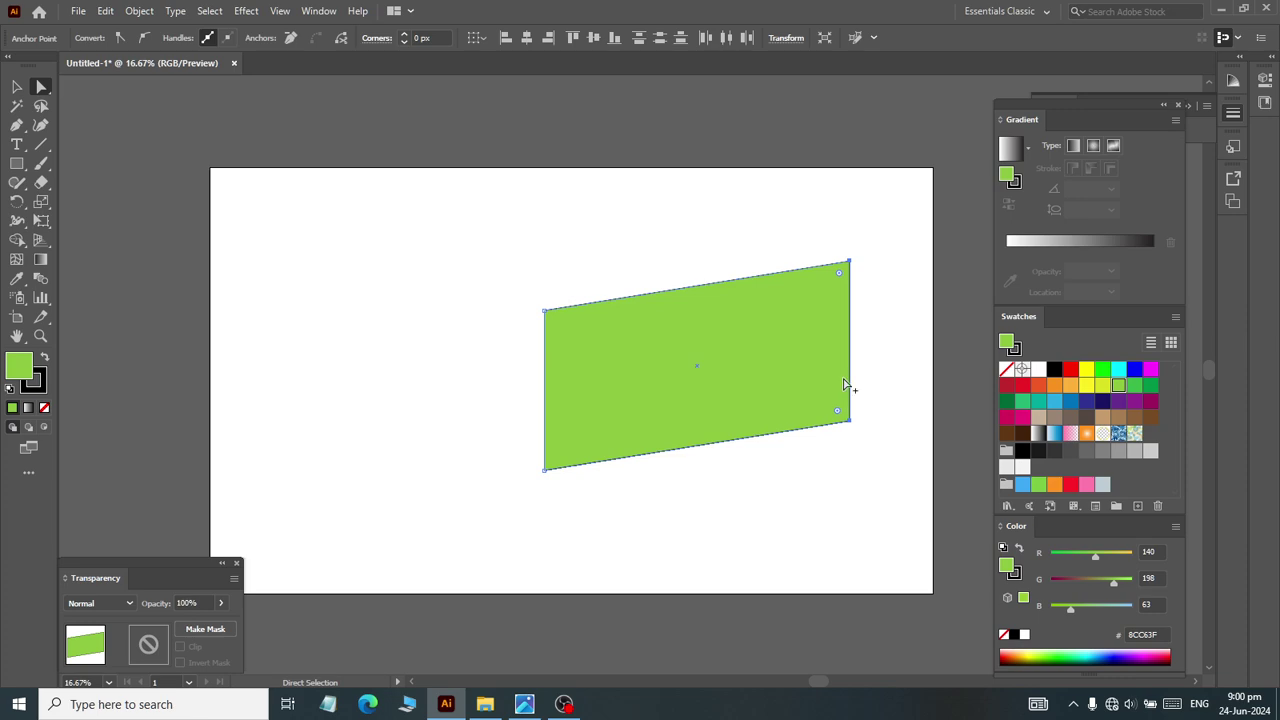
Step: Nudge the green wall's top-right corner down four steps so its top slopes more gently
{"action": "key", "text": "alt+Tab"}
{"action": "key", "text": "alt+Tab"}
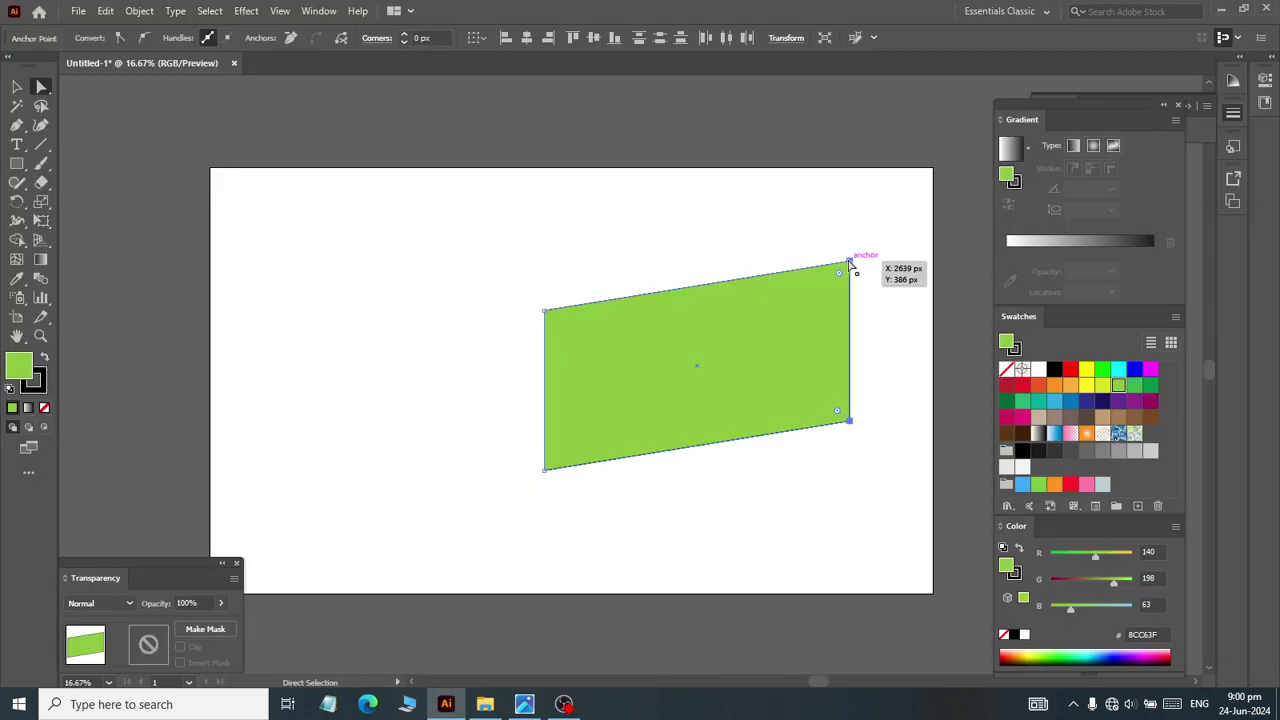
{"action": "left_click", "coordinate": [849, 261]}
{"action": "key", "text": "Down"}
{"action": "key", "text": "Down"}
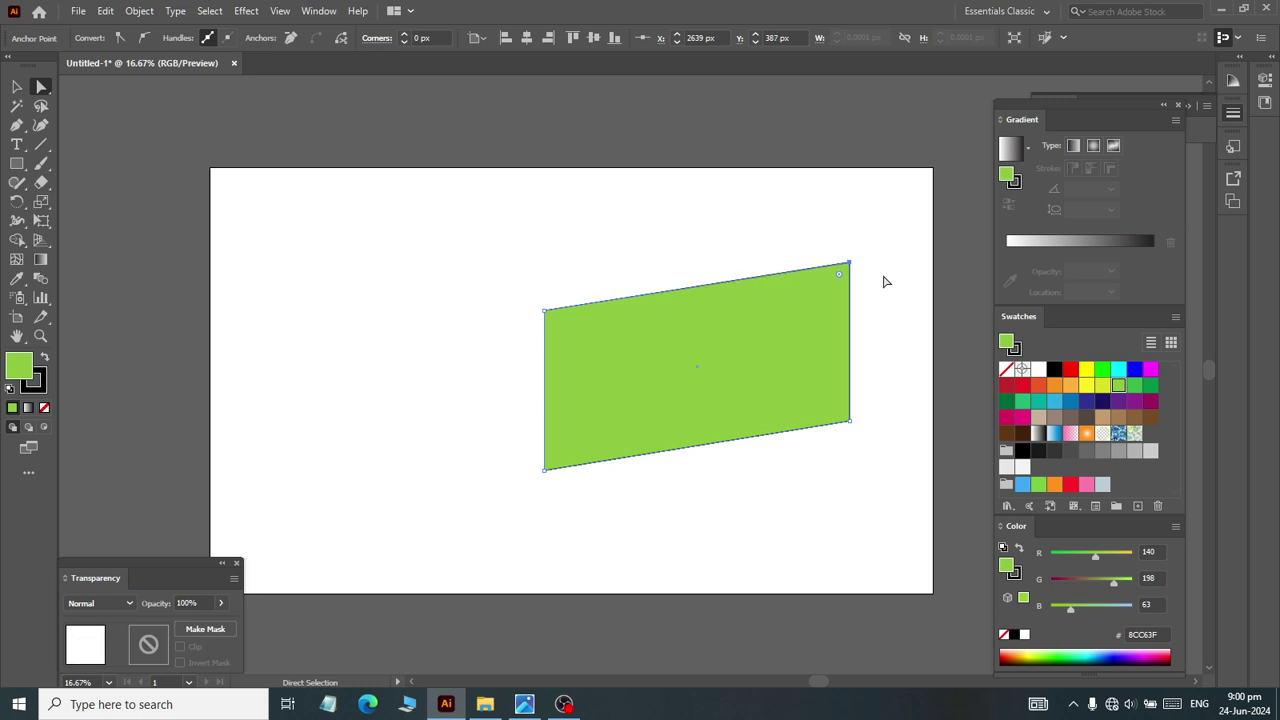
{"action": "key", "text": "Down"}
{"action": "key", "text": "Down"}
{"action": "key", "text": "Down"}
{"action": "key", "text": "Down"}
{"action": "key", "text": "Down"}
{"action": "key", "text": "Down"}
{"action": "key", "text": "Down"}
{"action": "key", "text": "Down"}
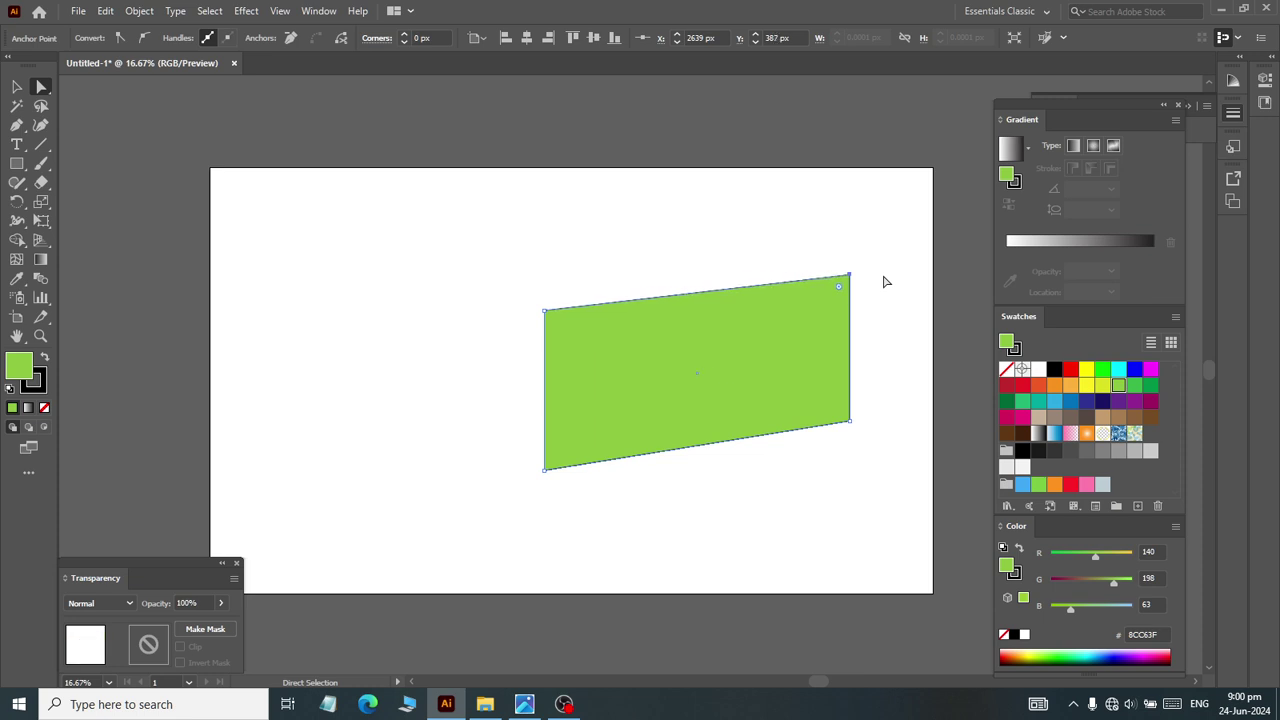
{"action": "key", "text": "Down"}
{"action": "key", "text": "Down"}
{"action": "key", "text": "Down"}
{"action": "key", "text": "Down"}
{"action": "key", "text": "Down"}
{"action": "key", "text": "Down"}
{"action": "key", "text": "Down"}
{"action": "key", "text": "Down"}
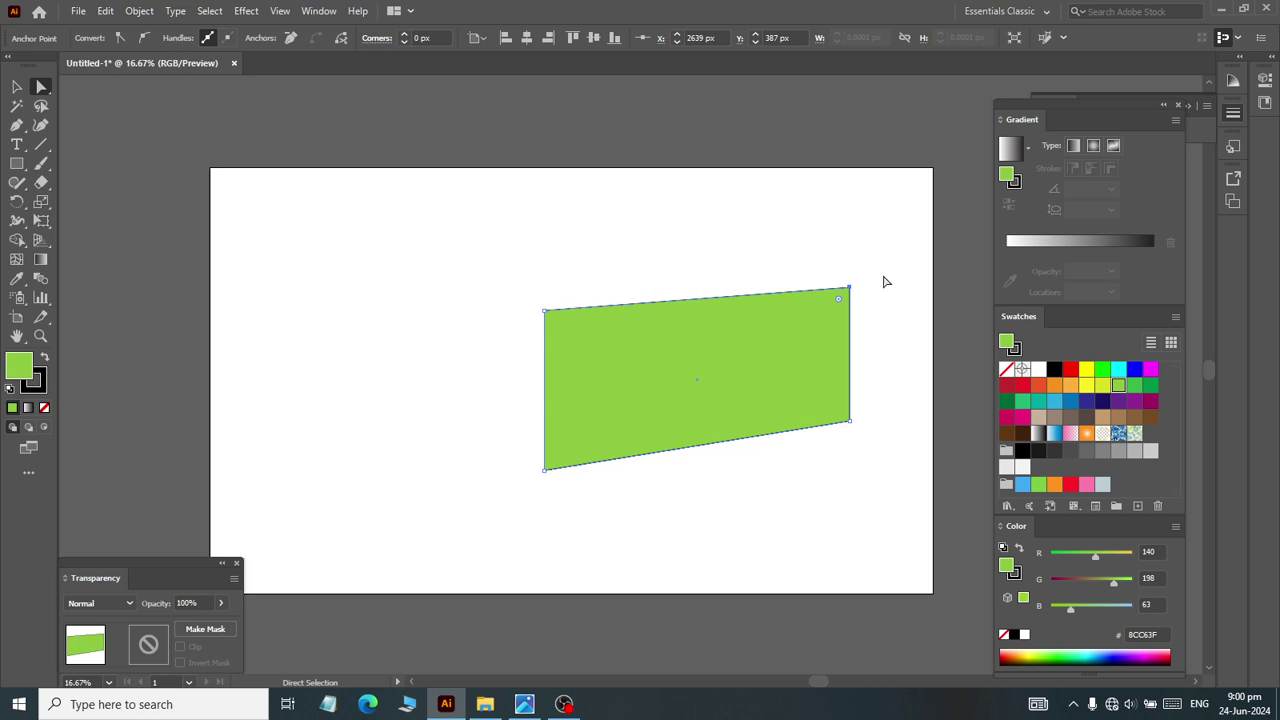
{"action": "key", "text": "Down"}
{"action": "key", "text": "Down"}
{"action": "key", "text": "Down"}
{"action": "key", "text": "Down"}
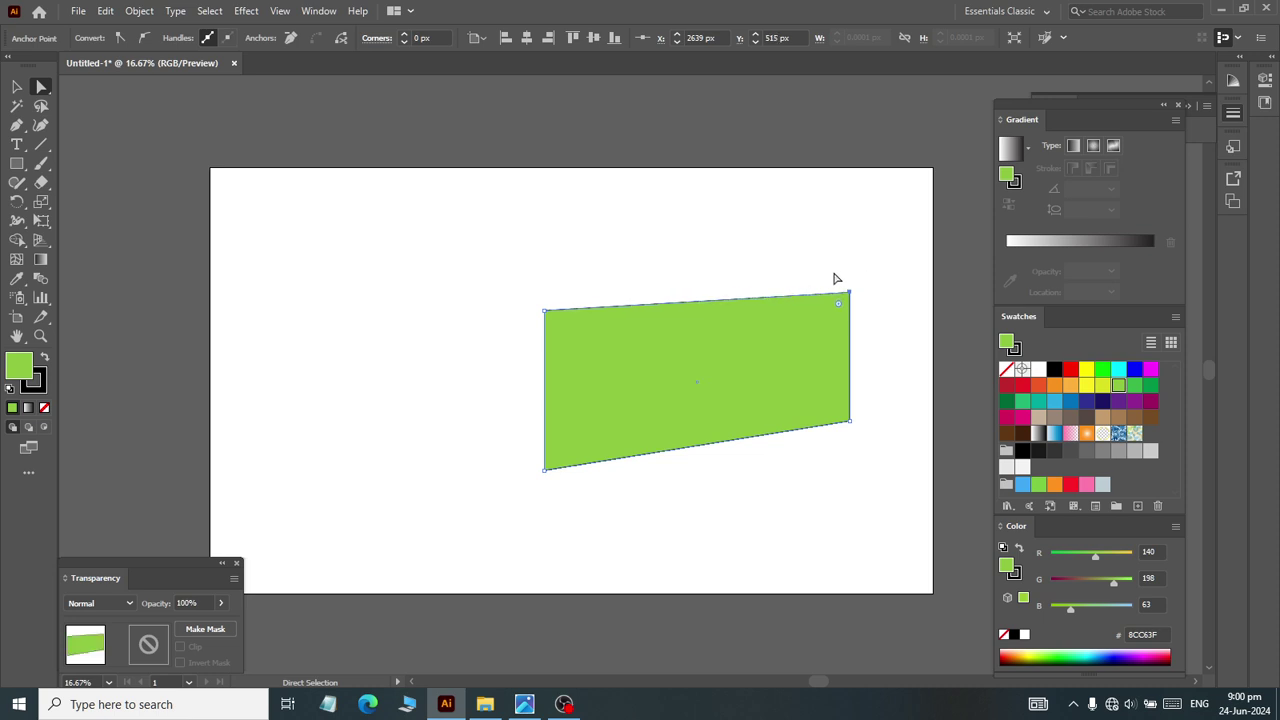
{"action": "left_click", "coordinate": [877, 254]}
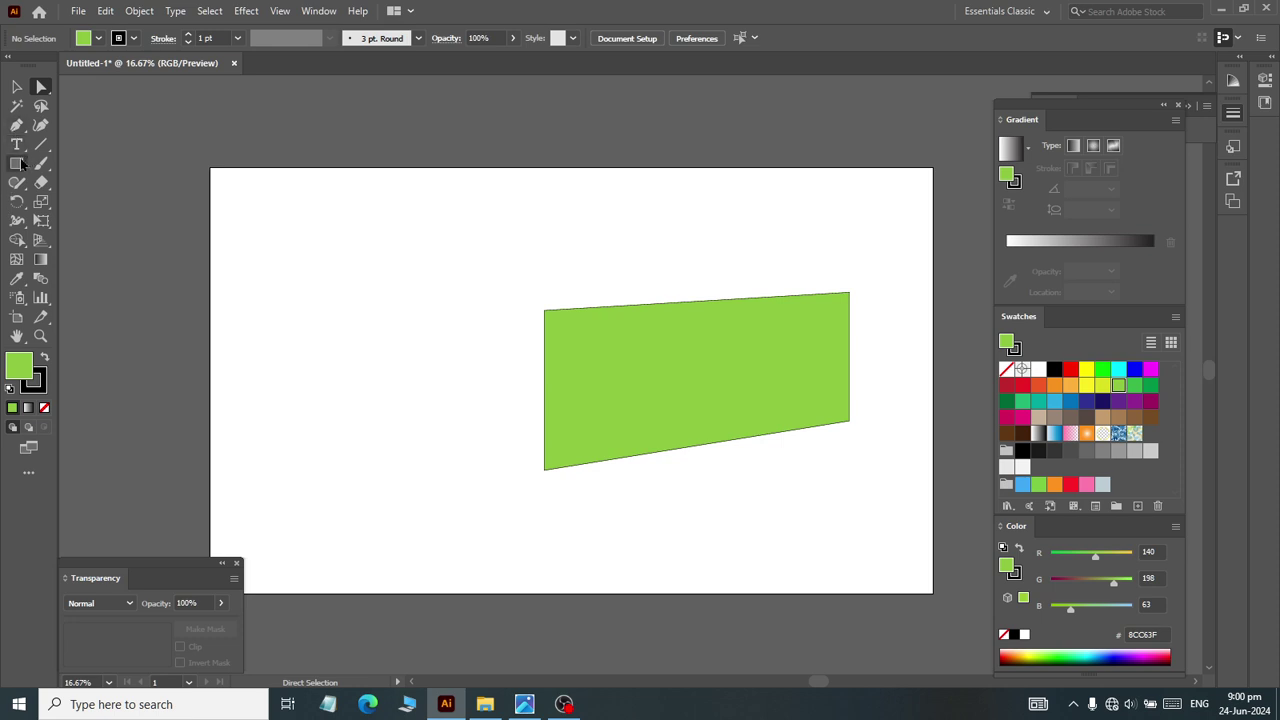
{"action": "left_click", "coordinate": [17, 164]}
Step: Draw a narrow rectangle at the wall's left edge and pull its left side up-left into a second wall
{"action": "mouse_move", "coordinate": [544, 311]}
{"action": "left_mouse_down"}
{"action": "mouse_move", "coordinate": [519, 471]}
{"action": "mouse_move", "coordinate": [502, 467]}
{"action": "left_mouse_up"}
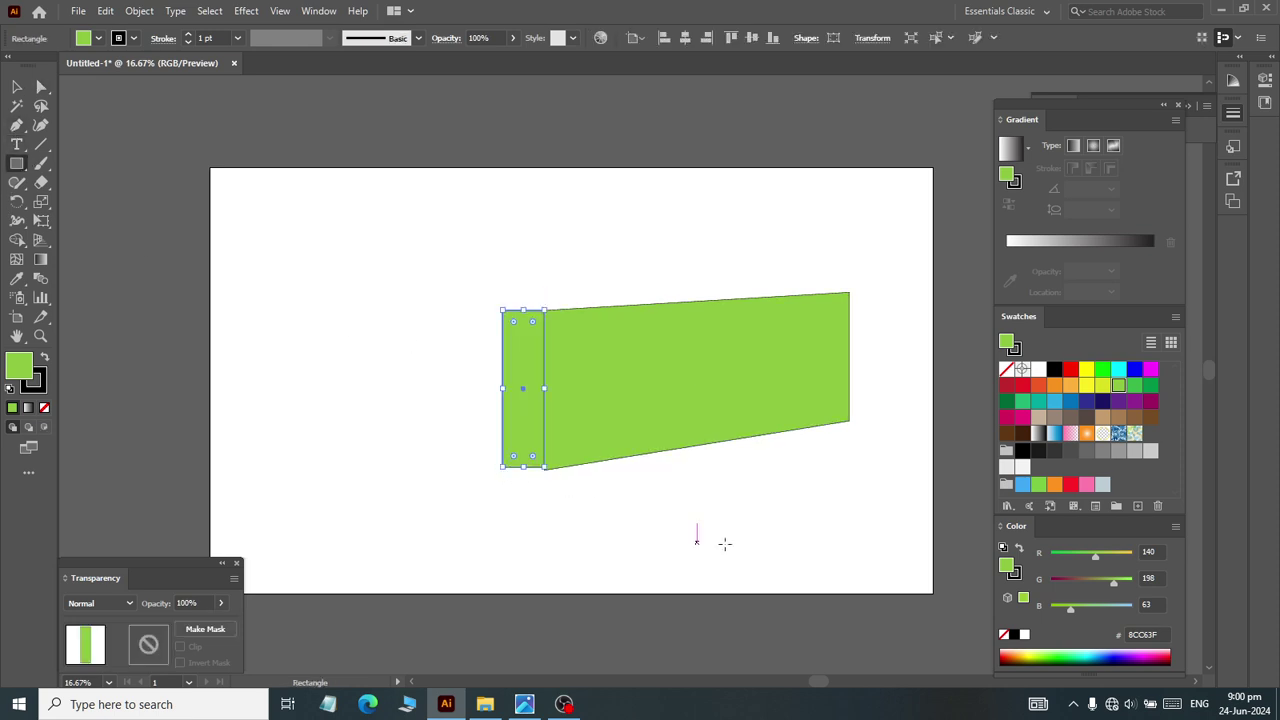
{"action": "scroll", "coordinate": [563, 489], "scroll_direction": "up", "scroll_amount": 3}
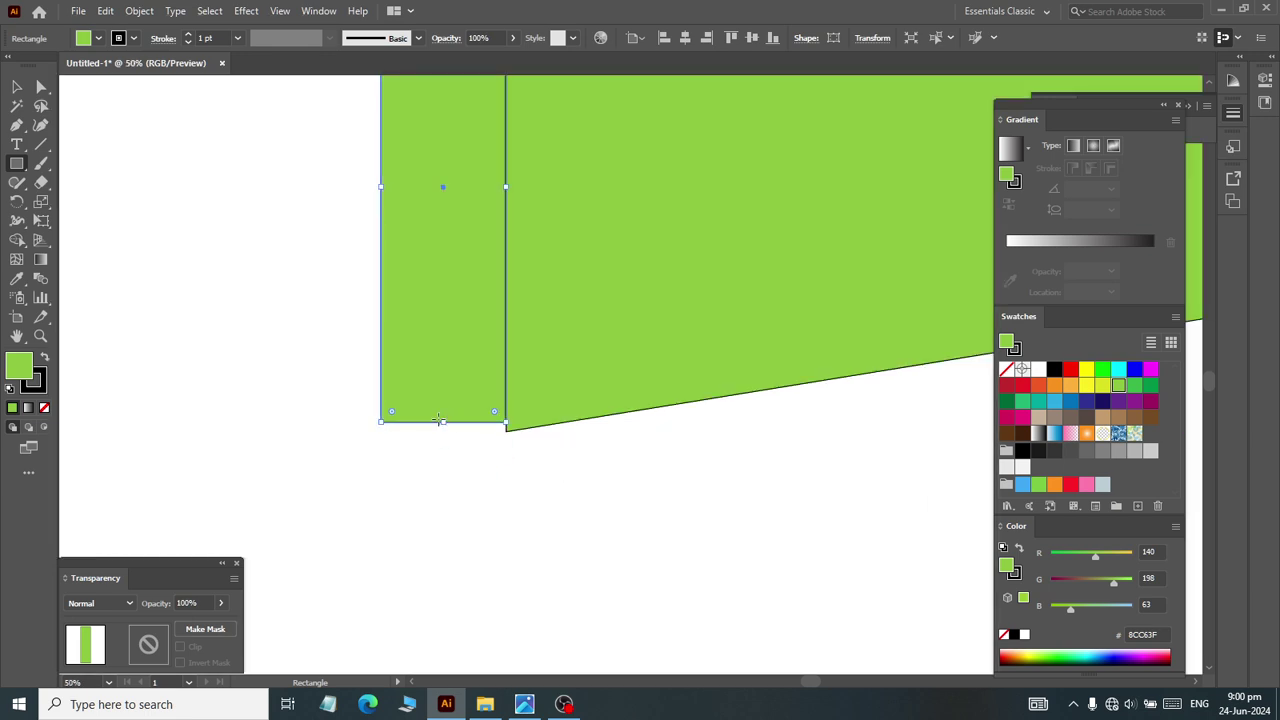
{"action": "left_click_drag", "start_coordinate": [447, 423], "coordinate": [447, 430]}
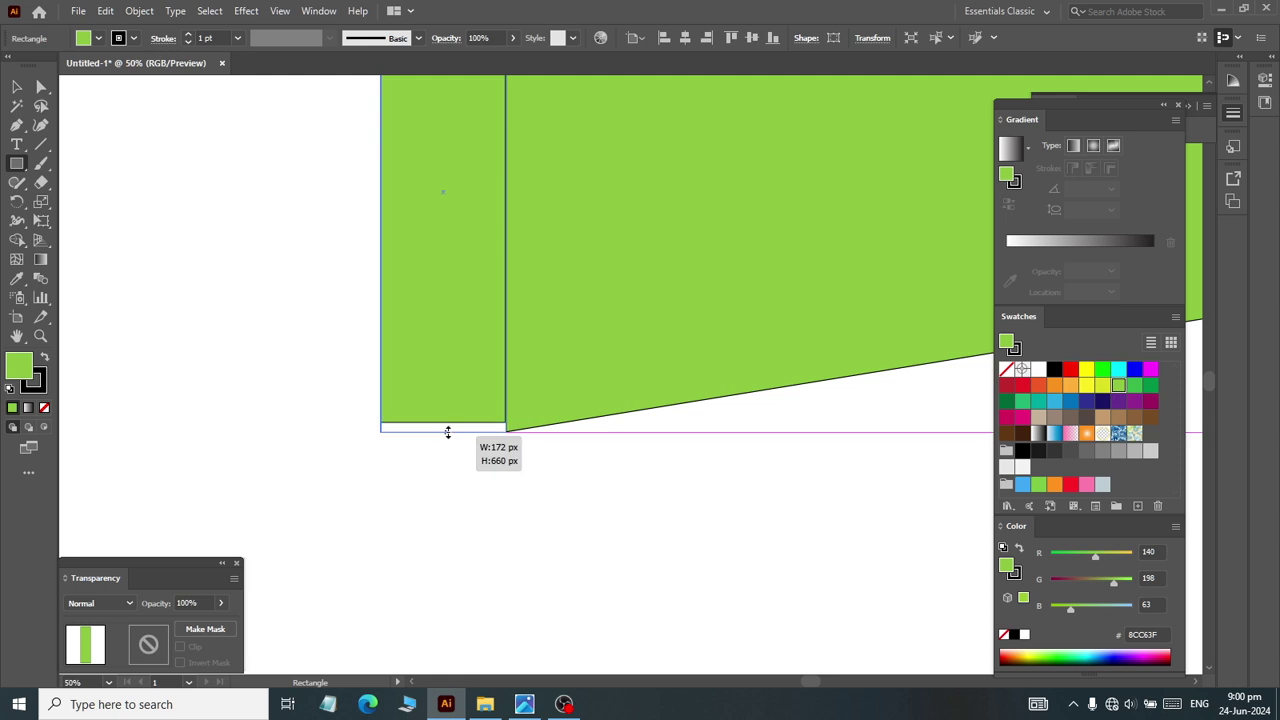
{"action": "scroll", "coordinate": [450, 428], "scroll_direction": "down", "scroll_amount": 4}
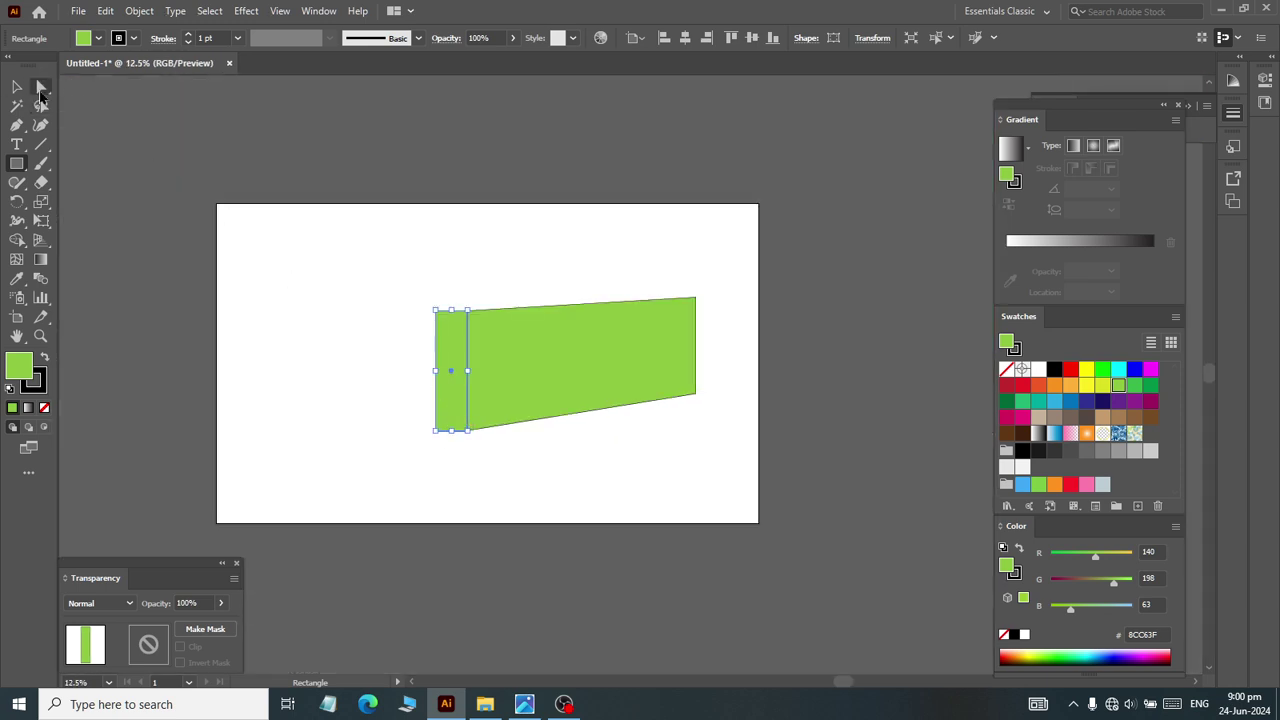
{"action": "left_click", "coordinate": [41, 87]}
{"action": "left_click_drag", "start_coordinate": [331, 251], "coordinate": [447, 488]}
{"action": "mouse_move", "coordinate": [435, 430]}
{"action": "left_mouse_down"}
{"action": "mouse_move", "coordinate": [297, 378]}
{"action": "mouse_move", "coordinate": [266, 343]}
{"action": "left_mouse_up"}
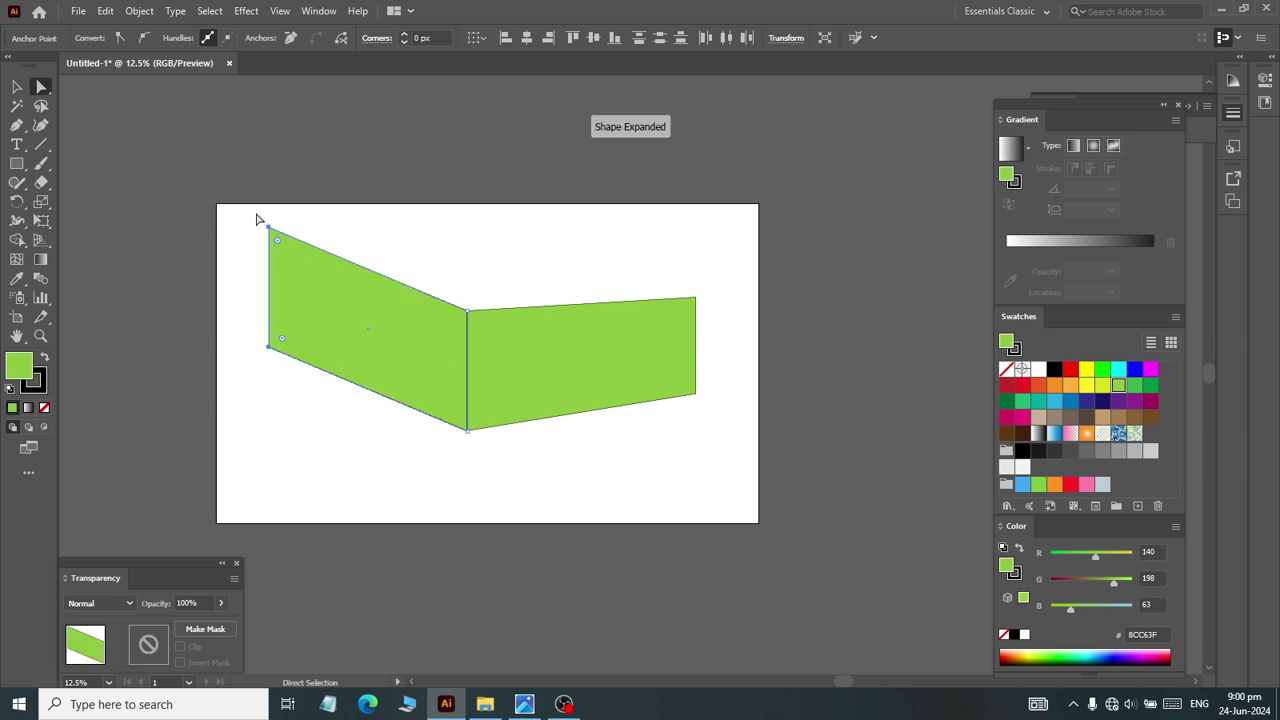
Step: Lower the left wall's top-left corner with small arrow-key nudges
{"action": "left_click", "coordinate": [268, 228]}
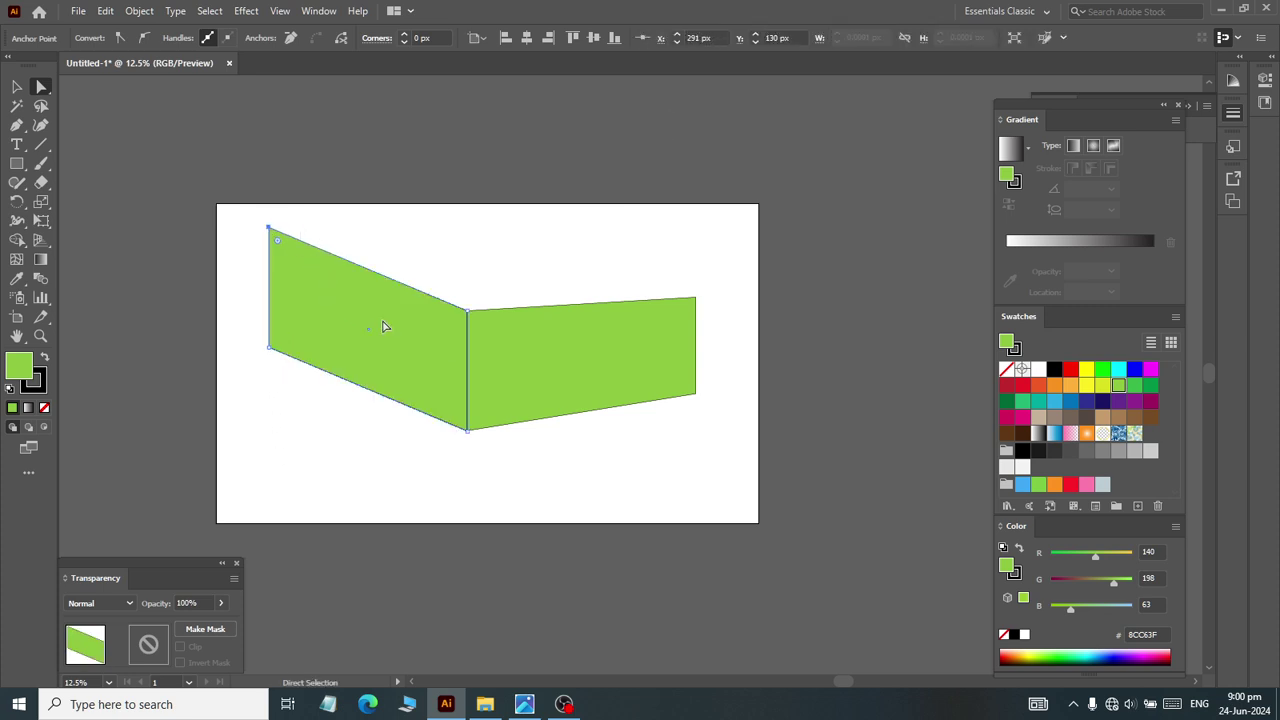
{"action": "key", "text": "Down"}
{"action": "key", "text": "Down"}
{"action": "key", "text": "Down"}
{"action": "key", "text": "Down"}
{"action": "key", "text": "Down"}
{"action": "key", "text": "Down"}
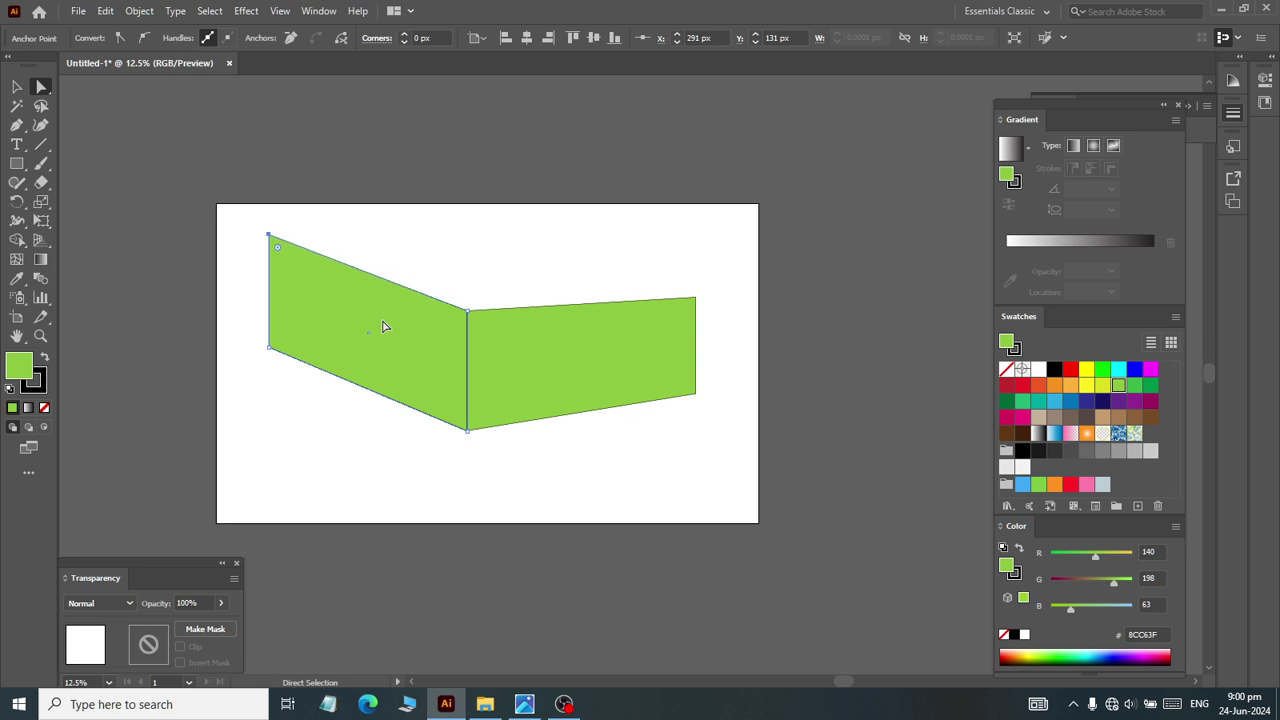
{"action": "key", "text": "Down"}
{"action": "key", "text": "Down"}
{"action": "key", "text": "Down"}
{"action": "key", "text": "Down"}
{"action": "key", "text": "Down"}
{"action": "key", "text": "Down"}
{"action": "key", "text": "Down"}
{"action": "key", "text": "Down"}
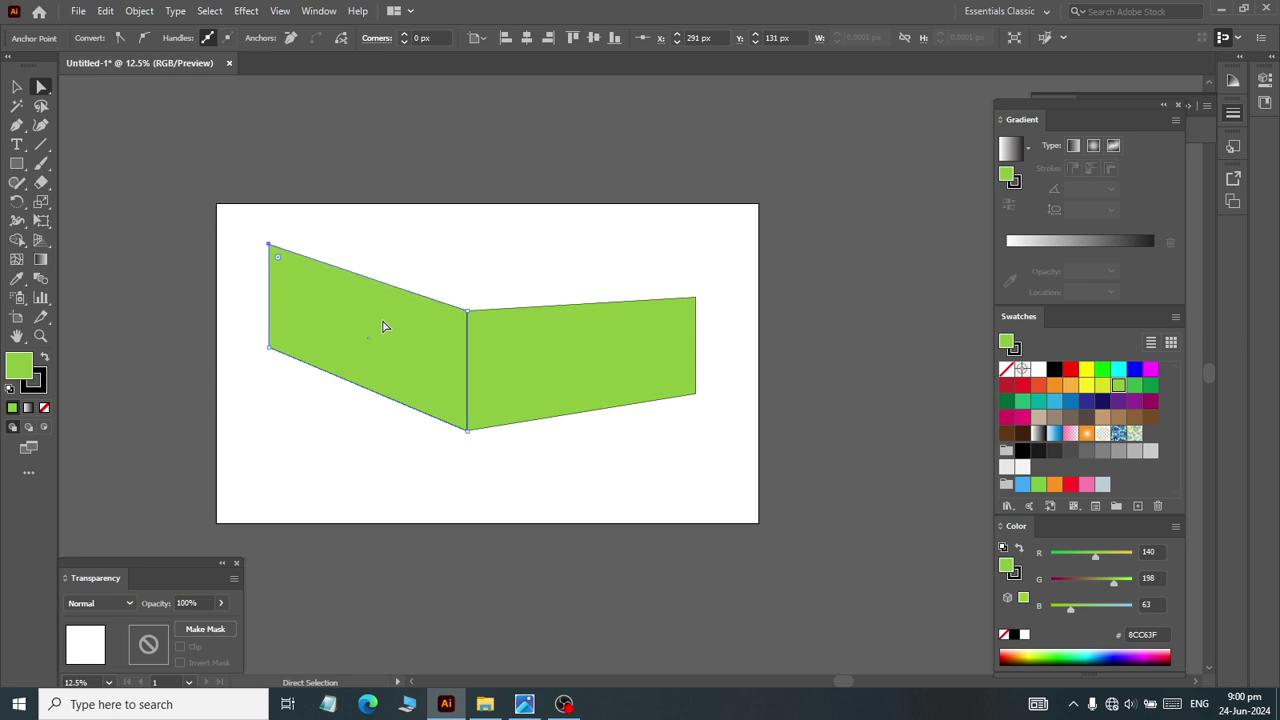
{"action": "key", "text": "Down"}
{"action": "key", "text": "Down"}
{"action": "key", "text": "Down"}
{"action": "key", "text": "Down"}
{"action": "key", "text": "Down"}
{"action": "key", "text": "Down"}
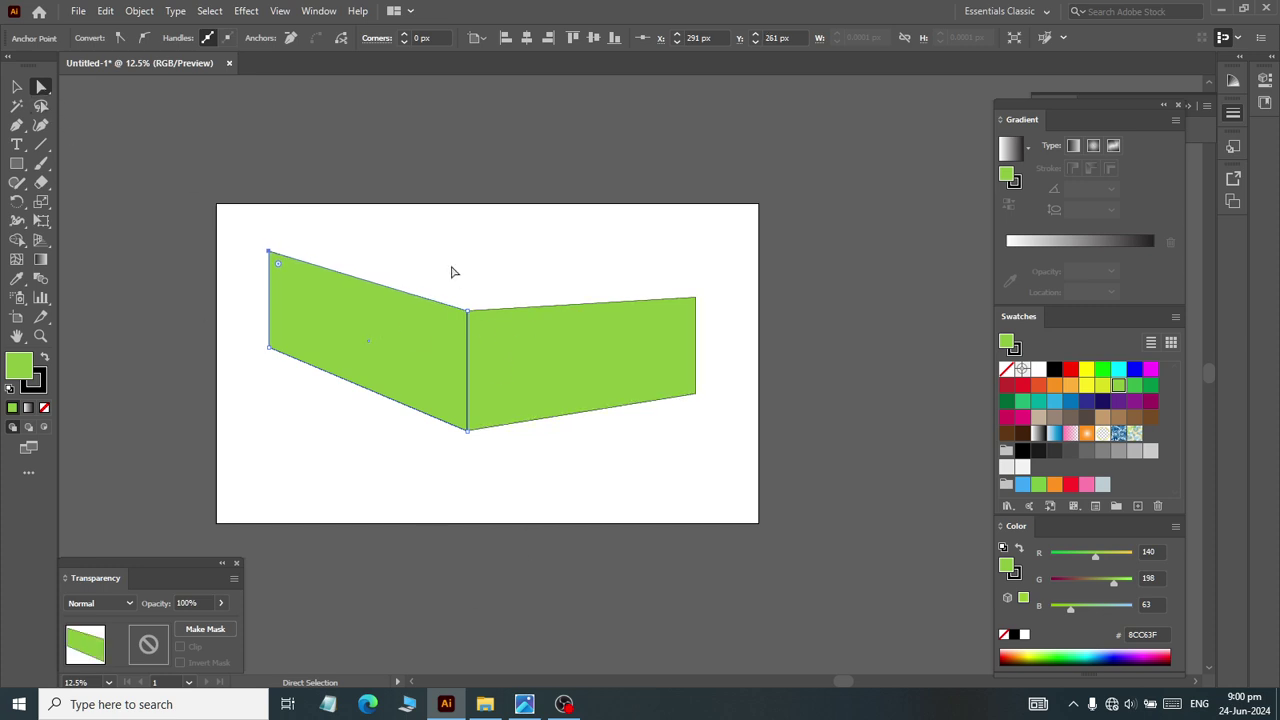
{"action": "mouse_move", "coordinate": [437, 257]}
{"action": "left_mouse_down"}
{"action": "mouse_move", "coordinate": [506, 337]}
{"action": "mouse_move", "coordinate": [467, 272]}
{"action": "left_mouse_up"}
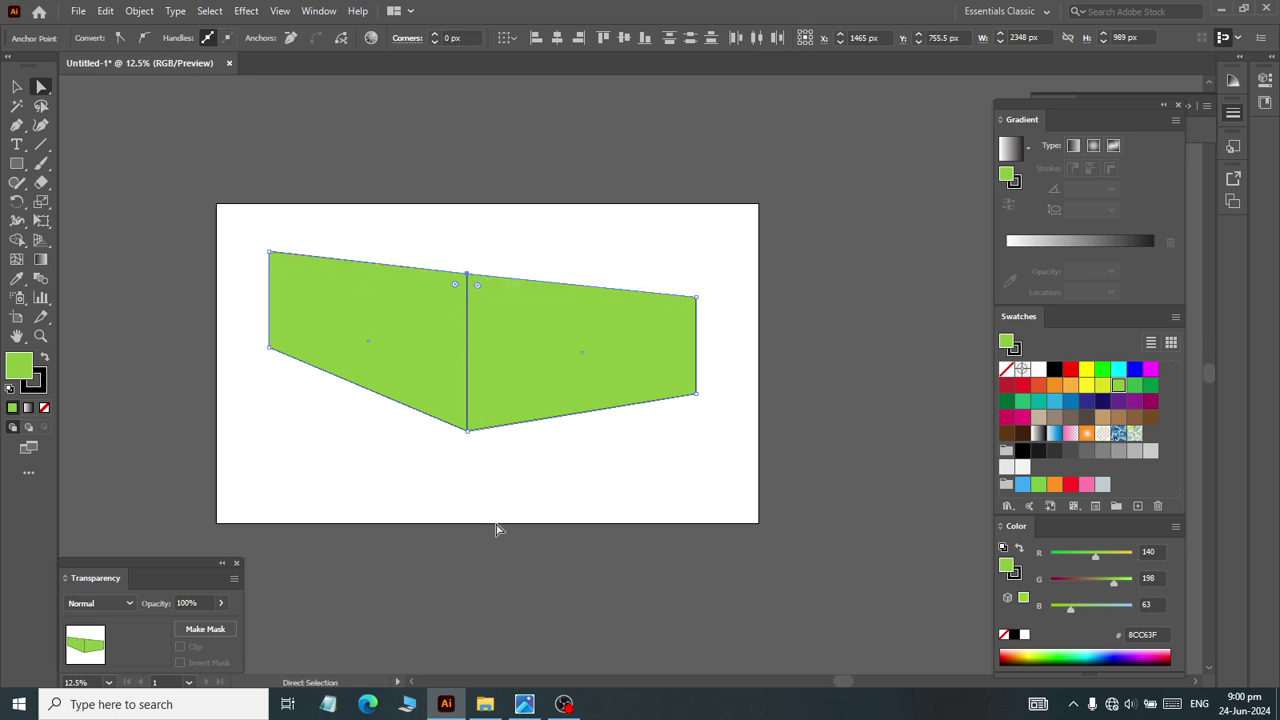
{"action": "left_click", "coordinate": [269, 251]}
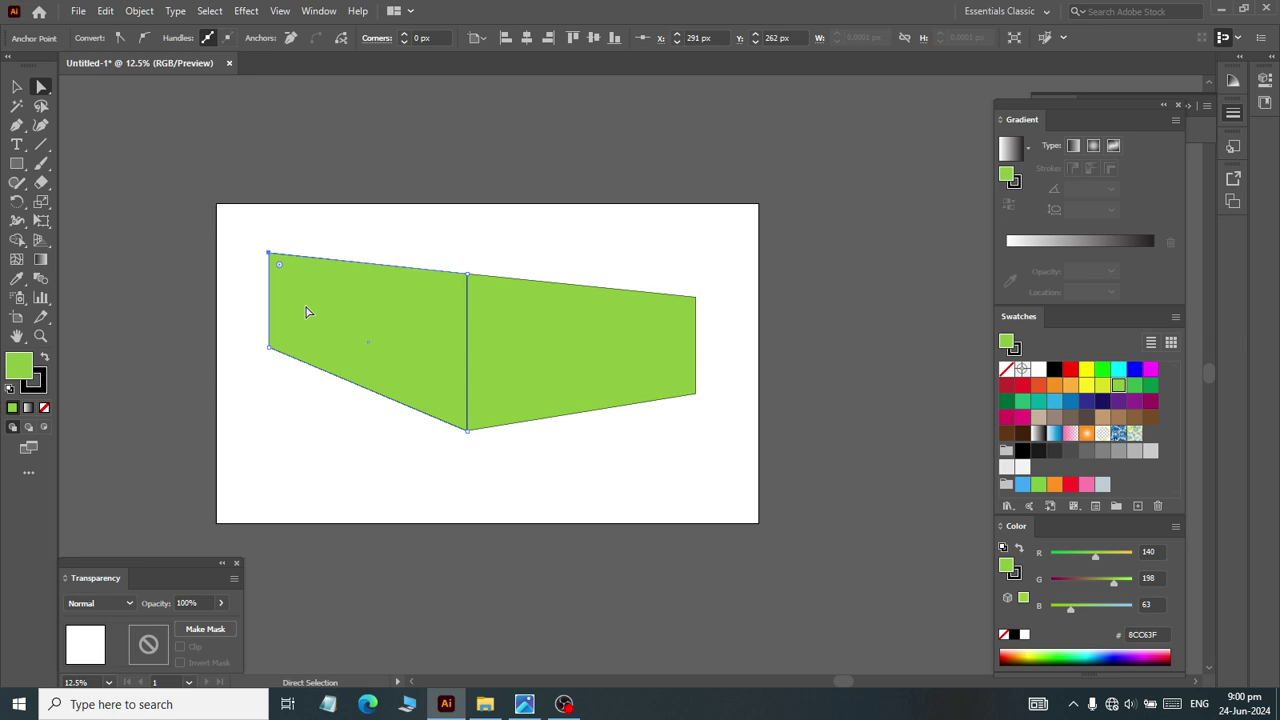
{"action": "key", "text": "shift+Down"}
{"action": "key", "text": "shift+Down"}
{"action": "key", "text": "shift+Down"}
{"action": "key", "text": "shift+Down"}
{"action": "key", "text": "shift+Down"}
{"action": "key", "text": "shift+Down"}
{"action": "key", "text": "shift+Down"}
{"action": "key", "text": "shift+Down"}
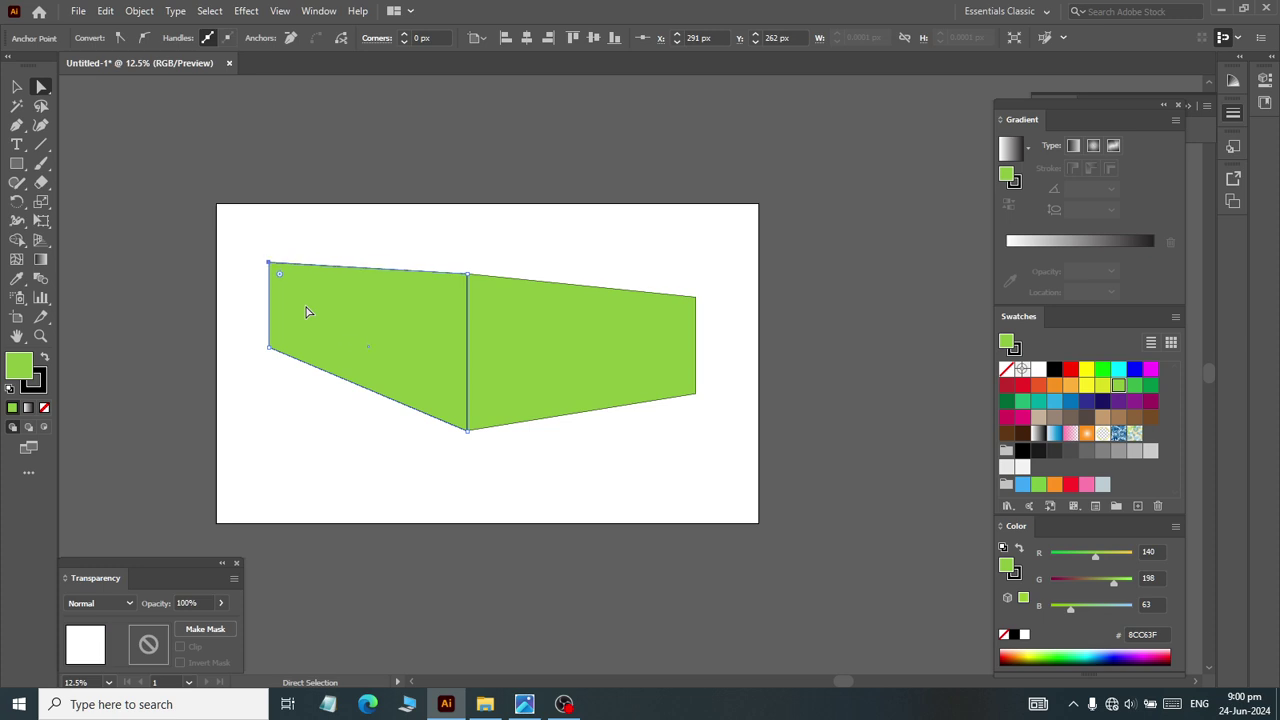
{"action": "key", "text": "shift+Down"}
{"action": "key", "text": "shift+Down"}
{"action": "key", "text": "shift+Down"}
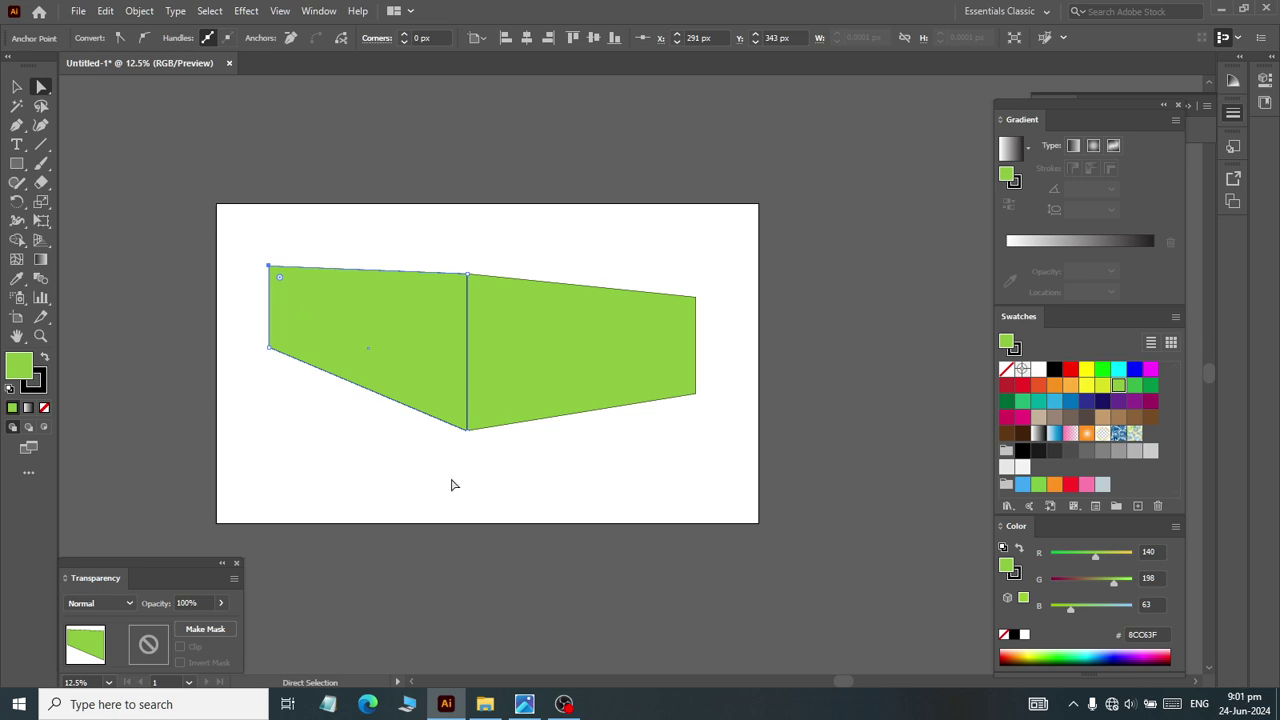
Step: Pull the walls' shared bottom corner down and compare against the reference photo
{"action": "left_click_drag", "start_coordinate": [463, 433], "coordinate": [465, 449]}
{"action": "left_click", "coordinate": [523, 500]}
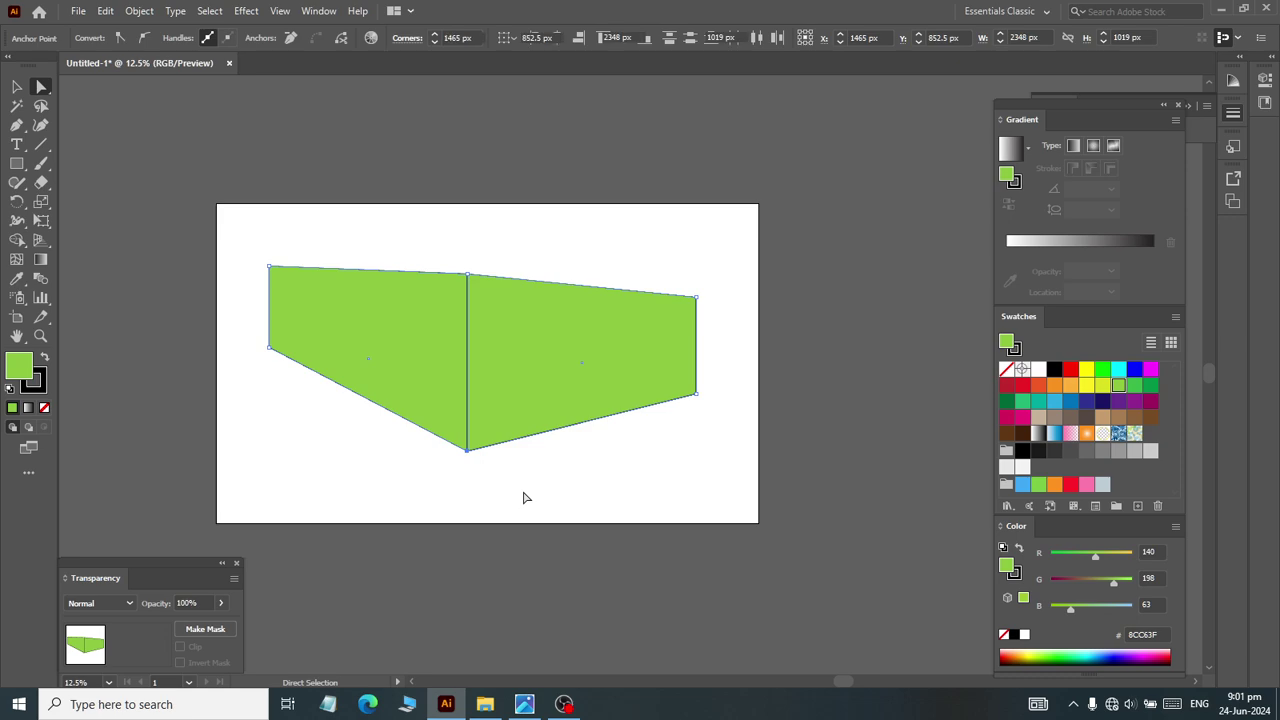
{"action": "key", "text": "alt+Tab"}
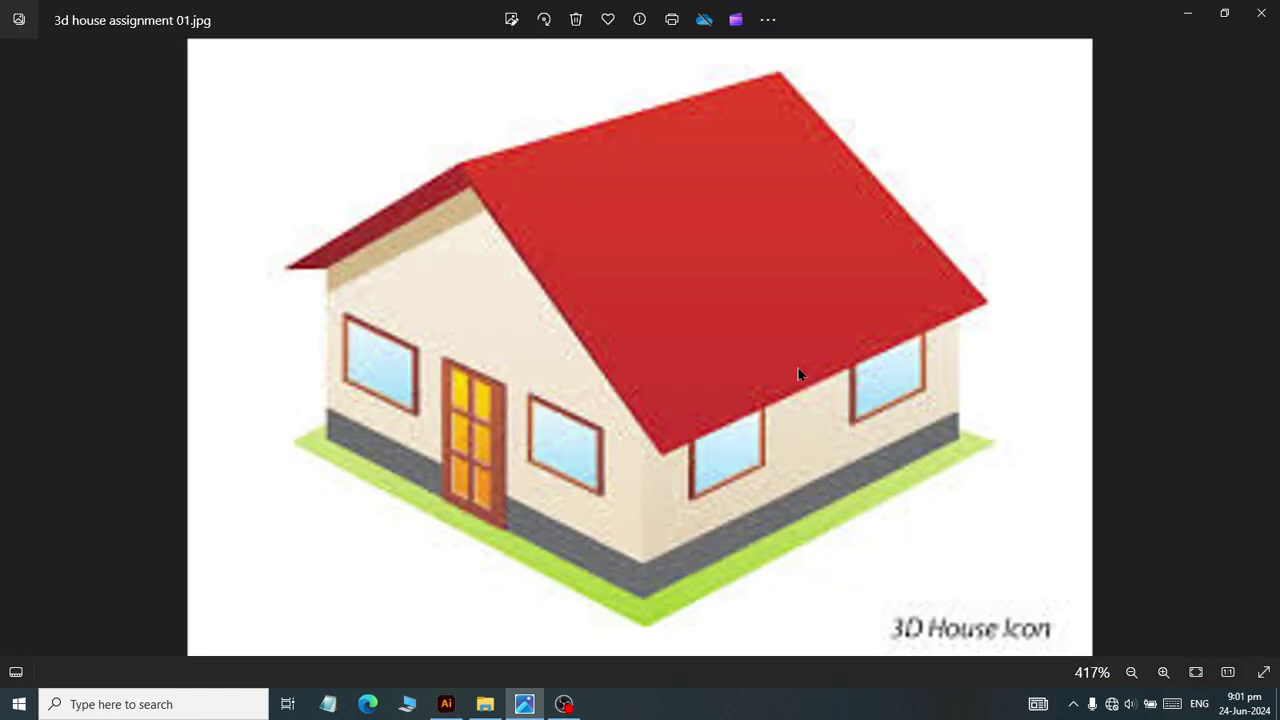
{"action": "key", "text": "alt+Tab"}
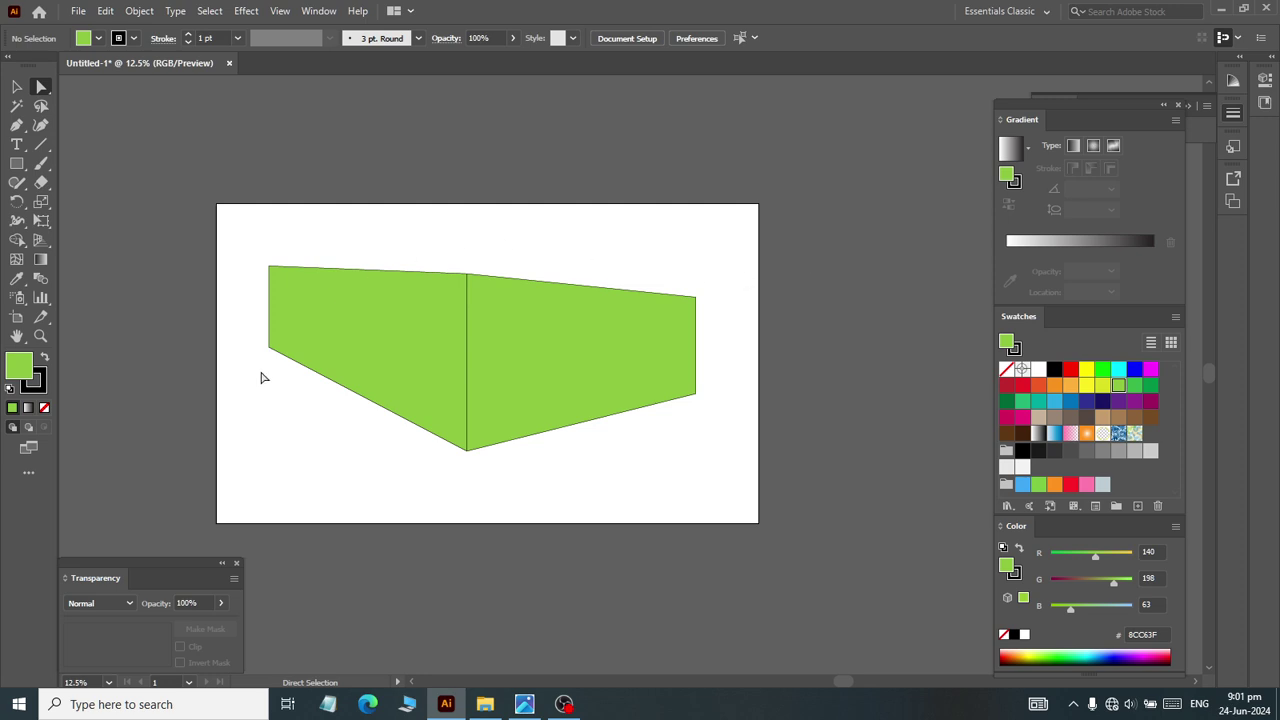
{"action": "key", "text": "alt+Tab"}
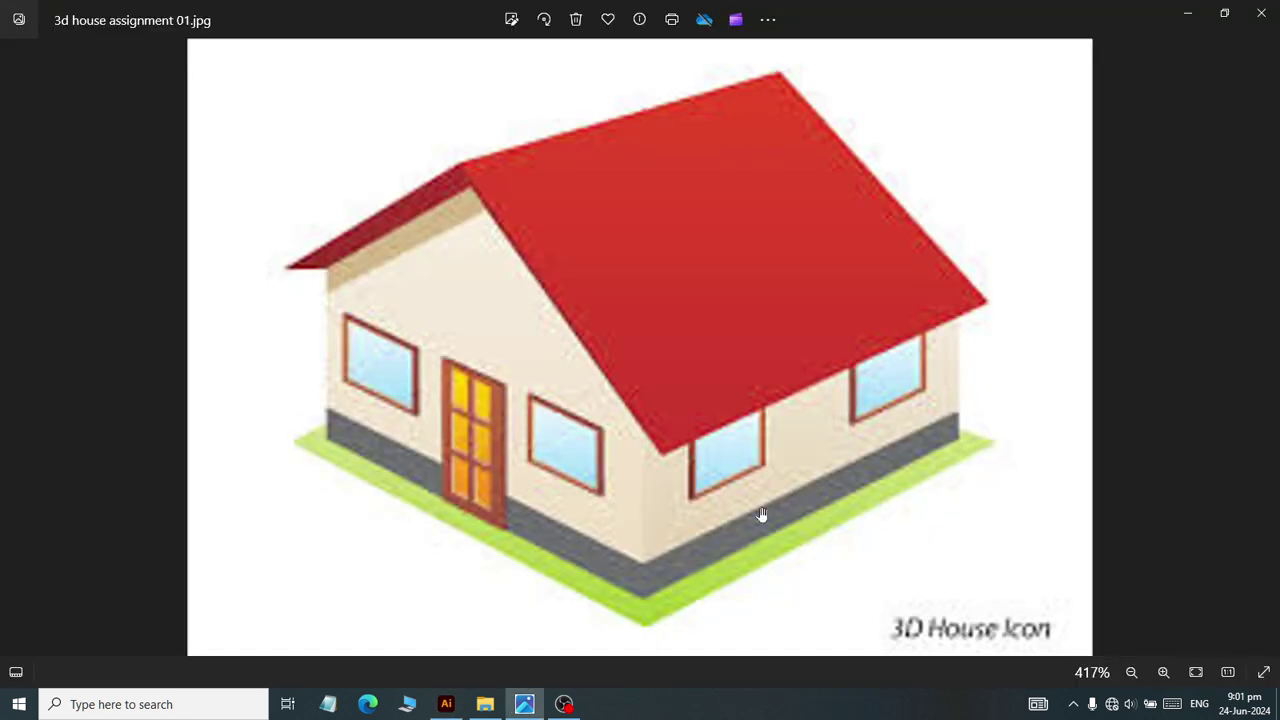
{"action": "key", "text": "alt+Tab"}
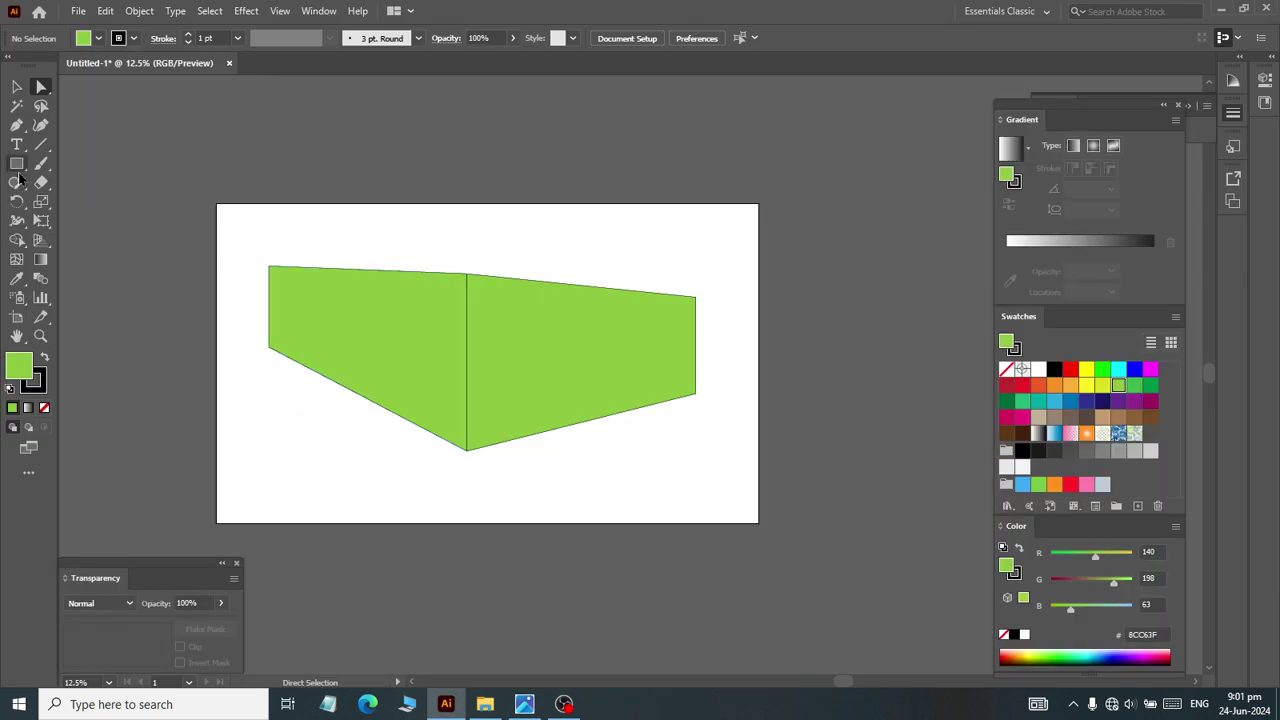
Step: Draw a grey (999999) strip under the right wall and raise its right end along the slope
{"action": "left_click_drag", "start_coordinate": [467, 451], "coordinate": [703, 482]}
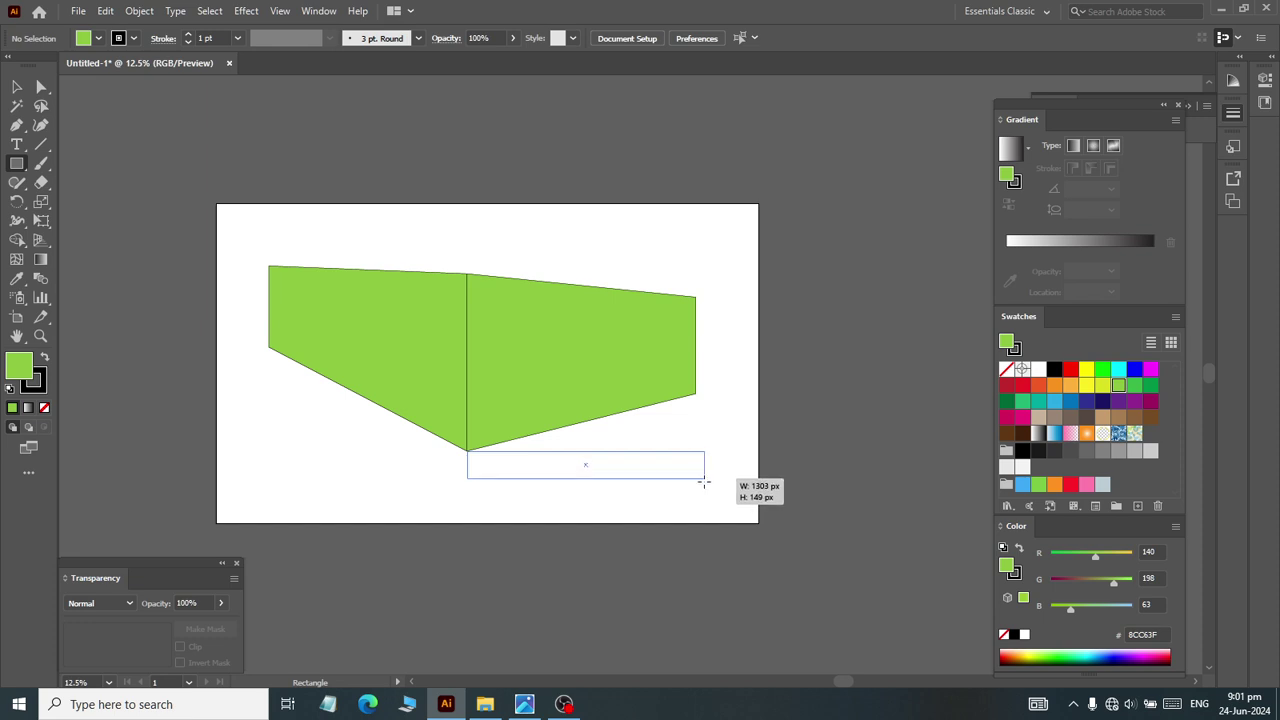
{"action": "left_click_drag", "start_coordinate": [703, 482], "coordinate": [703, 482]}
{"action": "left_click", "coordinate": [41, 87]}
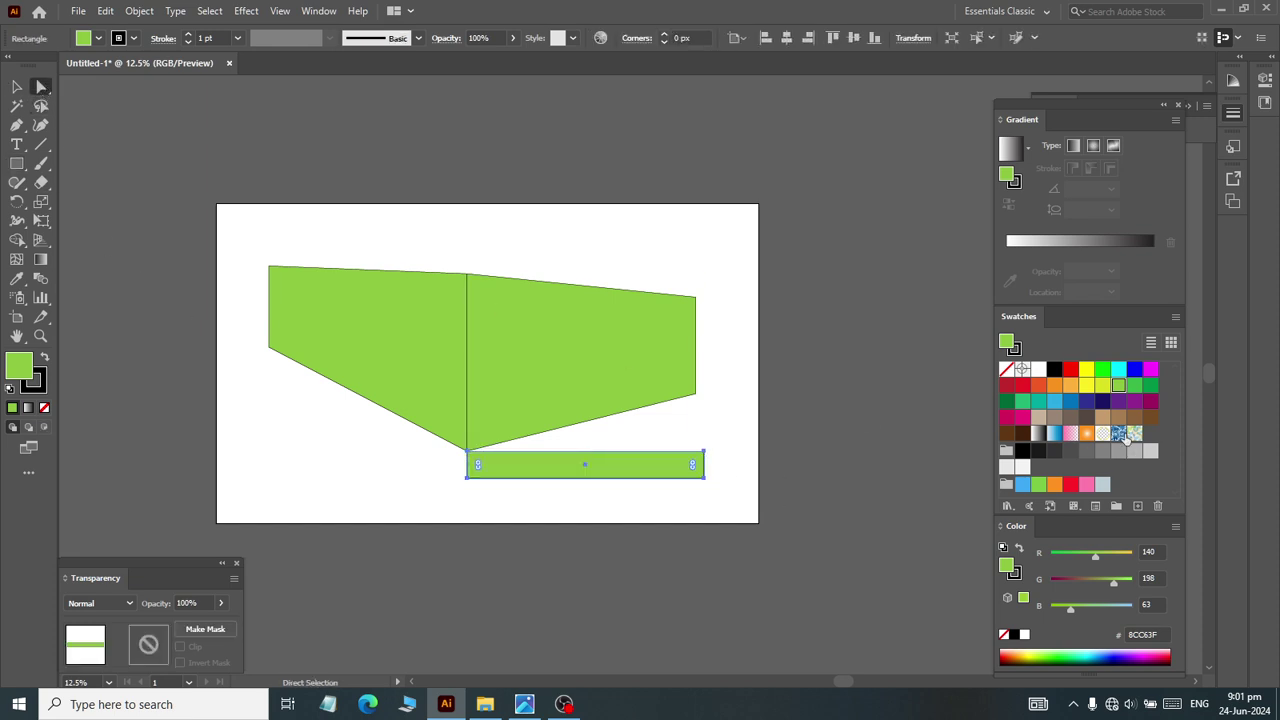
{"action": "left_click", "coordinate": [1119, 452]}
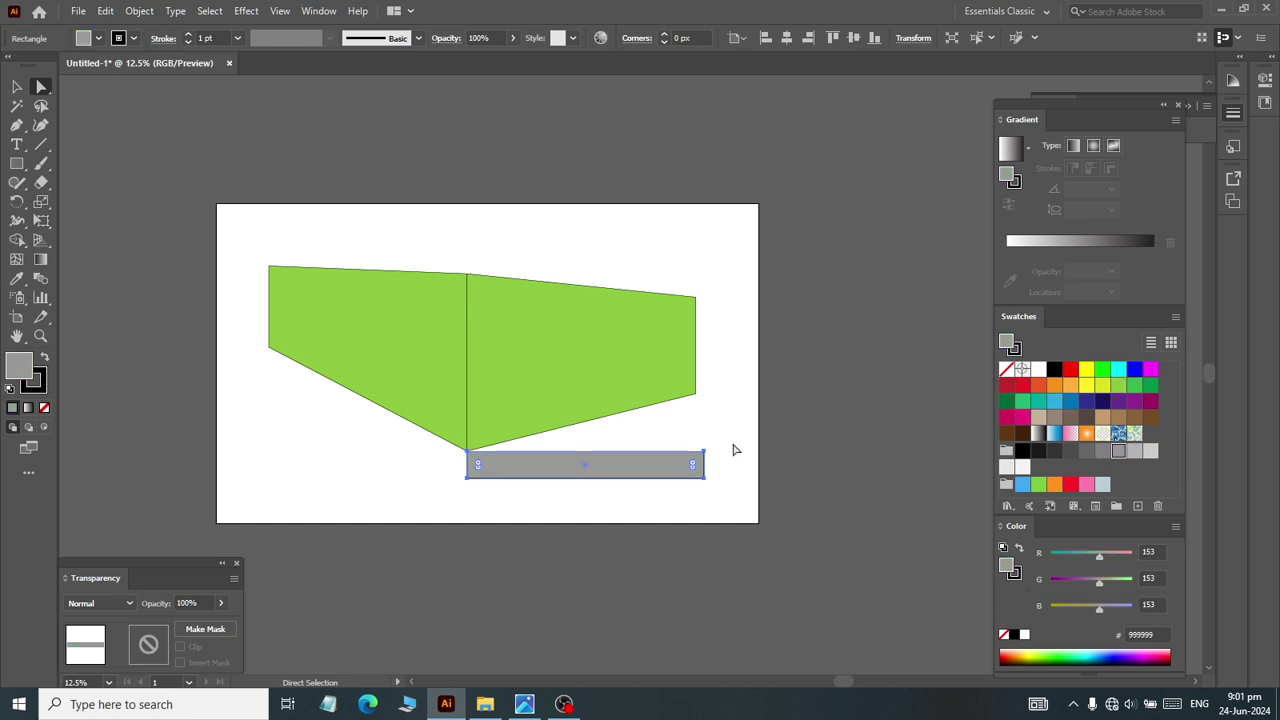
{"action": "left_click", "coordinate": [691, 491]}
{"action": "left_click_drag", "start_coordinate": [703, 451], "coordinate": [697, 398]}
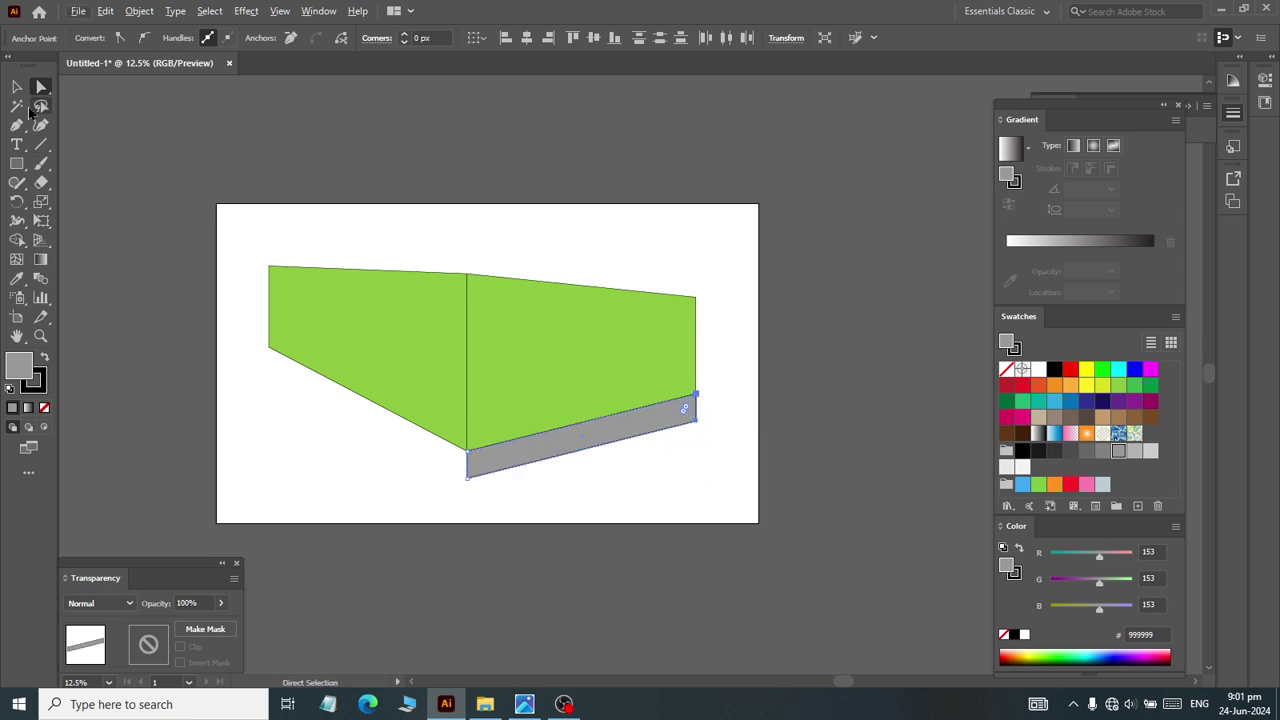
Step: Set the stroke of all three house shapes to None
{"action": "left_click", "coordinate": [17, 87]}
{"action": "left_click", "coordinate": [180, 201]}
{"action": "left_click_drag", "start_coordinate": [180, 201], "coordinate": [728, 534]}
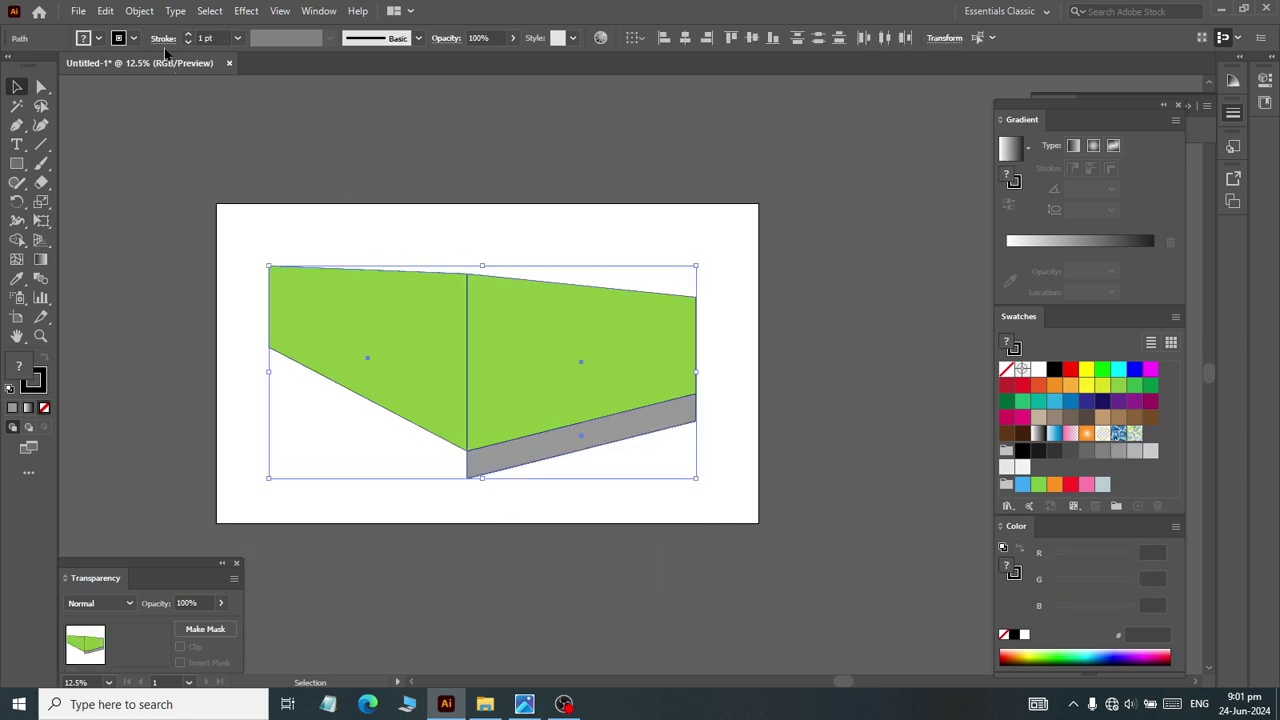
{"action": "left_click", "coordinate": [120, 40]}
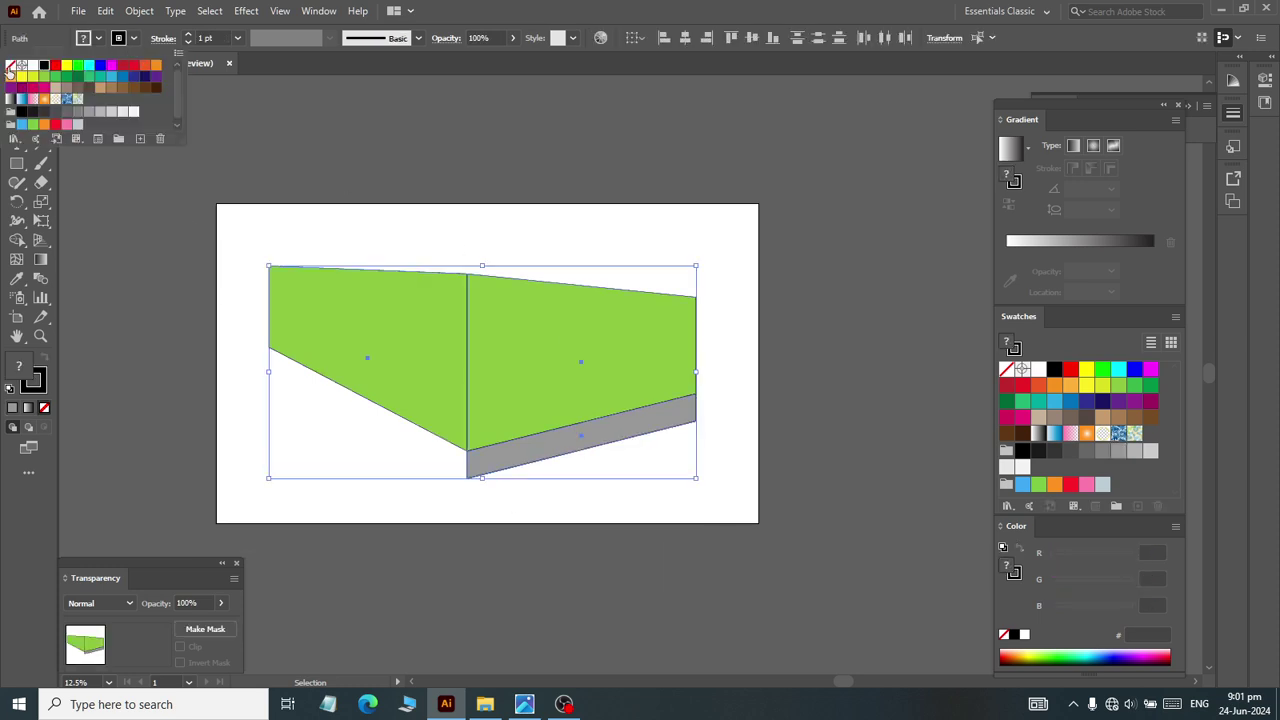
{"action": "left_click", "coordinate": [9, 67]}
{"action": "left_click", "coordinate": [206, 437]}
Step: Nudge the grey strip's bottom-right corner up four steps to narrow its right end
{"action": "left_click", "coordinate": [508, 470]}
{"action": "scroll", "coordinate": [508, 471], "scroll_direction": "up", "scroll_amount": 4}
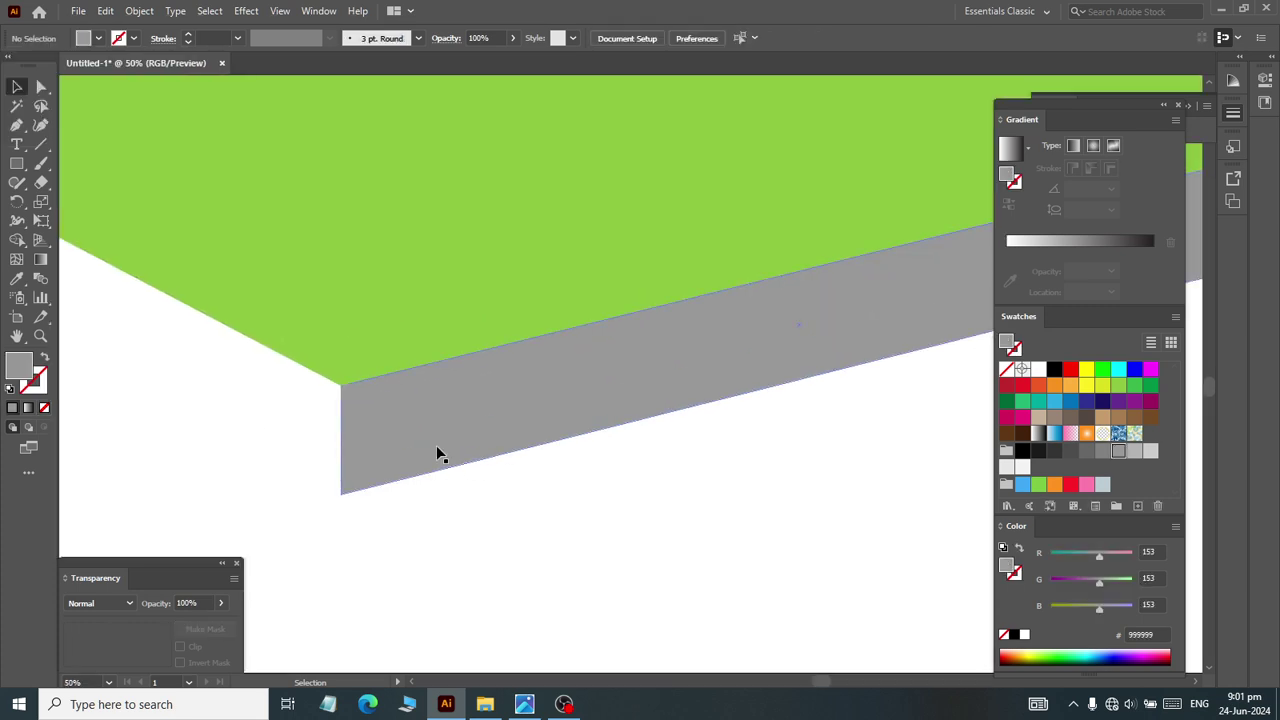
{"action": "left_click", "coordinate": [436, 455]}
{"action": "left_click", "coordinate": [41, 87]}
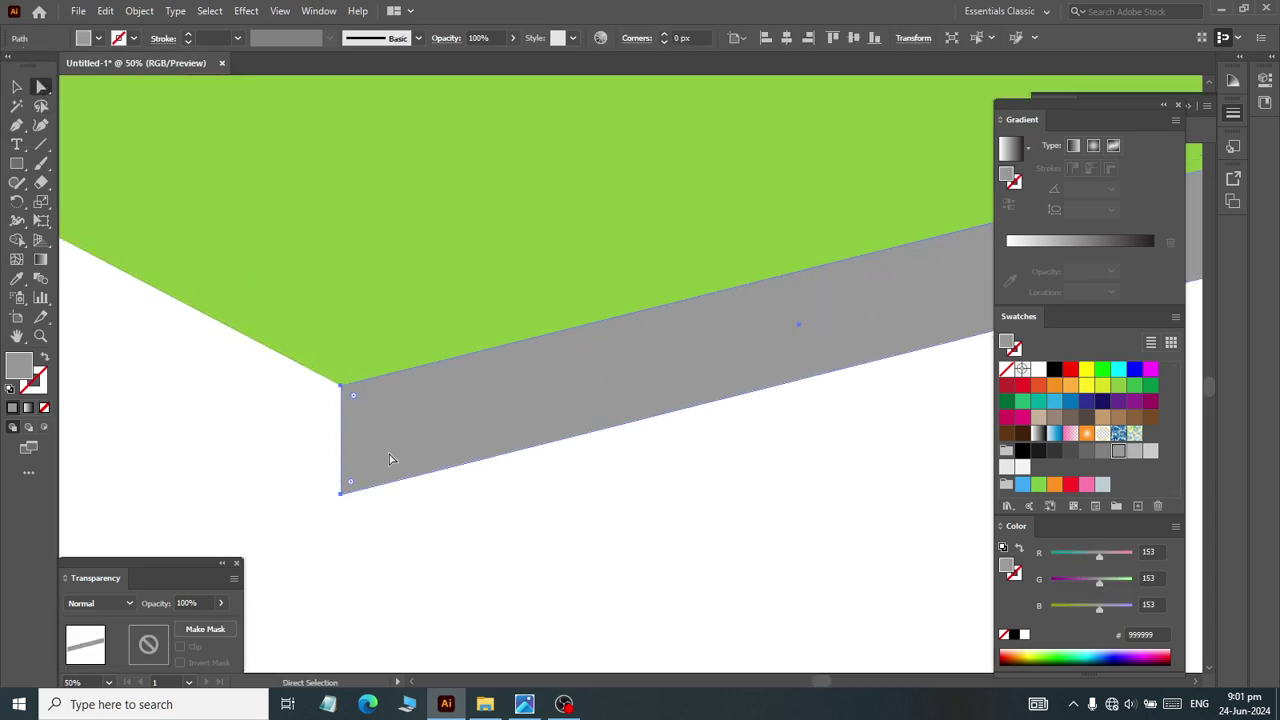
{"action": "scroll", "coordinate": [255, 430], "scroll_direction": "down", "scroll_amount": 2}
{"action": "scroll", "coordinate": [269, 416], "scroll_direction": "left", "scroll_amount": 3}
{"action": "scroll", "coordinate": [280, 413], "scroll_direction": "left", "scroll_amount": 3}
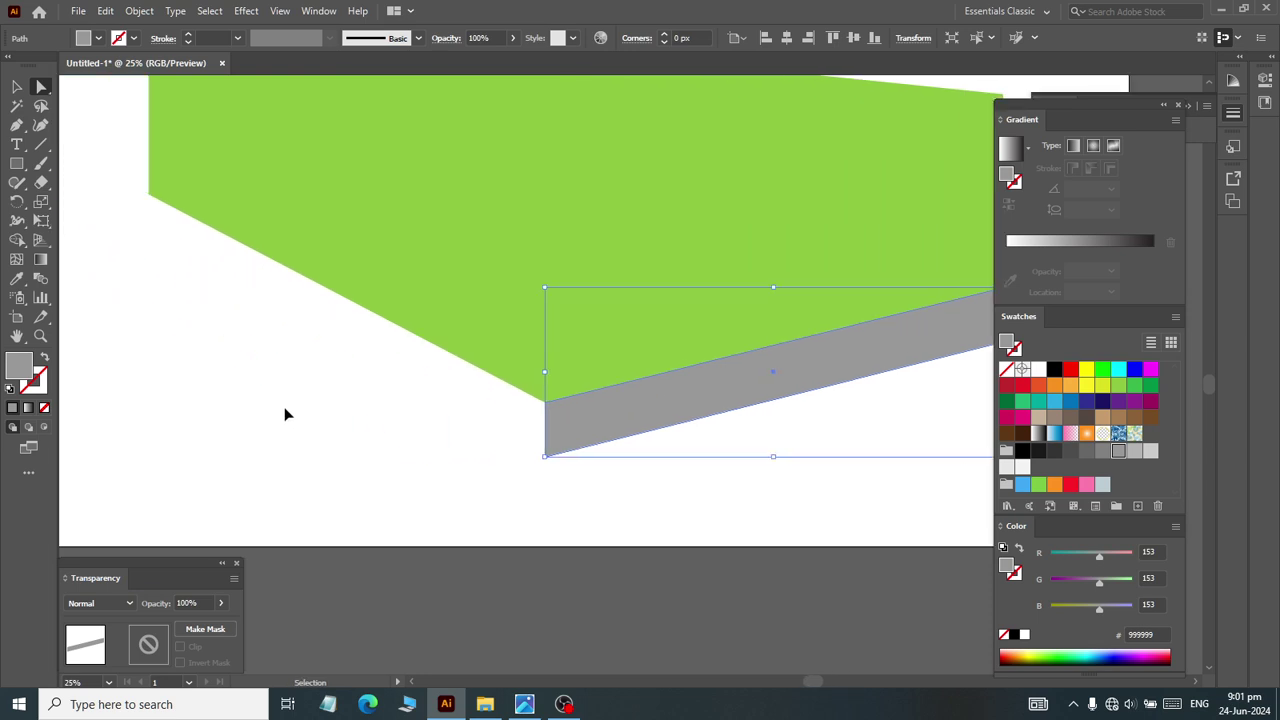
{"action": "left_click", "coordinate": [715, 487]}
{"action": "scroll", "coordinate": [703, 463], "scroll_direction": "right", "scroll_amount": 2}
{"action": "scroll", "coordinate": [740, 430], "scroll_direction": "right", "scroll_amount": 2}
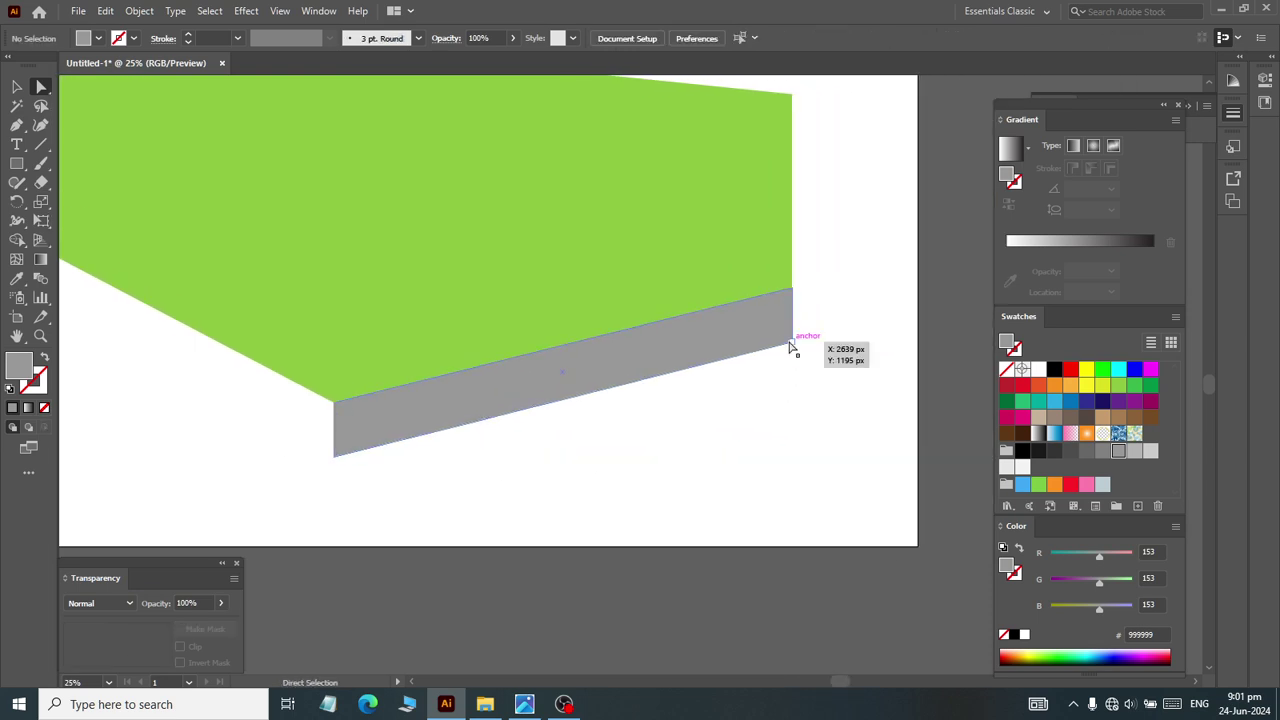
{"action": "left_click", "coordinate": [791, 343]}
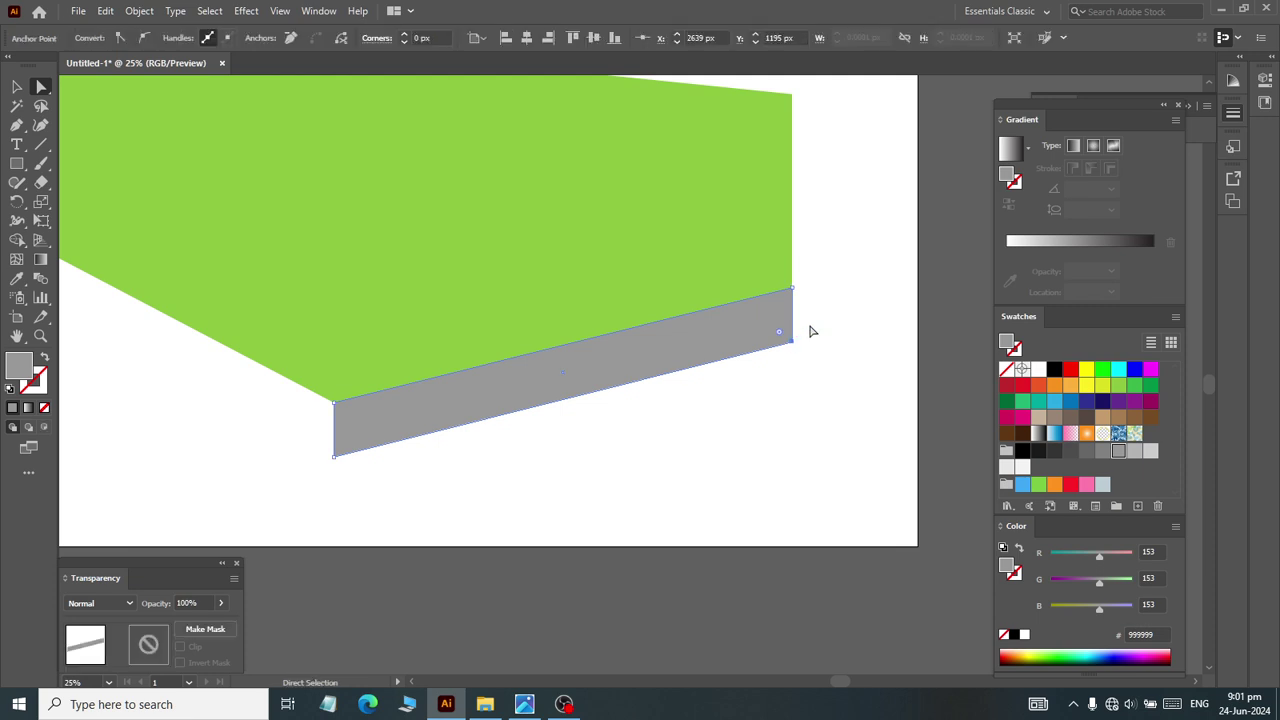
{"action": "key", "text": "Up"}
{"action": "key", "text": "Up"}
{"action": "key", "text": "Up"}
{"action": "key", "text": "Up"}
{"action": "key", "text": "Up"}
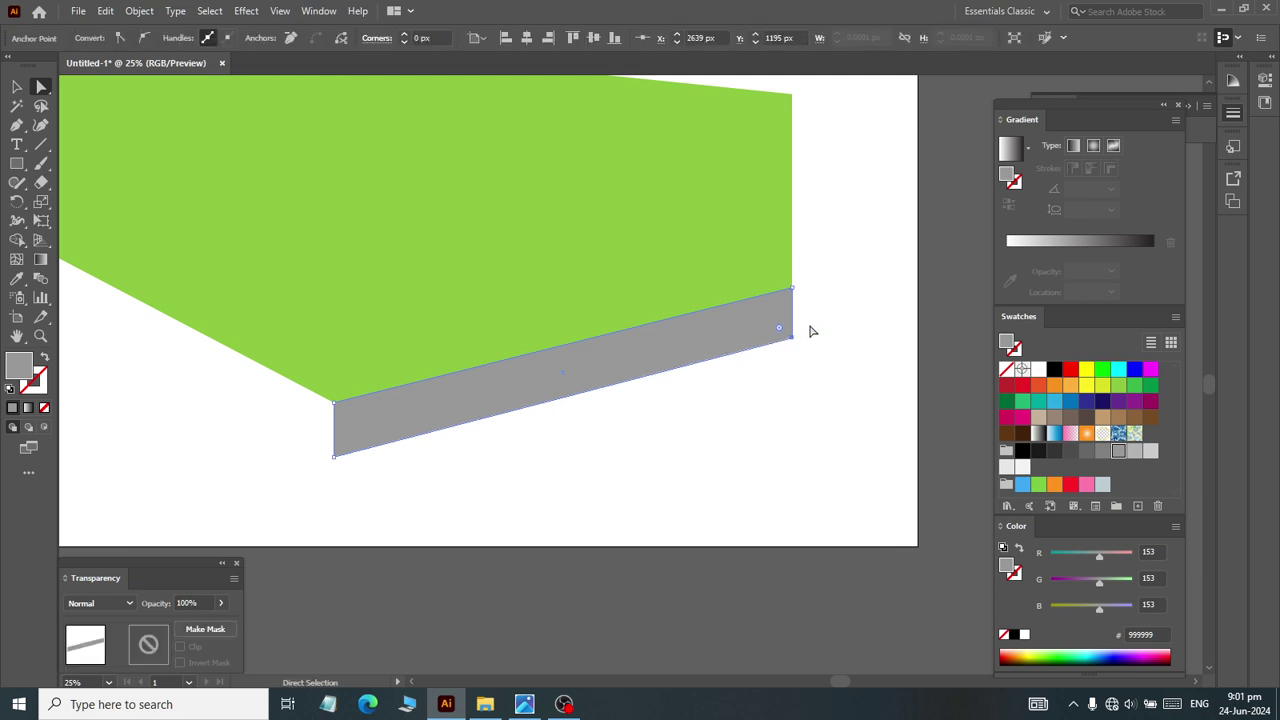
{"action": "key", "text": "Up"}
{"action": "key", "text": "Up"}
{"action": "key", "text": "Up"}
{"action": "key", "text": "Up"}
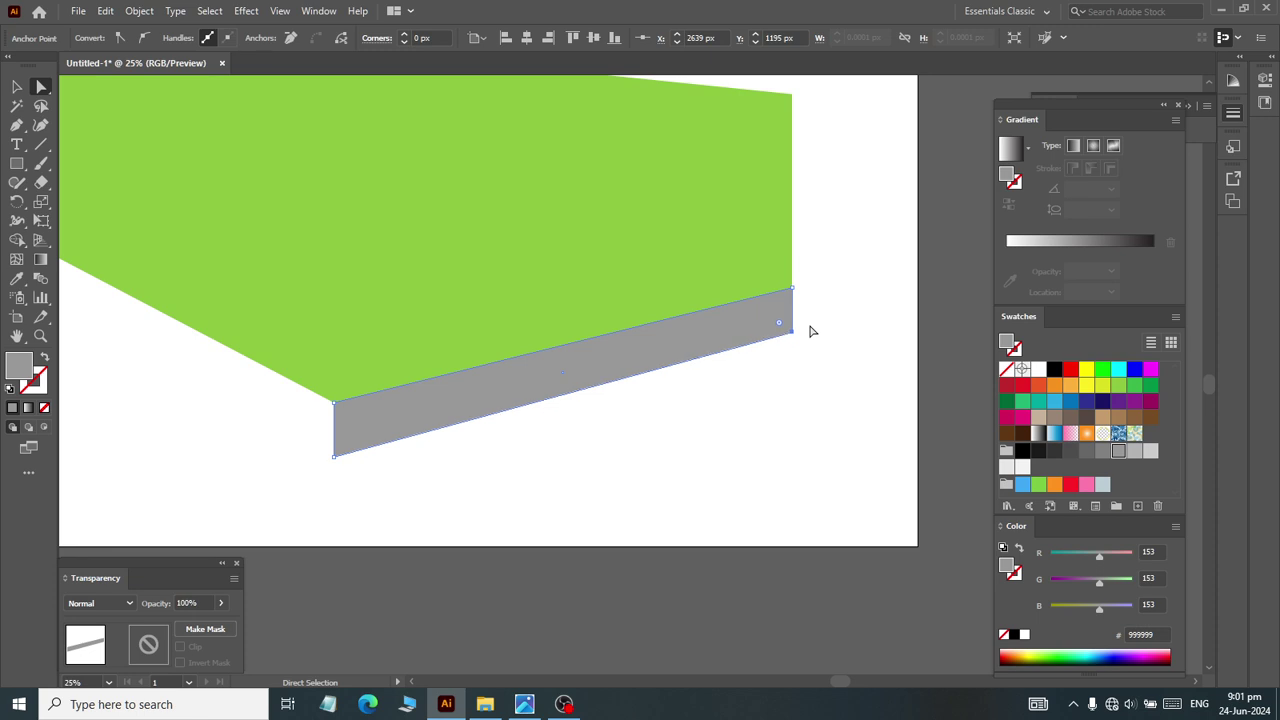
{"action": "key", "text": "Up"}
{"action": "key", "text": "Up"}
{"action": "key", "text": "Up"}
{"action": "key", "text": "Up"}
{"action": "key", "text": "Up"}
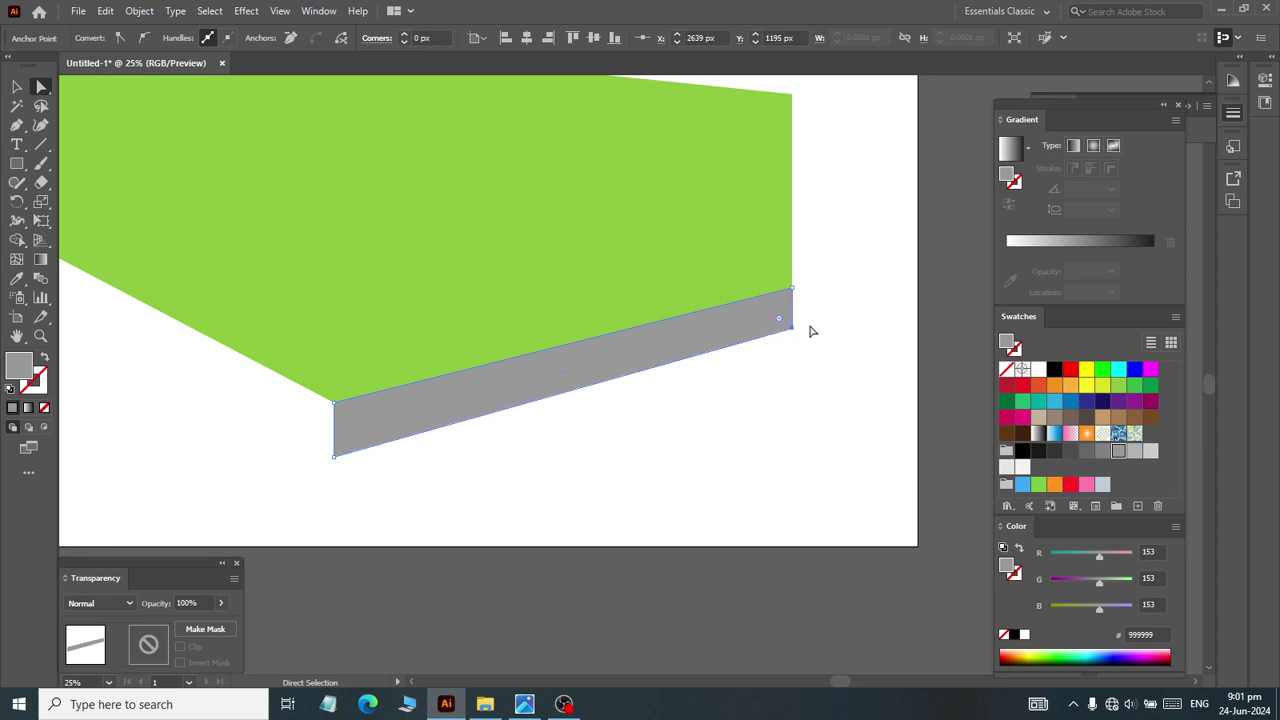
{"action": "key", "text": "Up"}
{"action": "key", "text": "Up"}
{"action": "scroll", "coordinate": [716, 395], "scroll_direction": "left", "scroll_amount": 3}
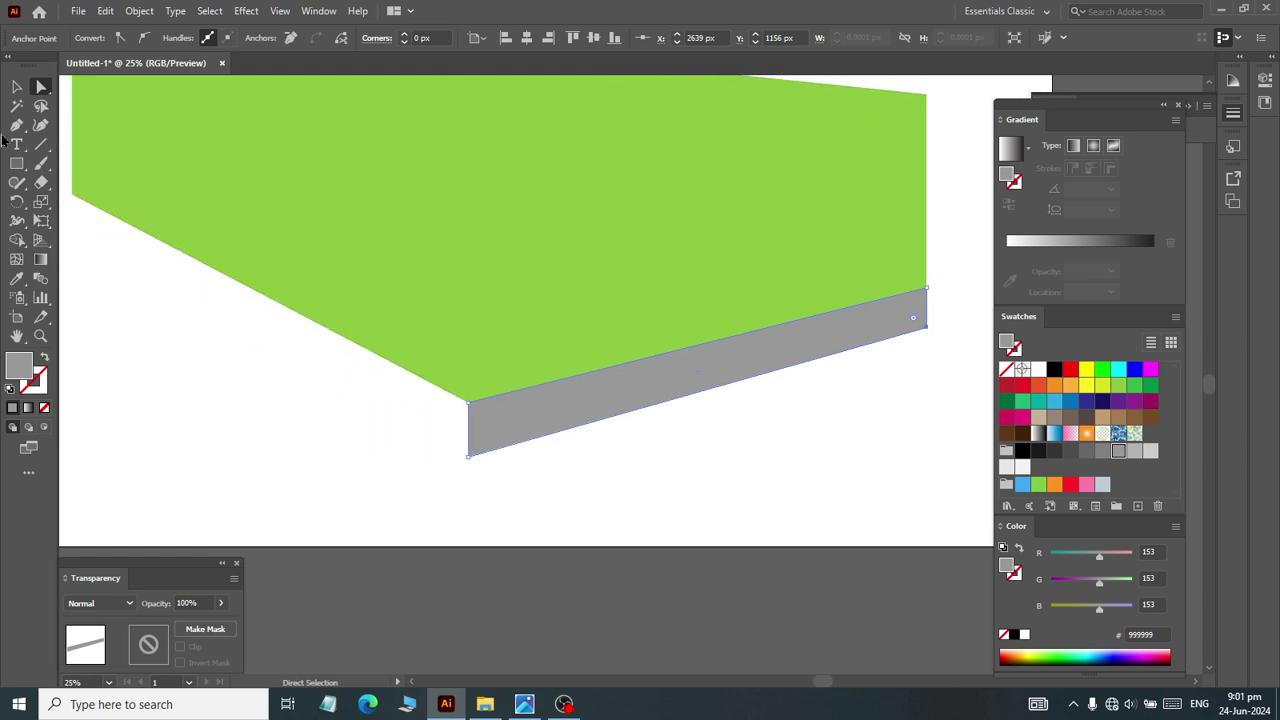
{"action": "left_click", "coordinate": [17, 165]}
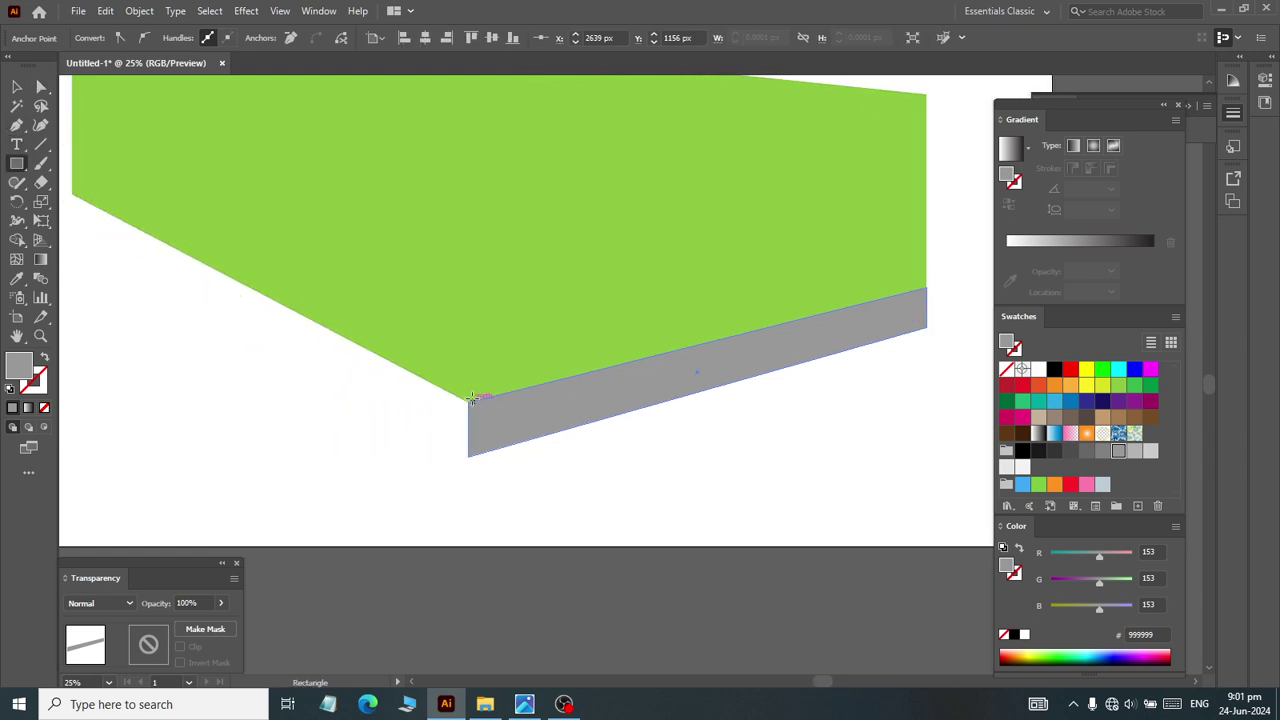
Step: Draw a rectangle at the left wall's bottom corner and resize it to meet the wall
{"action": "left_click_drag", "start_coordinate": [469, 399], "coordinate": [427, 453]}
{"action": "key", "text": "ctrl+="}
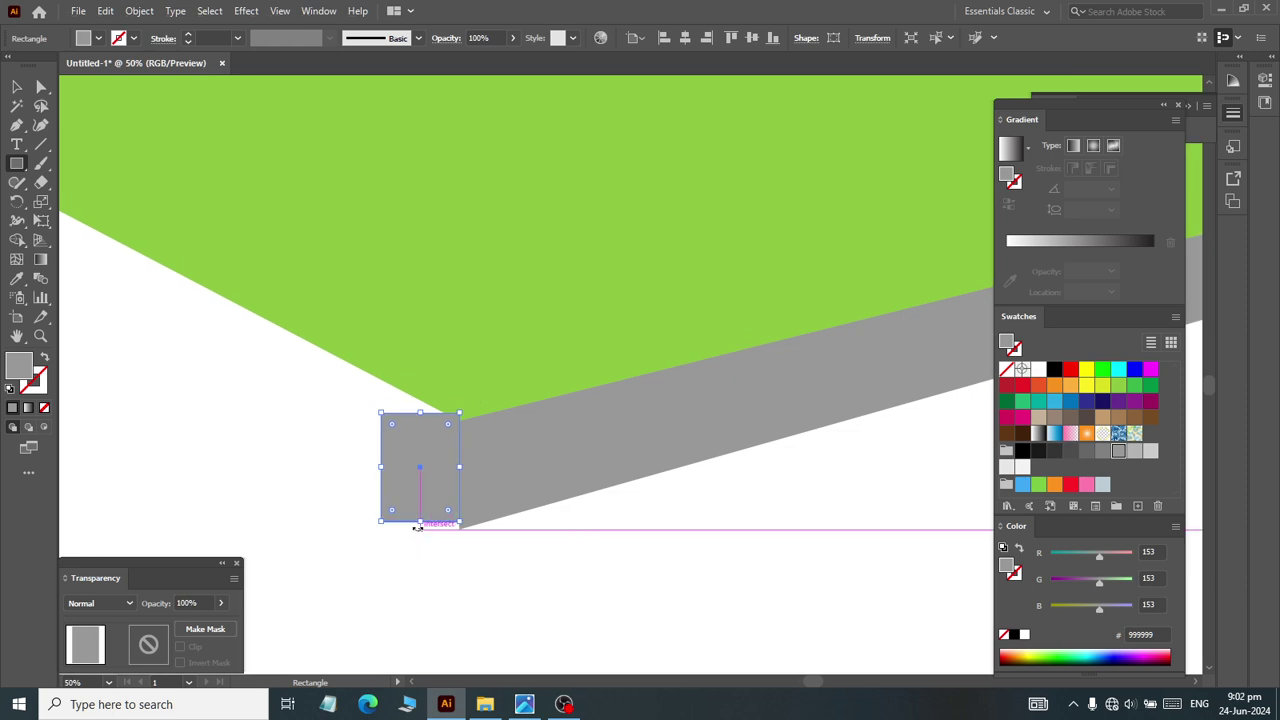
{"action": "left_click_drag", "start_coordinate": [420, 526], "coordinate": [419, 529]}
{"action": "scroll", "coordinate": [430, 545], "scroll_direction": "up", "scroll_amount": 1, "text": "alt"}
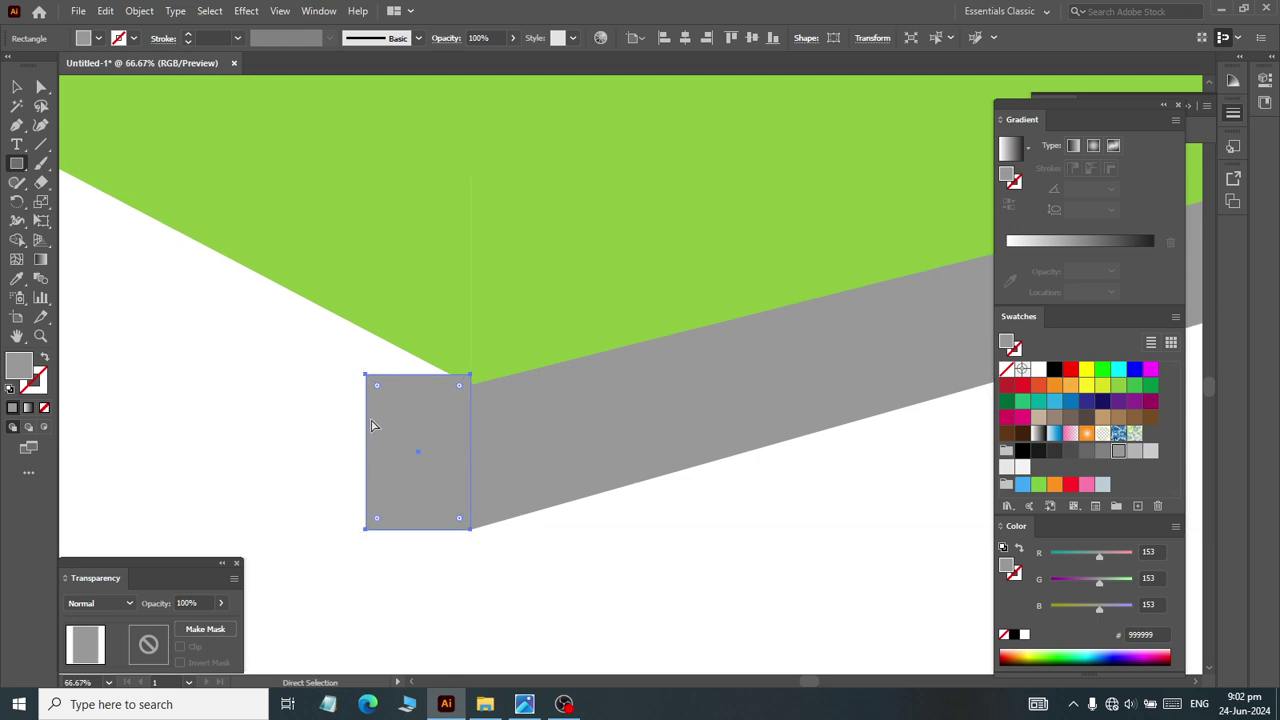
{"action": "scroll", "coordinate": [570, 372], "scroll_direction": "left", "scroll_amount": 1, "text": "ctrl"}
{"action": "left_click", "coordinate": [41, 87]}
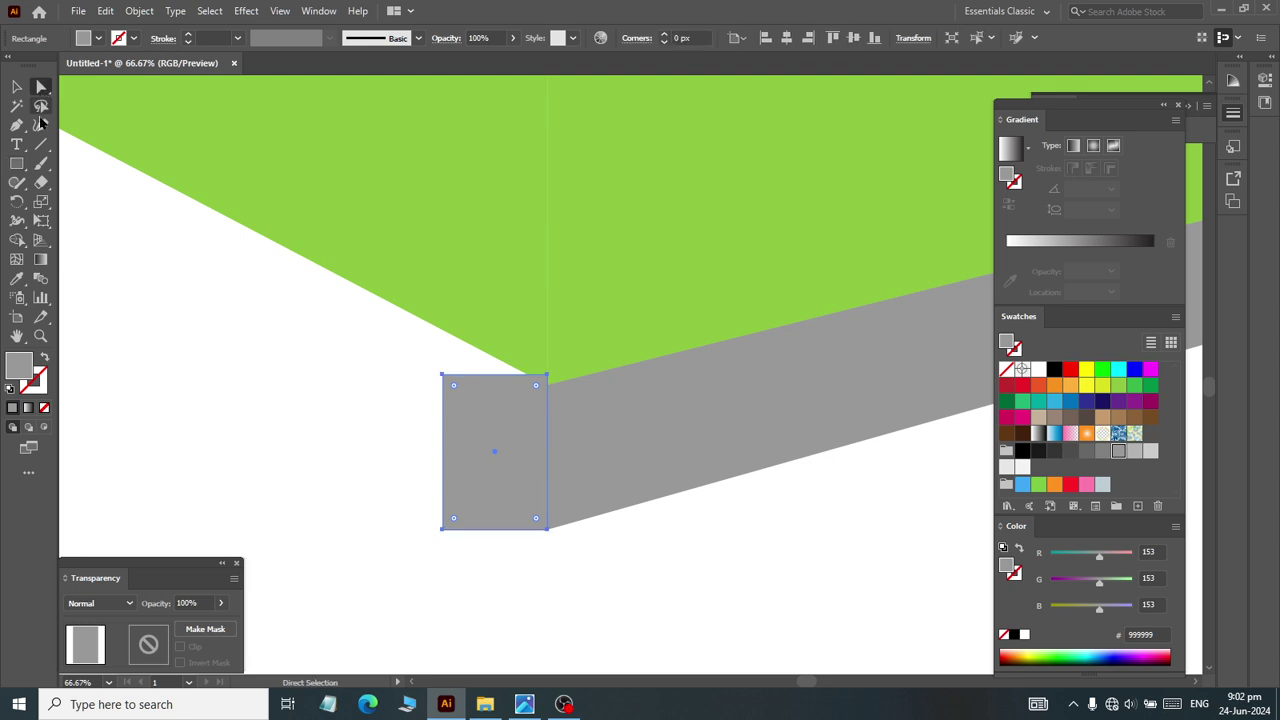
{"action": "left_click", "coordinate": [15, 88]}
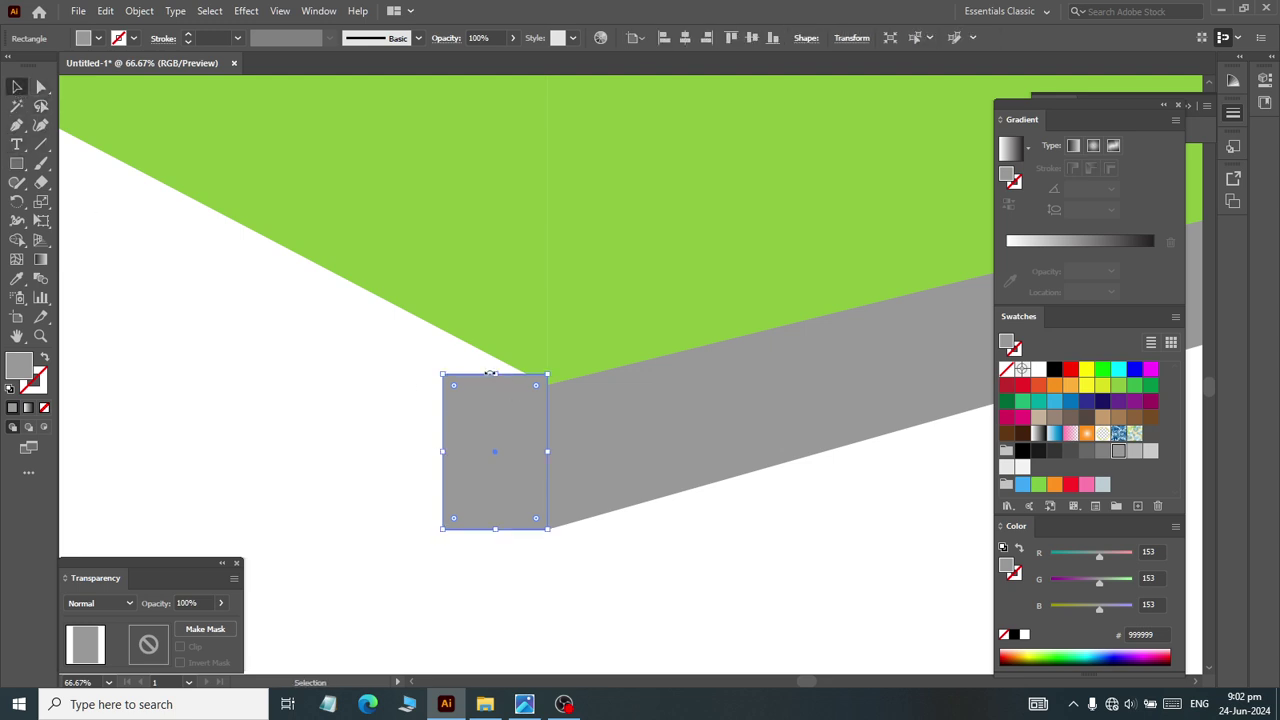
{"action": "left_click_drag", "start_coordinate": [496, 375], "coordinate": [496, 385]}
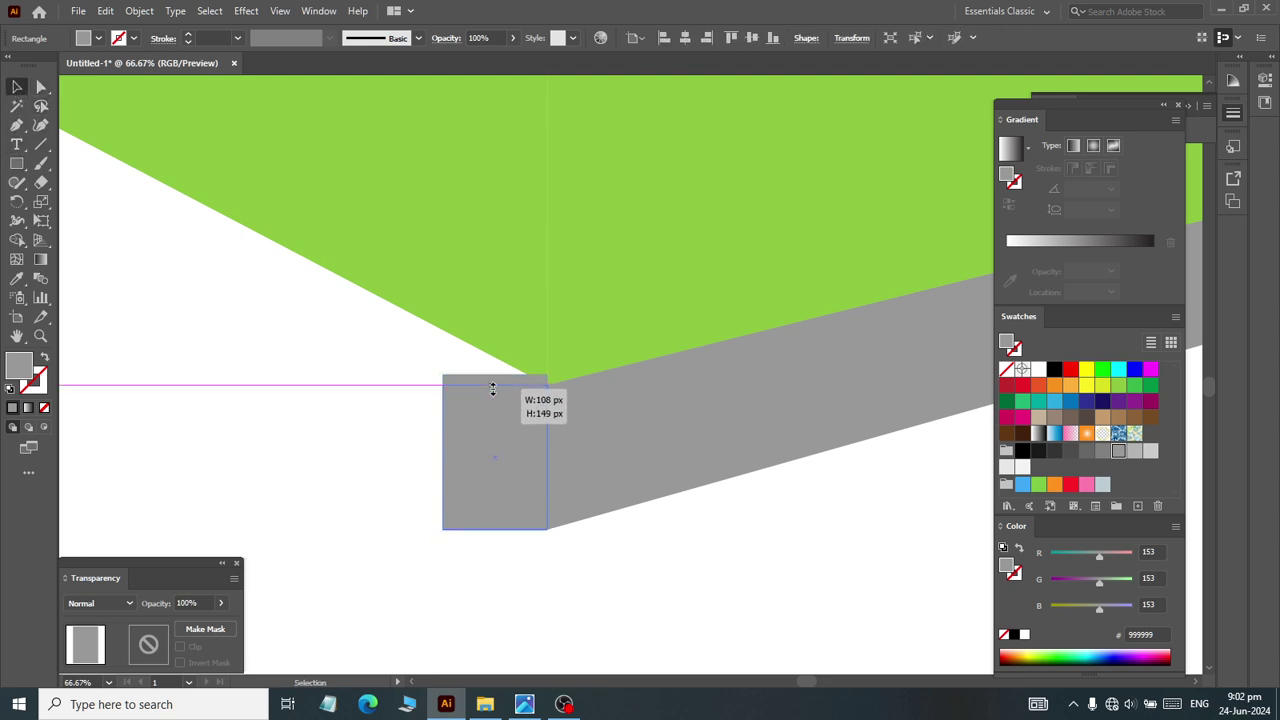
Step: Drag the rectangle's left anchors up-left along the left wall's bottom edge
{"action": "left_click", "coordinate": [41, 88]}
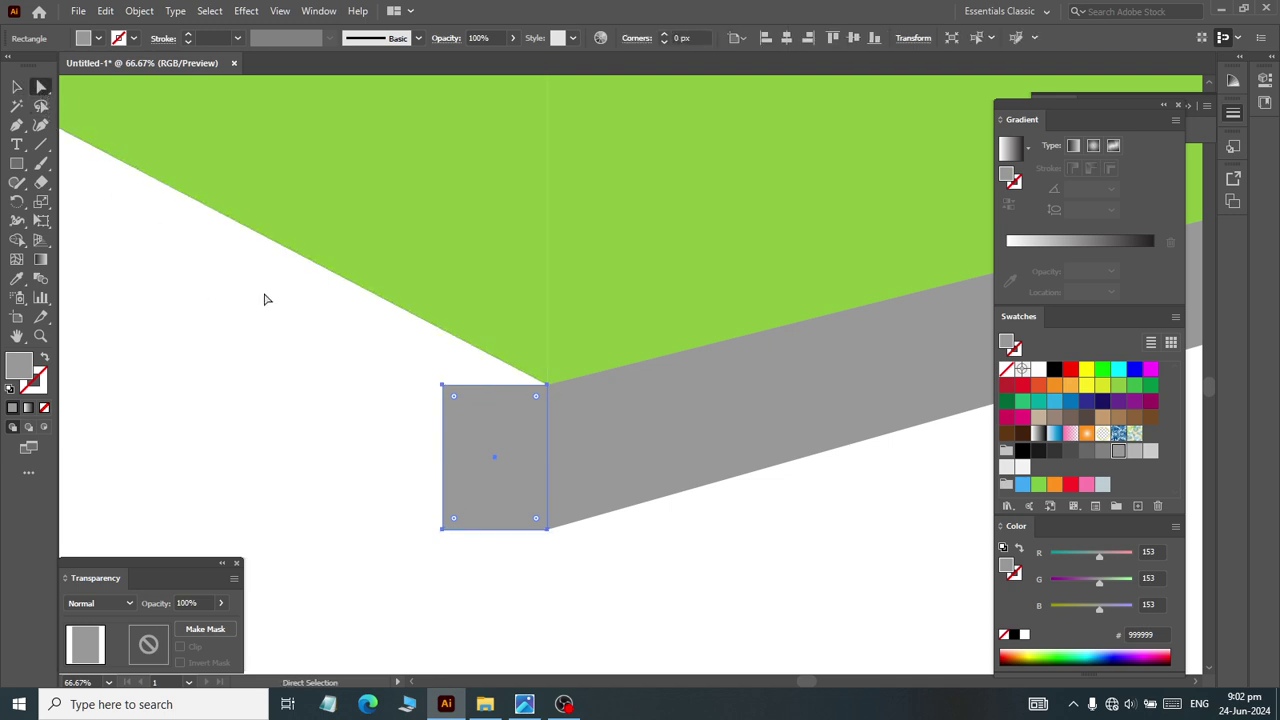
{"action": "left_click_drag", "start_coordinate": [403, 365], "coordinate": [460, 551]}
{"action": "scroll", "coordinate": [545, 480], "scroll_direction": "left", "scroll_amount": 3}
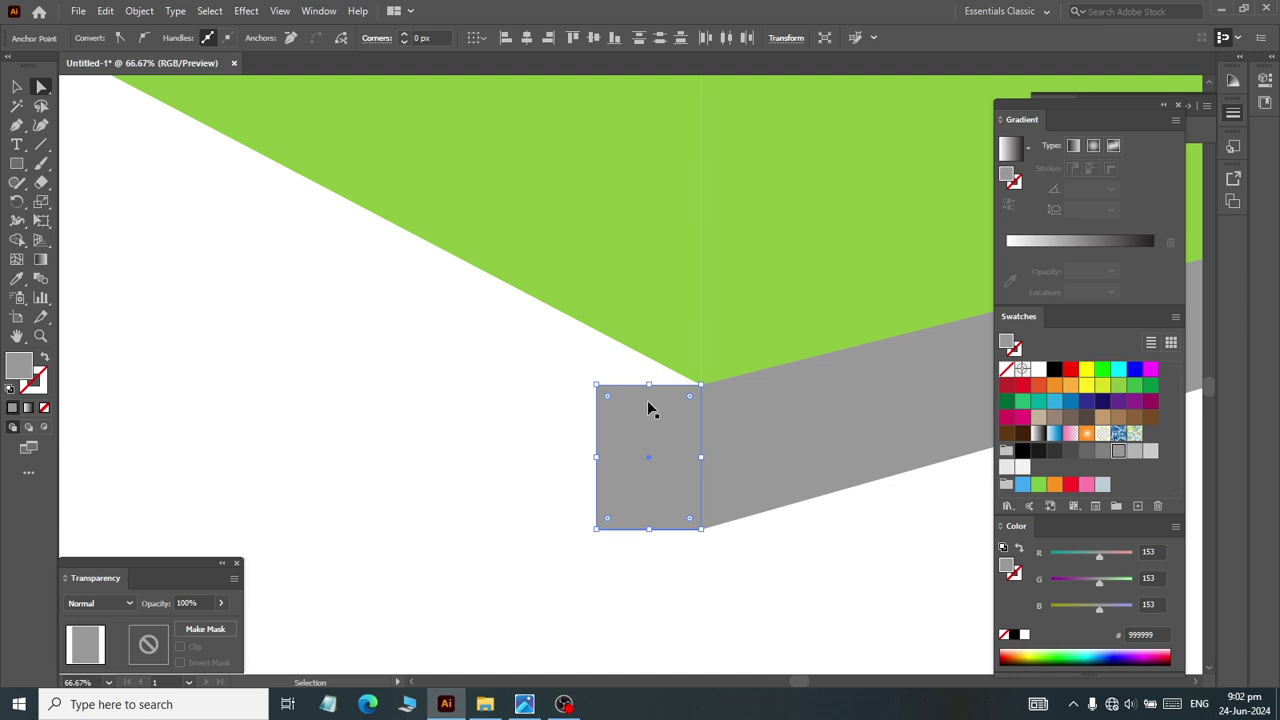
{"action": "left_click_drag", "start_coordinate": [603, 383], "coordinate": [100, 185]}
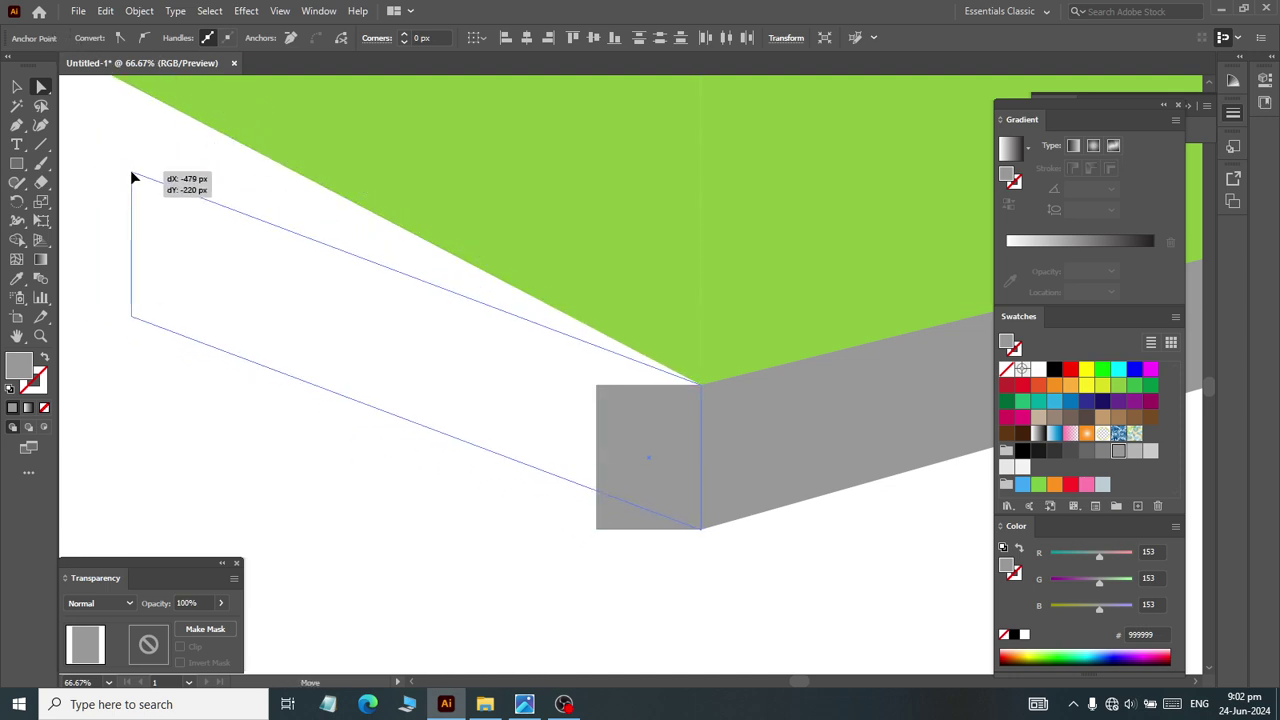
{"action": "left_click_drag", "start_coordinate": [100, 185], "coordinate": [110, 140]}
Step: Stretch the left grey strip's top-left corner further up-left
{"action": "key", "text": "ctrl+minus"}
{"action": "key", "text": "ctrl+minus"}
{"action": "key", "text": "ctrl+minus"}
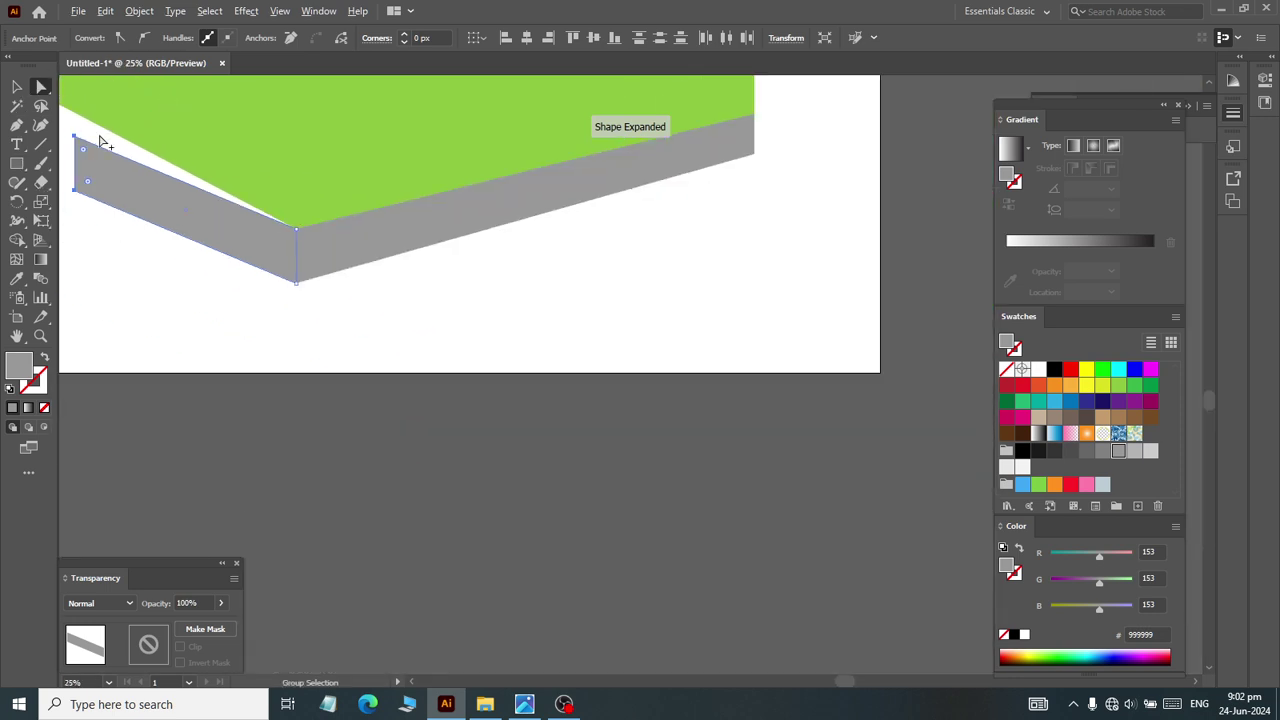
{"action": "scroll", "coordinate": [245, 137], "scroll_direction": "left", "scroll_amount": 4}
{"action": "scroll", "coordinate": [243, 130], "scroll_direction": "up", "scroll_amount": 5}
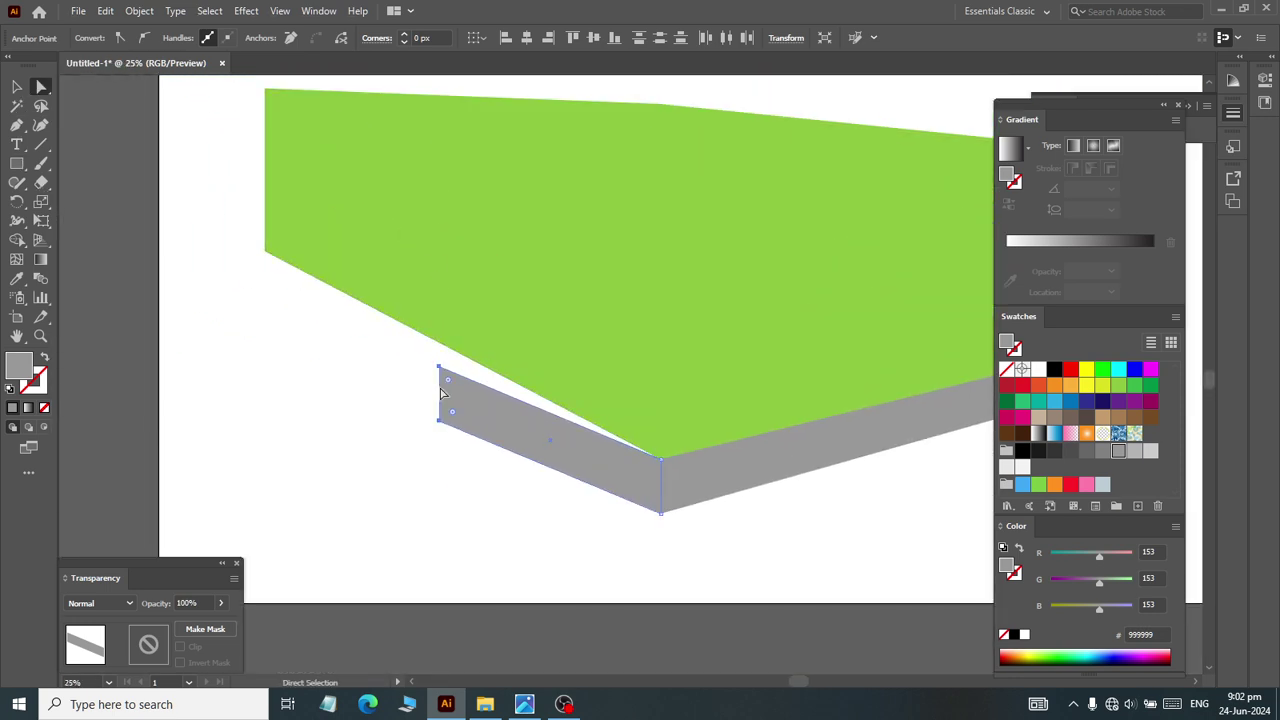
{"action": "left_click_drag", "start_coordinate": [438, 366], "coordinate": [264, 251]}
Step: Nudge the left base's bottom-left corner up so it parallels the wall, checking the reference
{"action": "key", "text": "ctrl+plus"}
{"action": "key", "text": "ctrl+plus"}
{"action": "key", "text": "ctrl+plus"}
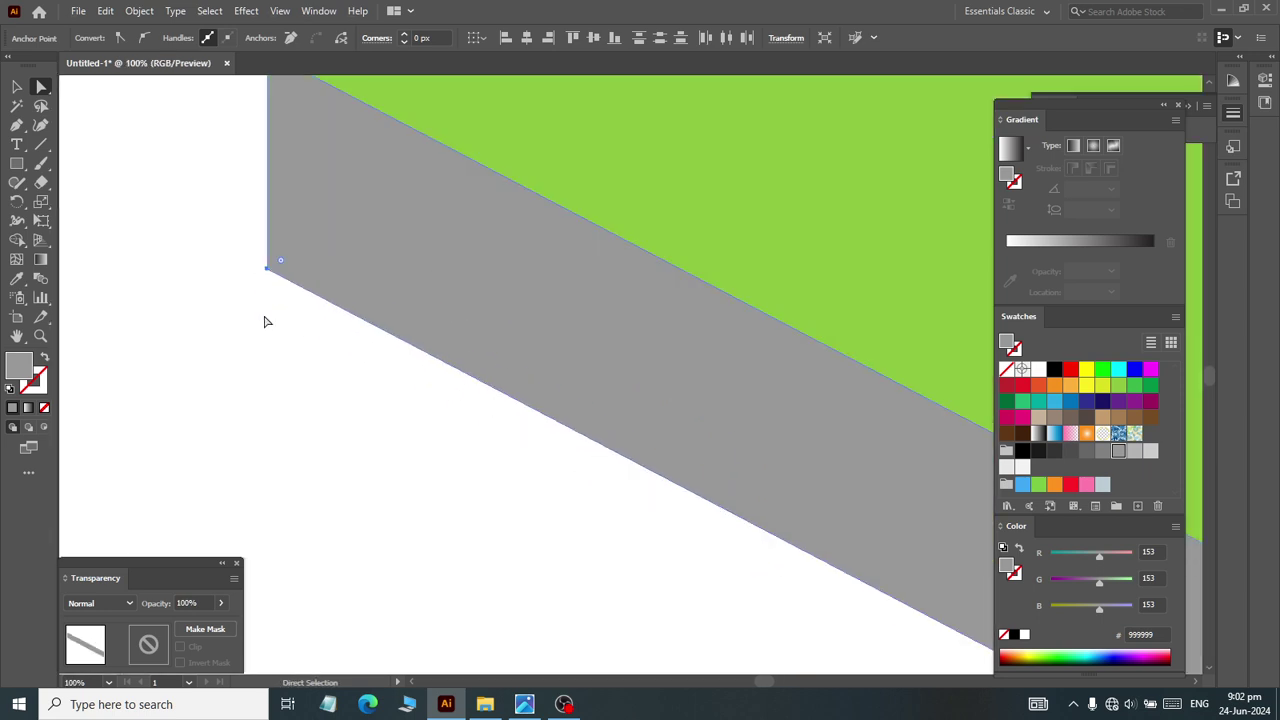
{"action": "left_click", "coordinate": [266, 268]}
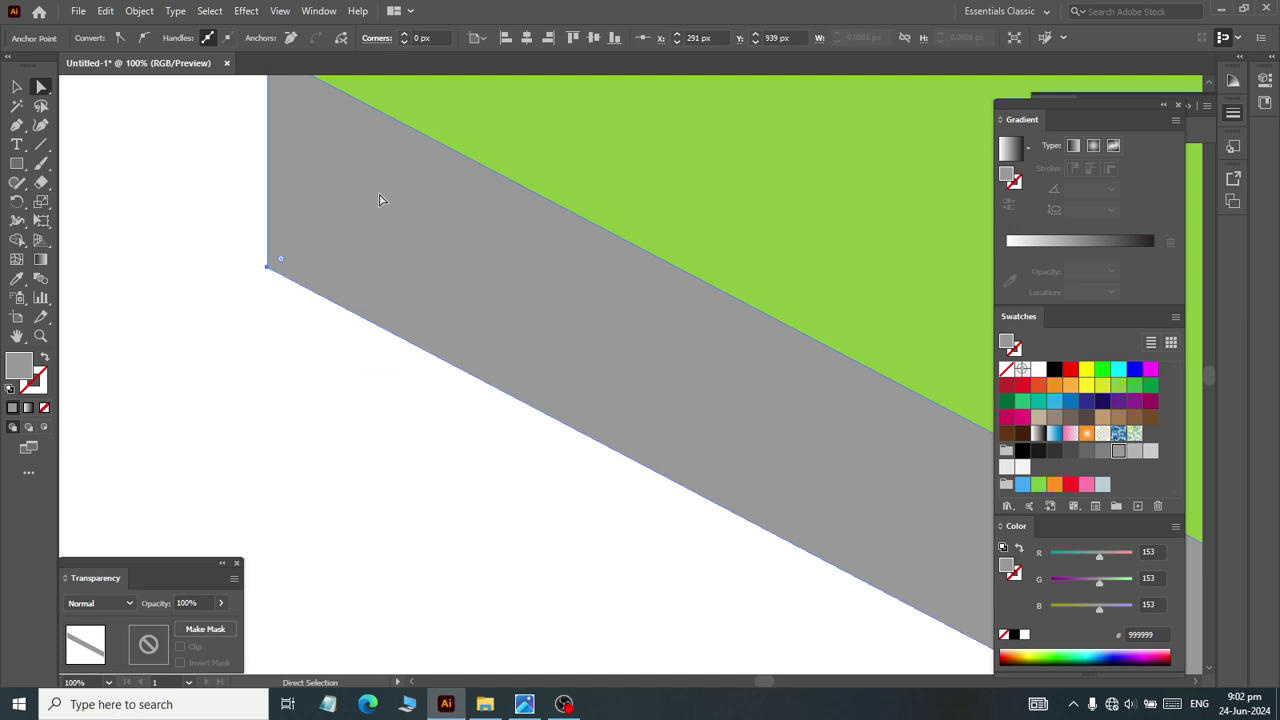
{"action": "key", "text": "Up"}
{"action": "key", "text": "Up"}
{"action": "key", "text": "Up"}
{"action": "key", "text": "Up"}
{"action": "key", "text": "Up"}
{"action": "key", "text": "Up"}
{"action": "key", "text": "Up"}
{"action": "key", "text": "Up"}
{"action": "key", "text": "Up"}
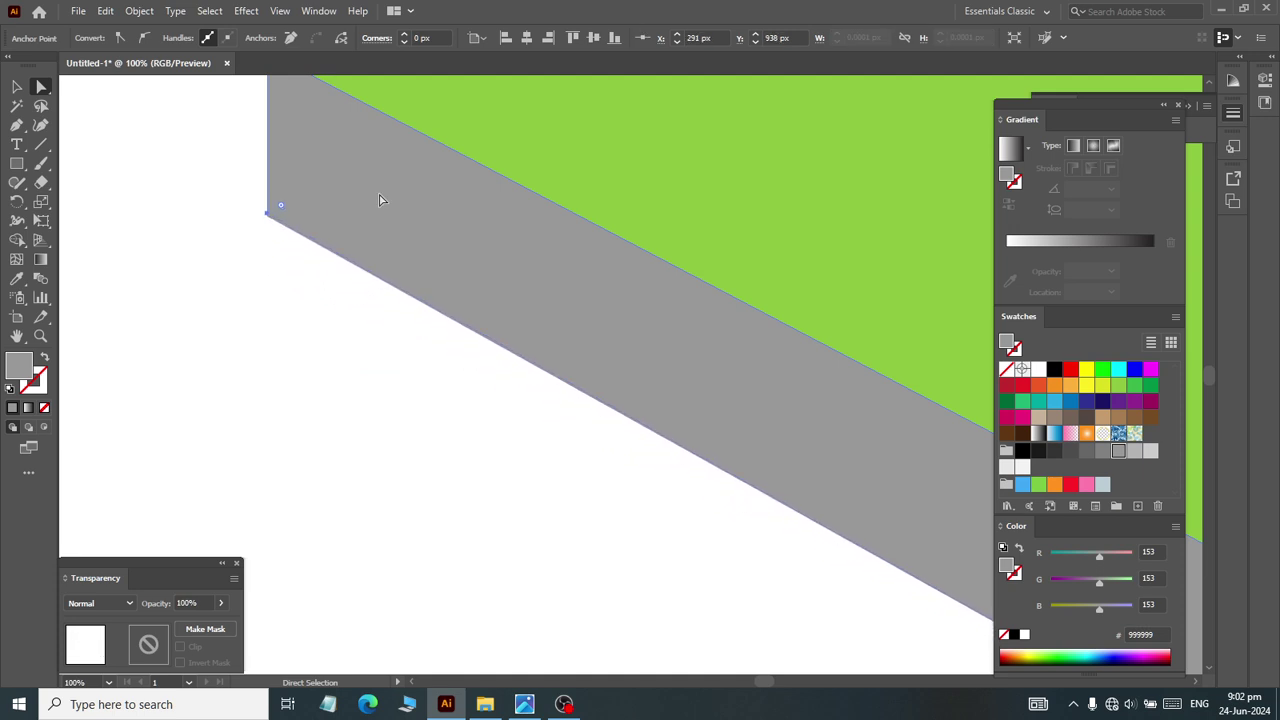
{"action": "key", "text": "Up"}
{"action": "key", "text": "Up"}
{"action": "key", "text": "Up"}
{"action": "key", "text": "Up"}
{"action": "key", "text": "Up"}
{"action": "key", "text": "Up"}
{"action": "key", "text": "ctrl+minus"}
{"action": "key", "text": "ctrl+minus"}
{"action": "key", "text": "ctrl+minus"}
{"action": "key", "text": "ctrl+minus"}
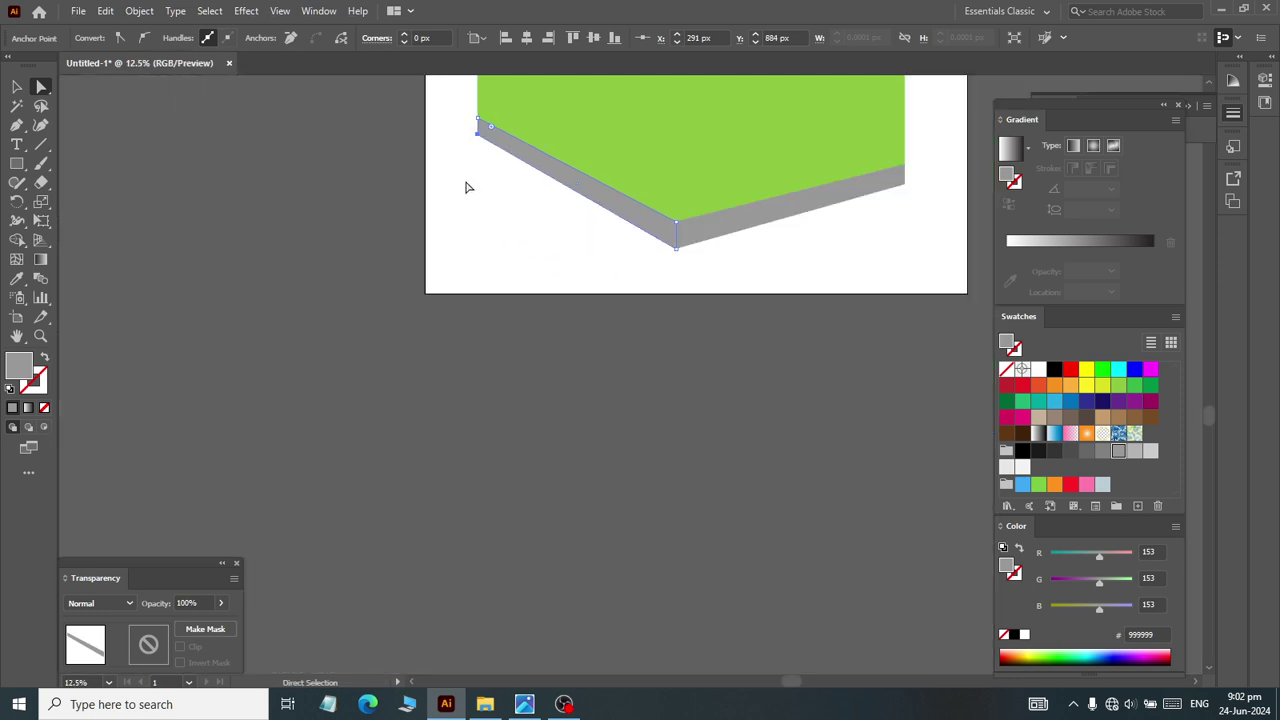
{"action": "key", "text": "ctrl+minus"}
{"action": "key", "text": "ctrl+minus"}
{"action": "scroll", "coordinate": [724, 205], "scroll_direction": "up", "scroll_amount": 1, "text": "alt"}
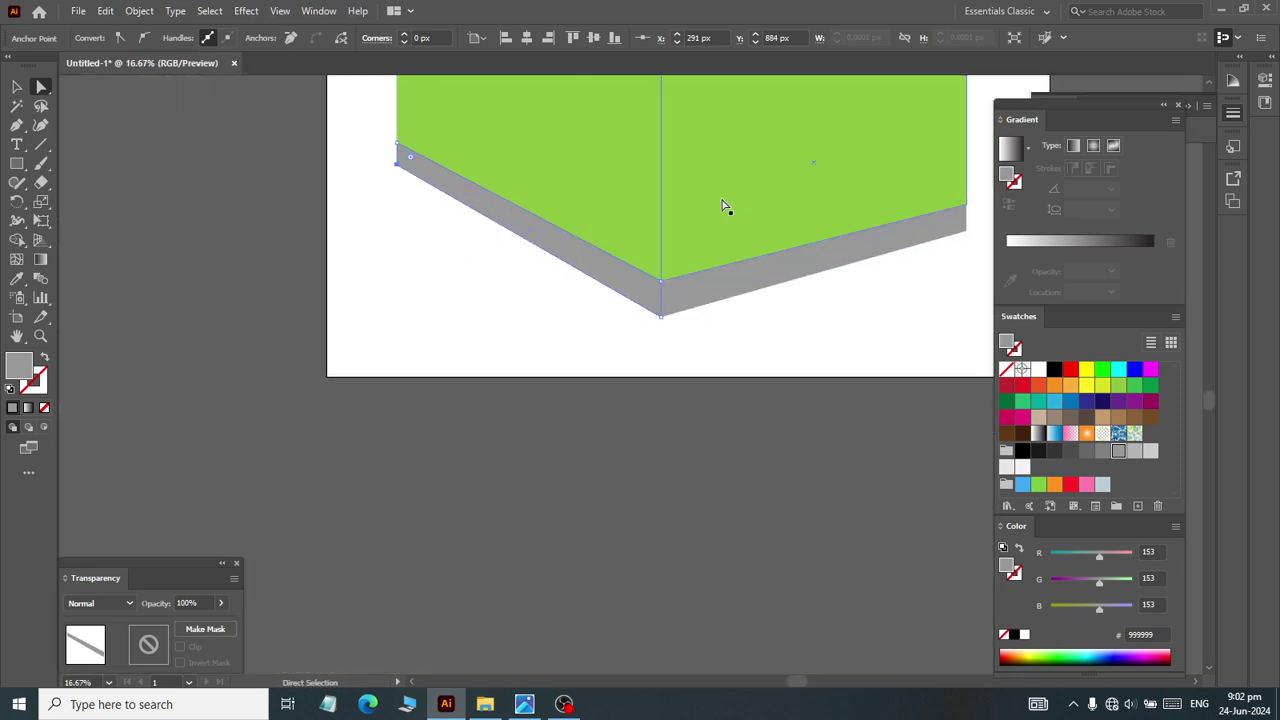
{"action": "key", "text": "Down"}
{"action": "key", "text": "Down"}
{"action": "key", "text": "Down"}
{"action": "key", "text": "Down"}
{"action": "key", "text": "Down"}
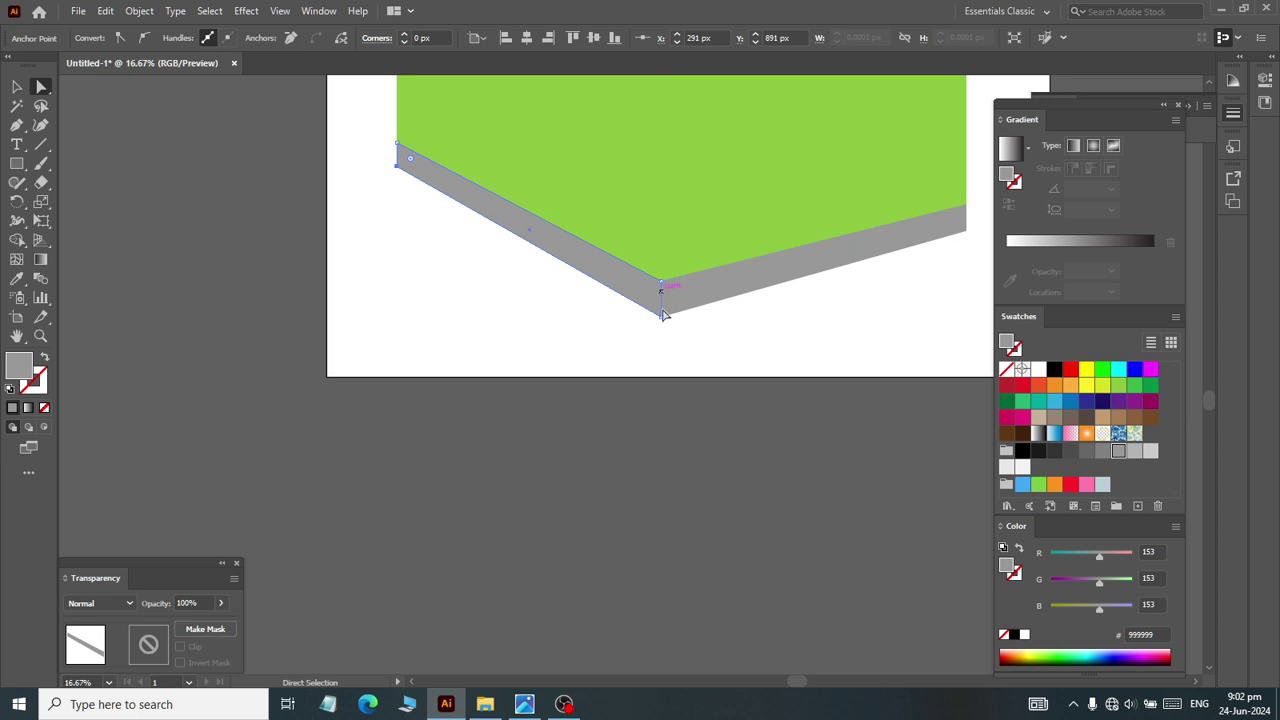
{"action": "scroll", "coordinate": [450, 225], "scroll_direction": "up", "scroll_amount": 2}
{"action": "scroll", "coordinate": [500, 200], "scroll_direction": "up", "scroll_amount": 1}
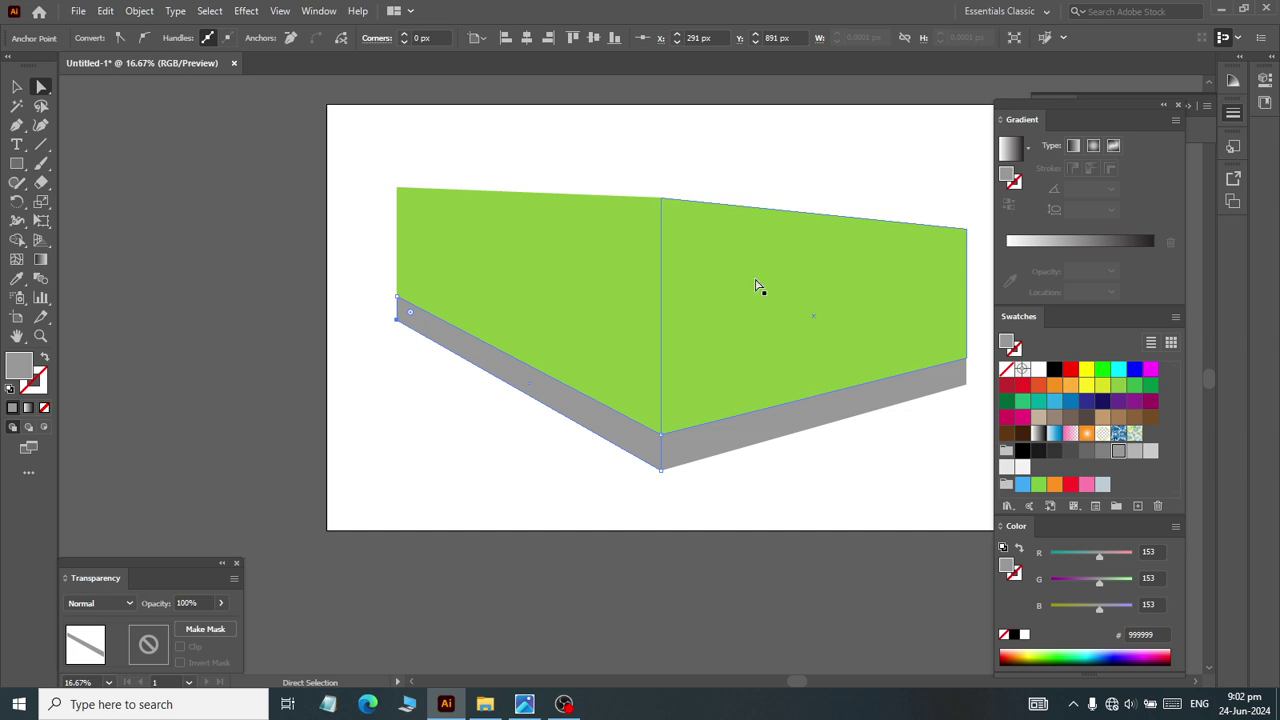
{"action": "key", "text": "alt+Tab"}
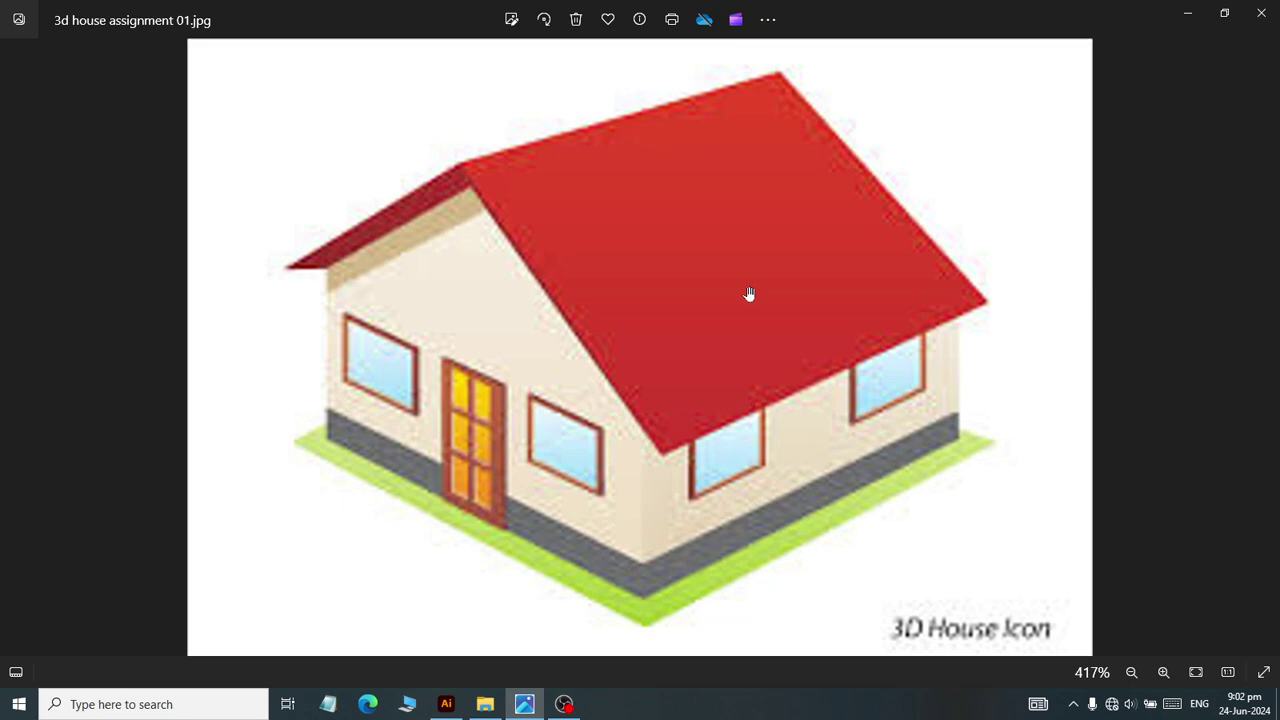
{"action": "key", "text": "alt+Tab"}
{"action": "key", "text": "alt+Tab"}
{"action": "key", "text": "alt+Tab"}
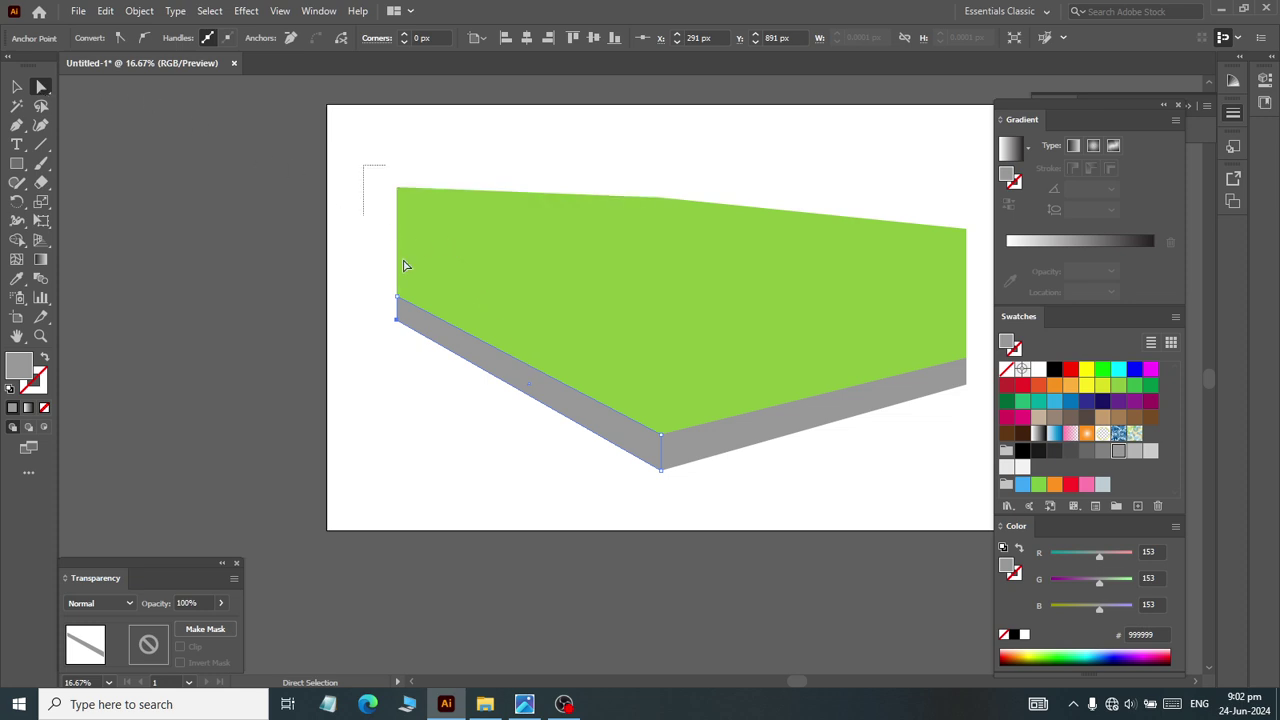
Step: Drag the left wall's left-edge anchors up and left onto the grey base's left end
{"action": "left_click_drag", "start_coordinate": [404, 265], "coordinate": [420, 414]}
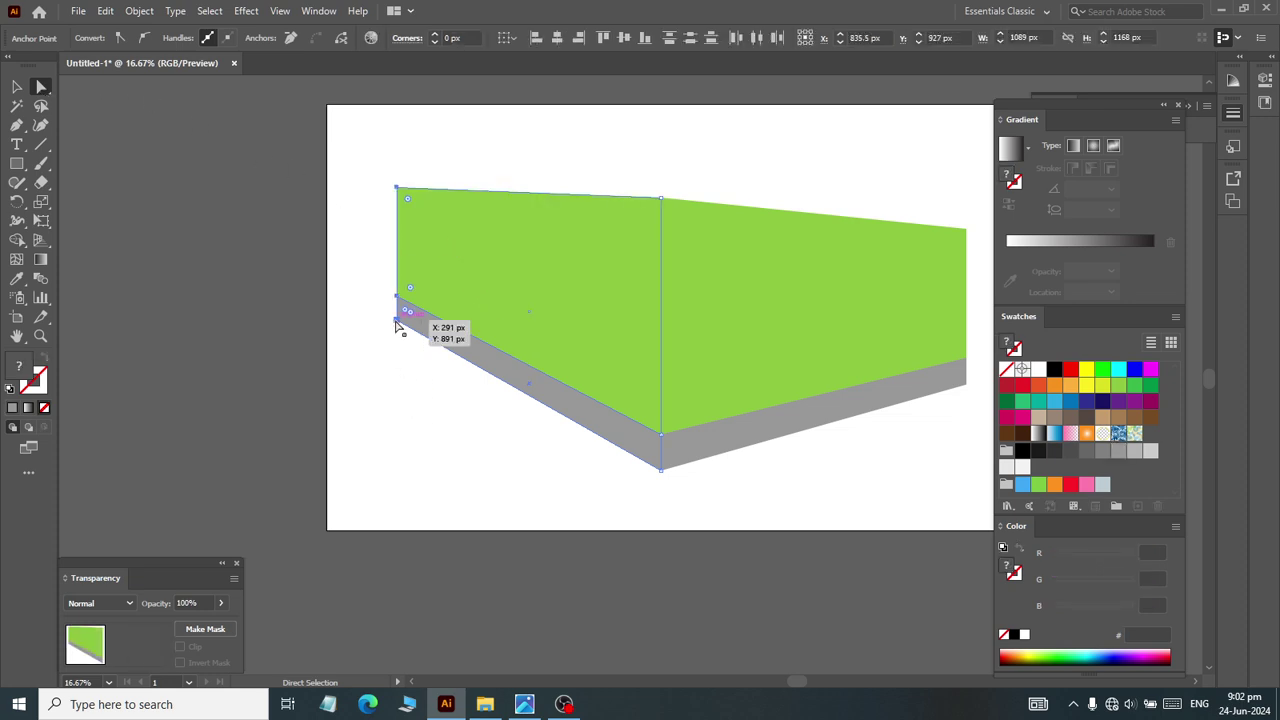
{"action": "mouse_move", "coordinate": [396, 323]}
{"action": "left_mouse_down"}
{"action": "mouse_move", "coordinate": [420, 310]}
{"action": "mouse_move", "coordinate": [397, 262]}
{"action": "left_mouse_up"}
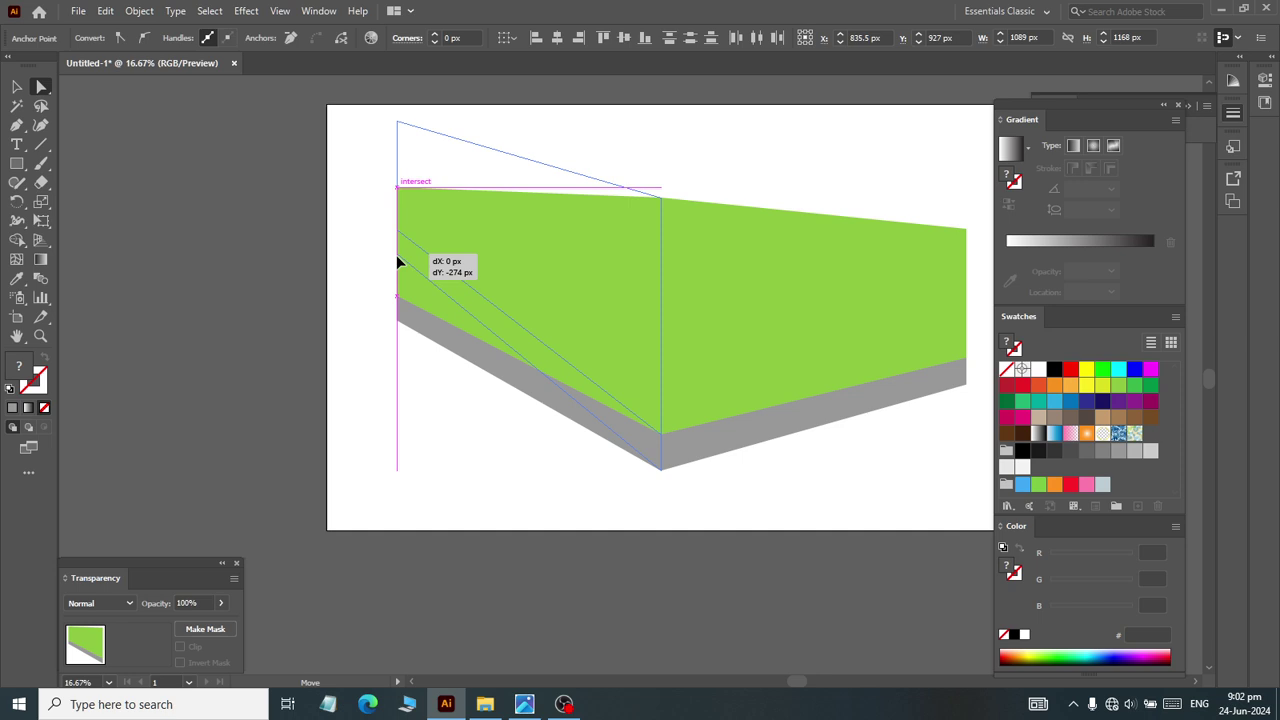
{"action": "left_click_drag", "start_coordinate": [398, 262], "coordinate": [354, 286]}
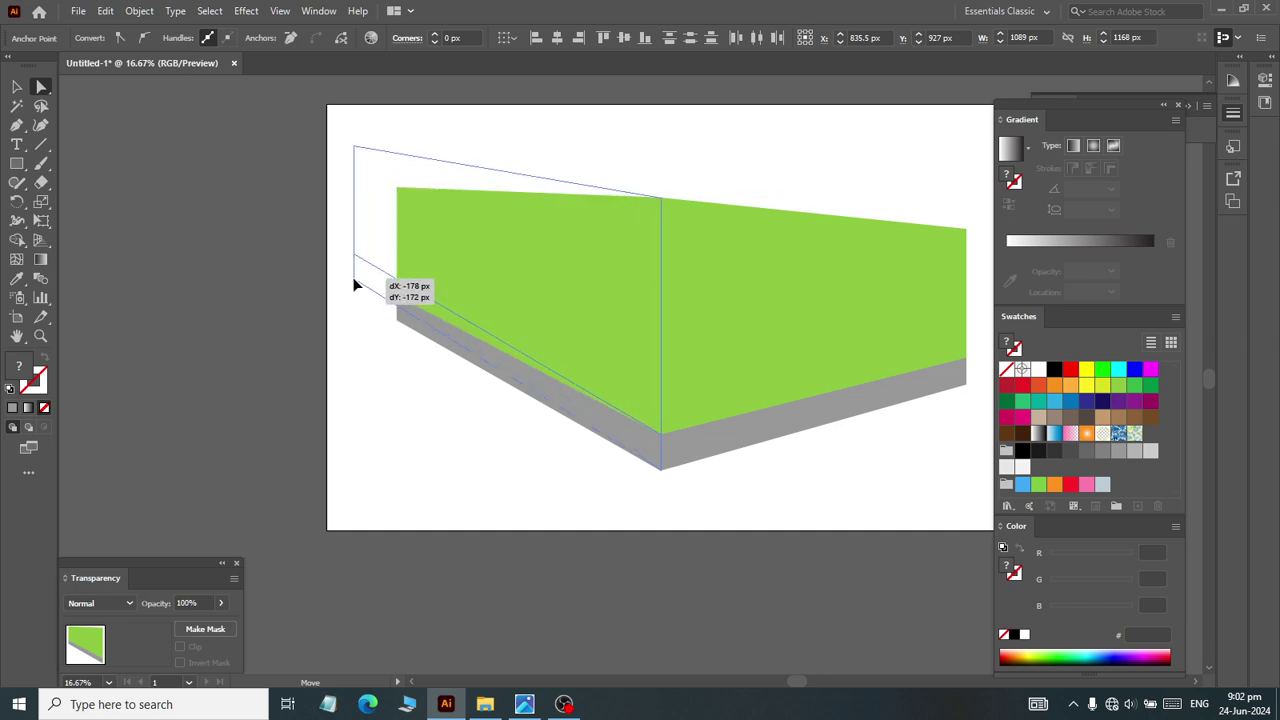
{"action": "left_click_drag", "start_coordinate": [354, 286], "coordinate": [362, 280]}
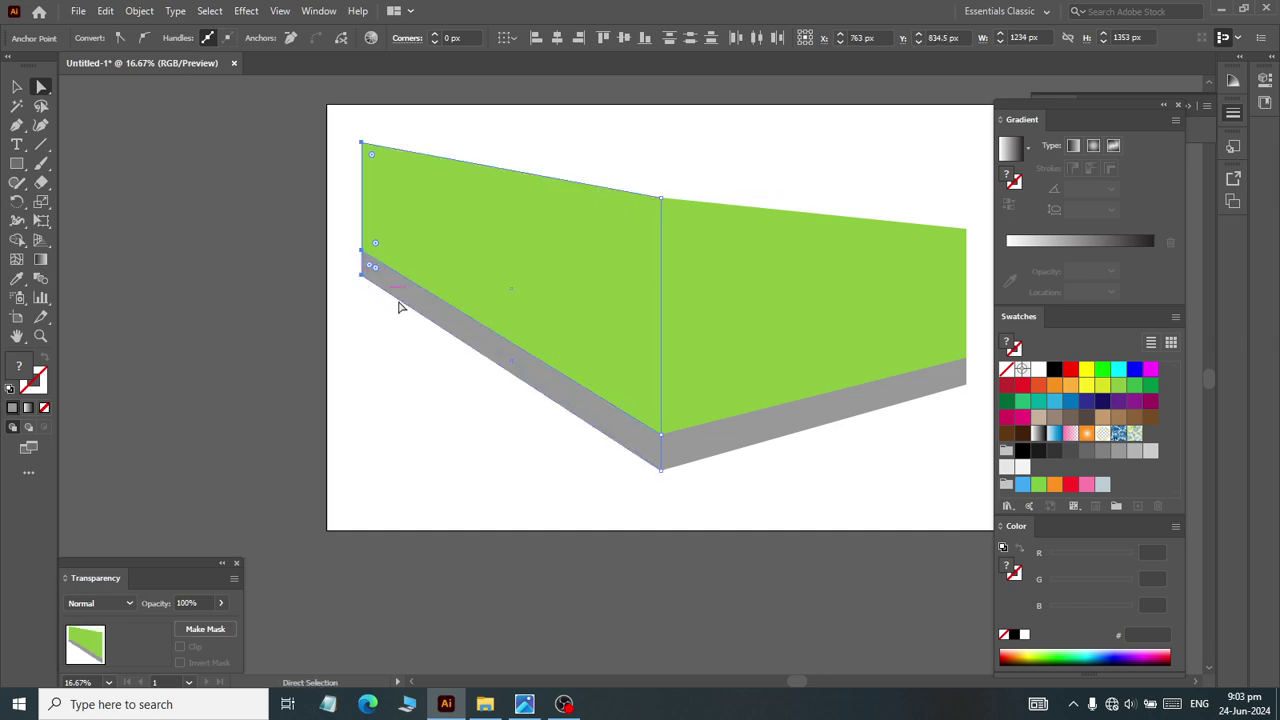
Step: Fill the left wall with lighter green 39B54A and the right wall with darker green 009245
{"action": "key", "text": "v"}
{"action": "left_click", "coordinate": [375, 280]}
{"action": "left_click", "coordinate": [300, 448]}
{"action": "left_click", "coordinate": [836, 353]}
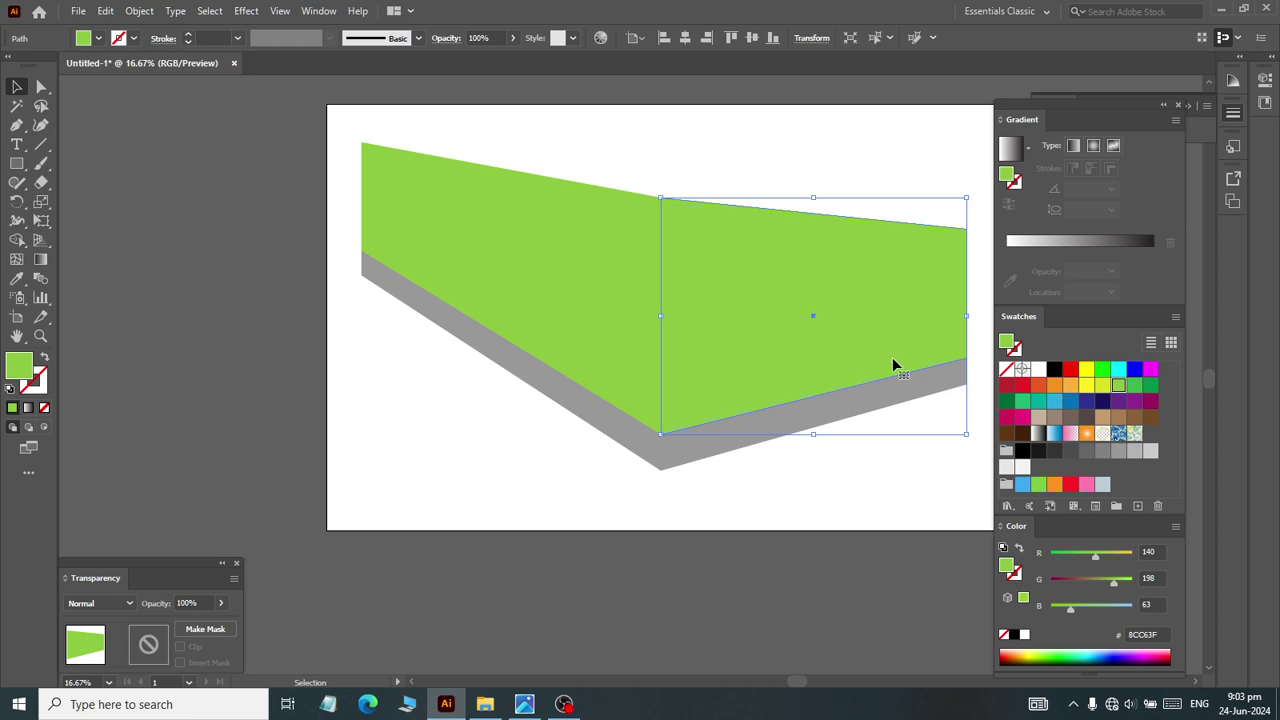
{"action": "left_click", "coordinate": [607, 333]}
{"action": "left_click", "coordinate": [846, 348]}
{"action": "left_click", "coordinate": [634, 334]}
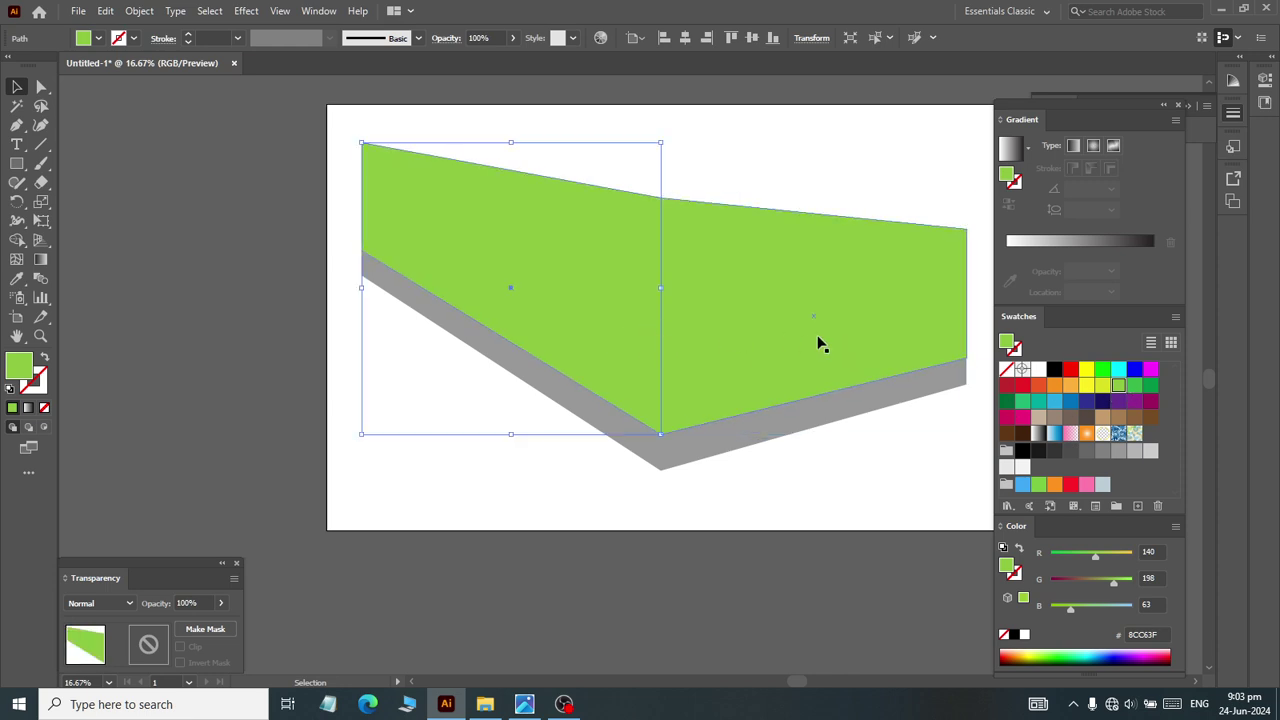
{"action": "left_click", "coordinate": [891, 326]}
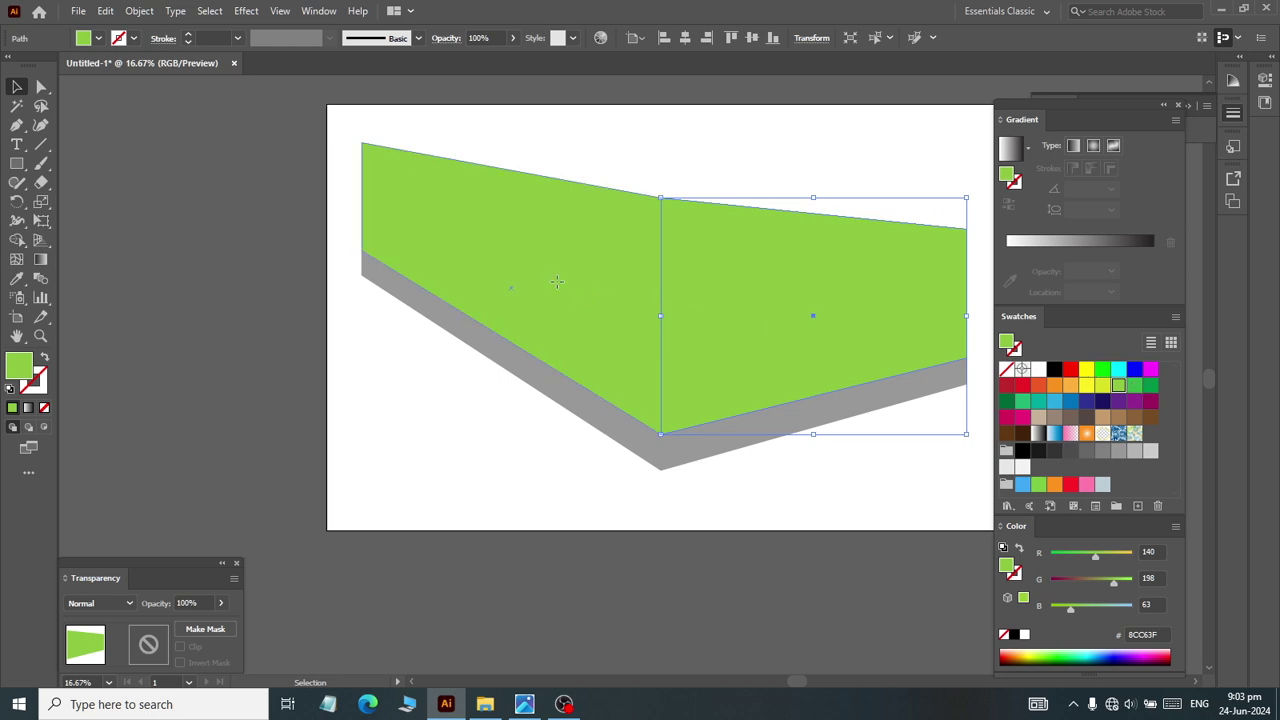
{"action": "left_click", "coordinate": [652, 306]}
{"action": "left_click", "coordinate": [1133, 390]}
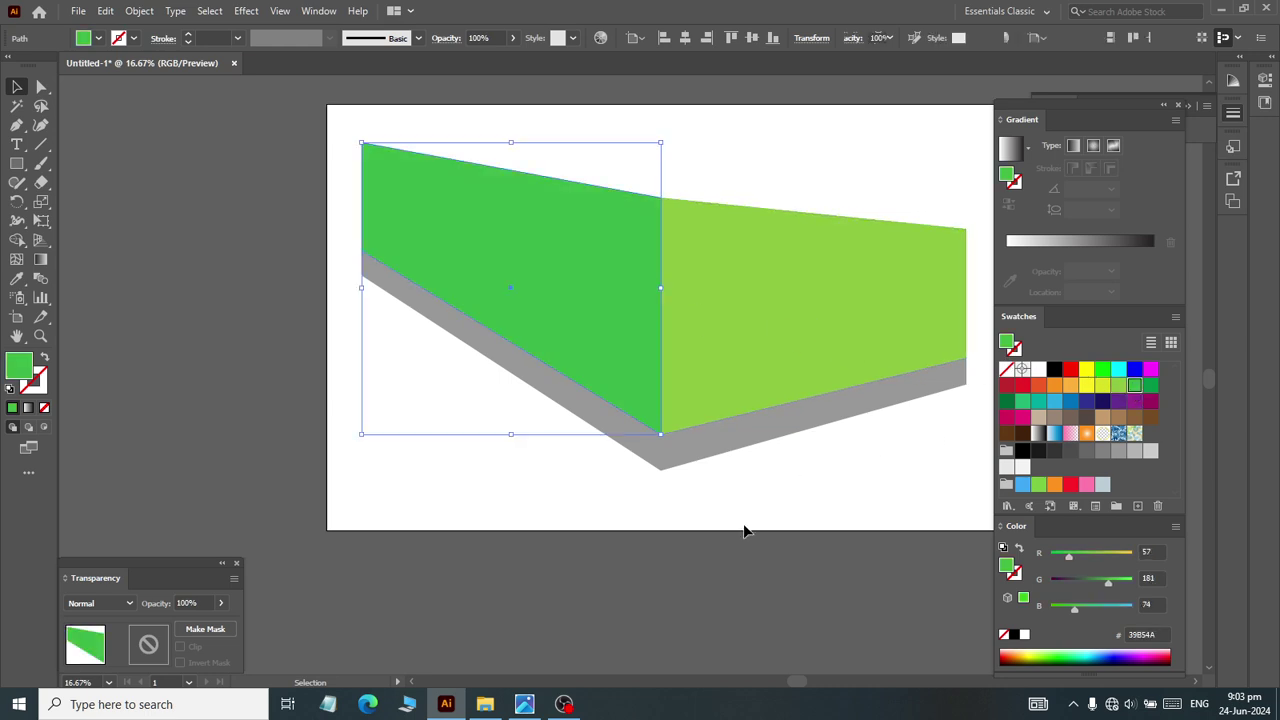
{"action": "left_click", "coordinate": [766, 400]}
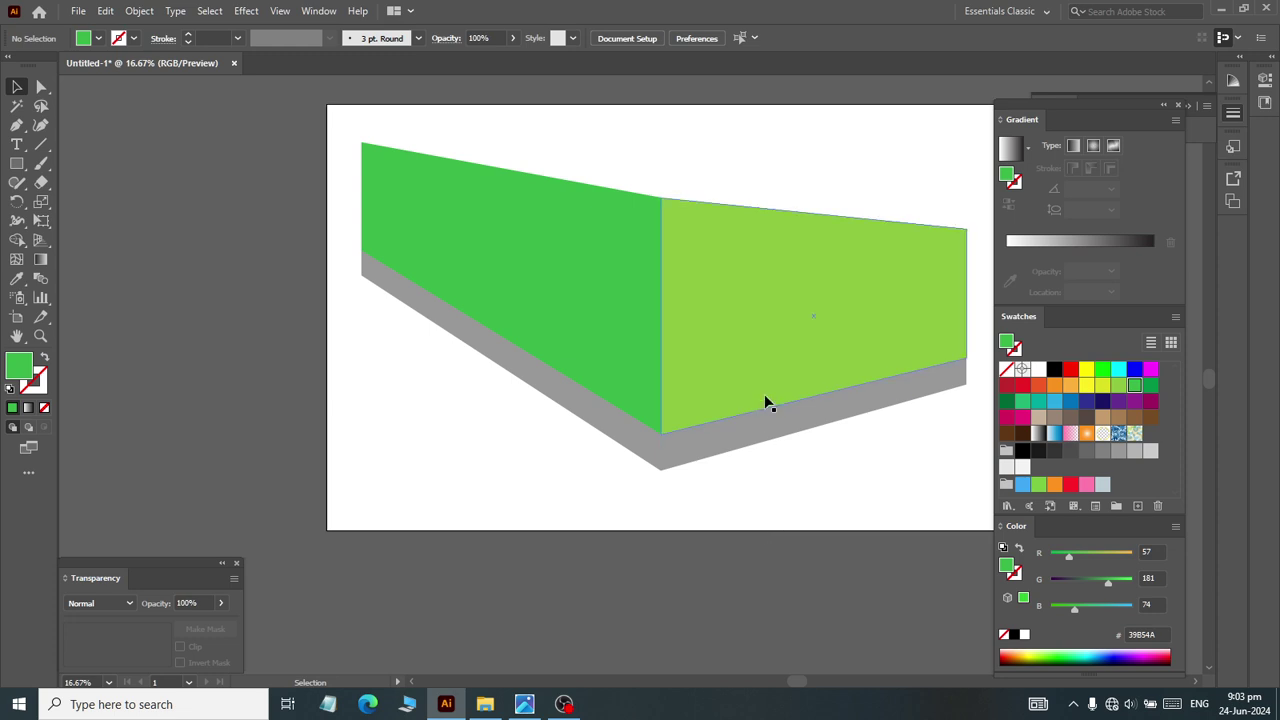
{"action": "left_click", "coordinate": [1150, 386]}
Step: Darken the left grey base strip to 808080 and compare against the reference house image
{"action": "left_click", "coordinate": [794, 483]}
{"action": "scroll", "coordinate": [570, 372], "scroll_direction": "up", "scroll_amount": 2}
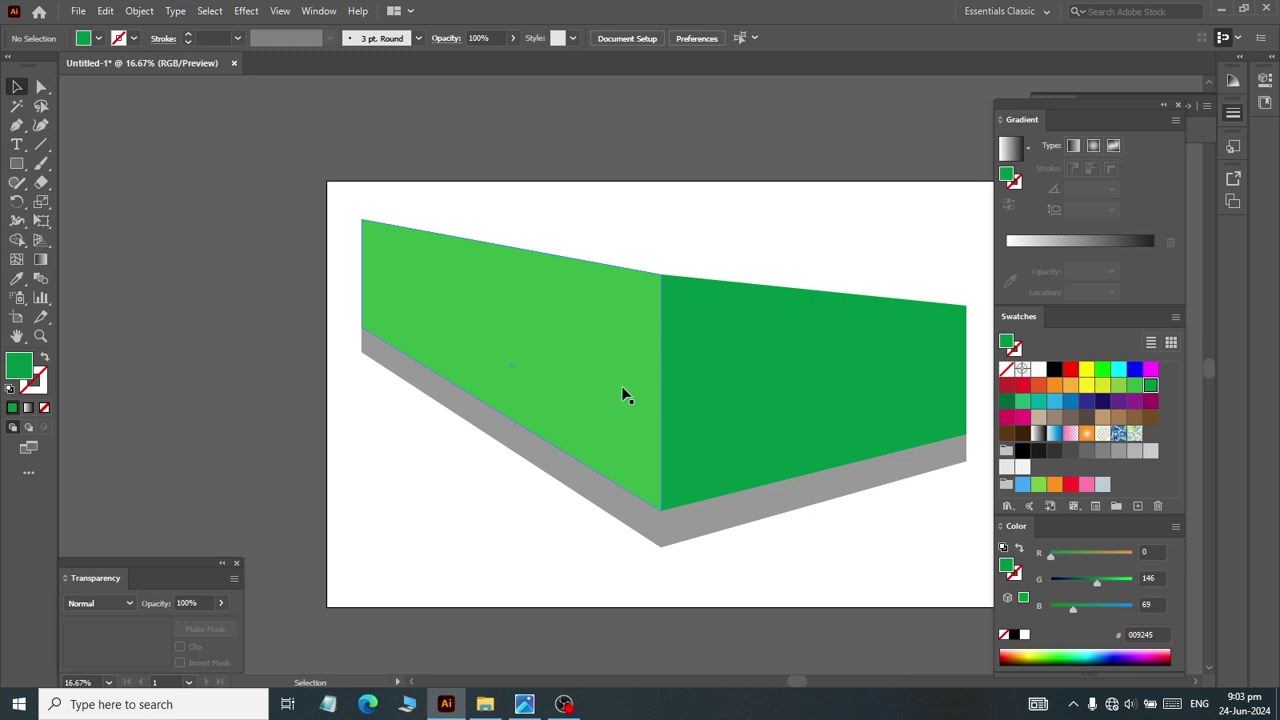
{"action": "left_click", "coordinate": [552, 467]}
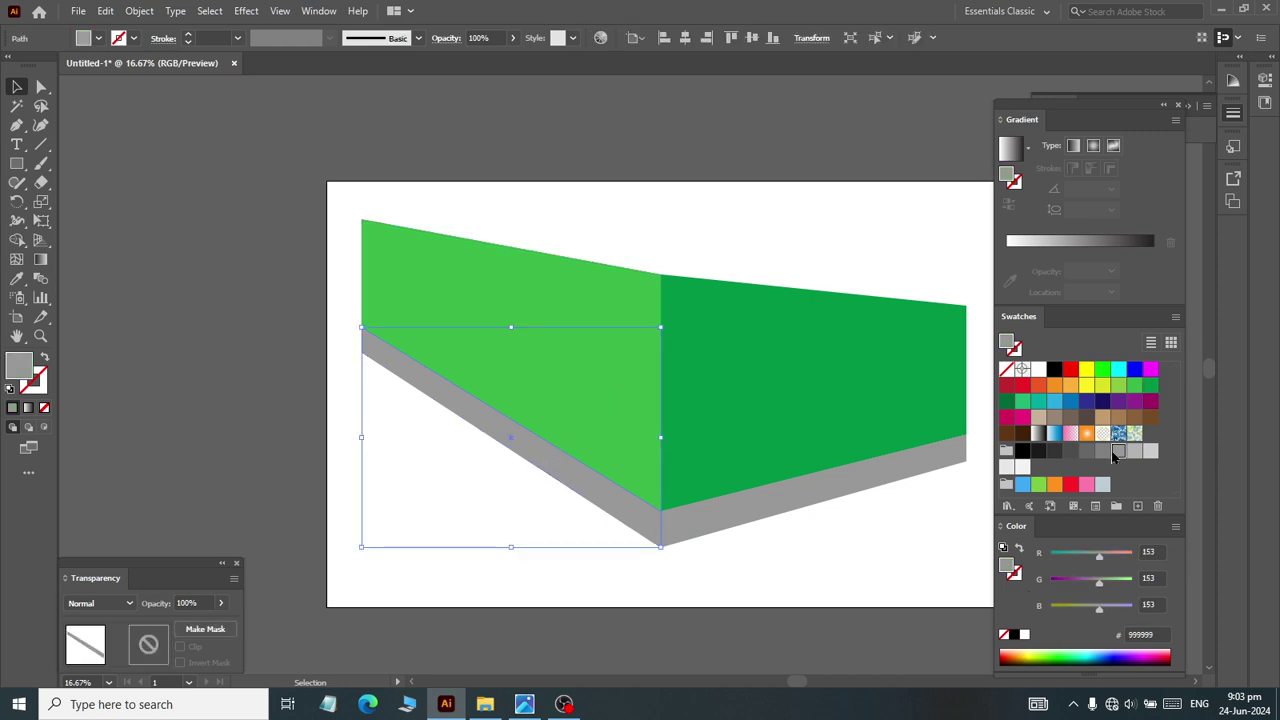
{"action": "left_click", "coordinate": [1100, 451]}
{"action": "left_click", "coordinate": [670, 590]}
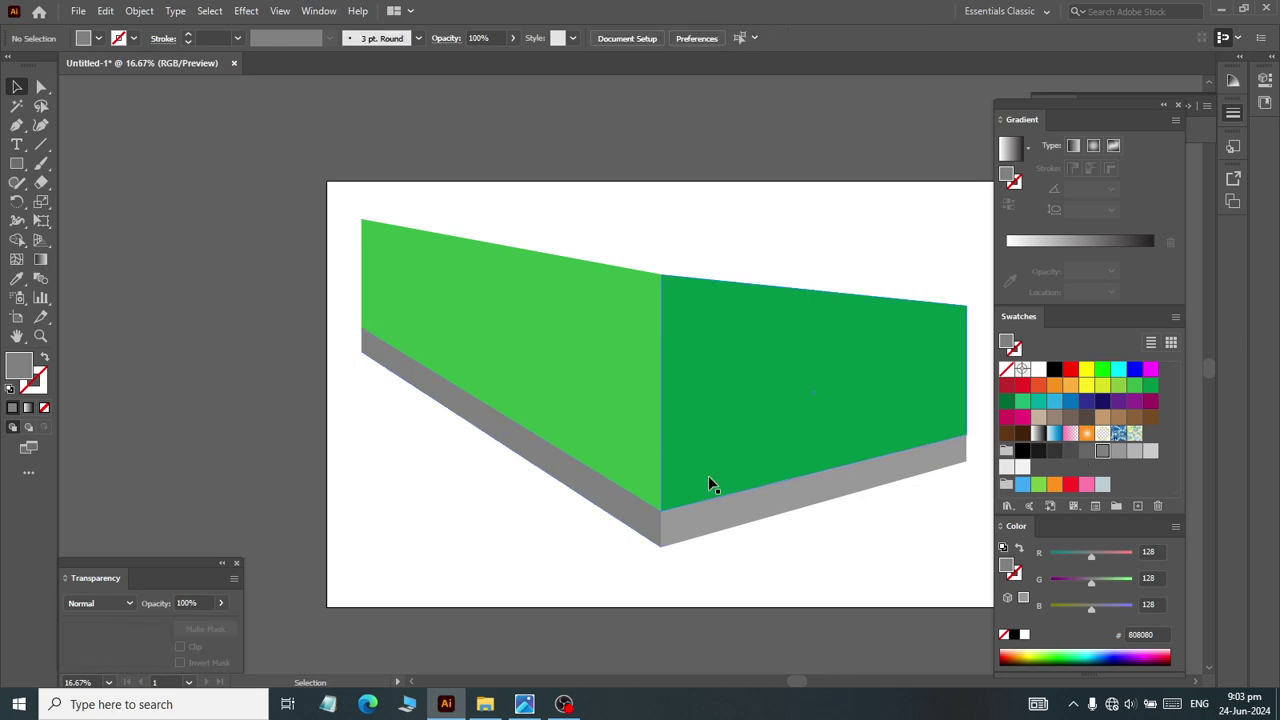
{"action": "key", "text": "alt+Tab"}
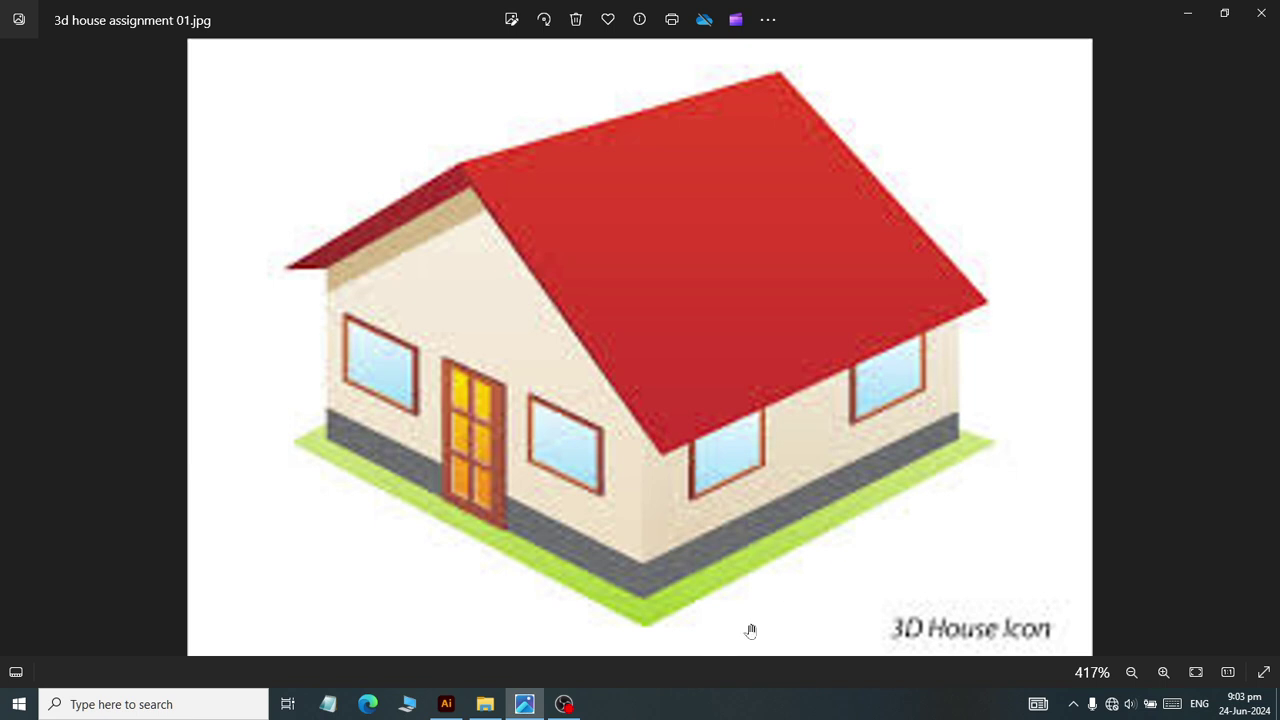
{"action": "key", "text": "alt+Tab"}
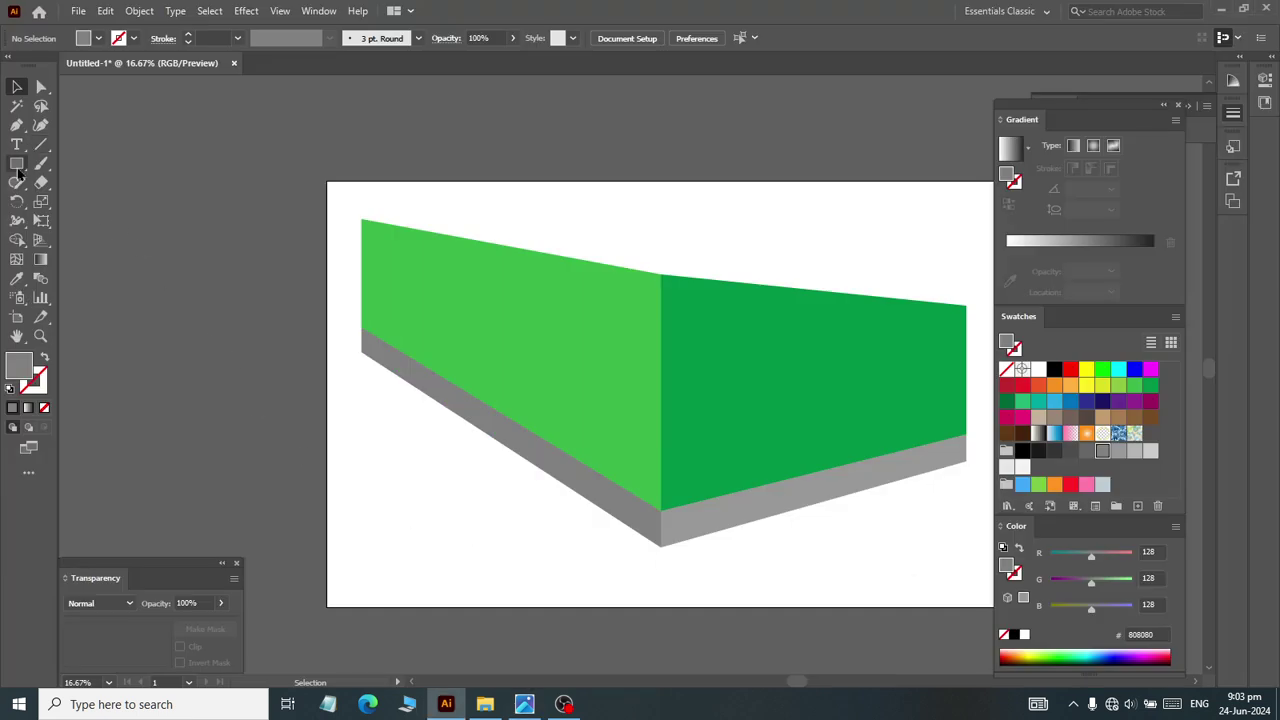
{"action": "left_click", "coordinate": [16, 163]}
Step: Draw a small rectangle below the base corner and stretch it into a strip along the right base
{"action": "scroll", "coordinate": [645, 448], "scroll_direction": "down", "scroll_amount": 2}
{"action": "scroll", "coordinate": [654, 458], "scroll_direction": "up", "scroll_amount": 2}
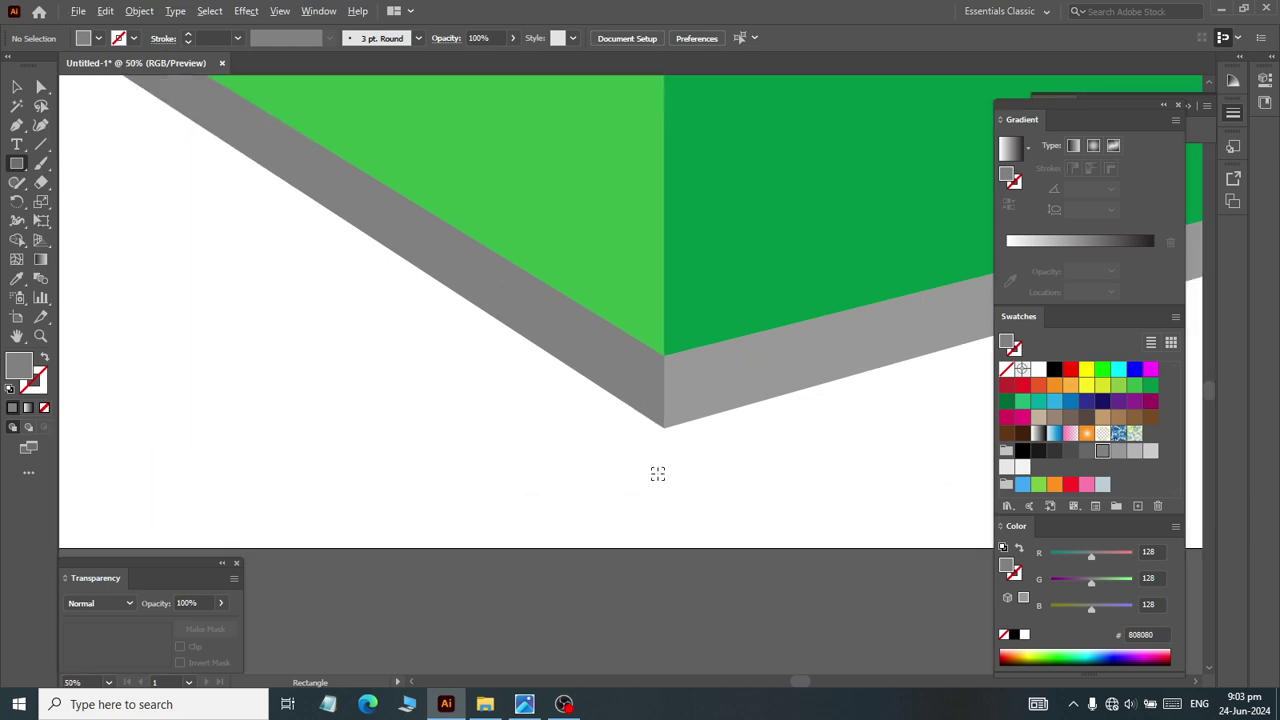
{"action": "scroll", "coordinate": [657, 474], "scroll_direction": "up", "scroll_amount": 1}
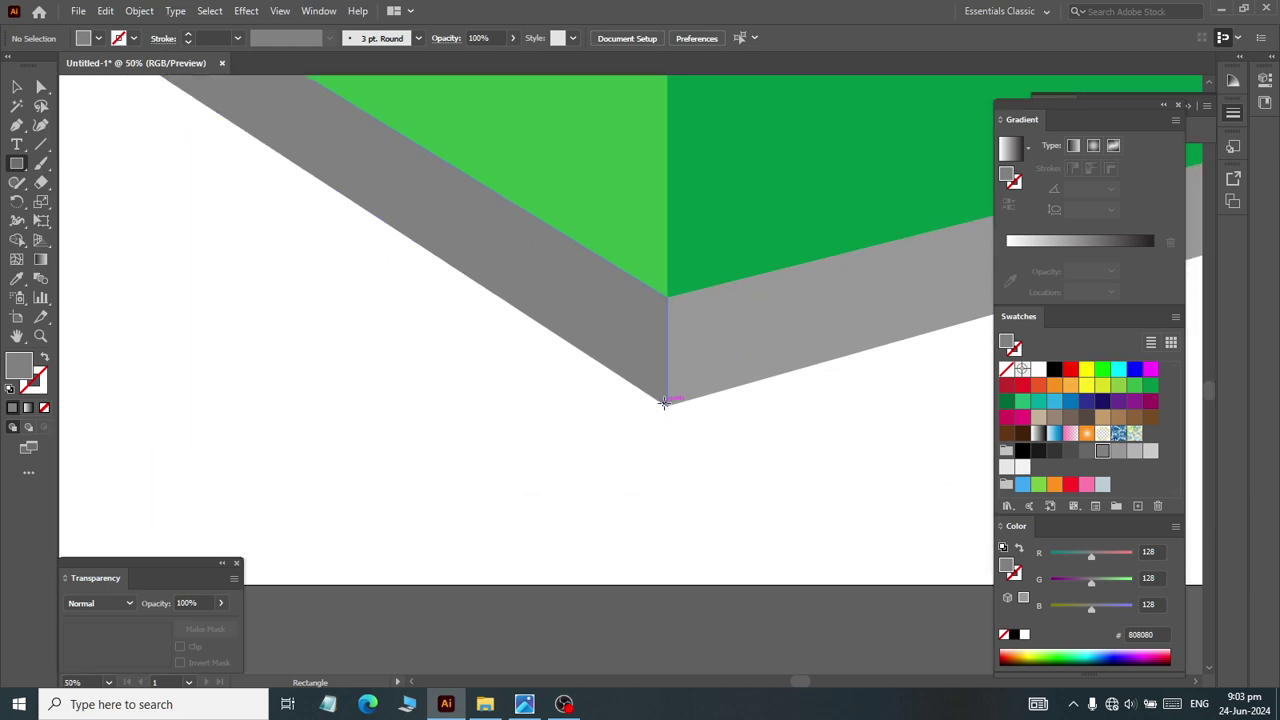
{"action": "mouse_move", "coordinate": [667, 406]}
{"action": "left_mouse_down"}
{"action": "mouse_move", "coordinate": [786, 476]}
{"action": "mouse_move", "coordinate": [803, 472]}
{"action": "mouse_move", "coordinate": [745, 463]}
{"action": "left_mouse_up"}
{"action": "scroll", "coordinate": [745, 463], "scroll_direction": "right", "scroll_amount": 3}
{"action": "left_click", "coordinate": [41, 87]}
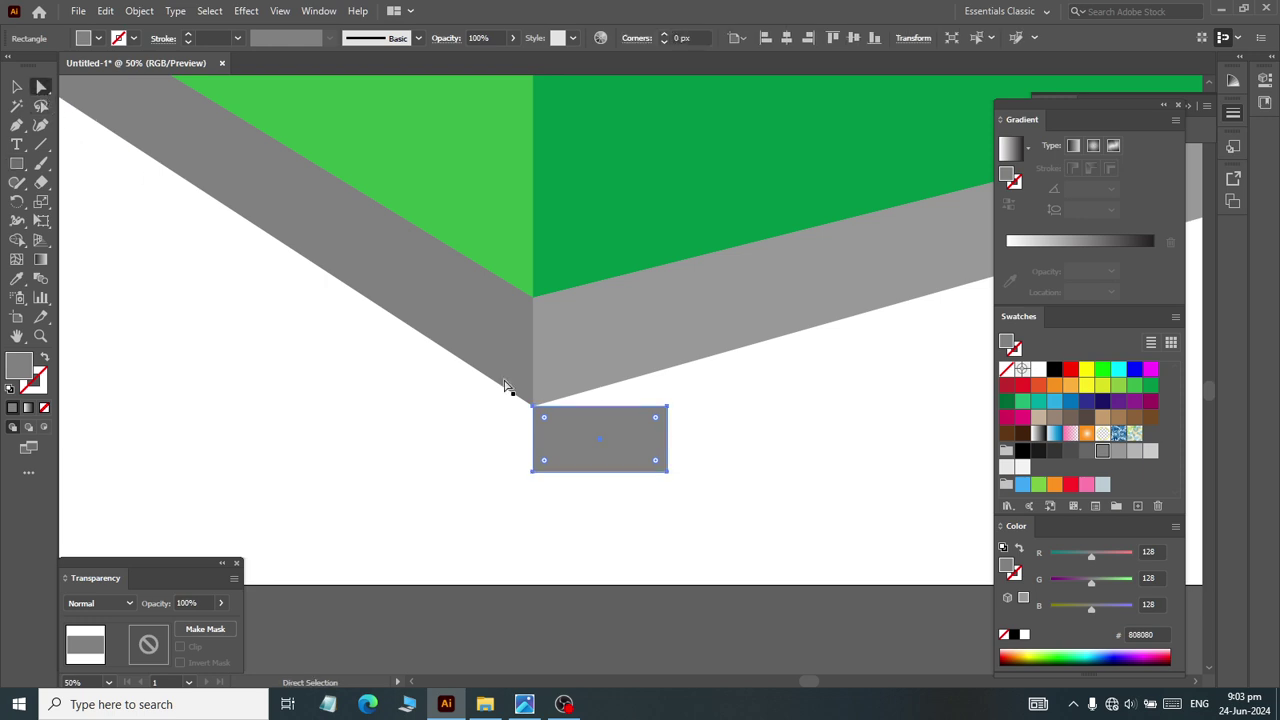
{"action": "left_click_drag", "start_coordinate": [696, 389], "coordinate": [651, 491]}
{"action": "scroll", "coordinate": [637, 449], "scroll_direction": "right", "scroll_amount": 5}
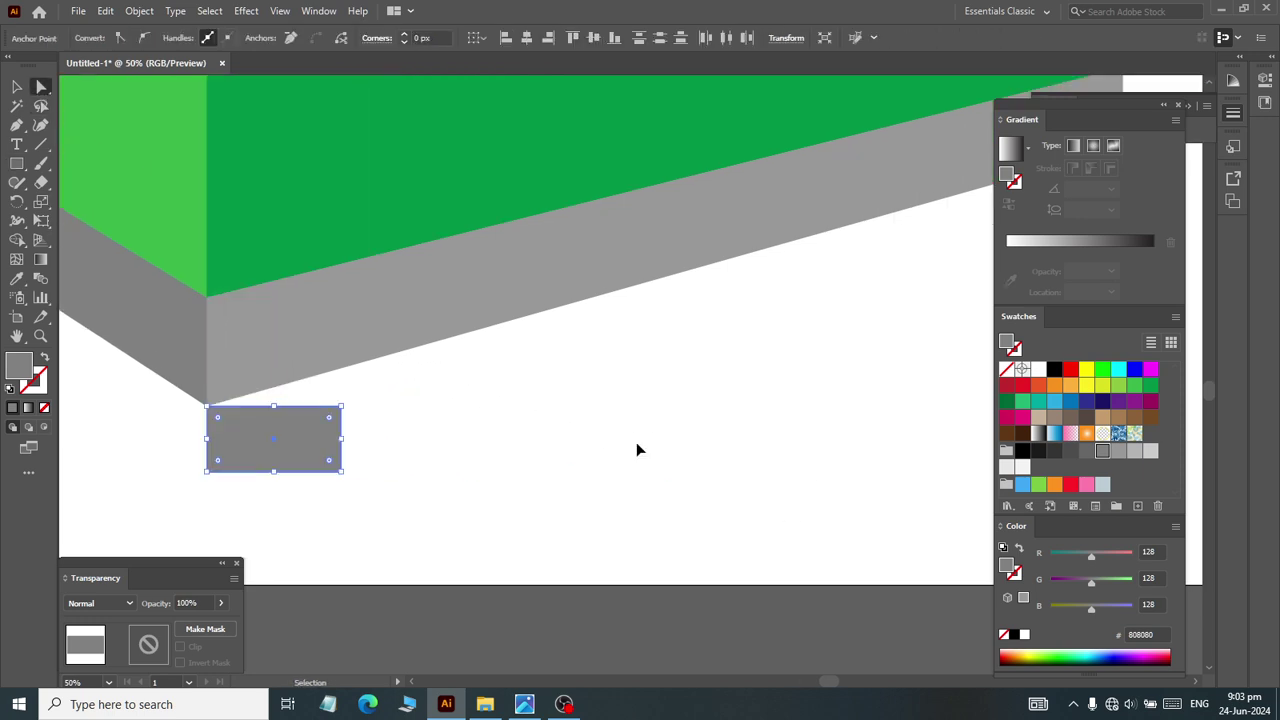
{"action": "scroll", "coordinate": [557, 463], "scroll_direction": "down", "scroll_amount": 4}
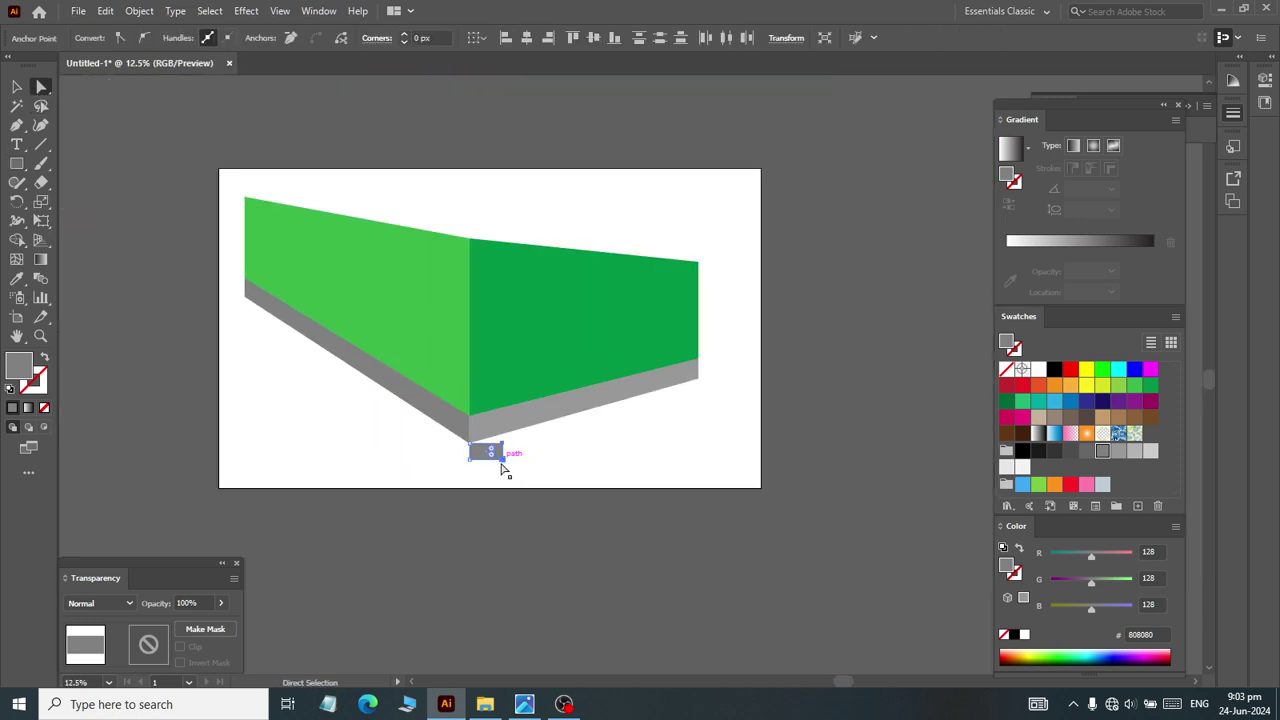
{"action": "left_click_drag", "start_coordinate": [501, 459], "coordinate": [716, 388]}
Step: Reposition the strip's top-right corner so it fits under the right wall's grey base
{"action": "scroll", "coordinate": [706, 362], "scroll_direction": "up", "scroll_amount": 3}
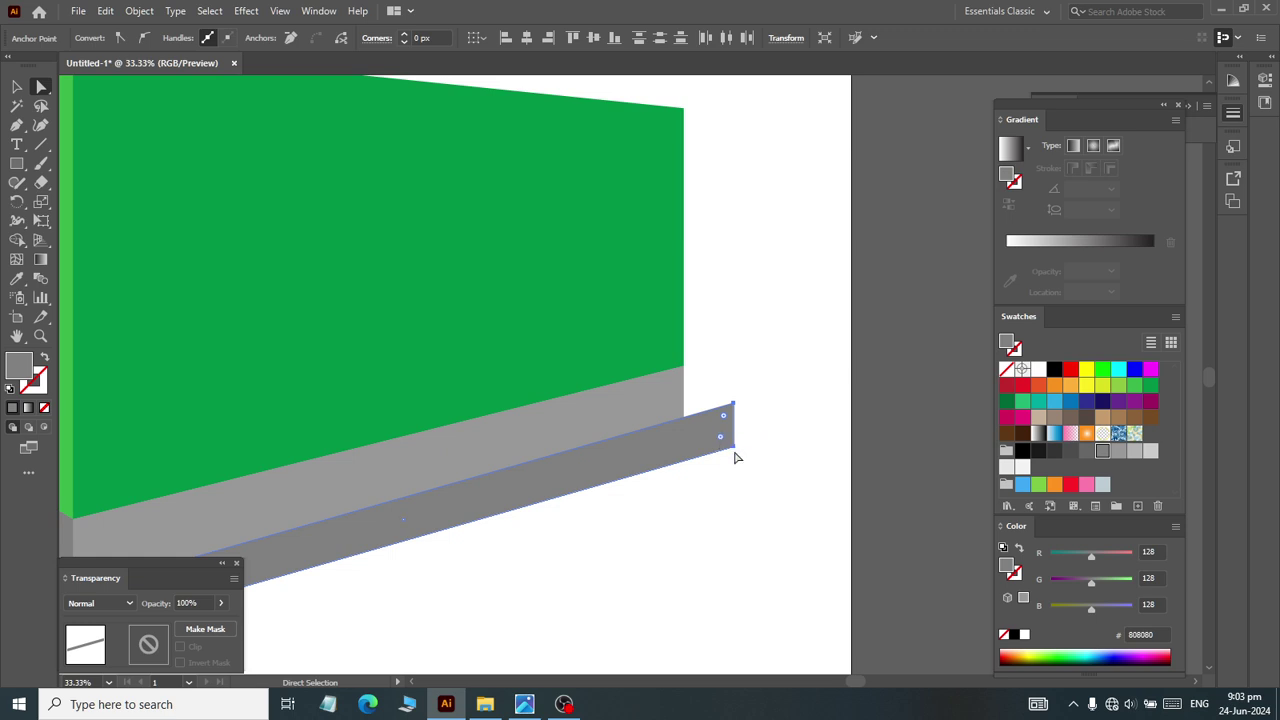
{"action": "left_click_drag", "start_coordinate": [731, 407], "coordinate": [702, 421]}
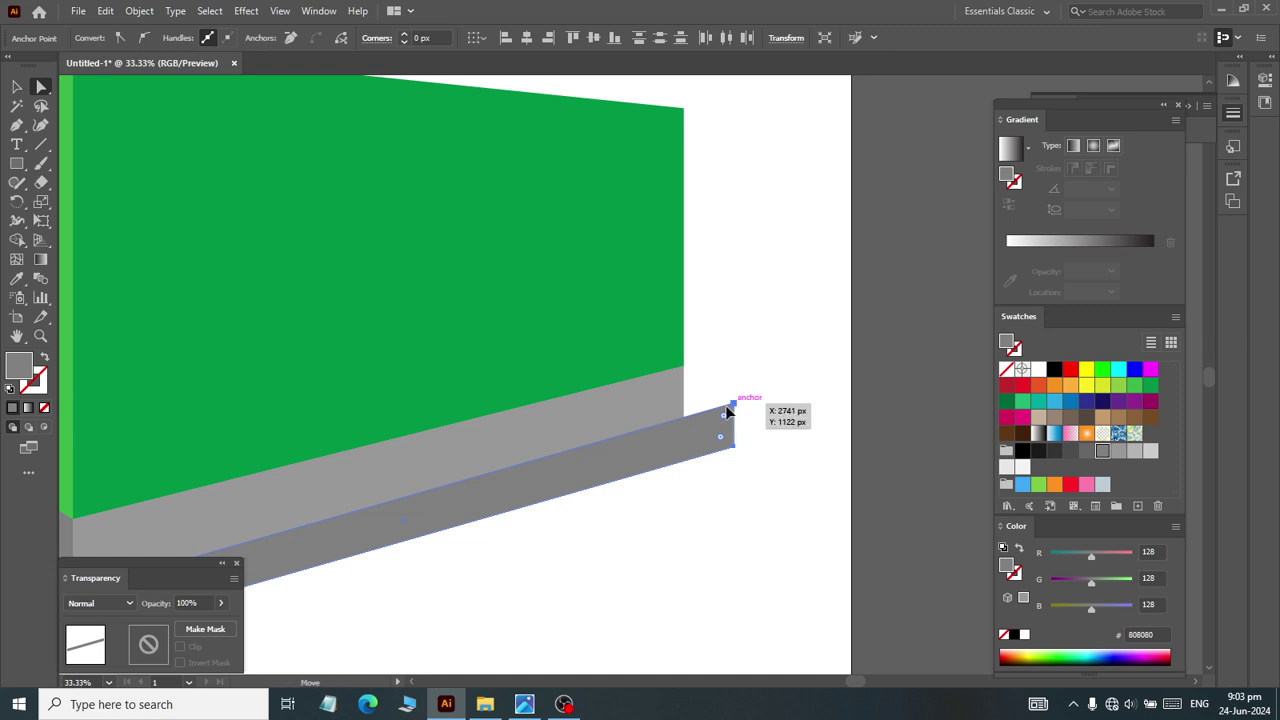
{"action": "key", "text": "ctrl+z"}
{"action": "left_click", "coordinate": [731, 409]}
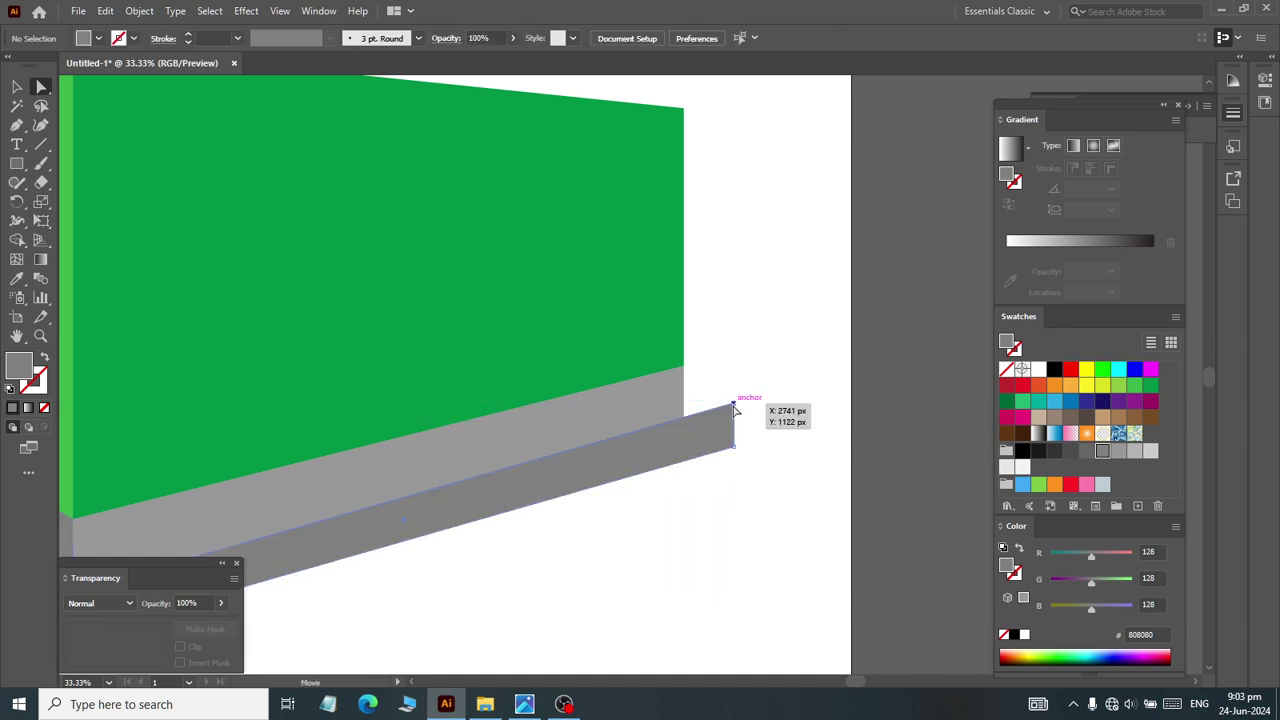
{"action": "scroll", "coordinate": [726, 413], "scroll_direction": "up", "scroll_amount": 6}
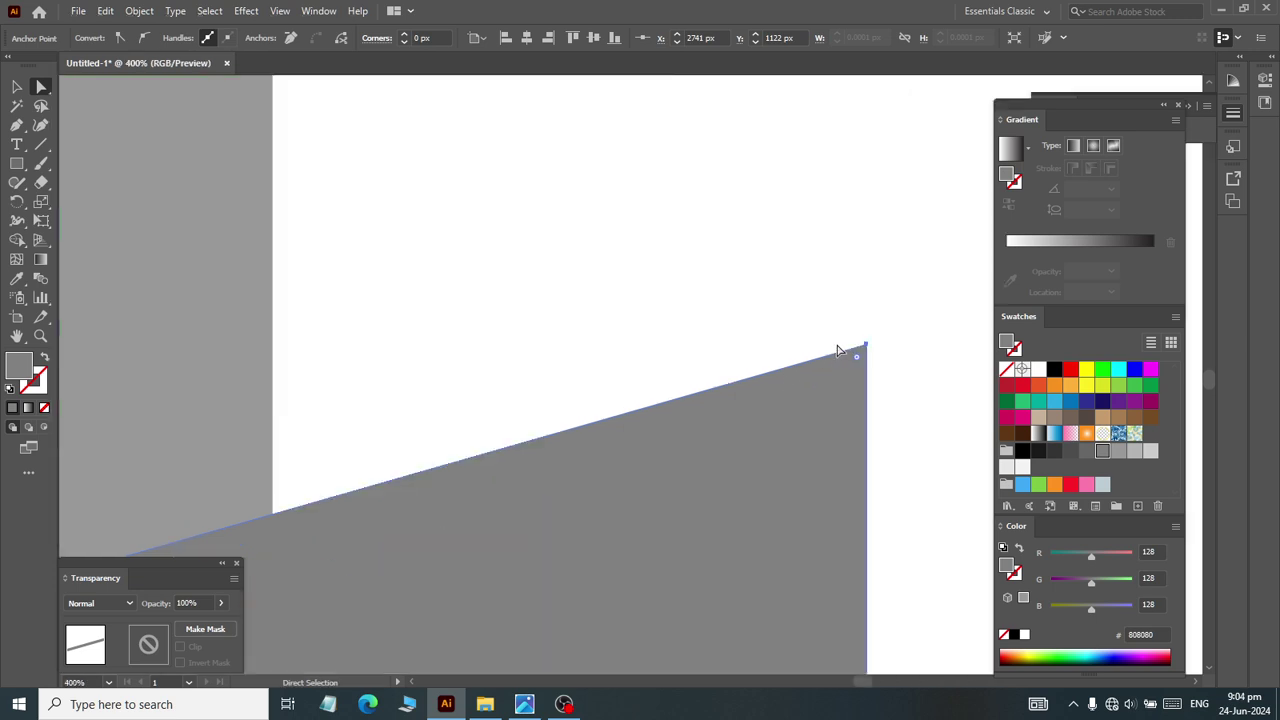
{"action": "mouse_move", "coordinate": [860, 353]}
{"action": "left_mouse_down"}
{"action": "mouse_move", "coordinate": [303, 551]}
{"action": "mouse_move", "coordinate": [271, 512]}
{"action": "left_mouse_up"}
{"action": "scroll", "coordinate": [423, 506], "scroll_direction": "down", "scroll_amount": 6}
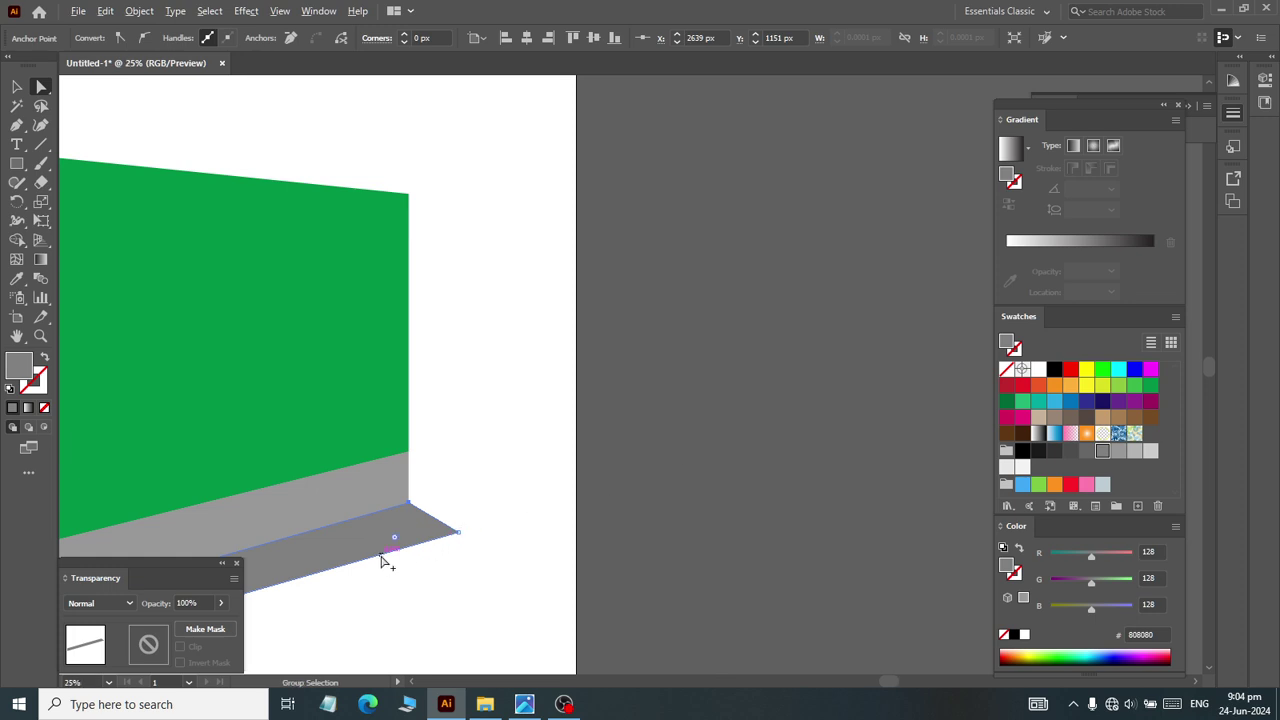
{"action": "scroll", "coordinate": [387, 557], "scroll_direction": "down", "scroll_amount": 5}
{"action": "scroll", "coordinate": [617, 603], "scroll_direction": "up", "scroll_amount": 4}
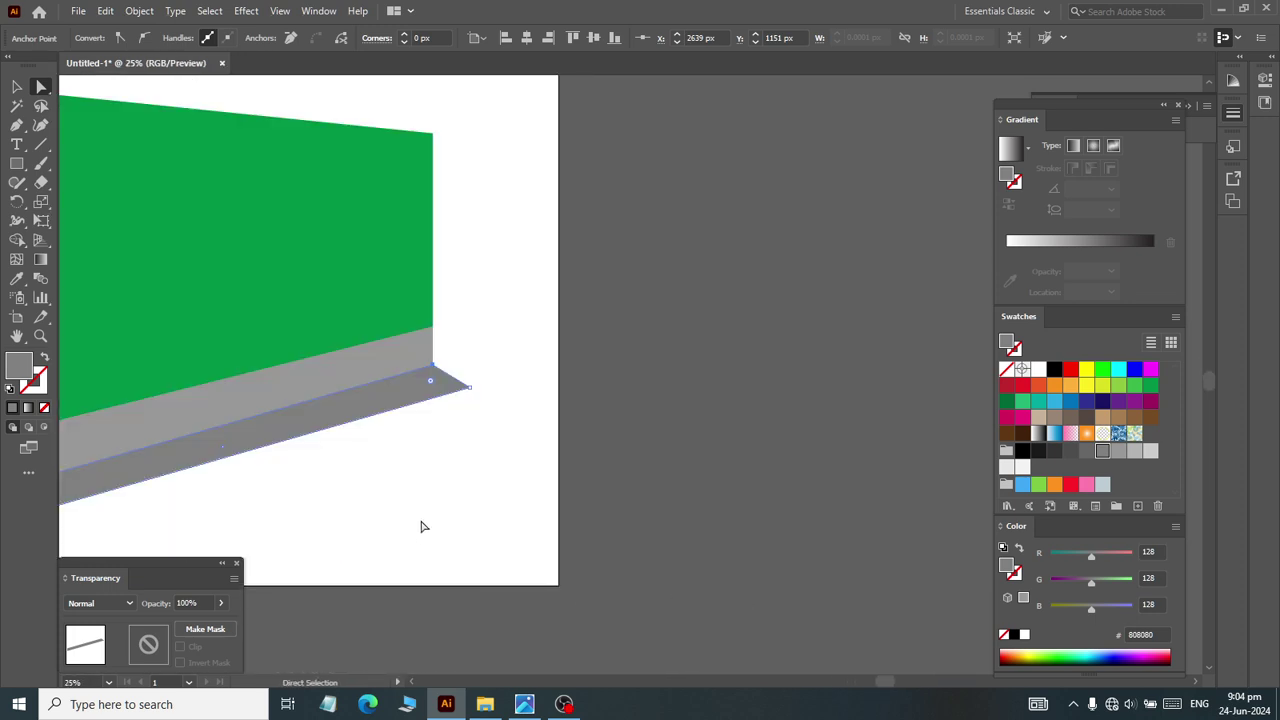
{"action": "scroll", "coordinate": [412, 508], "scroll_direction": "down", "scroll_amount": 1}
{"action": "scroll", "coordinate": [300, 500], "scroll_direction": "left", "scroll_amount": 1}
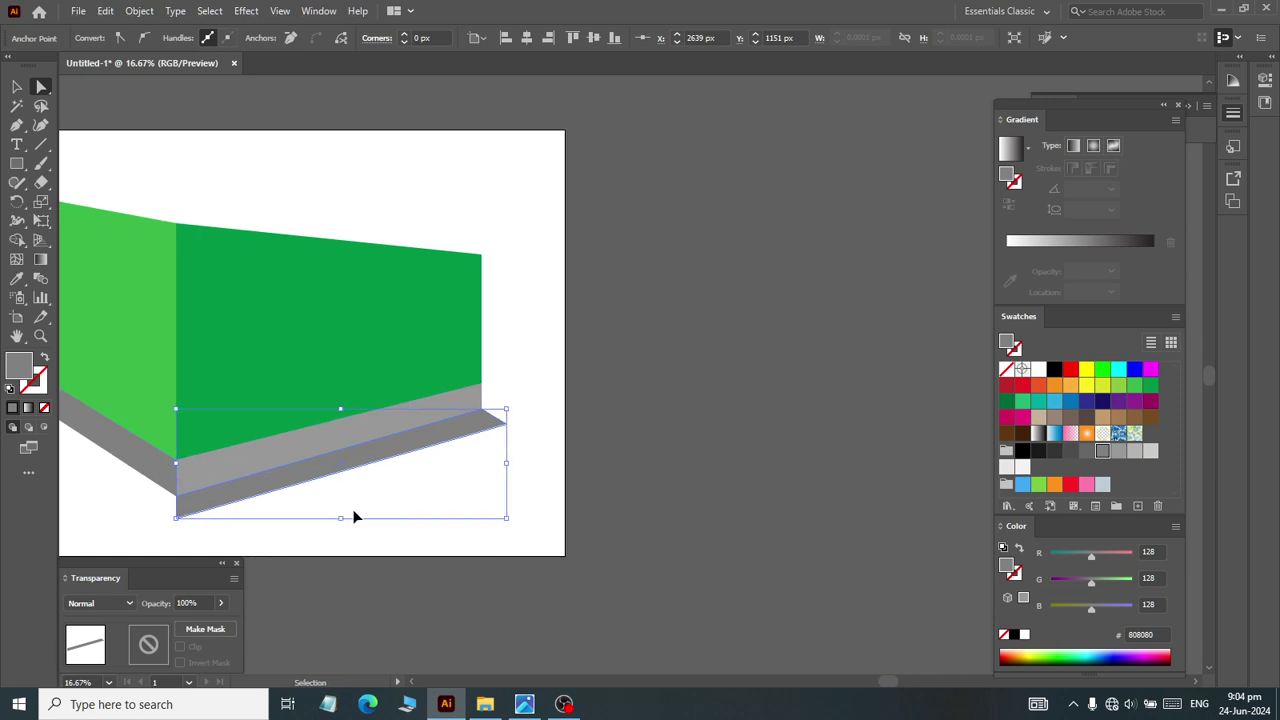
Step: Nudge the strip's right corner point slightly right and up with the arrow keys
{"action": "left_click", "coordinate": [506, 424]}
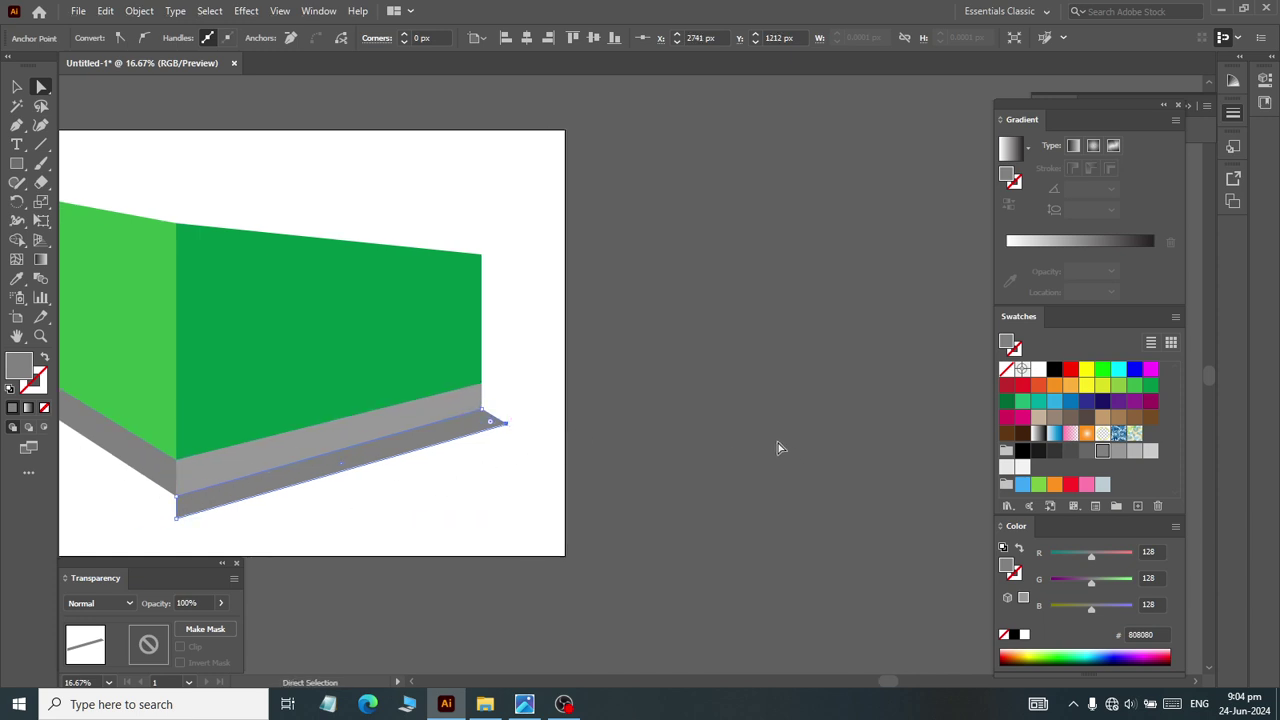
{"action": "key", "text": "Right"}
{"action": "key", "text": "Right"}
{"action": "key", "text": "Right"}
{"action": "key", "text": "Right"}
{"action": "key", "text": "Right"}
{"action": "key", "text": "Right"}
{"action": "key", "text": "Right"}
{"action": "key", "text": "Right"}
{"action": "key", "text": "Right"}
{"action": "key", "text": "Up"}
{"action": "key", "text": "Right"}
{"action": "key", "text": "Right"}
{"action": "key", "text": "Right"}
{"action": "key", "text": "Up"}
{"action": "key", "text": "Up"}
{"action": "key", "text": "Up"}
{"action": "key", "text": "Up"}
{"action": "key", "text": "Up"}
{"action": "key", "text": "Up"}
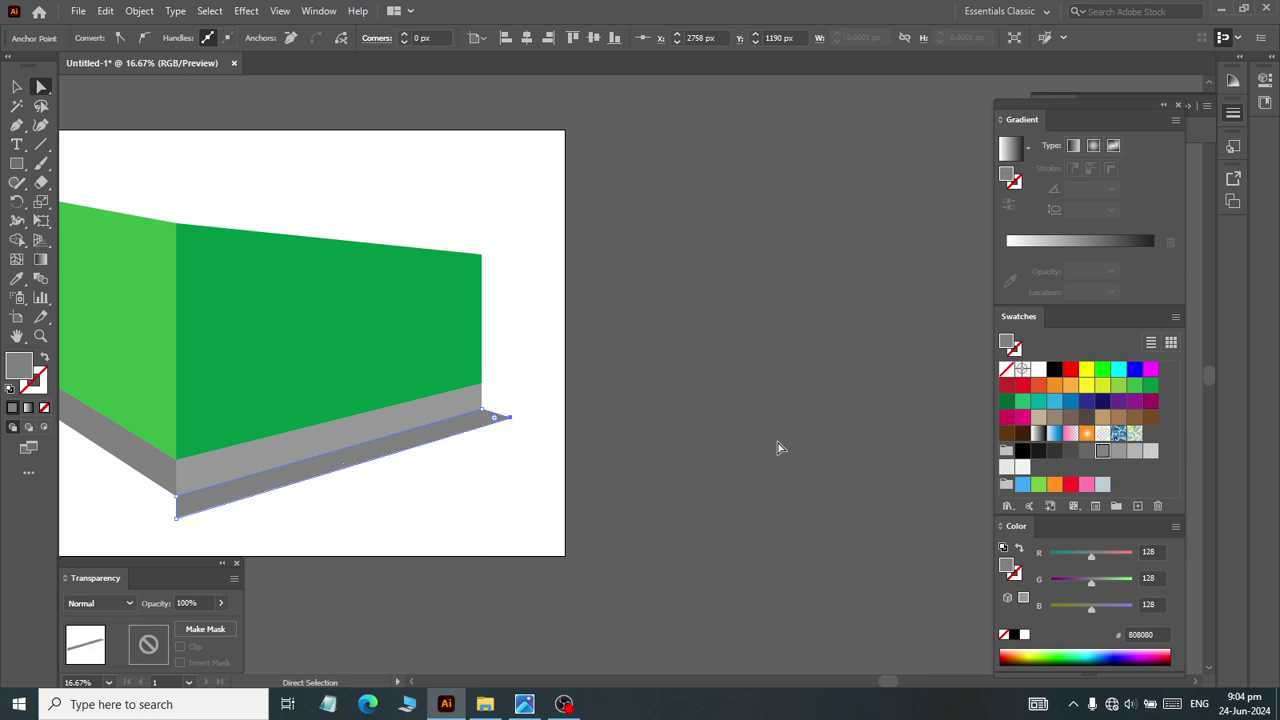
{"action": "key", "text": "Up"}
{"action": "key", "text": "Up"}
{"action": "key", "text": "Up"}
{"action": "key", "text": "Up"}
{"action": "key", "text": "Up"}
{"action": "key", "text": "Up"}
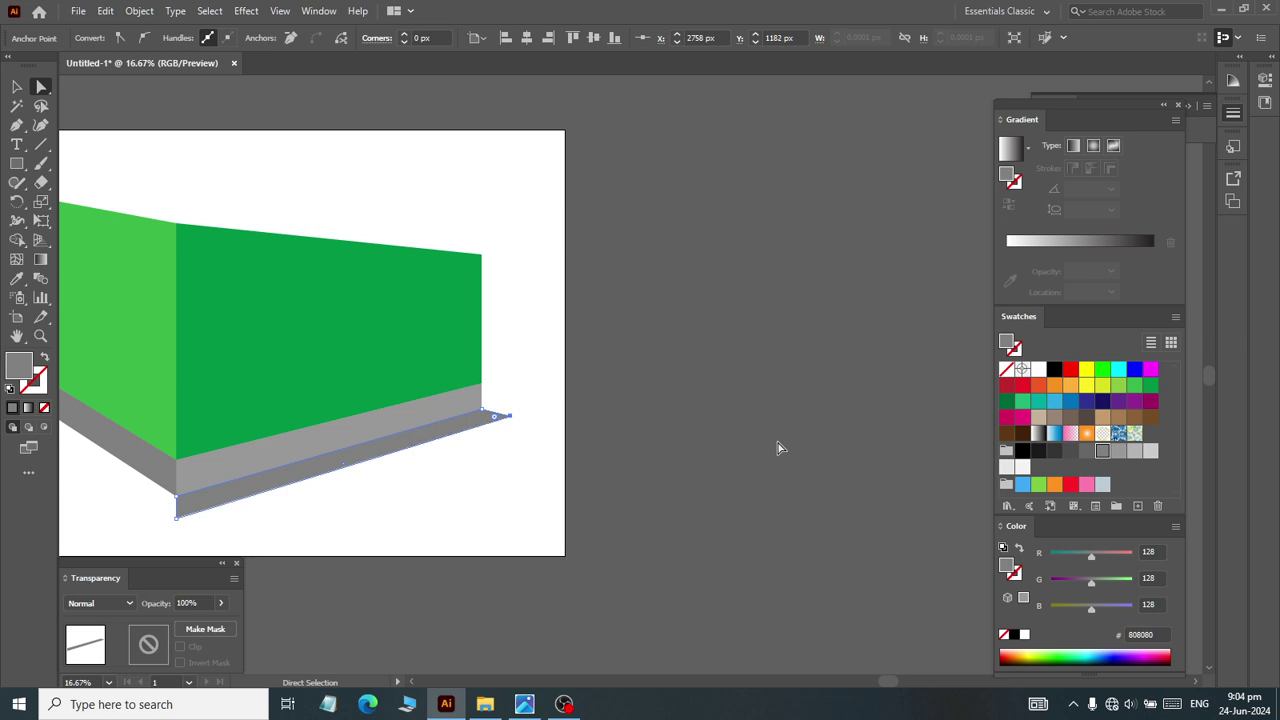
Step: Fill the right ground strip yellow-green and deselect it
{"action": "left_click", "coordinate": [1104, 388]}
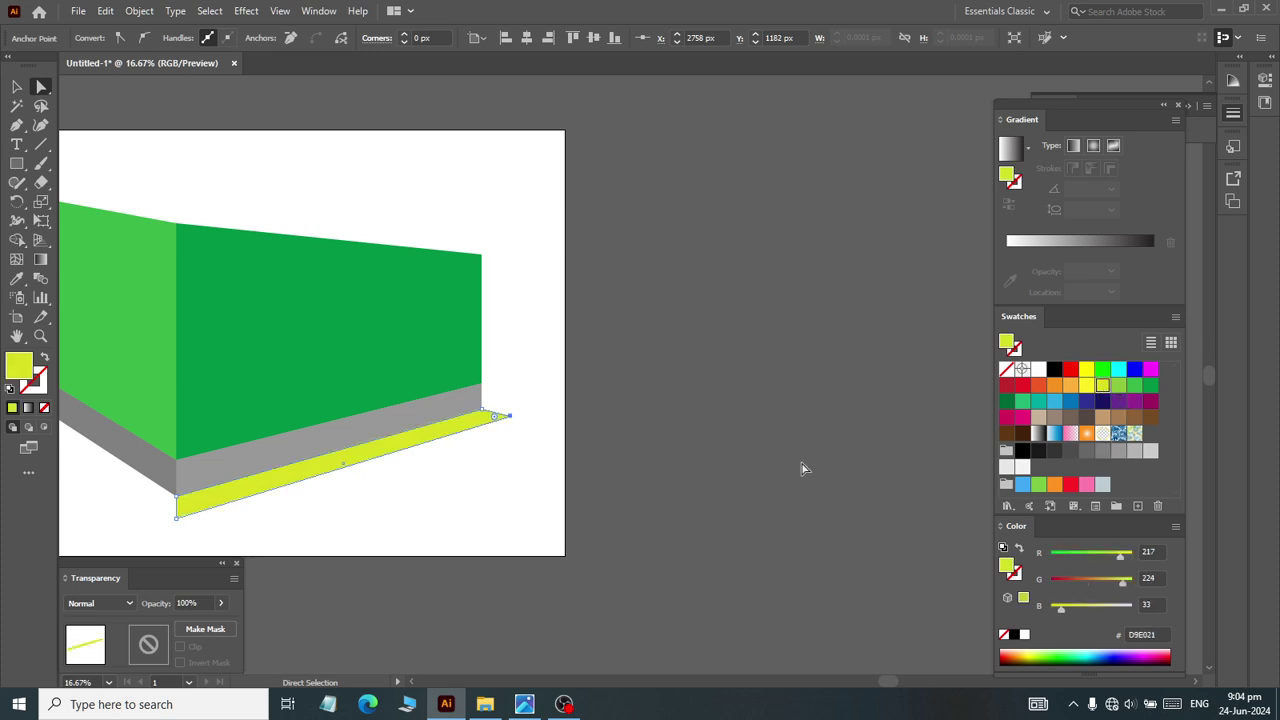
{"action": "left_click", "coordinate": [16, 87]}
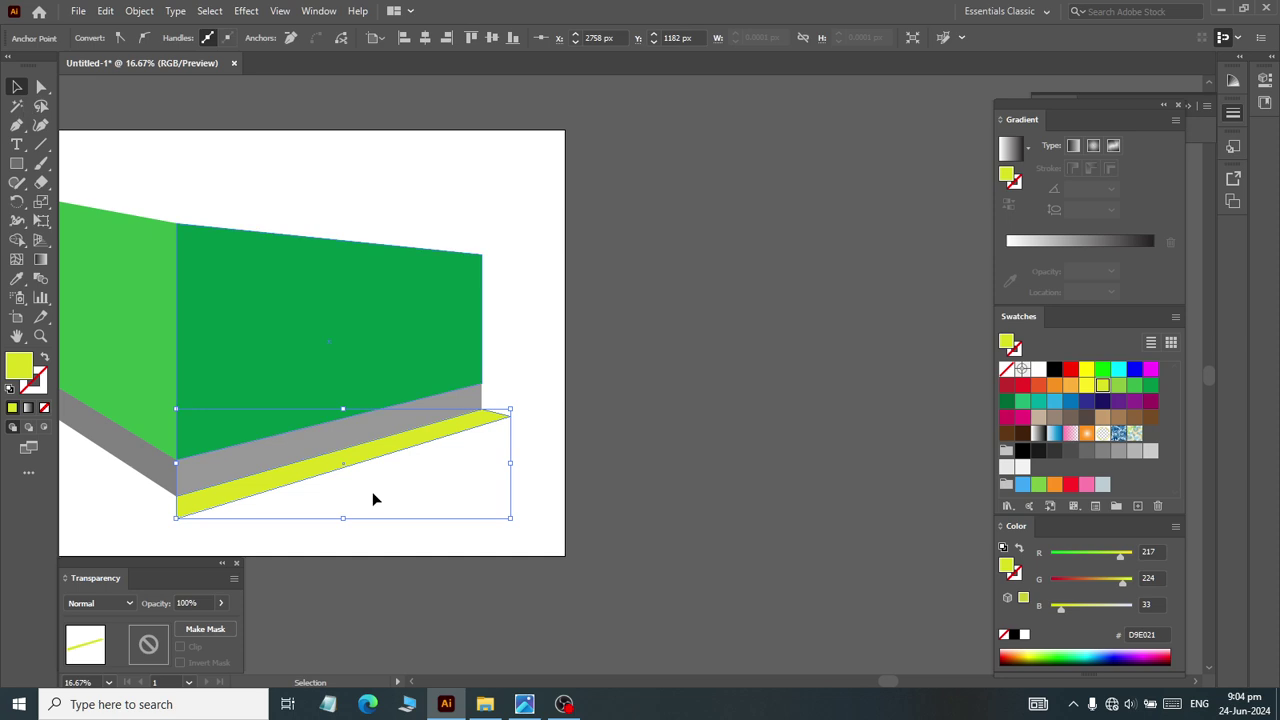
{"action": "left_click", "coordinate": [372, 492]}
{"action": "scroll", "coordinate": [420, 514], "scroll_direction": "up", "scroll_amount": 3}
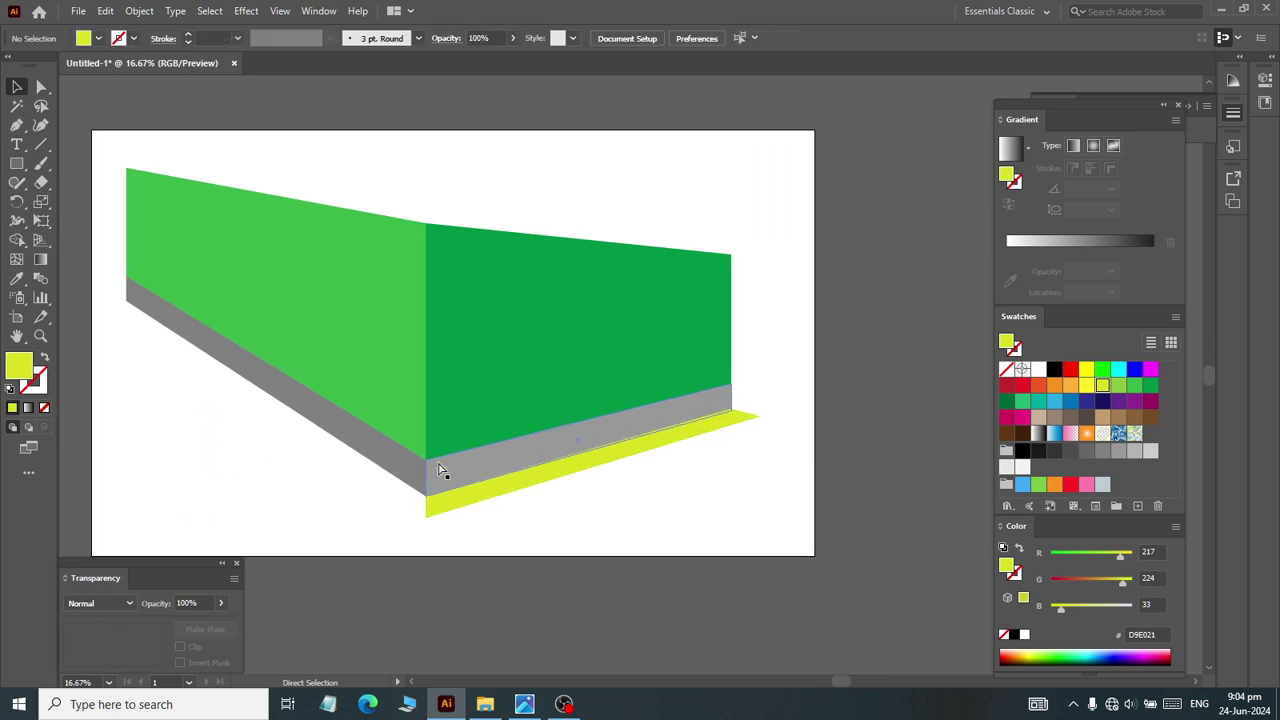
Step: Draw a small rectangle at the base's front corner and make it slightly taller
{"action": "left_click", "coordinate": [16, 163]}
{"action": "scroll", "coordinate": [546, 520], "scroll_direction": "up", "scroll_amount": 4}
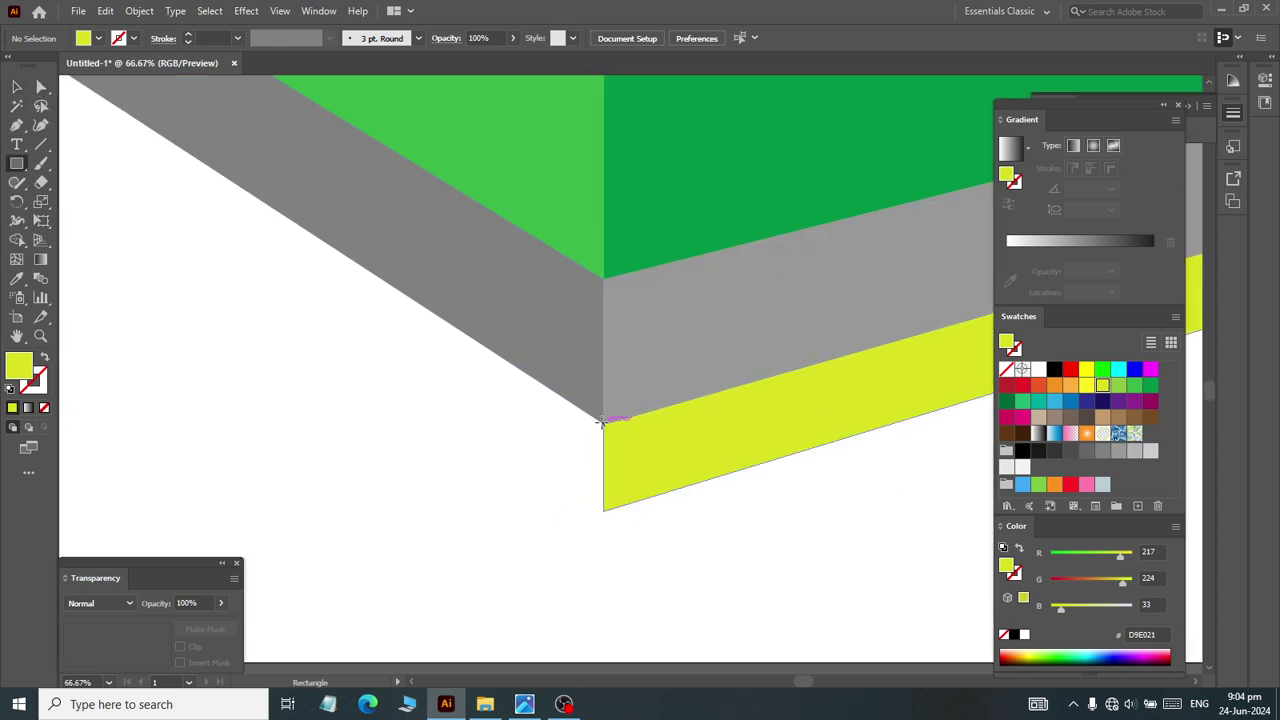
{"action": "left_click_drag", "start_coordinate": [603, 424], "coordinate": [551, 505]}
{"action": "scroll", "coordinate": [528, 563], "scroll_direction": "up", "scroll_amount": 3, "text": "alt"}
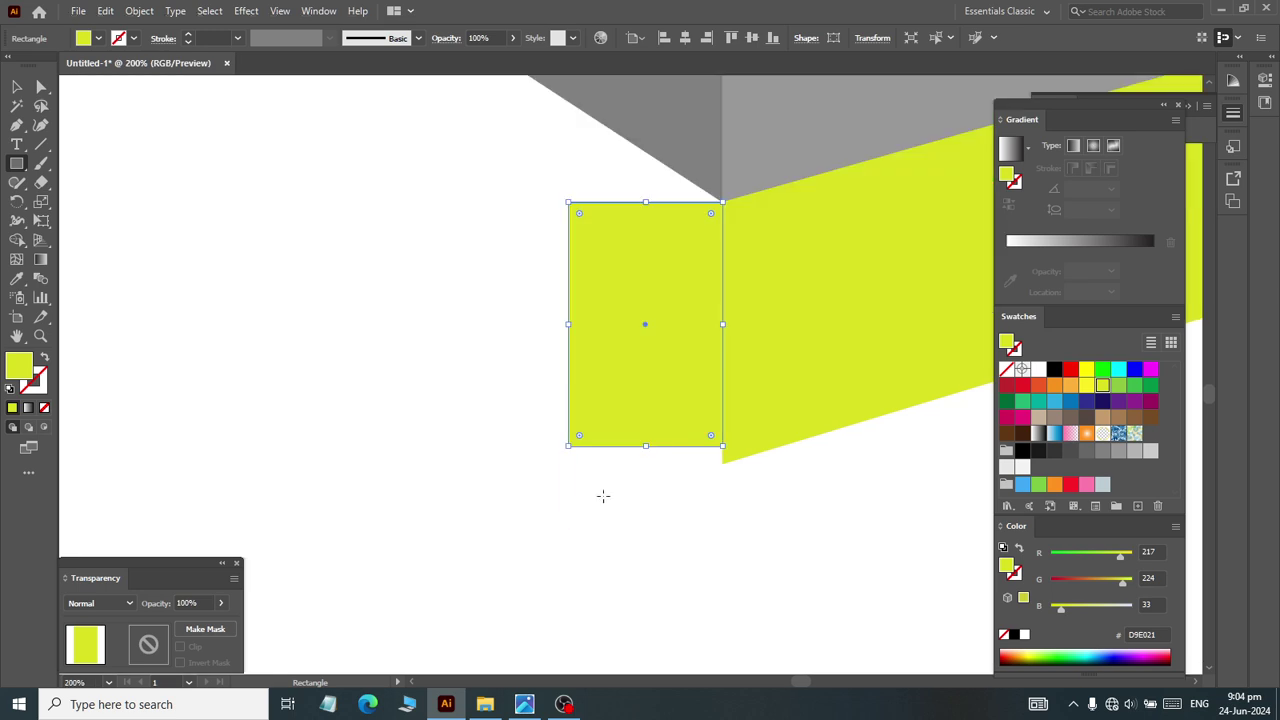
{"action": "left_click_drag", "start_coordinate": [649, 446], "coordinate": [647, 462]}
{"action": "scroll", "coordinate": [400, 257], "scroll_direction": "left", "scroll_amount": 3}
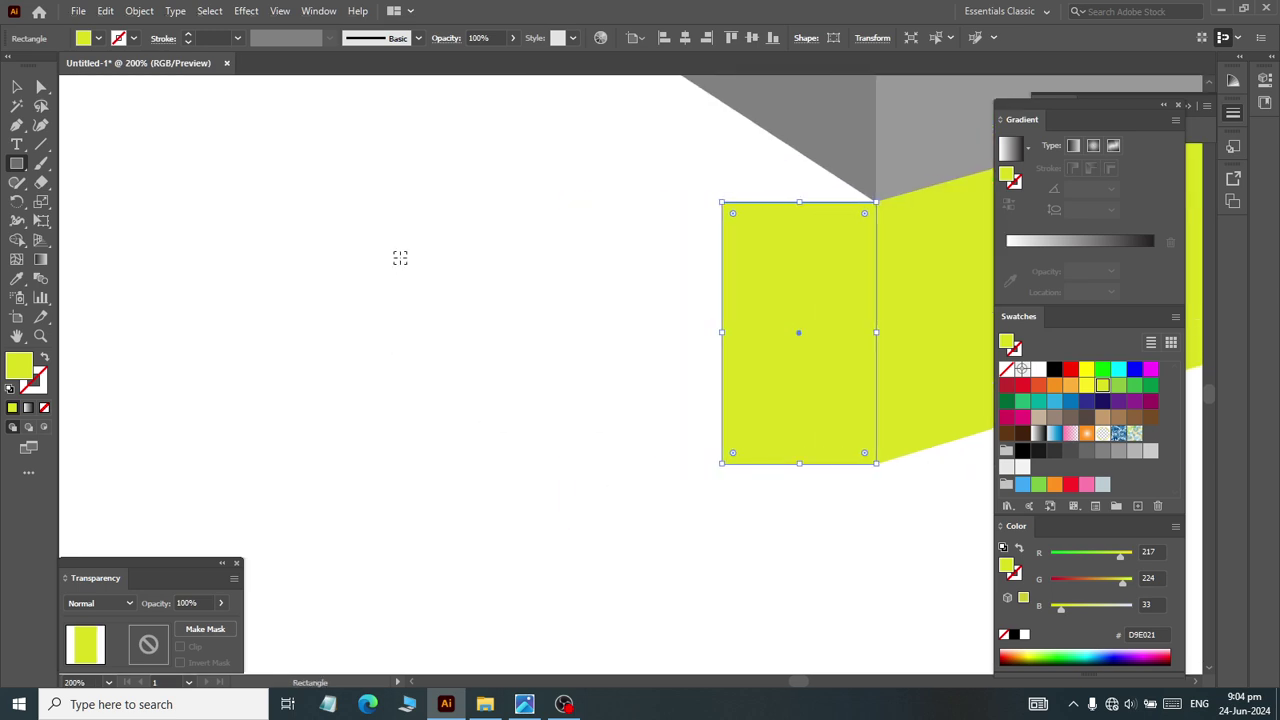
{"action": "scroll", "coordinate": [420, 257], "scroll_direction": "down", "scroll_amount": 6, "text": "alt"}
{"action": "scroll", "coordinate": [400, 200], "scroll_direction": "left", "scroll_amount": 3}
{"action": "scroll", "coordinate": [395, 145], "scroll_direction": "left", "scroll_amount": 3}
{"action": "scroll", "coordinate": [400, 140], "scroll_direction": "up", "scroll_amount": 1}
{"action": "scroll", "coordinate": [420, 110], "scroll_direction": "up", "scroll_amount": 3}
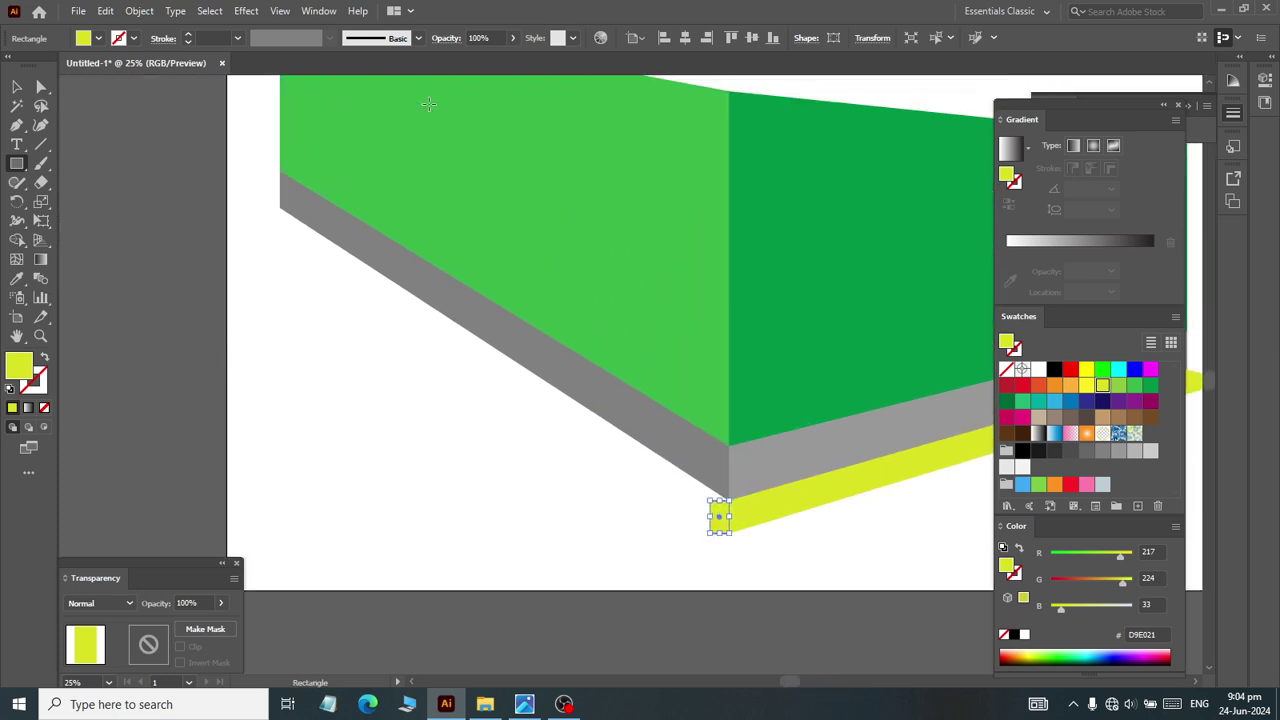
{"action": "left_click", "coordinate": [42, 88]}
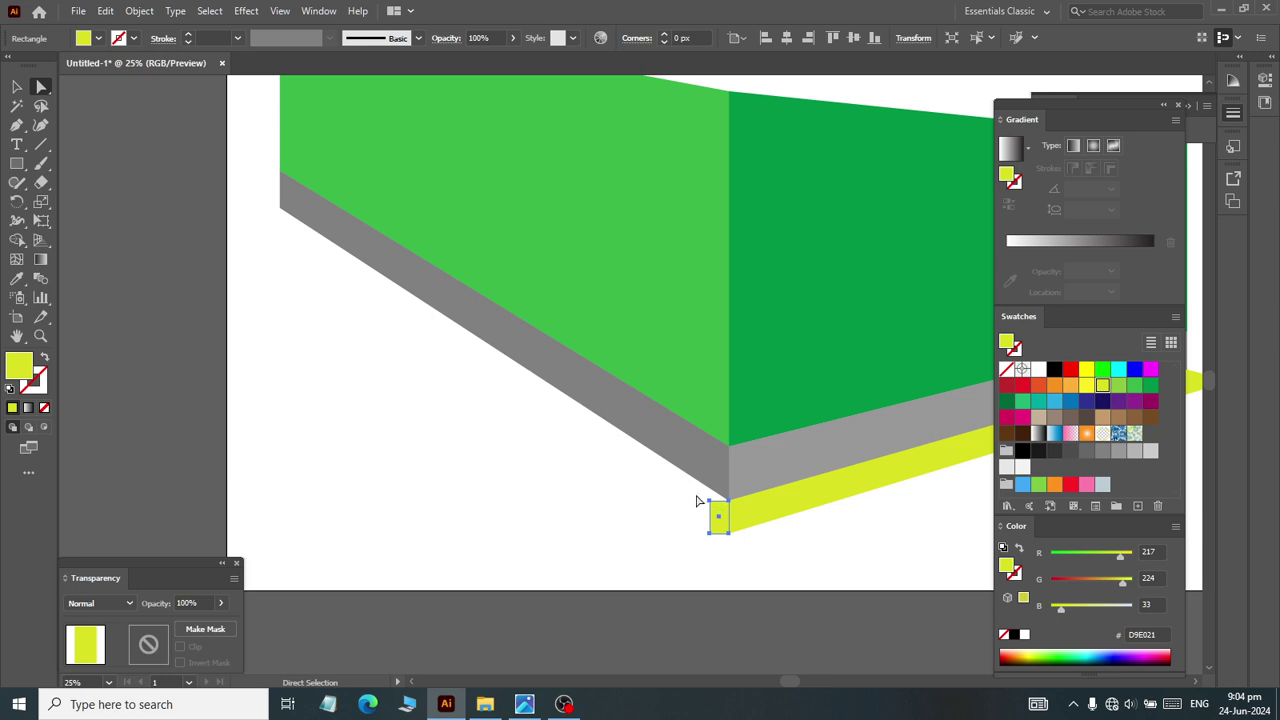
Step: Stretch the rectangle's left anchors up-left beneath the left base and nudge its top-left corner
{"action": "mouse_move", "coordinate": [700, 490]}
{"action": "left_mouse_down"}
{"action": "mouse_move", "coordinate": [713, 553]}
{"action": "mouse_move", "coordinate": [245, 230]}
{"action": "mouse_move", "coordinate": [243, 215]}
{"action": "left_mouse_up"}
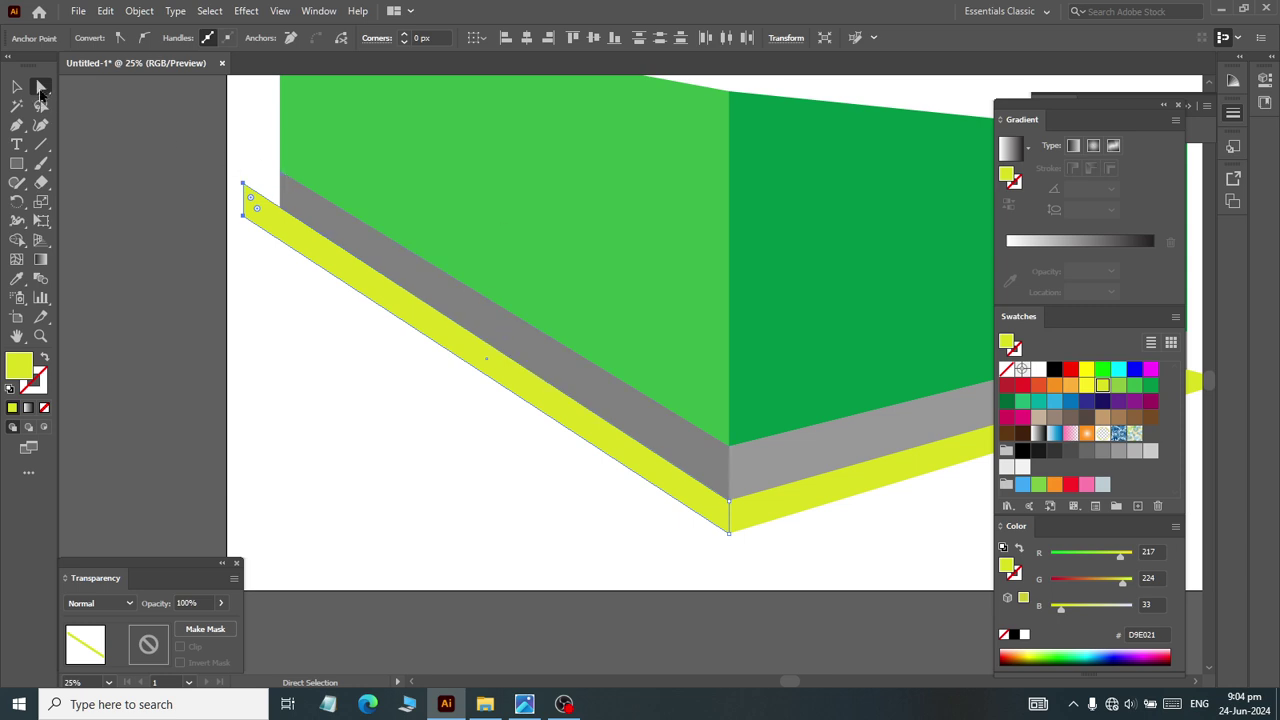
{"action": "left_click", "coordinate": [240, 190]}
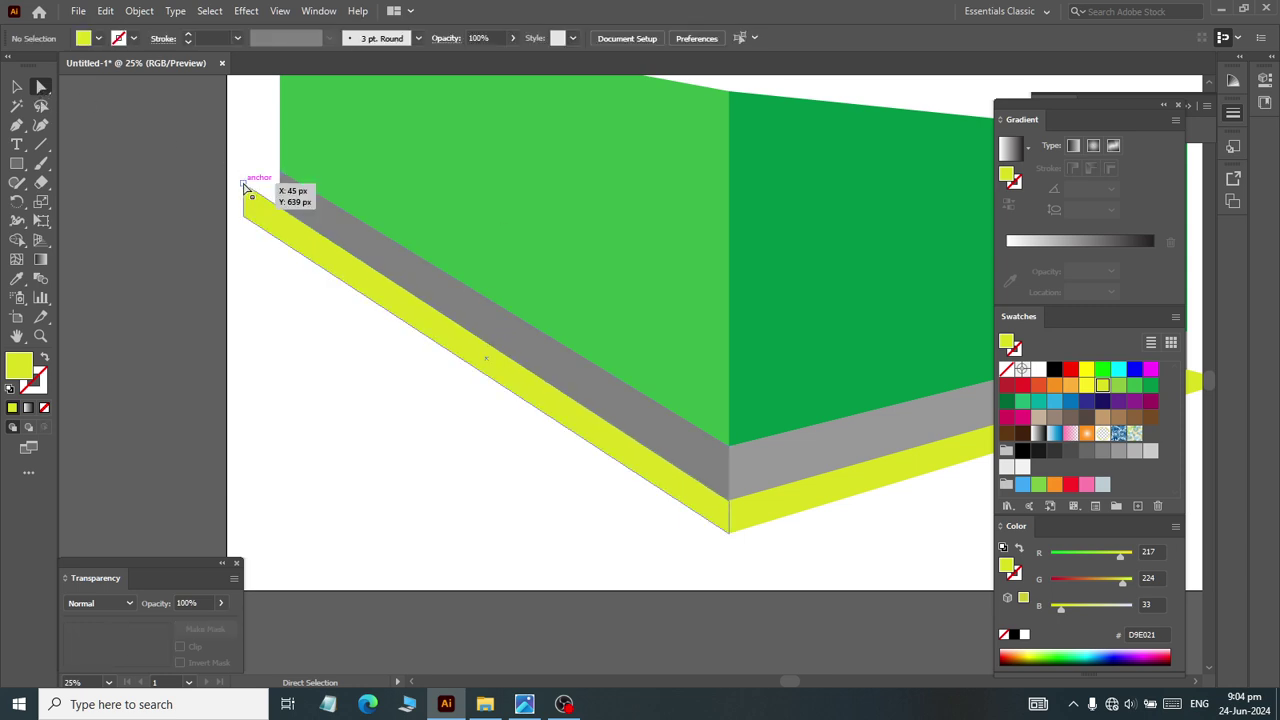
{"action": "left_click", "coordinate": [243, 186]}
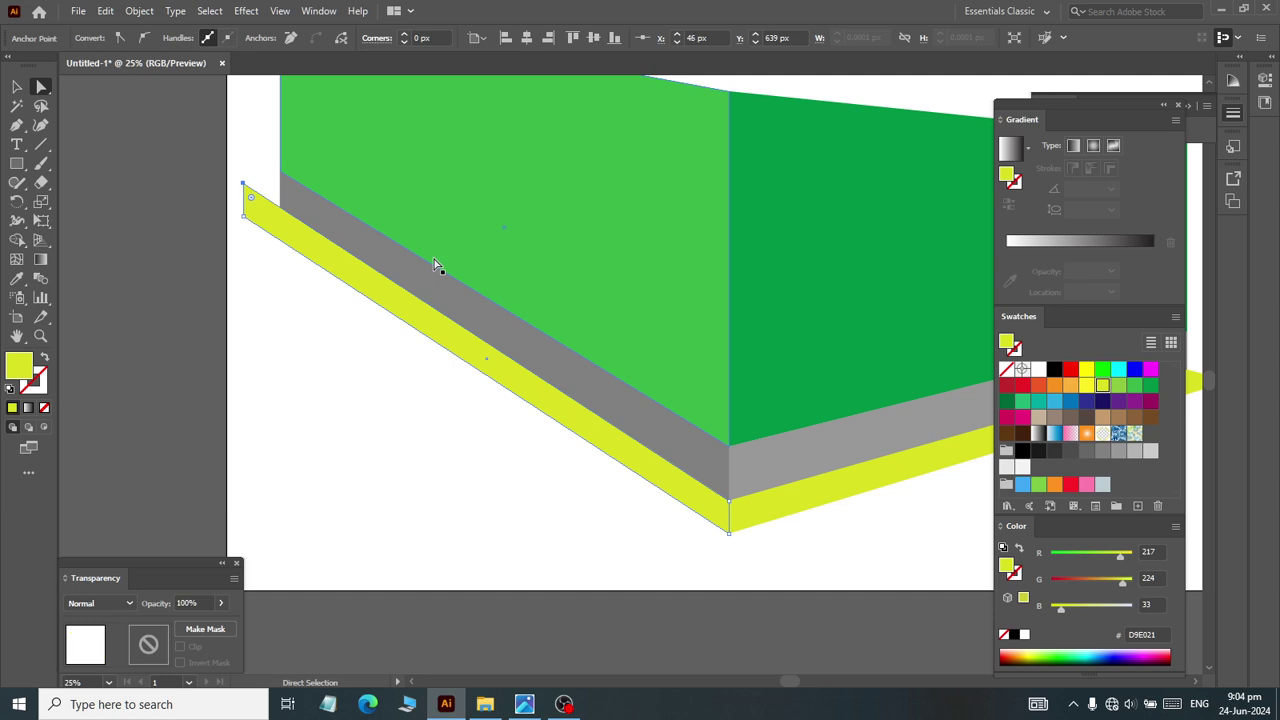
{"action": "key", "text": "Right"}
{"action": "key", "text": "Right"}
{"action": "key", "text": "Right"}
{"action": "key", "text": "Right"}
{"action": "key", "text": "Down"}
{"action": "key", "text": "Down"}
{"action": "key", "text": "Down"}
{"action": "key", "text": "Down"}
{"action": "key", "text": "ctrl+equal"}
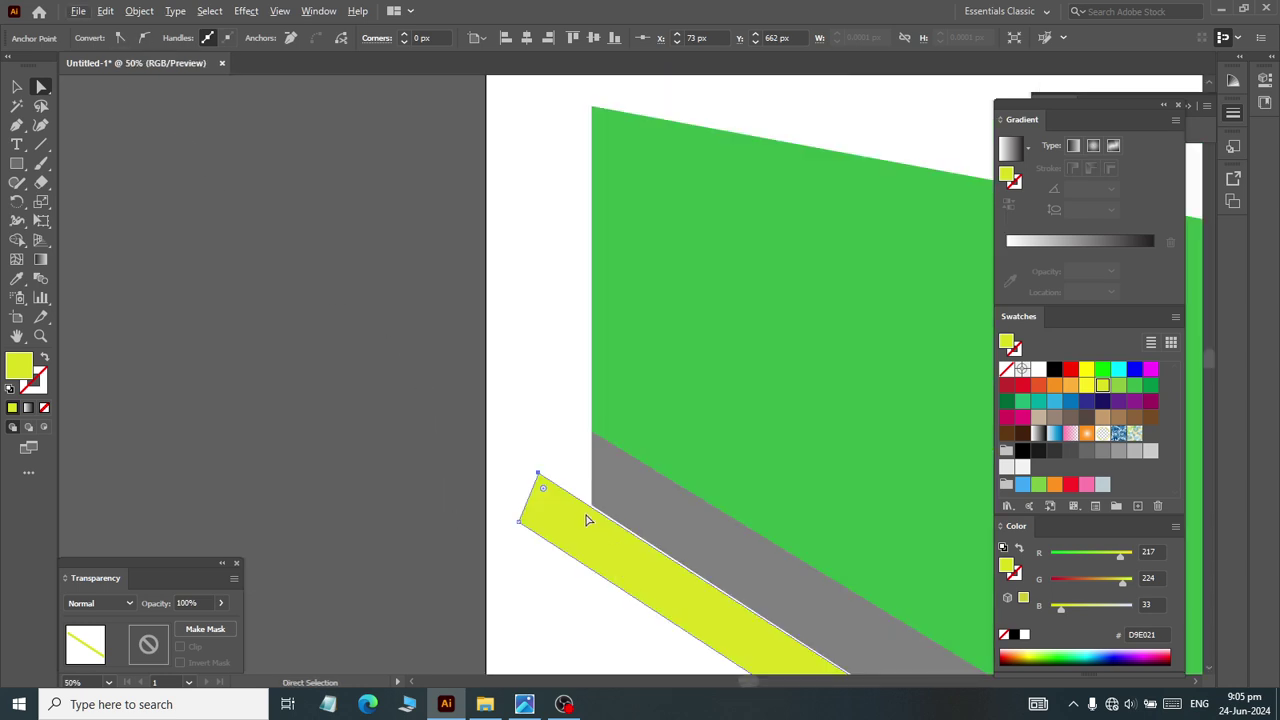
Step: Snap the strip's top corner onto the grey base's corner
{"action": "left_click_drag", "start_coordinate": [538, 472], "coordinate": [590, 511]}
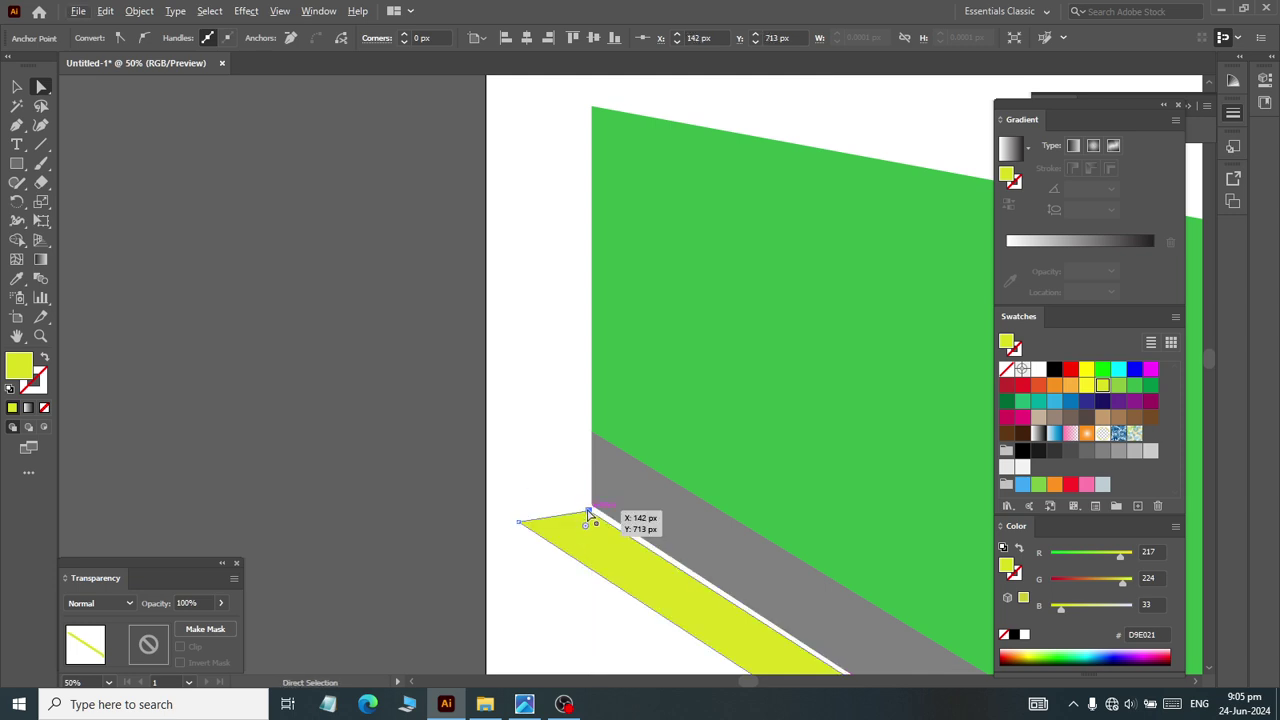
{"action": "scroll", "coordinate": [592, 510], "scroll_direction": "up", "scroll_amount": 4}
{"action": "left_click_drag", "start_coordinate": [586, 527], "coordinate": [598, 505]}
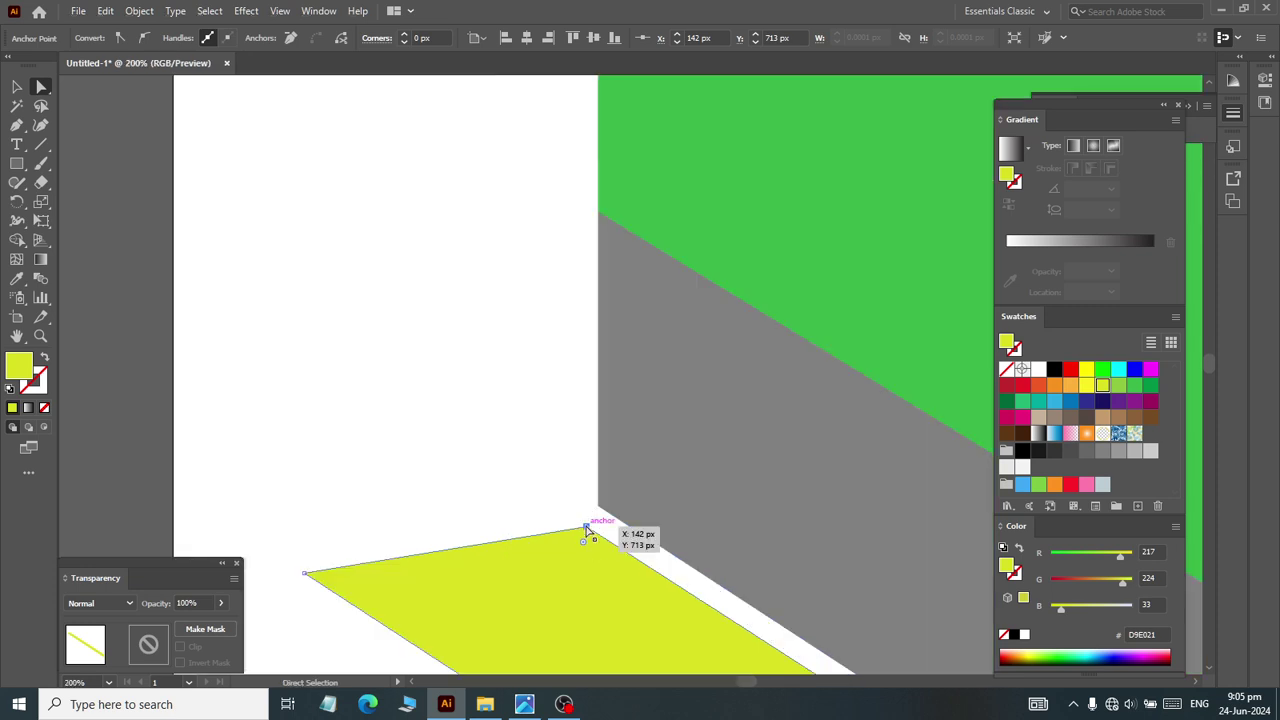
{"action": "scroll", "coordinate": [590, 507], "scroll_direction": "down", "scroll_amount": 2}
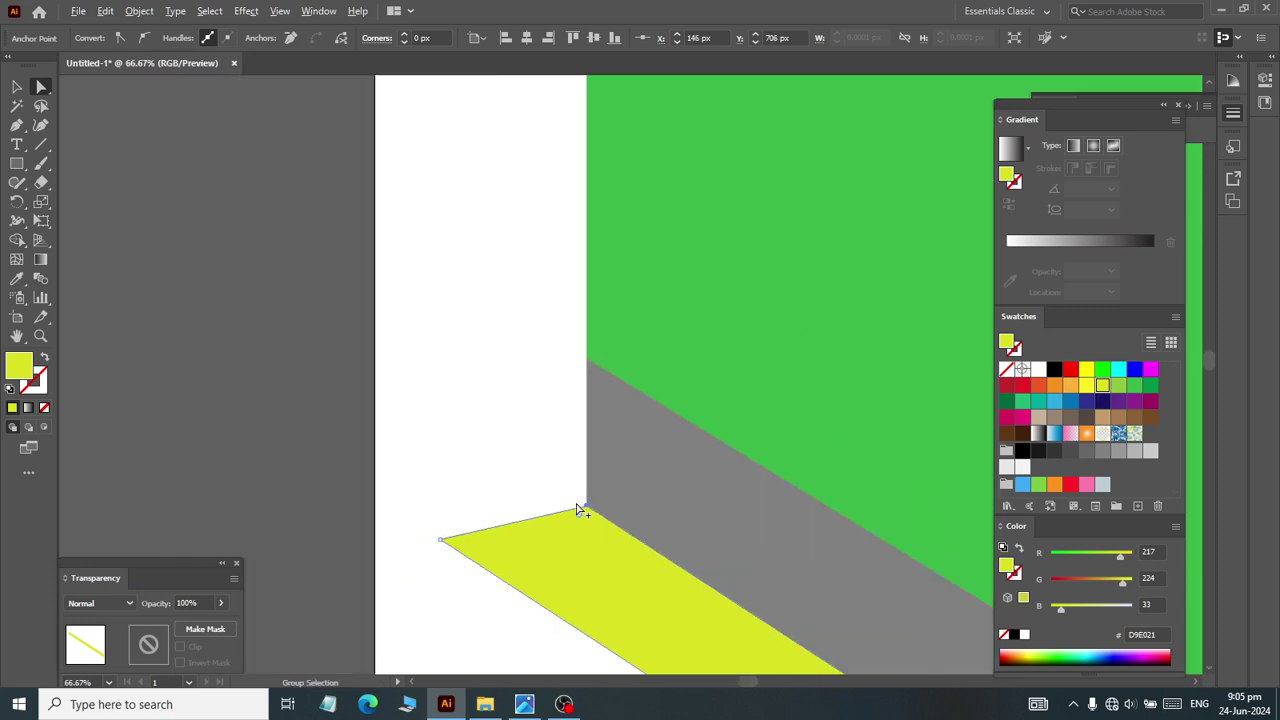
{"action": "scroll", "coordinate": [570, 530], "scroll_direction": "down", "scroll_amount": 5}
{"action": "scroll", "coordinate": [540, 528], "scroll_direction": "down", "scroll_amount": 2}
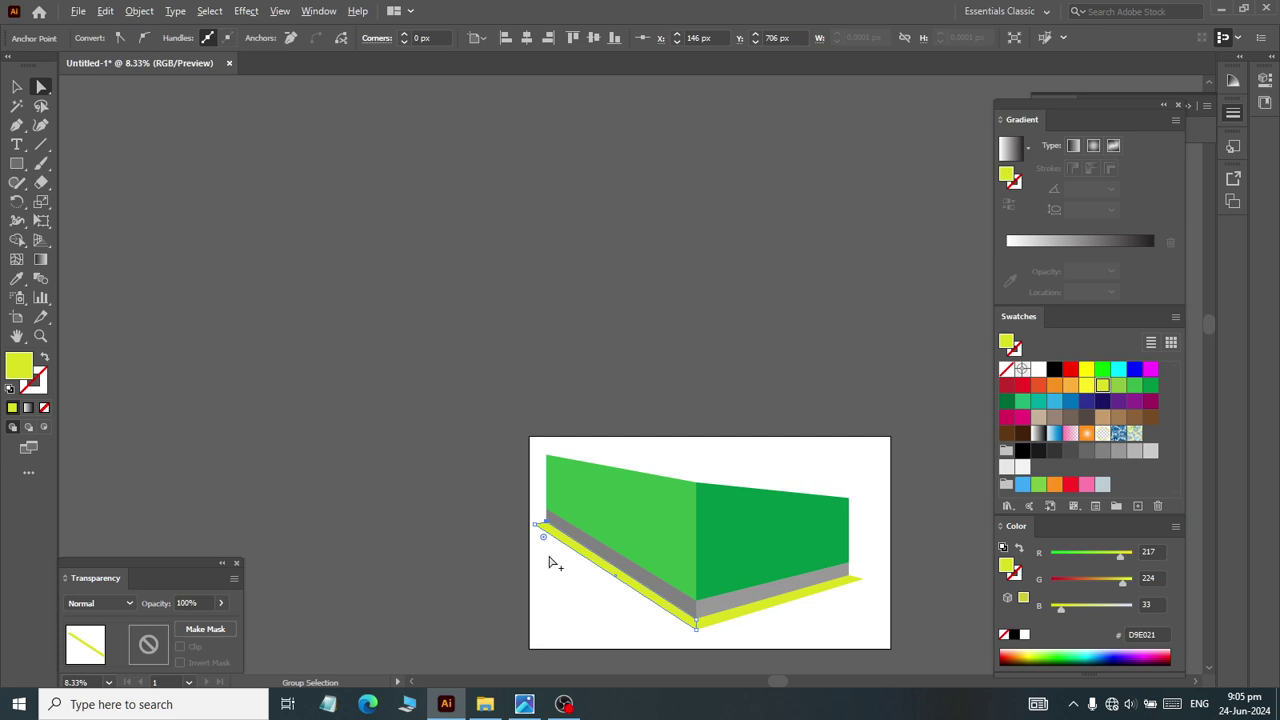
{"action": "scroll", "coordinate": [551, 560], "scroll_direction": "up", "scroll_amount": 2}
Step: Line up the strip's far left end point with the grey base
{"action": "scroll", "coordinate": [551, 560], "scroll_direction": "down", "scroll_amount": 1}
{"action": "scroll", "coordinate": [590, 575], "scroll_direction": "right", "scroll_amount": 1}
{"action": "scroll", "coordinate": [615, 575], "scroll_direction": "down", "scroll_amount": 2}
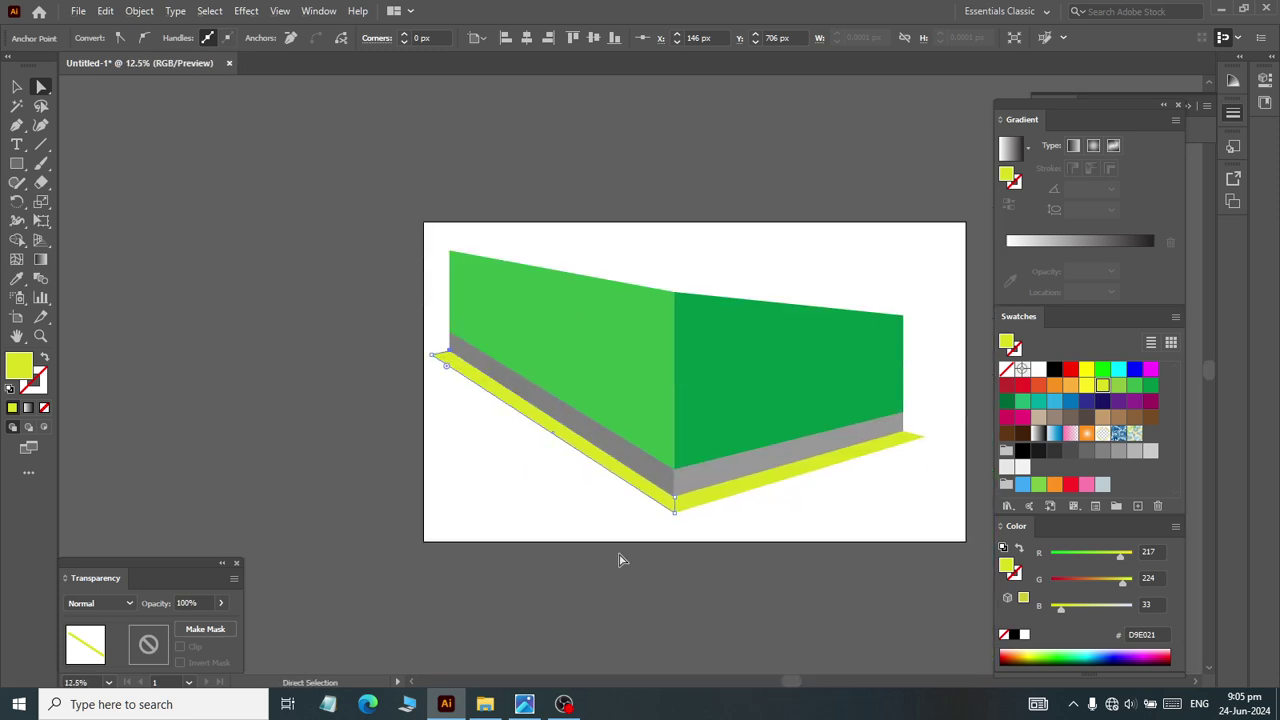
{"action": "scroll", "coordinate": [560, 400], "scroll_direction": "down", "scroll_amount": 2}
{"action": "scroll", "coordinate": [471, 180], "scroll_direction": "left", "scroll_amount": 1}
{"action": "scroll", "coordinate": [472, 178], "scroll_direction": "up", "scroll_amount": 1}
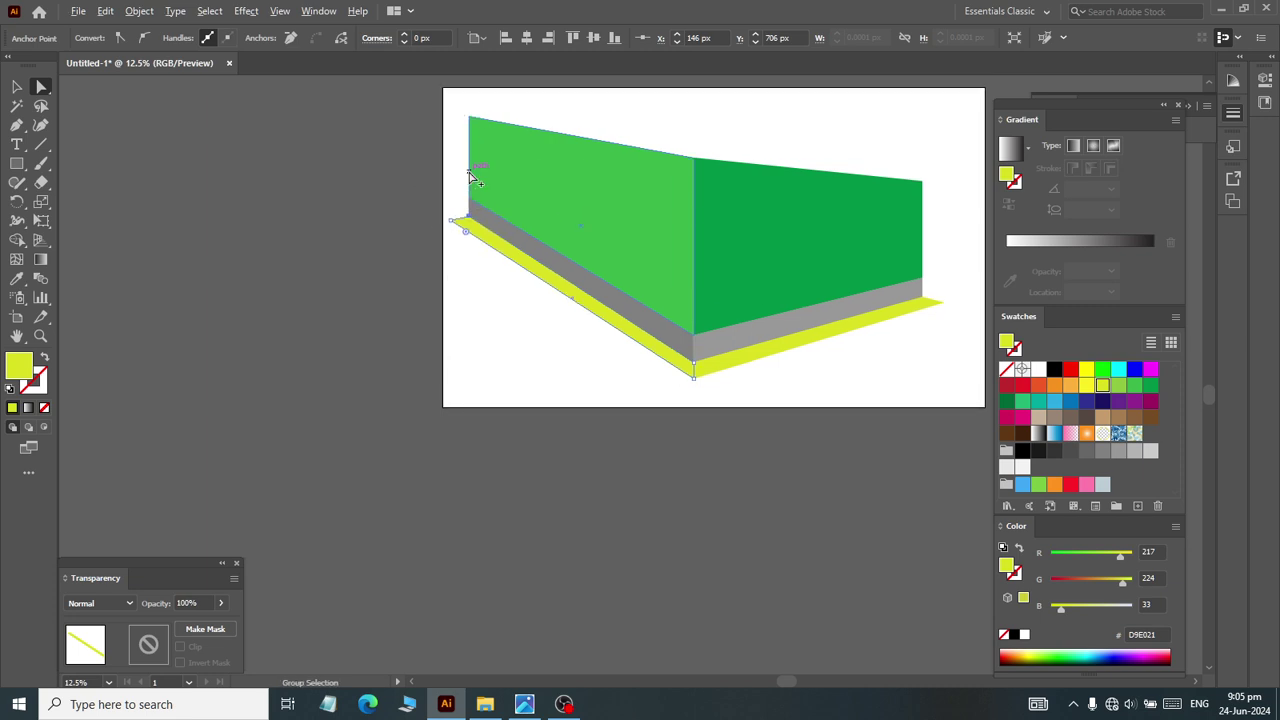
{"action": "left_click", "coordinate": [451, 220]}
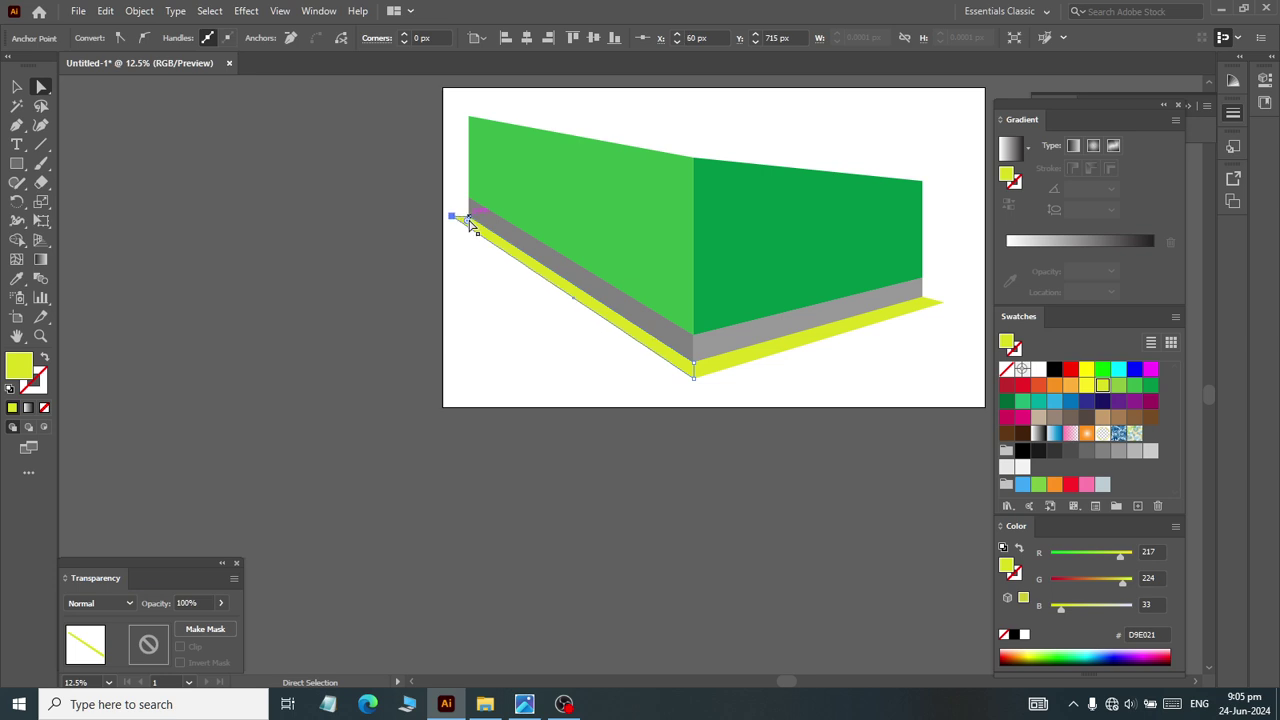
{"action": "left_click_drag", "start_coordinate": [469, 220], "coordinate": [468, 223]}
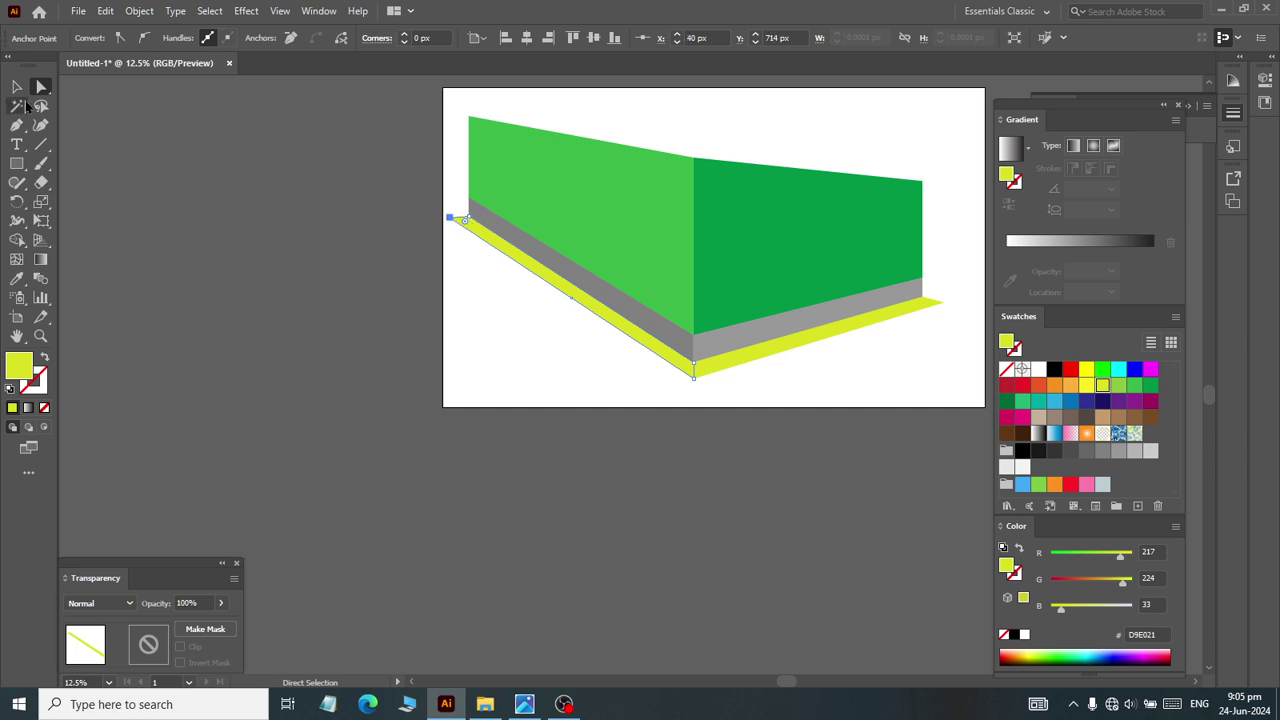
{"action": "left_click", "coordinate": [17, 87]}
Step: Deselect the ground strip and compare the drawing with the reference house photo
{"action": "left_click", "coordinate": [564, 506]}
{"action": "scroll", "coordinate": [672, 225], "scroll_direction": "up", "scroll_amount": 3}
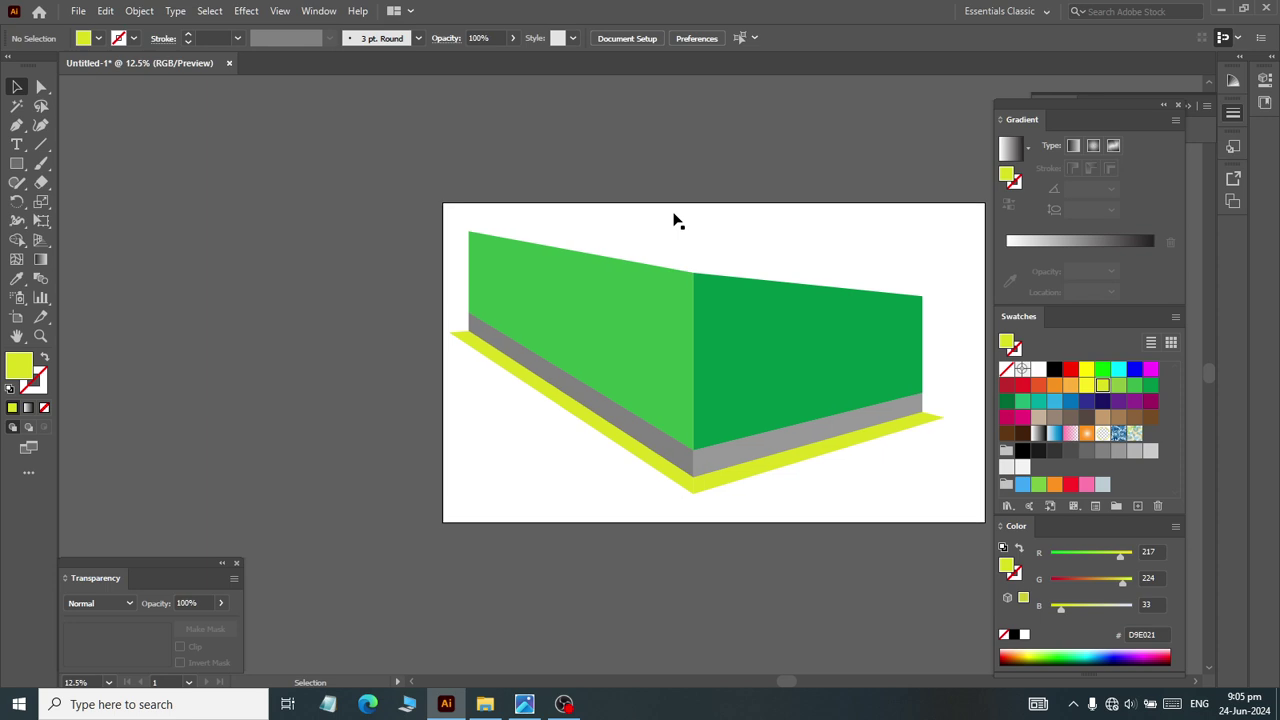
{"action": "scroll", "coordinate": [687, 217], "scroll_direction": "up", "scroll_amount": 3}
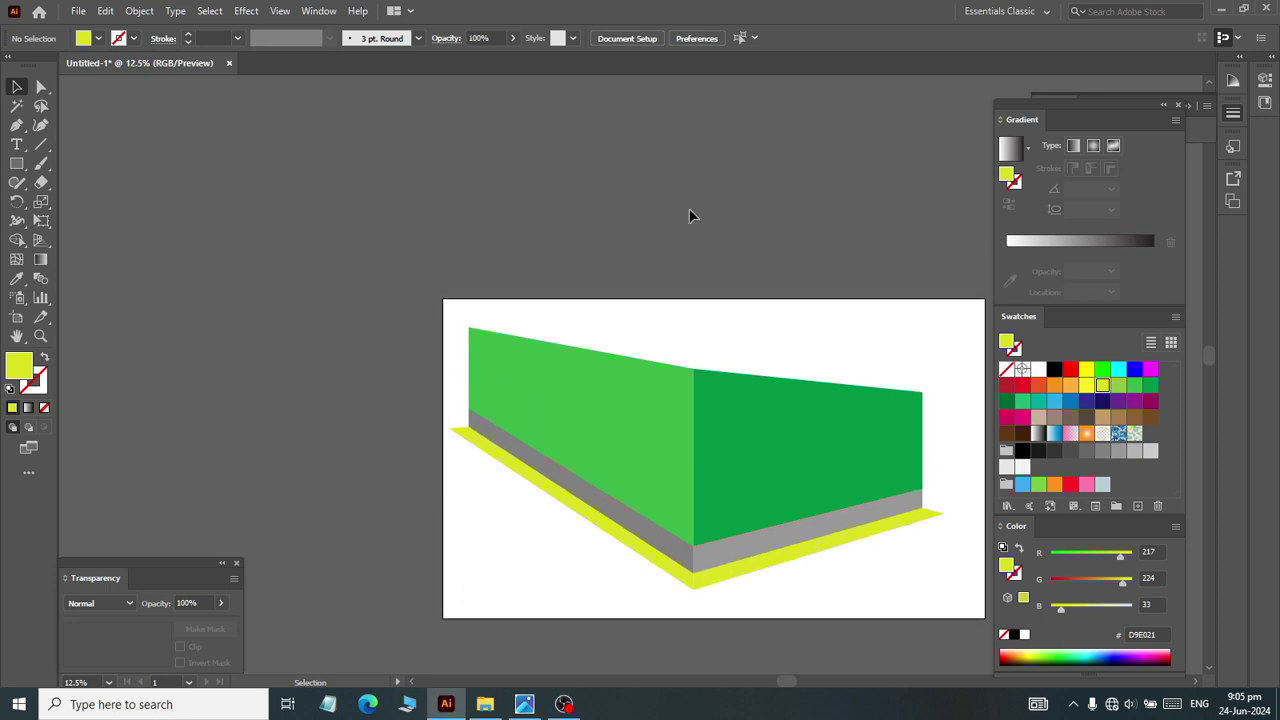
{"action": "key", "text": "alt+Tab"}
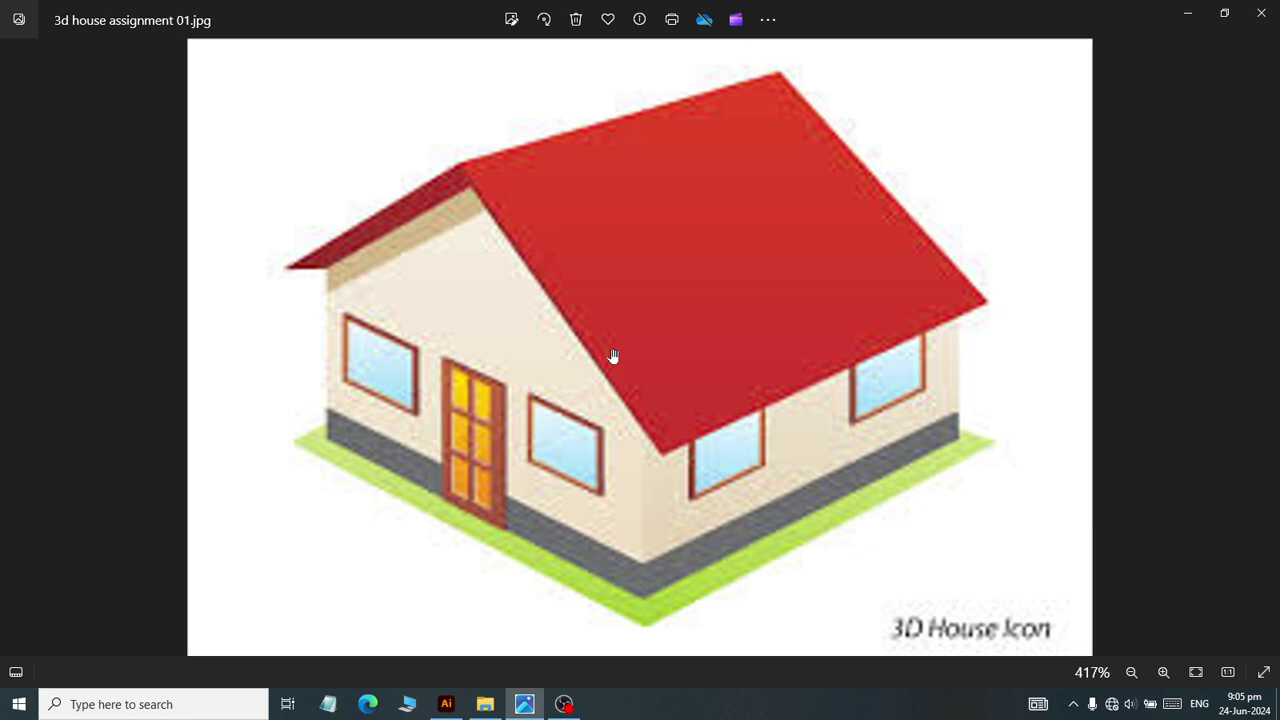
{"action": "scroll", "coordinate": [613, 350], "scroll_direction": "up", "scroll_amount": 1}
{"action": "scroll", "coordinate": [612, 340], "scroll_direction": "down", "scroll_amount": 1}
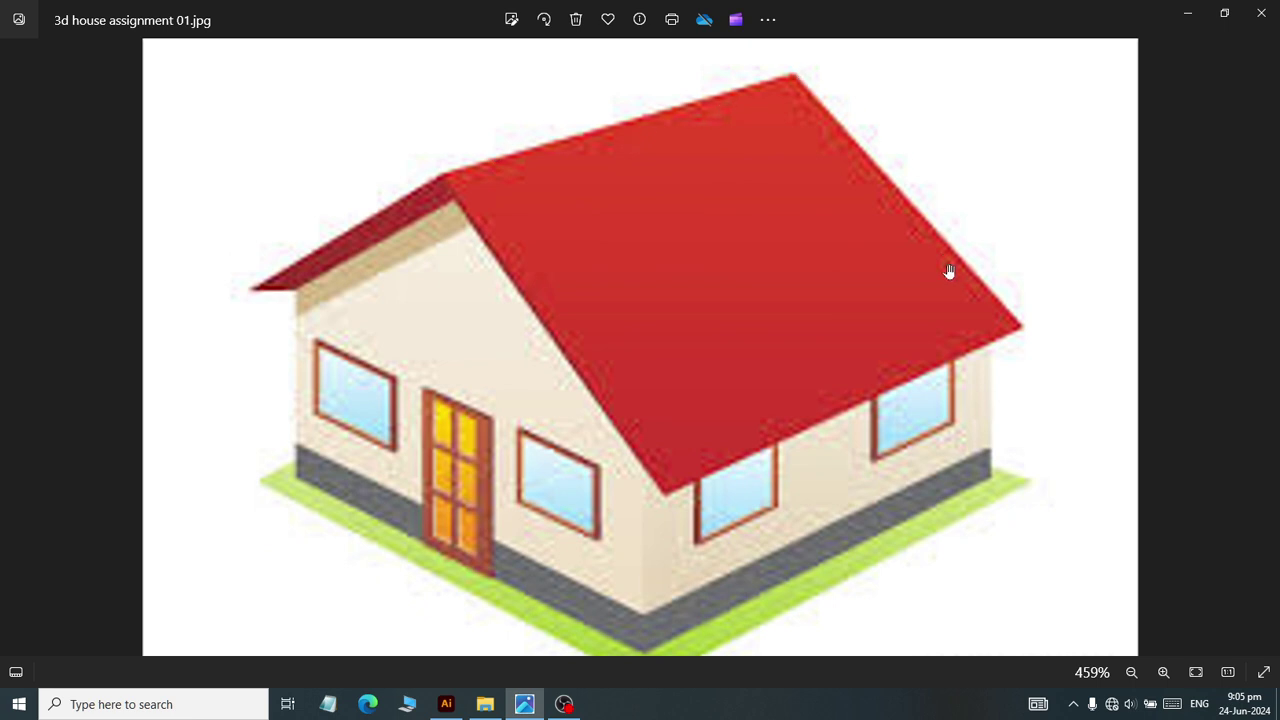
{"action": "key", "text": "alt+Tab"}
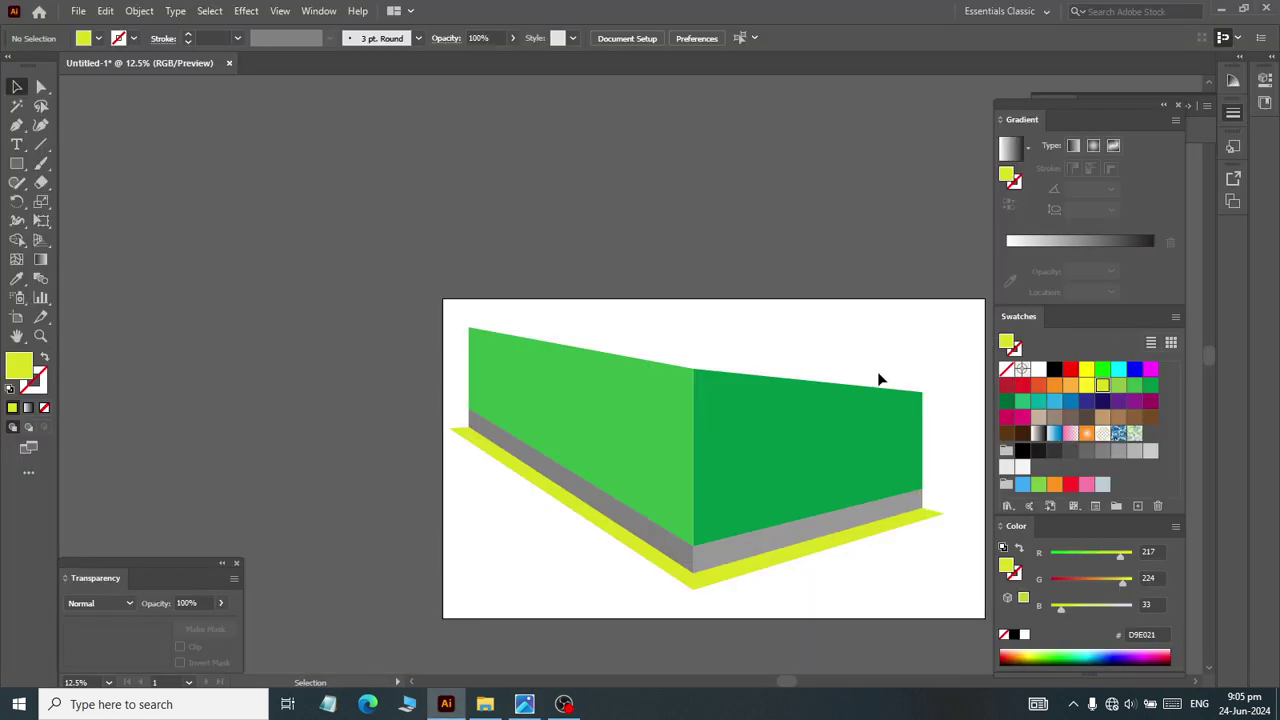
Step: Extend the artboard up, left and right to 6499 × 3543 px, then start a rectangle above the walls
{"action": "scroll", "coordinate": [880, 379], "scroll_direction": "down", "scroll_amount": 4}
{"action": "scroll", "coordinate": [868, 395], "scroll_direction": "up", "scroll_amount": 1}
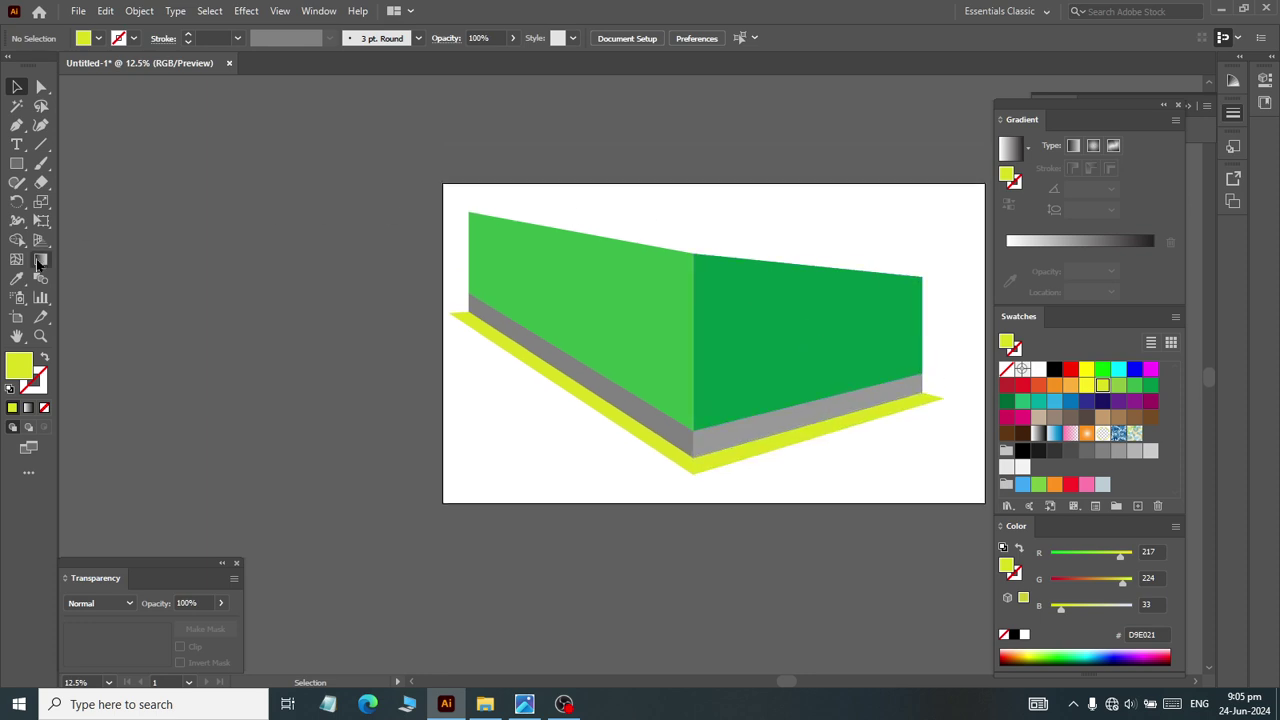
{"action": "left_click", "coordinate": [17, 318]}
{"action": "scroll", "coordinate": [776, 193], "scroll_direction": "up", "scroll_amount": 2}
{"action": "left_click_drag", "start_coordinate": [701, 264], "coordinate": [681, 55]}
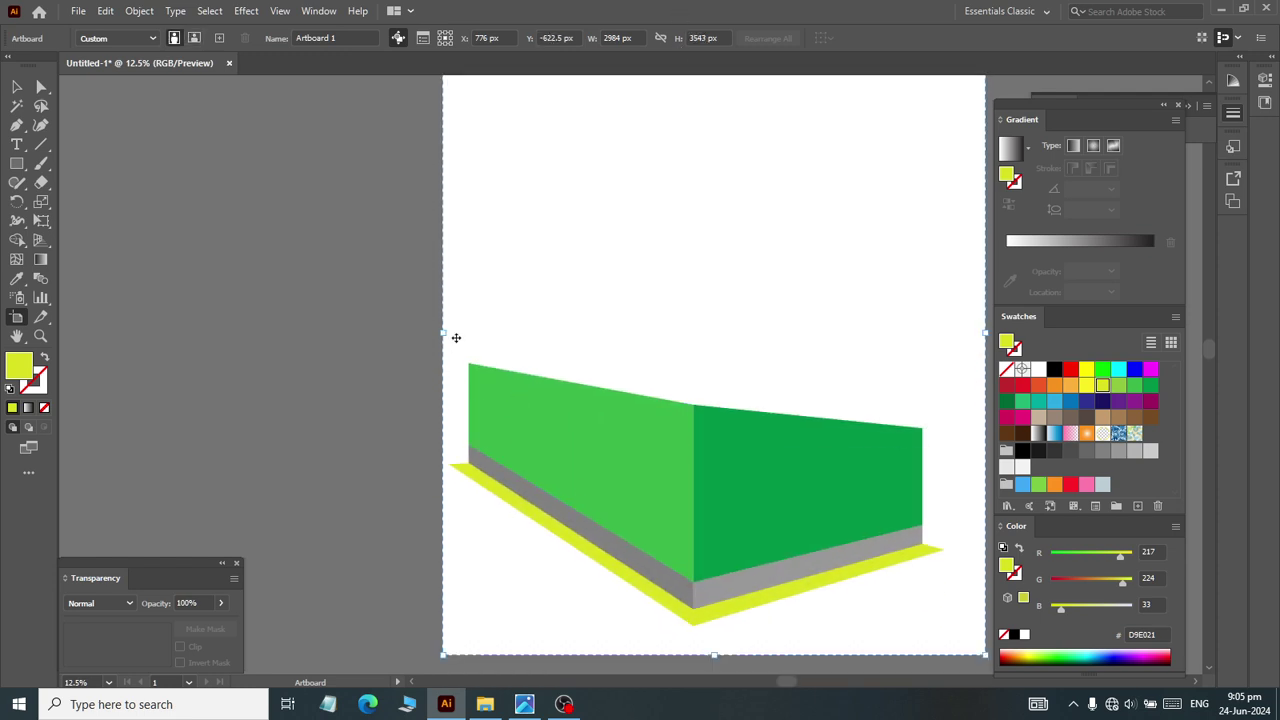
{"action": "left_click_drag", "start_coordinate": [444, 351], "coordinate": [177, 351]}
{"action": "scroll", "coordinate": [467, 357], "scroll_direction": "down", "scroll_amount": 2}
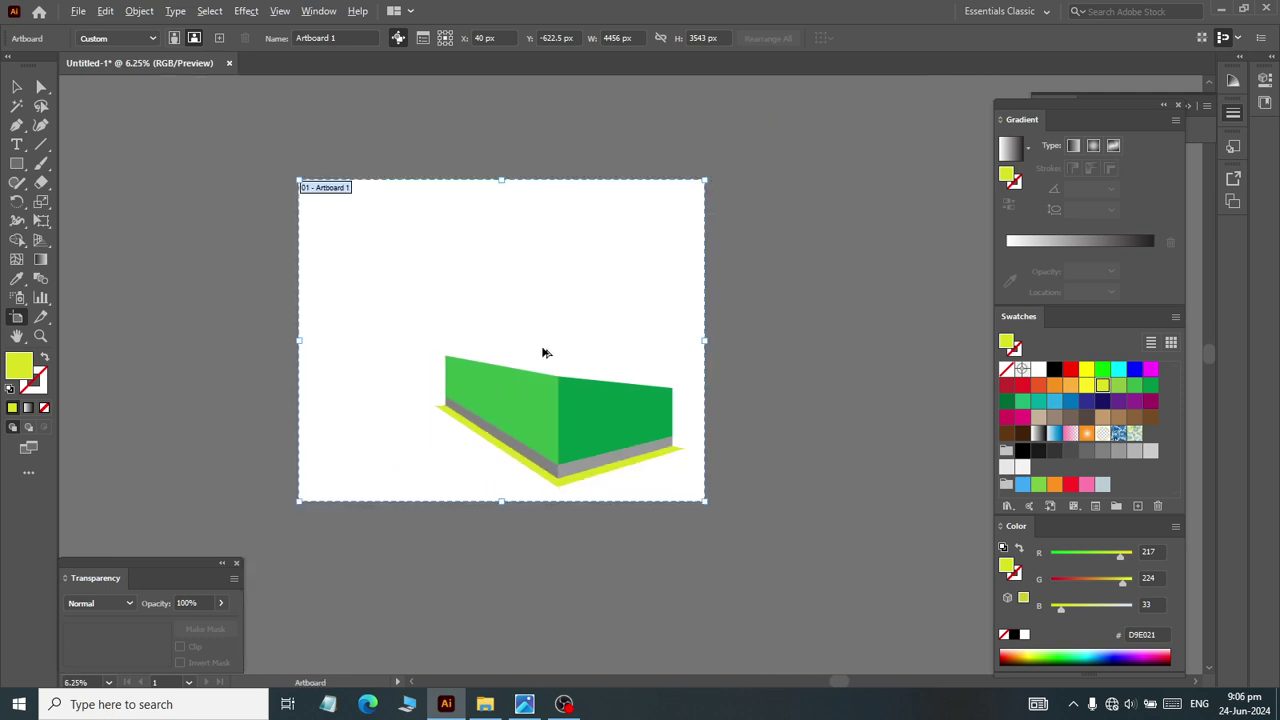
{"action": "left_click_drag", "start_coordinate": [706, 341], "coordinate": [890, 341]}
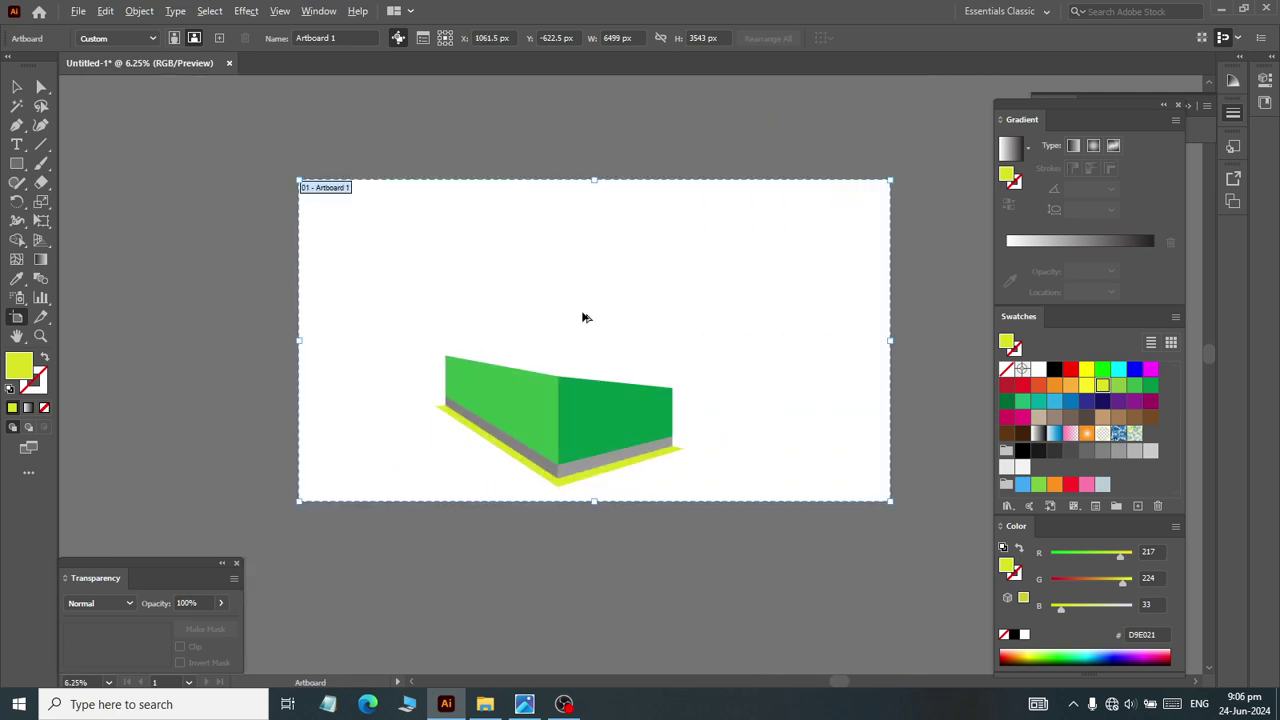
{"action": "scroll", "coordinate": [586, 317], "scroll_direction": "up", "scroll_amount": 1}
{"action": "left_click", "coordinate": [16, 163]}
{"action": "left_click_drag", "start_coordinate": [485, 249], "coordinate": [710, 356]}
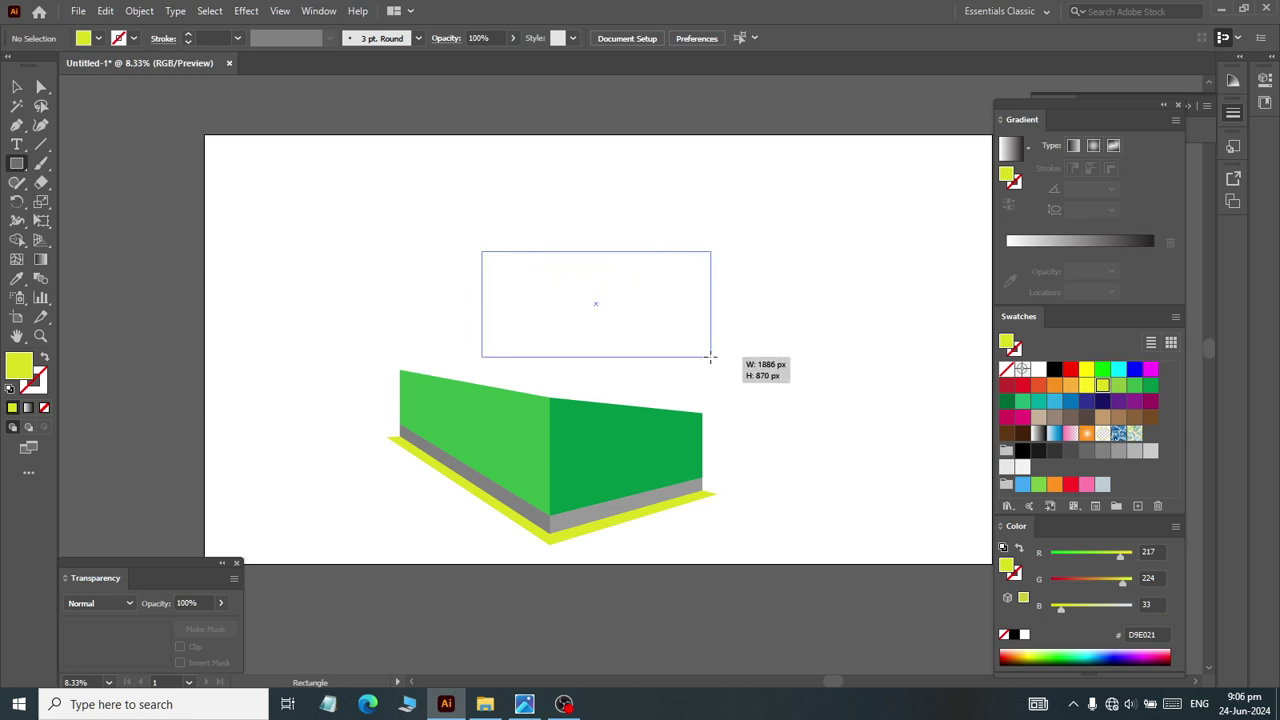
Step: Fill the new rectangle orange-red F15A24 and move it down onto the walls
{"action": "left_click_drag", "start_coordinate": [710, 356], "coordinate": [710, 356]}
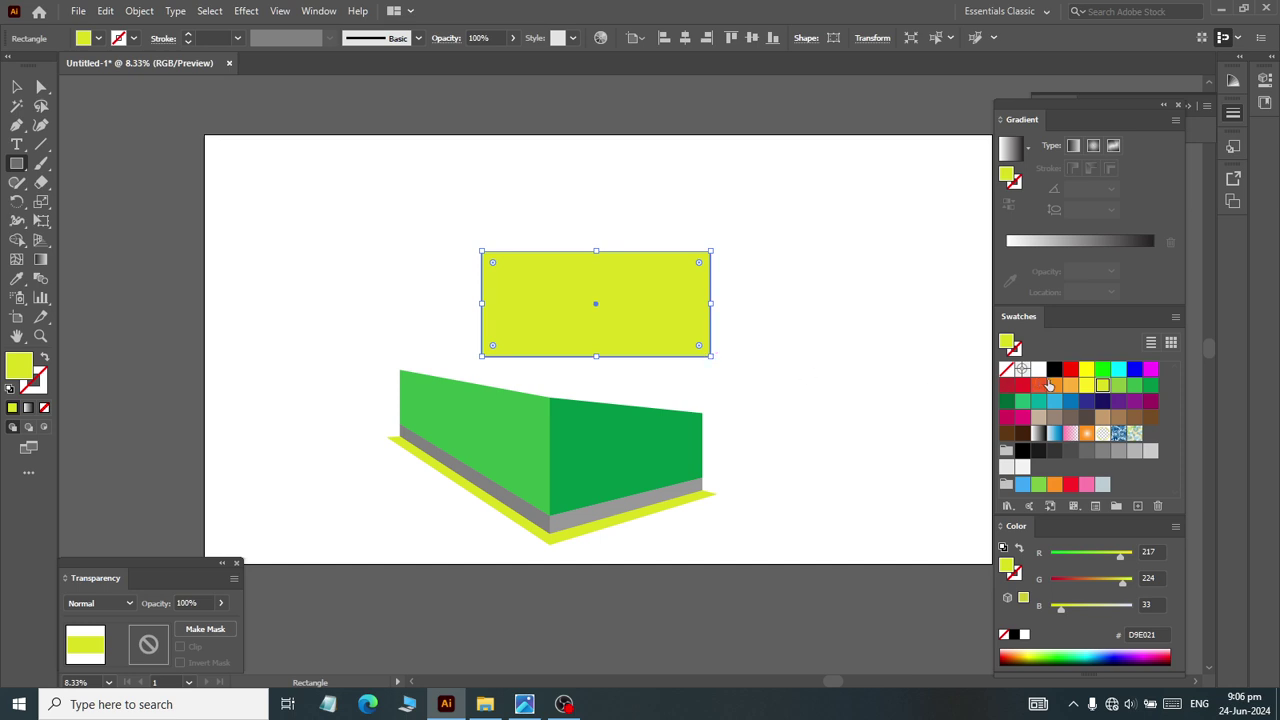
{"action": "left_click", "coordinate": [1038, 385]}
{"action": "left_click", "coordinate": [16, 102]}
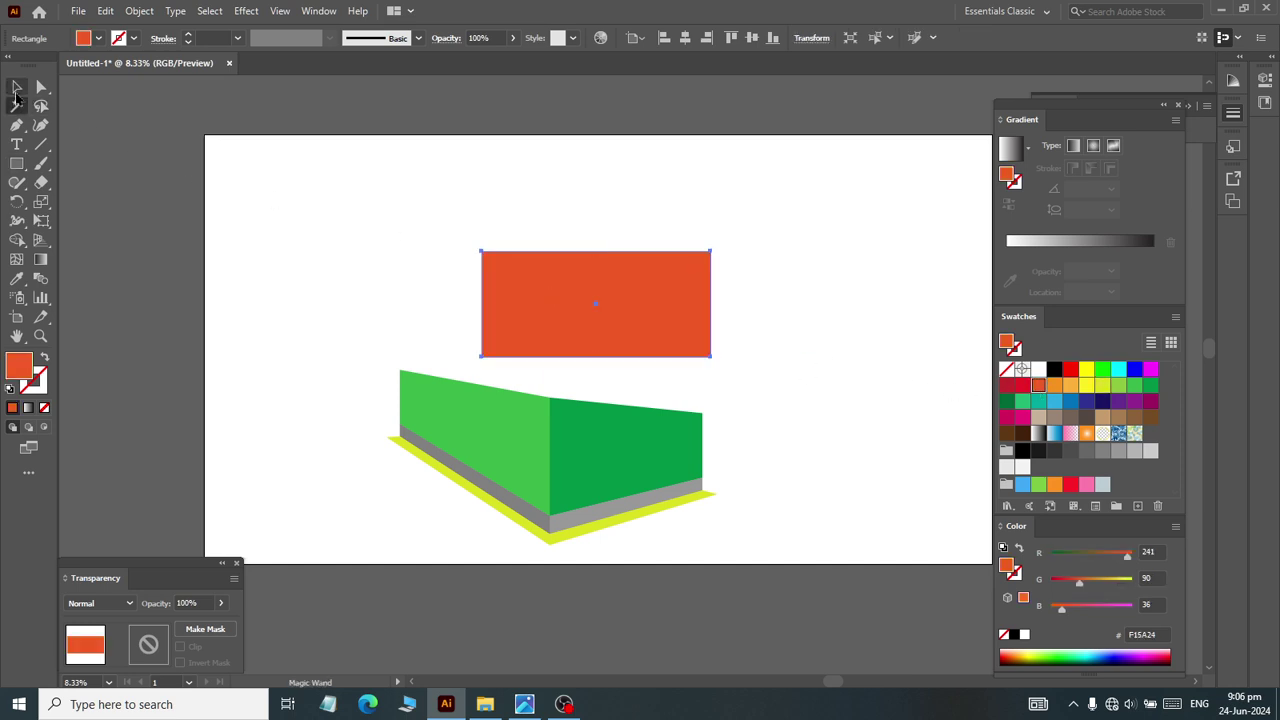
{"action": "left_click", "coordinate": [16, 100]}
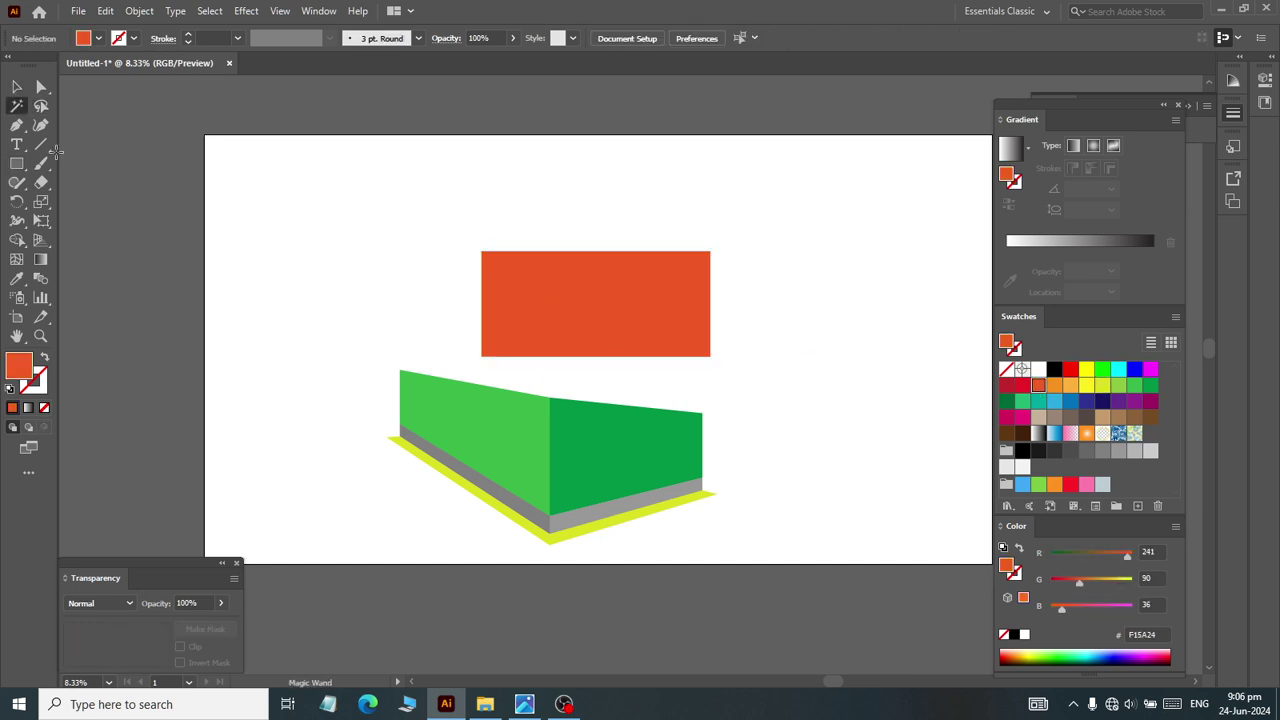
{"action": "key", "text": "v"}
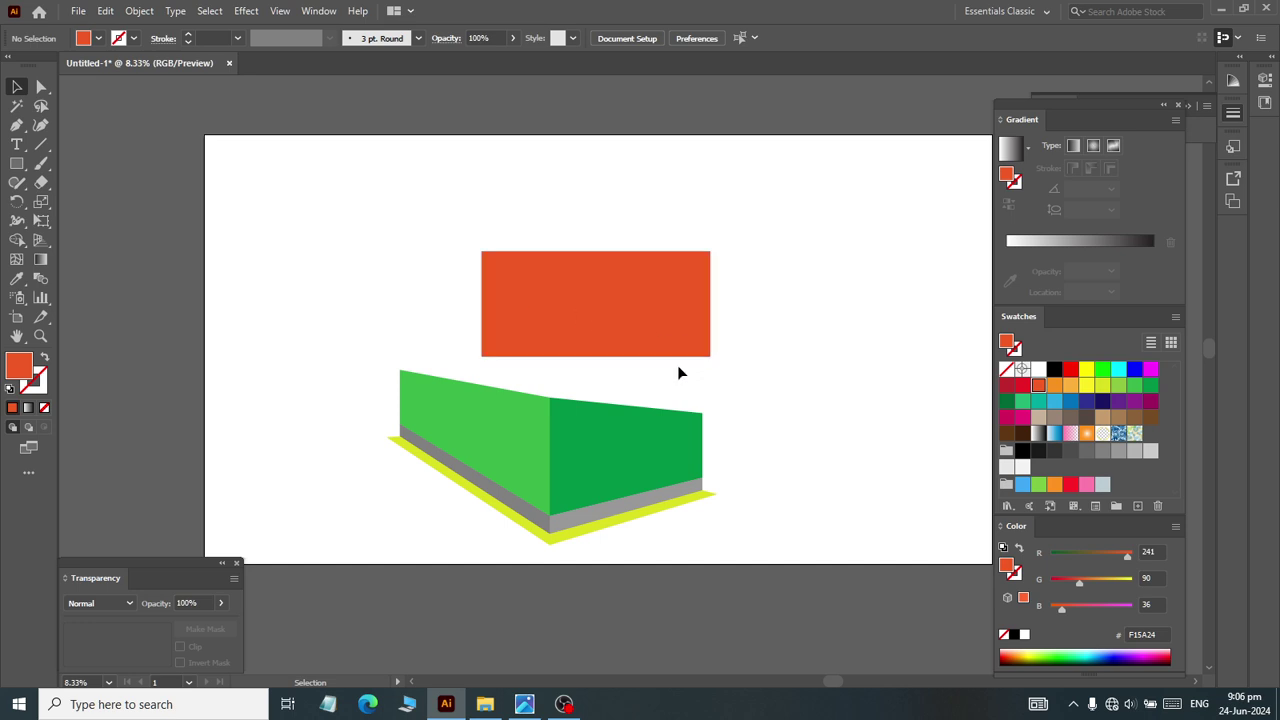
{"action": "left_click_drag", "start_coordinate": [608, 331], "coordinate": [688, 407]}
{"action": "key", "text": "alt+Tab"}
{"action": "key", "text": "alt+Tab"}
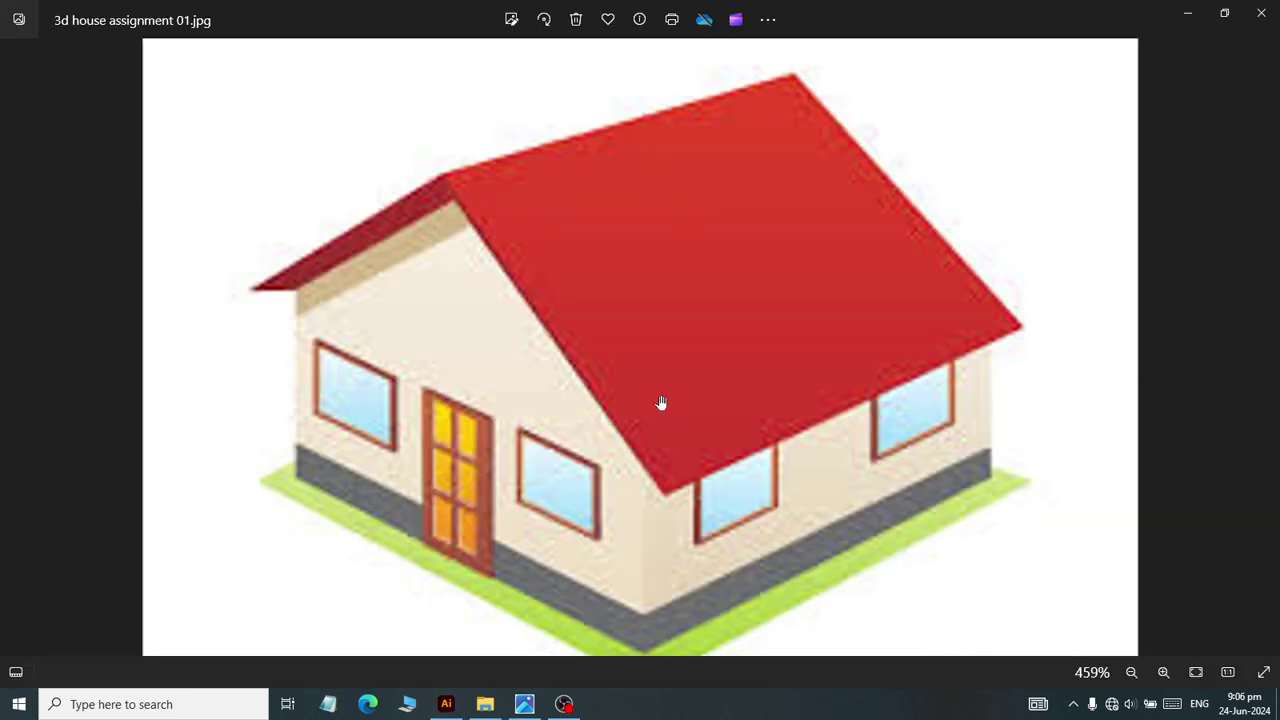
{"action": "key", "text": "alt+Tab"}
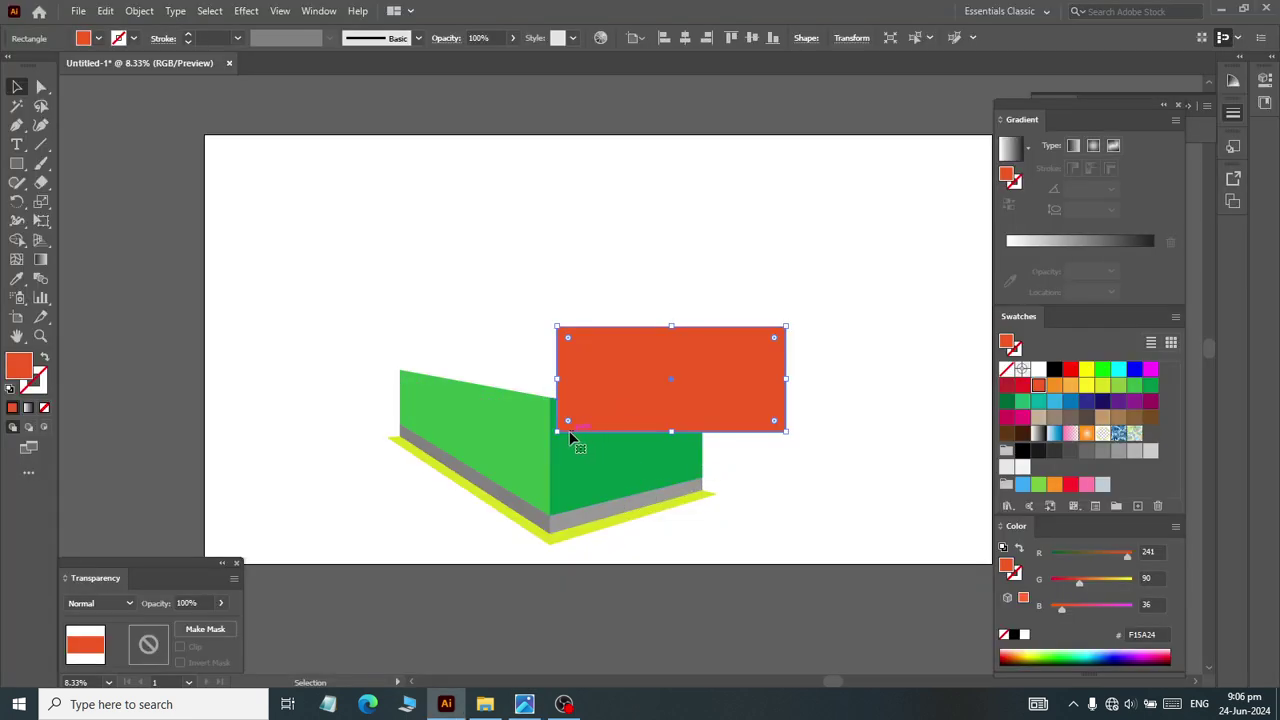
Step: Narrow the orange rectangle, slant its top corners left into a roof, and draw a thin strip at its left end
{"action": "scroll", "coordinate": [574, 405], "scroll_direction": "up", "scroll_amount": 2}
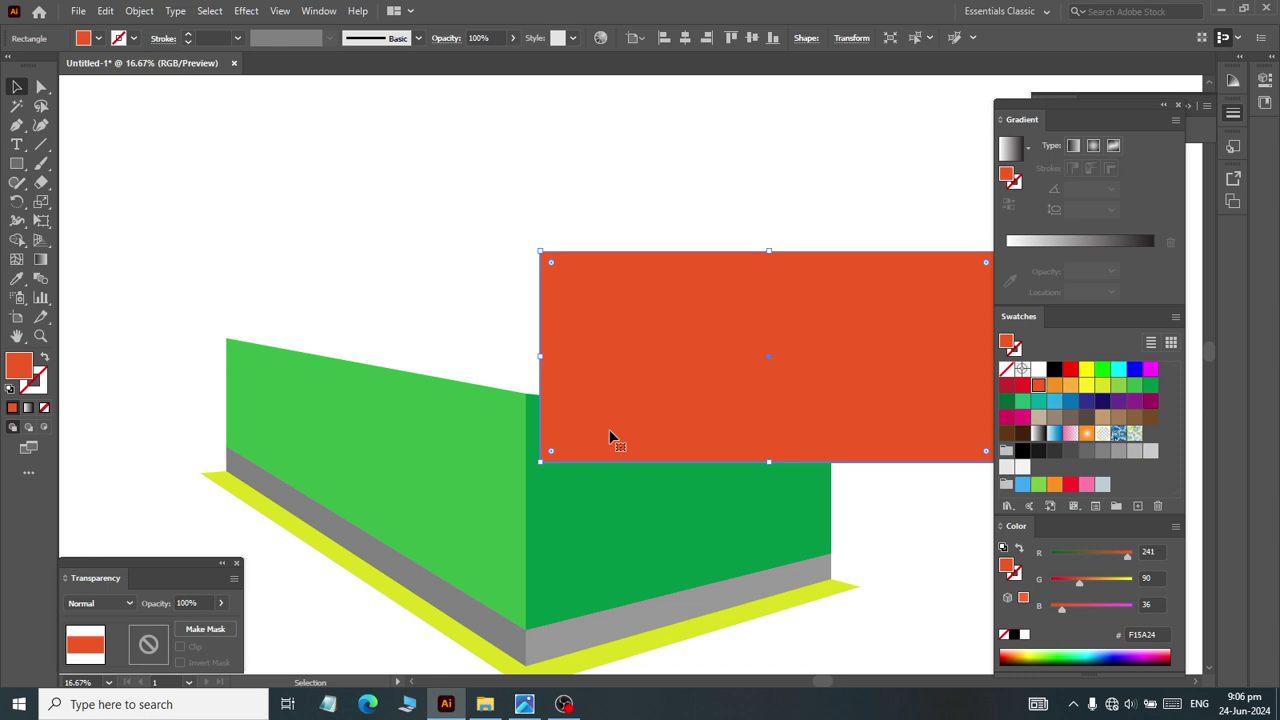
{"action": "scroll", "coordinate": [586, 371], "scroll_direction": "down", "scroll_amount": 1}
{"action": "scroll", "coordinate": [586, 371], "scroll_direction": "down", "scroll_amount": 1}
{"action": "scroll", "coordinate": [832, 366], "scroll_direction": "up", "scroll_amount": 1}
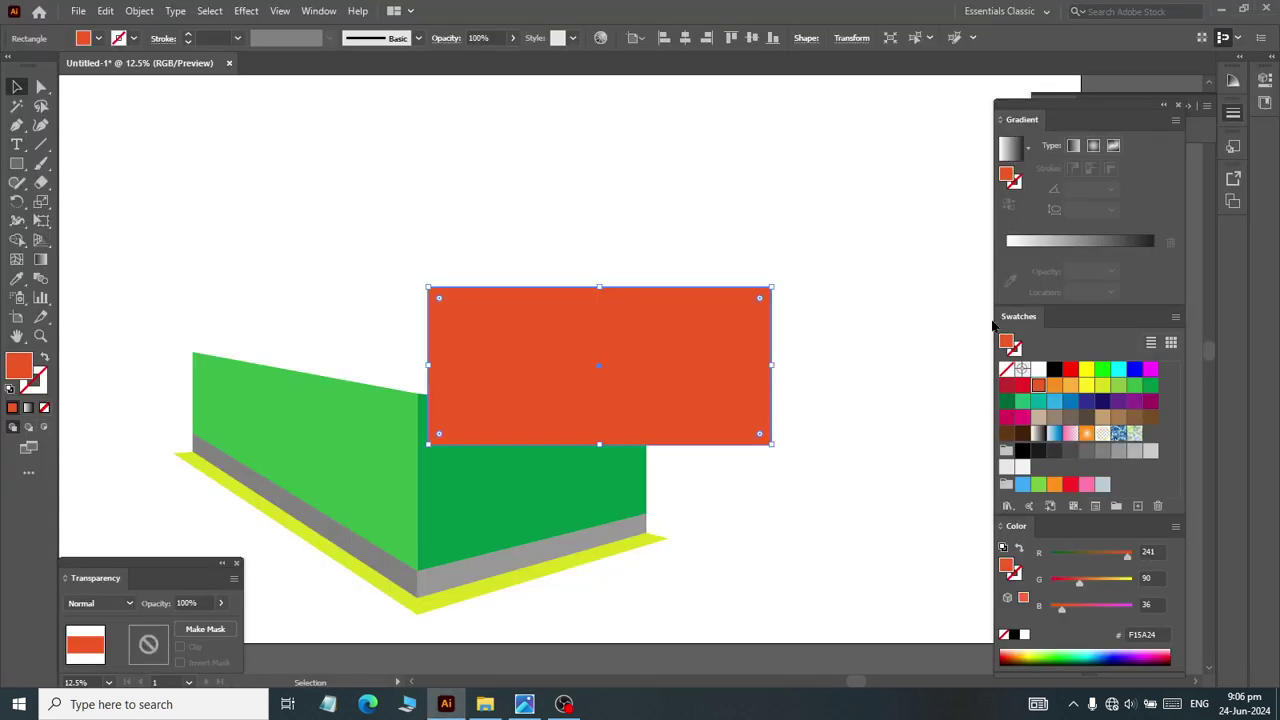
{"action": "left_click_drag", "start_coordinate": [775, 365], "coordinate": [674, 369]}
{"action": "left_click", "coordinate": [42, 90]}
{"action": "mouse_move", "coordinate": [320, 226]}
{"action": "left_mouse_down"}
{"action": "mouse_move", "coordinate": [737, 343]}
{"action": "mouse_move", "coordinate": [786, 340]}
{"action": "left_mouse_up"}
{"action": "mouse_move", "coordinate": [679, 297]}
{"action": "left_mouse_down"}
{"action": "mouse_move", "coordinate": [490, 306]}
{"action": "mouse_move", "coordinate": [505, 311]}
{"action": "left_mouse_up"}
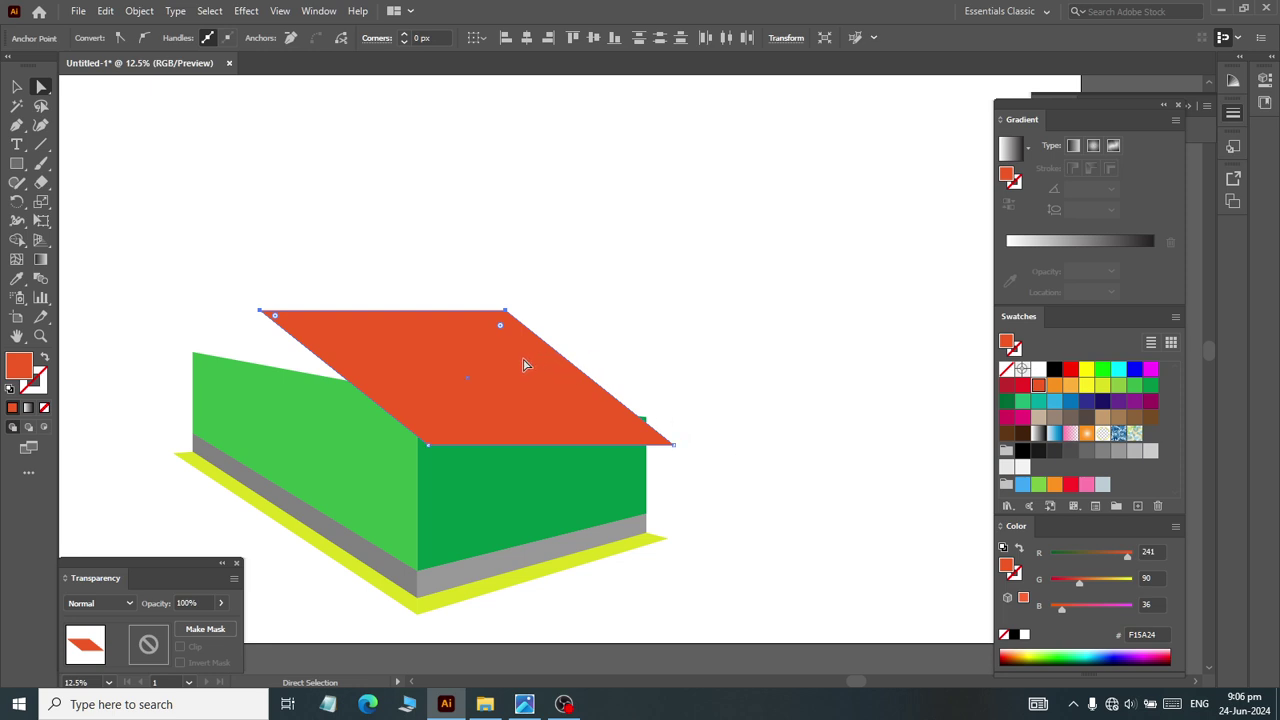
{"action": "left_click", "coordinate": [18, 166]}
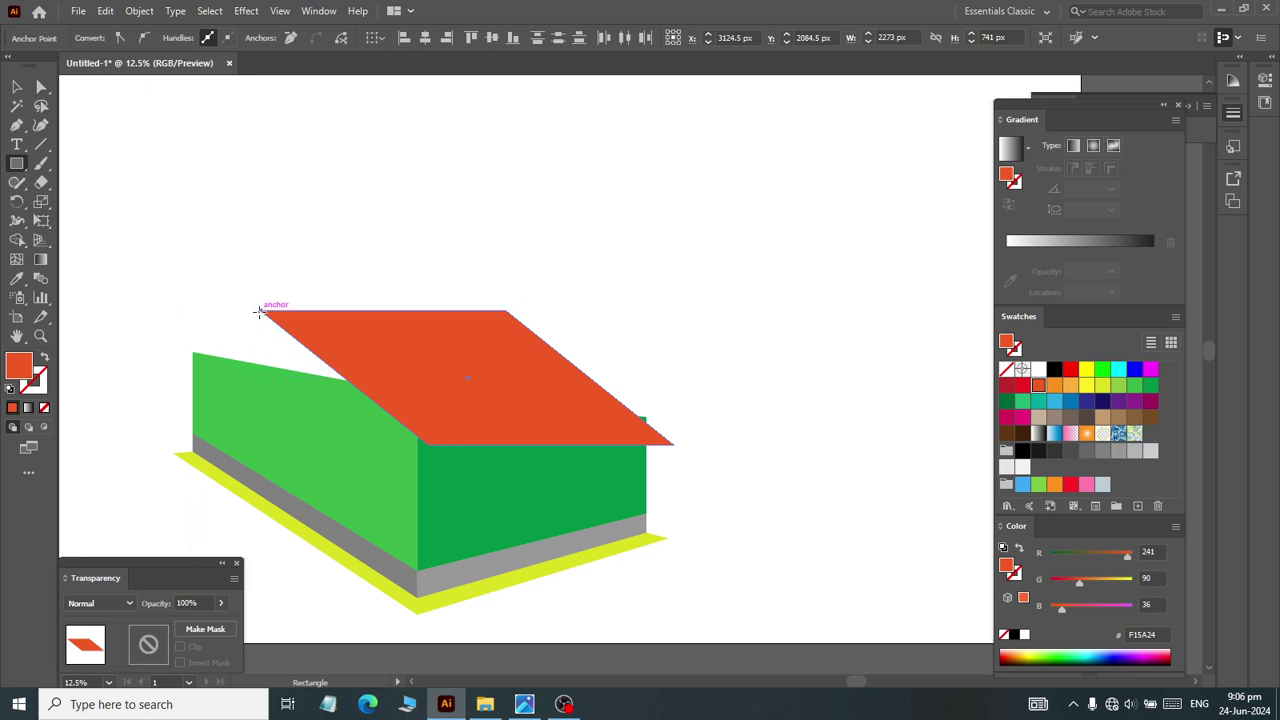
{"action": "left_click_drag", "start_coordinate": [258, 309], "coordinate": [228, 443]}
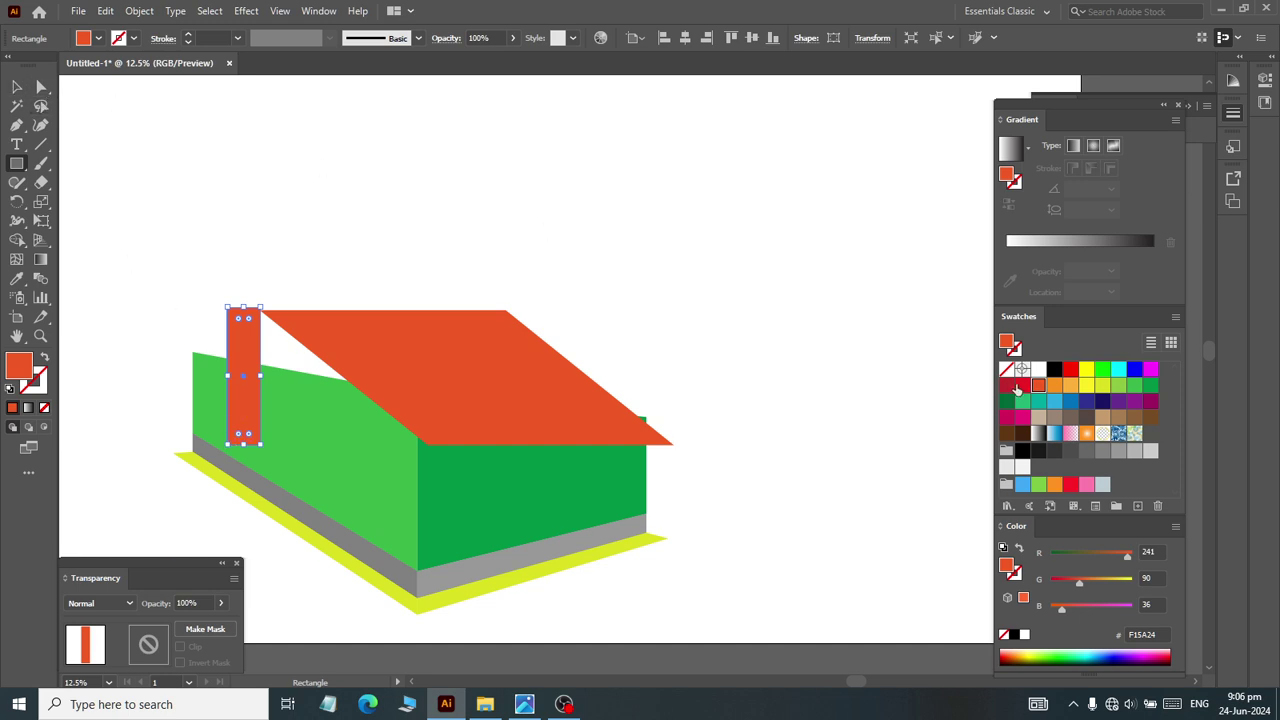
Step: Fill the strip dark red C1272D and drag its bottom corners up-left to slant it
{"action": "left_click", "coordinate": [1013, 386]}
{"action": "left_click", "coordinate": [41, 87]}
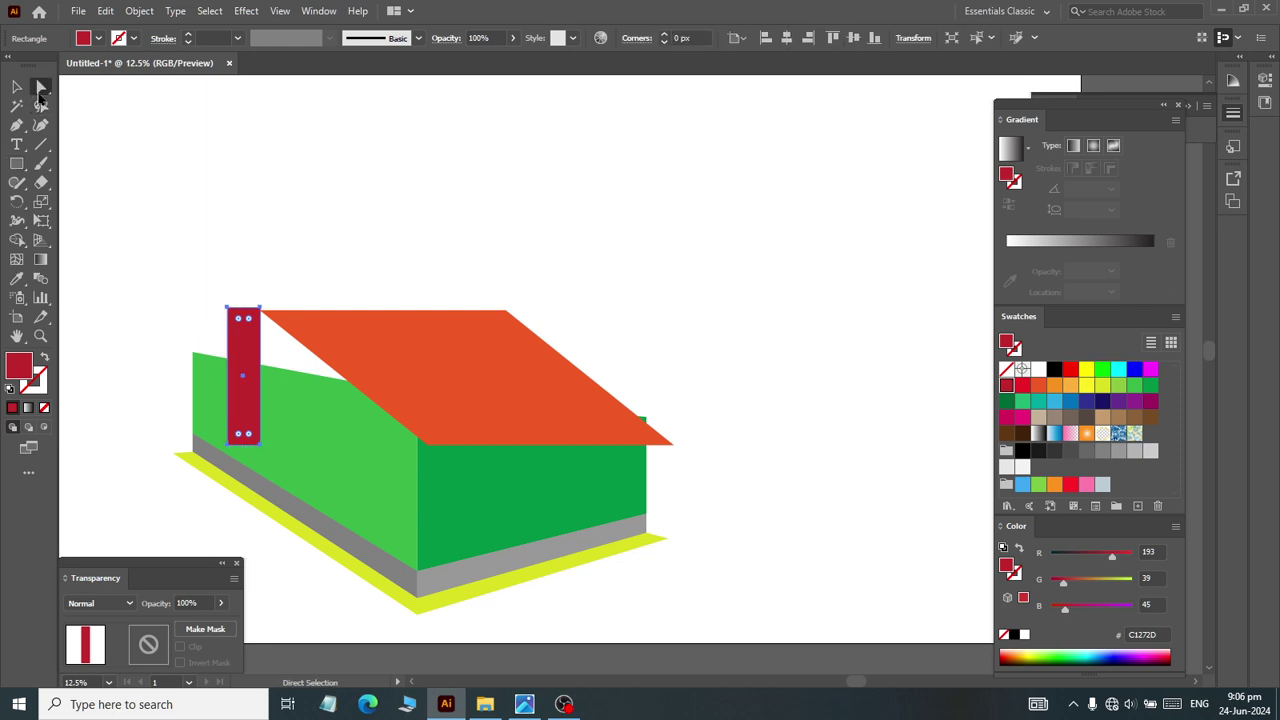
{"action": "scroll", "coordinate": [250, 465], "scroll_direction": "up", "scroll_amount": 2, "text": "alt"}
{"action": "left_click", "coordinate": [261, 410]}
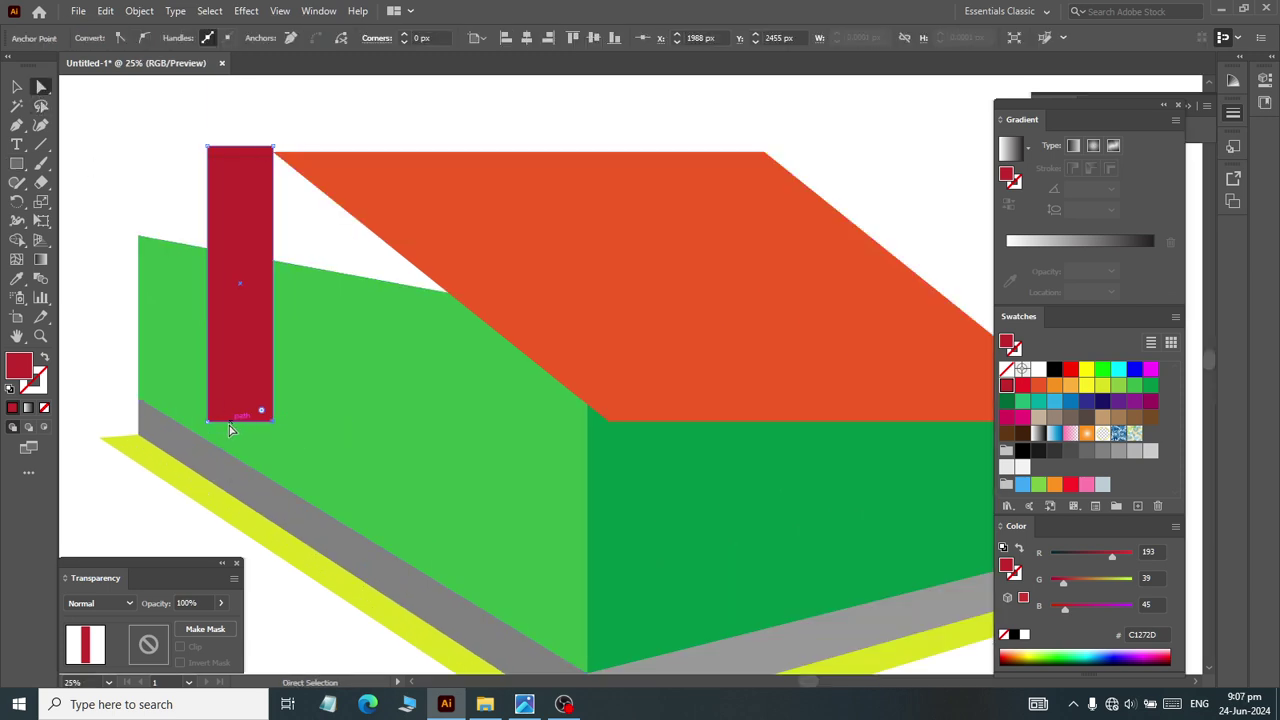
{"action": "left_click", "coordinate": [207, 421], "text": "shift"}
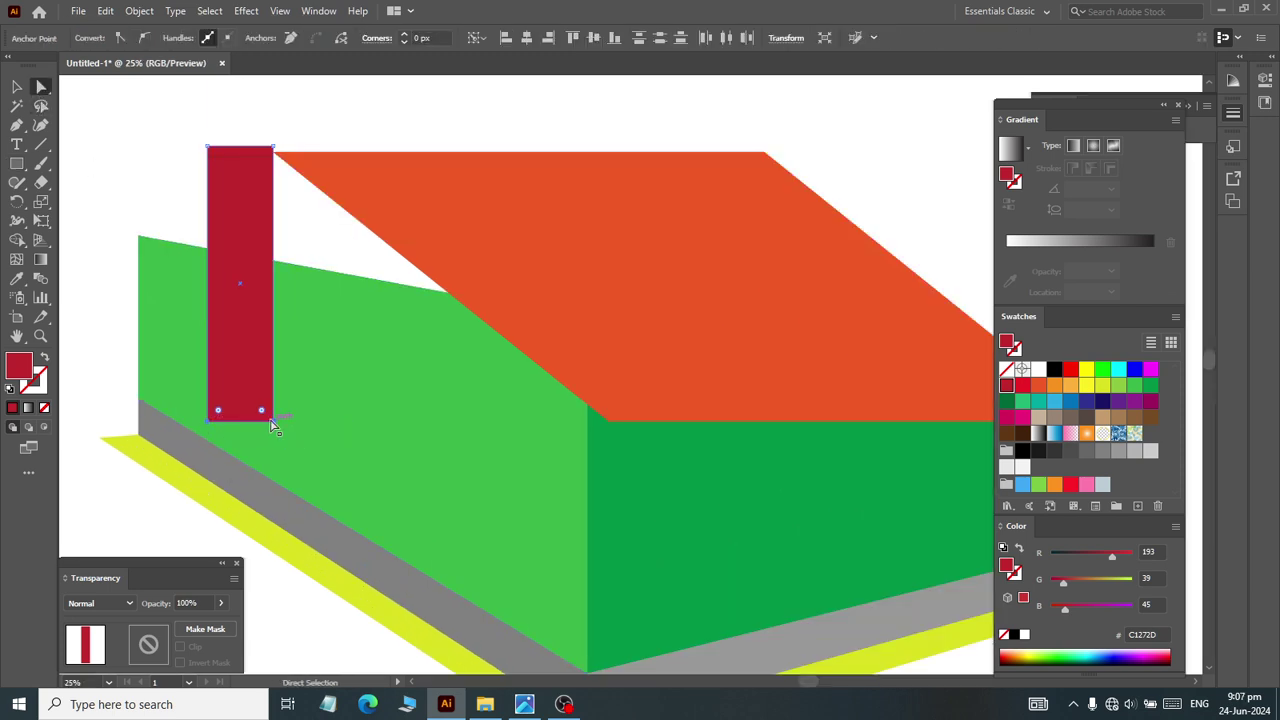
{"action": "left_click_drag", "start_coordinate": [272, 424], "coordinate": [118, 332]}
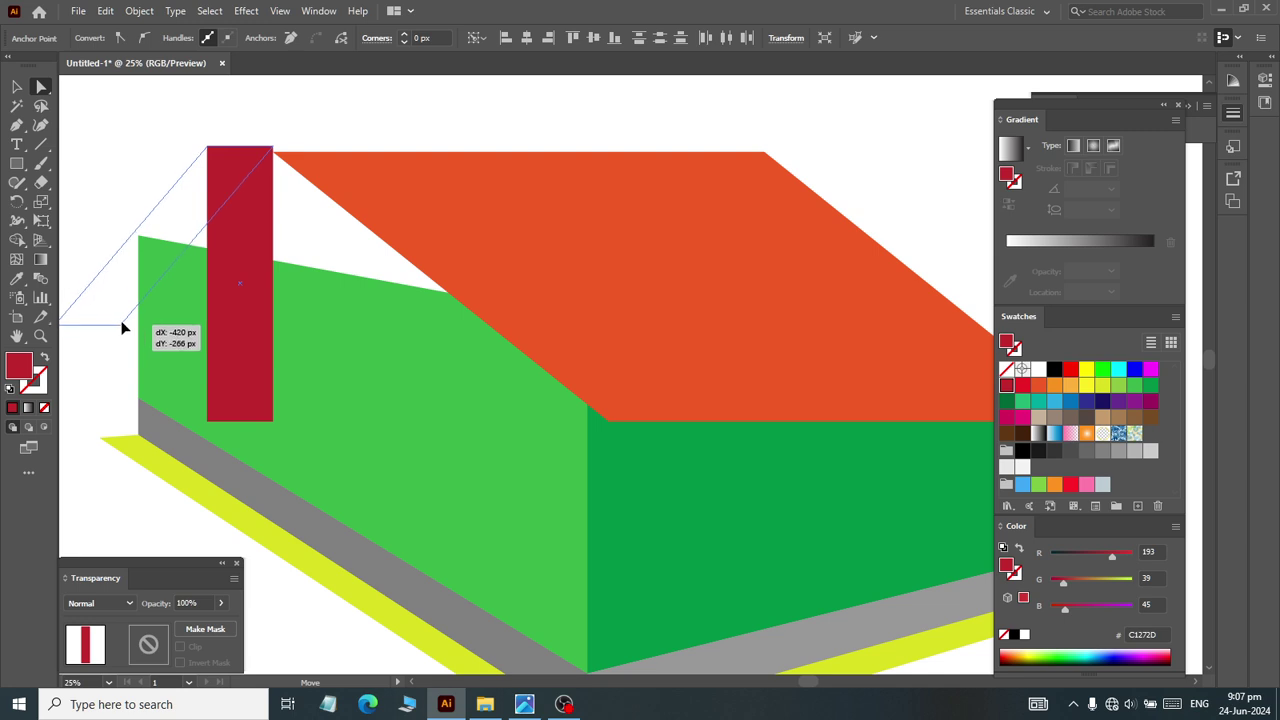
{"action": "mouse_move", "coordinate": [118, 335]}
{"action": "left_mouse_down"}
{"action": "mouse_move", "coordinate": [127, 296]}
{"action": "mouse_move", "coordinate": [91, 294]}
{"action": "left_mouse_up"}
Step: Move the slanted strip along the roof's left gable edge
{"action": "left_click", "coordinate": [17, 87]}
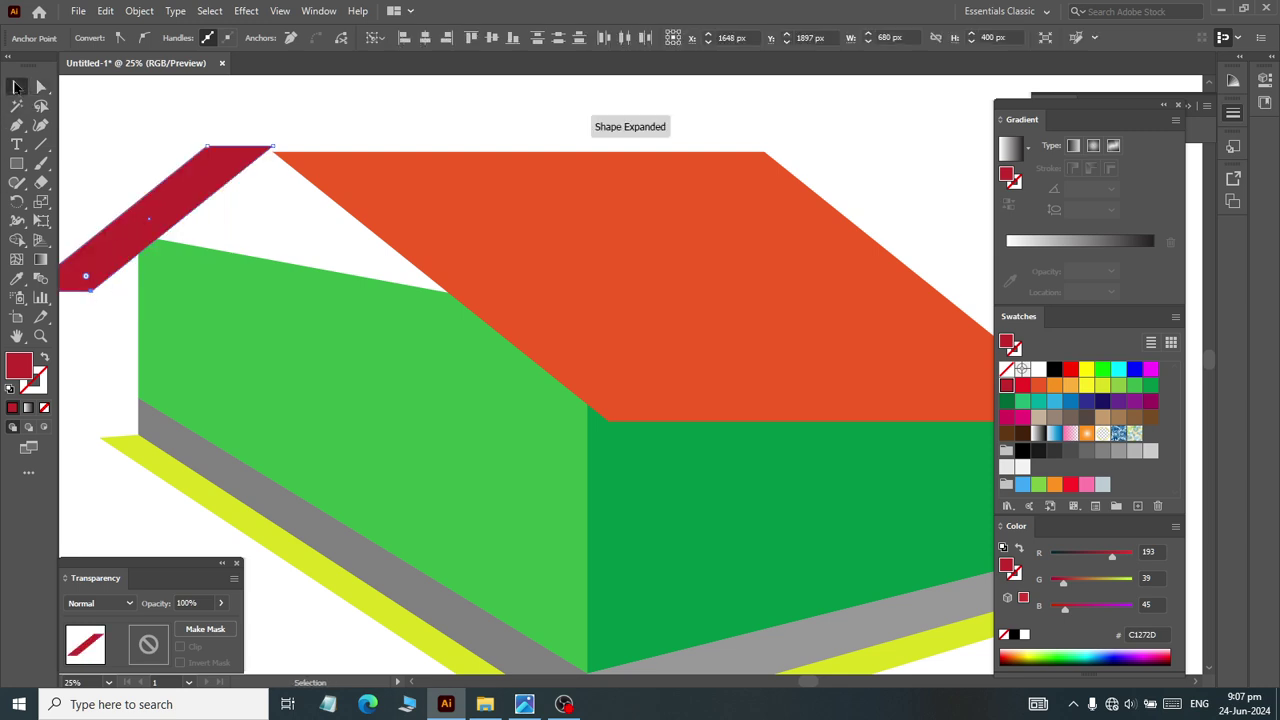
{"action": "mouse_move", "coordinate": [177, 205]}
{"action": "left_mouse_down"}
{"action": "mouse_move", "coordinate": [220, 233]}
{"action": "mouse_move", "coordinate": [242, 216]}
{"action": "left_mouse_up"}
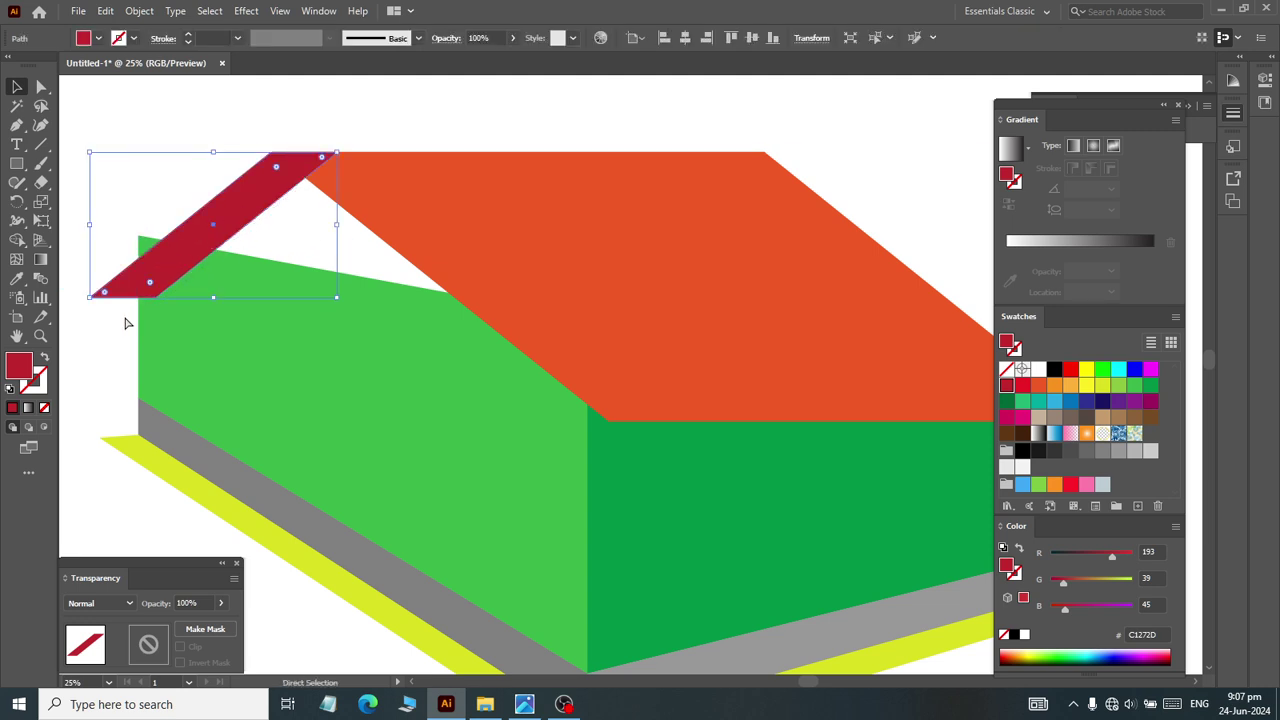
{"action": "scroll", "coordinate": [133, 309], "scroll_direction": "left", "scroll_amount": 3}
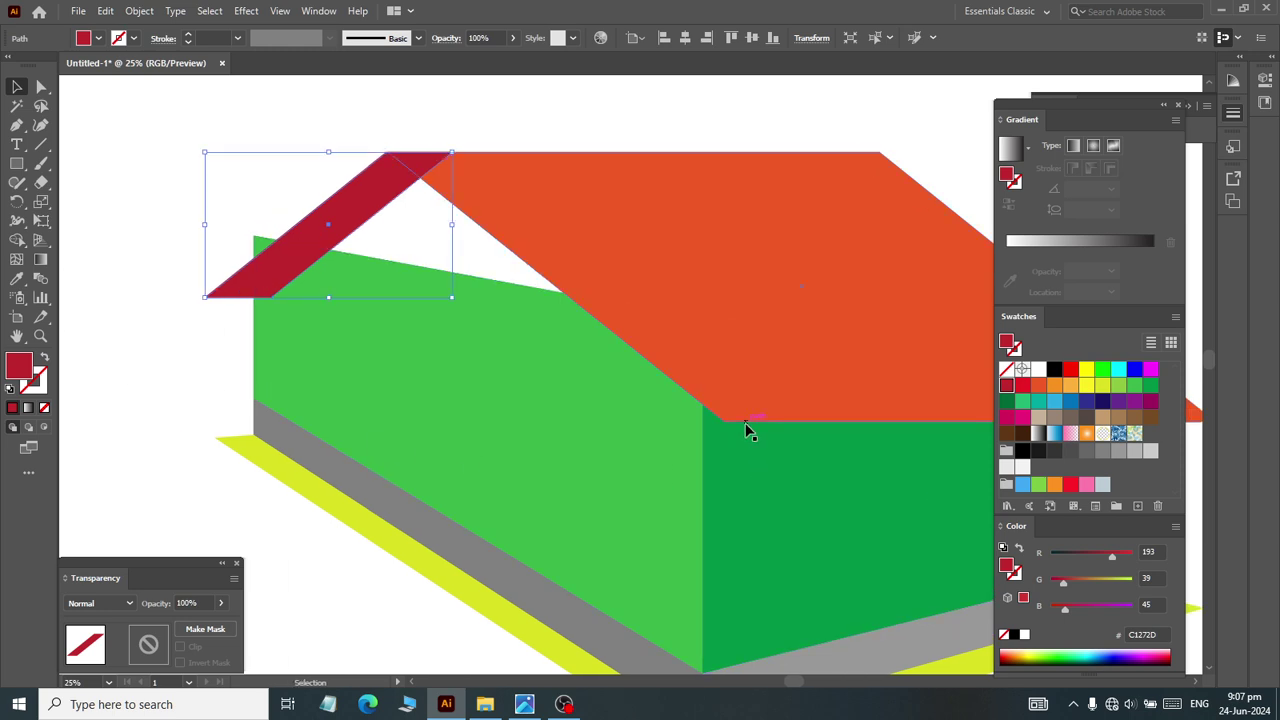
{"action": "left_click", "coordinate": [40, 88]}
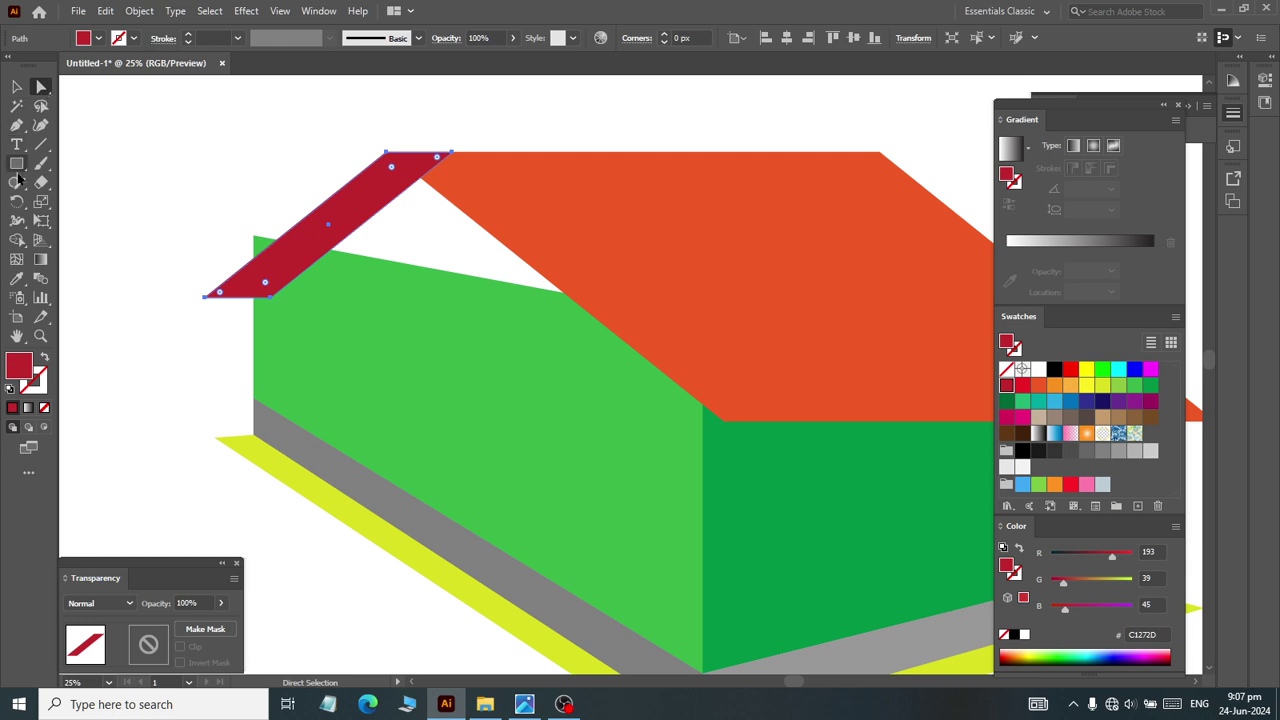
{"action": "left_click", "coordinate": [16, 88]}
Step: Add an anchor point on the green wall's edge where the eave crosses it
{"action": "left_click", "coordinate": [16, 125]}
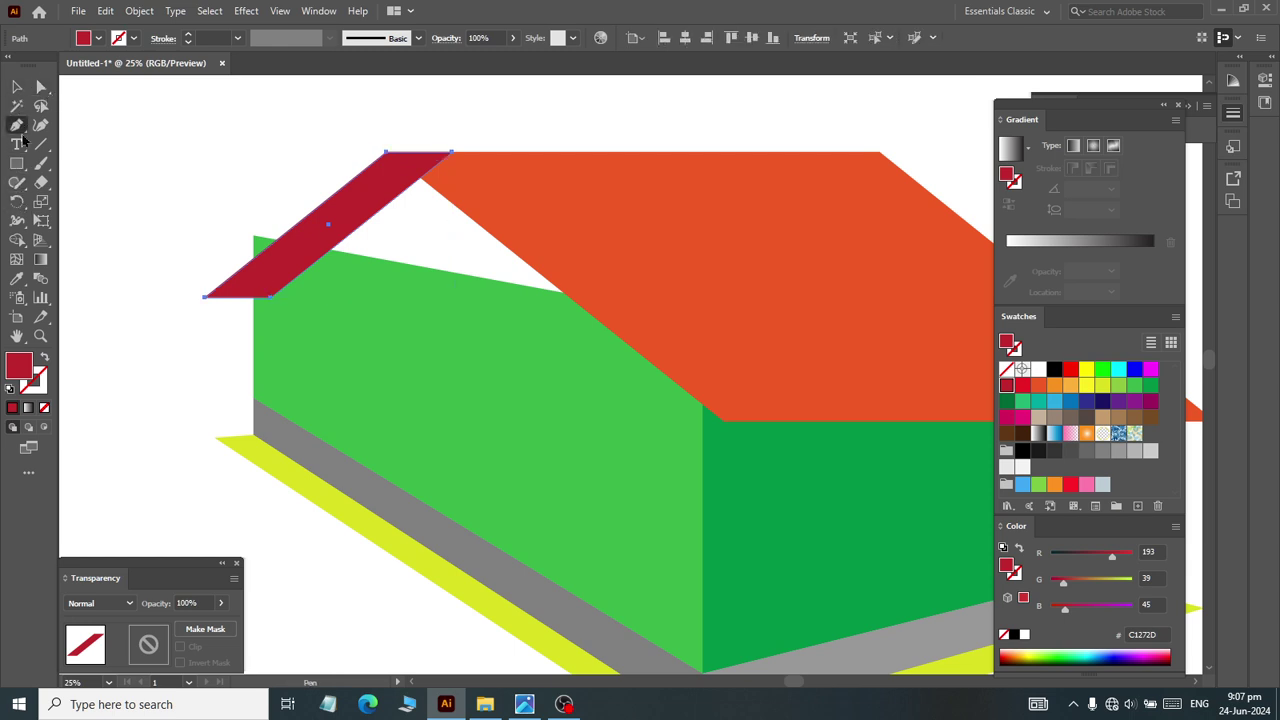
{"action": "left_click", "coordinate": [92, 148]}
{"action": "left_click", "coordinate": [341, 254]}
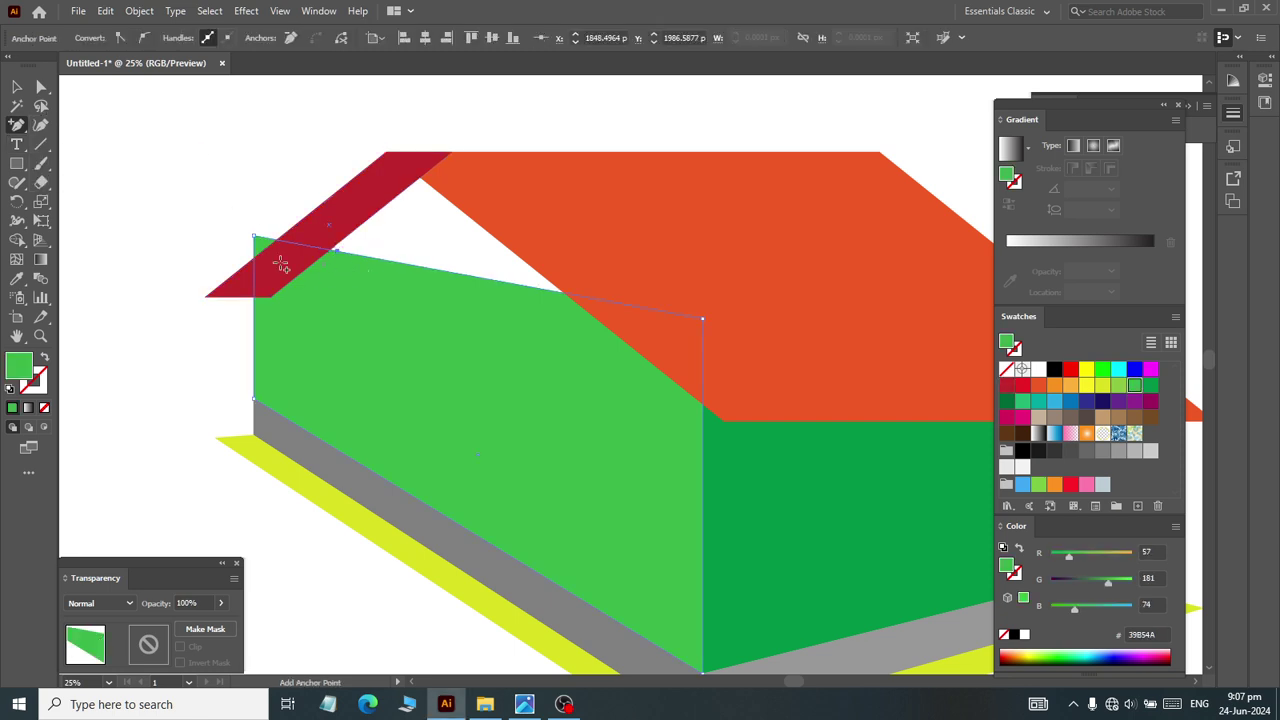
{"action": "key", "text": "ctrl+z"}
{"action": "scroll", "coordinate": [335, 248], "scroll_direction": "up", "scroll_amount": 1}
{"action": "scroll", "coordinate": [335, 248], "scroll_direction": "up", "scroll_amount": 3}
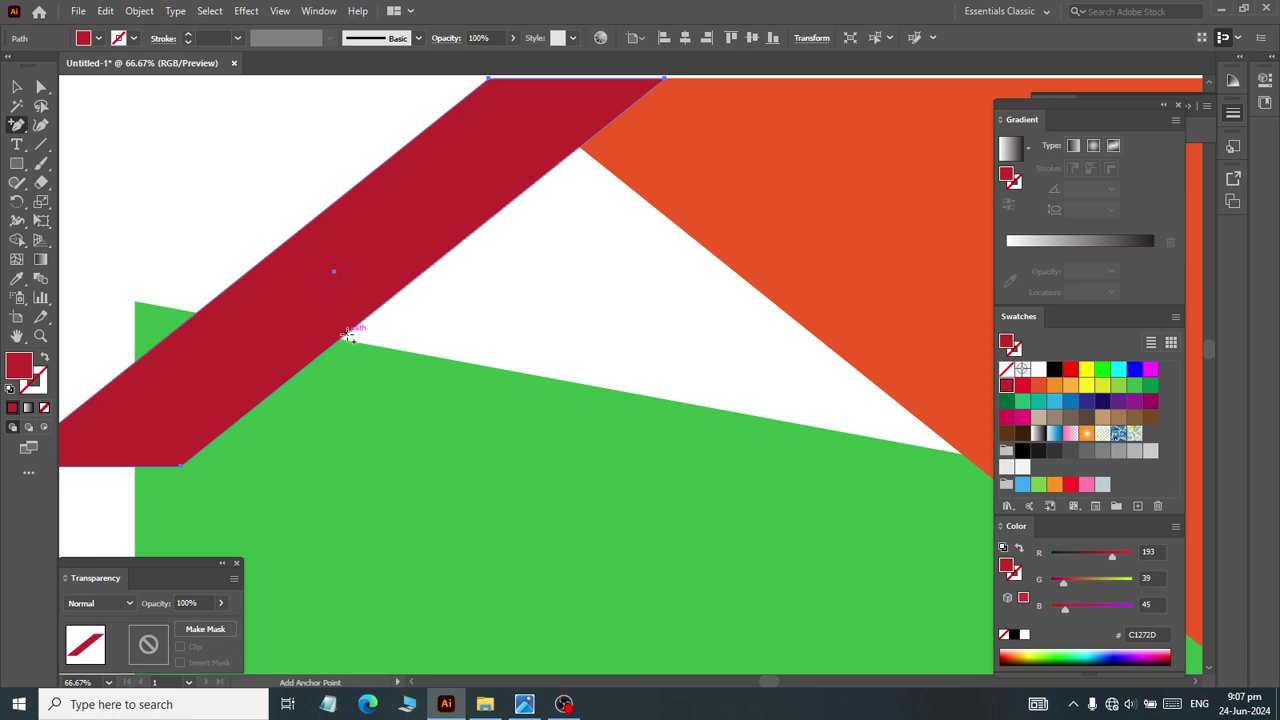
{"action": "left_click", "coordinate": [345, 342]}
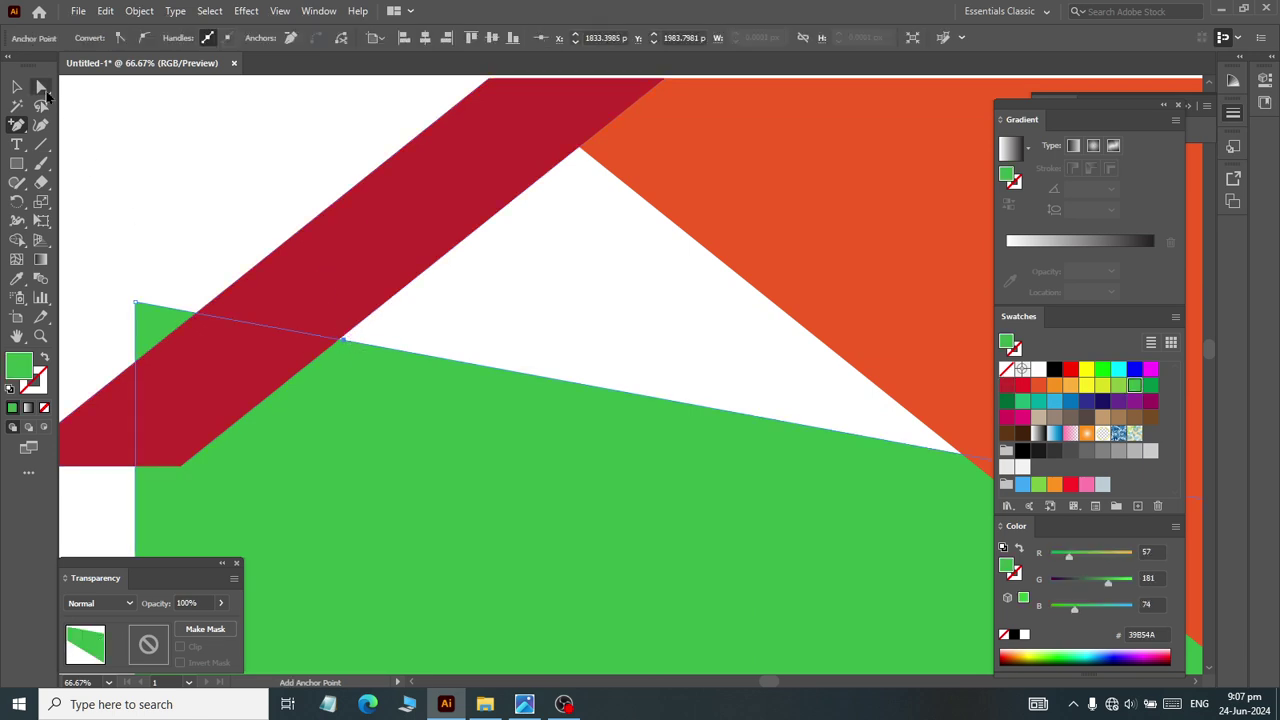
Step: Drag the wall's new point up under the eave, lower its top-left corner, then zoom out
{"action": "left_click", "coordinate": [41, 87]}
{"action": "left_click_drag", "start_coordinate": [349, 342], "coordinate": [586, 107]}
{"action": "scroll", "coordinate": [522, 160], "scroll_direction": "down", "scroll_amount": 2}
{"action": "scroll", "coordinate": [396, 246], "scroll_direction": "up", "scroll_amount": 4}
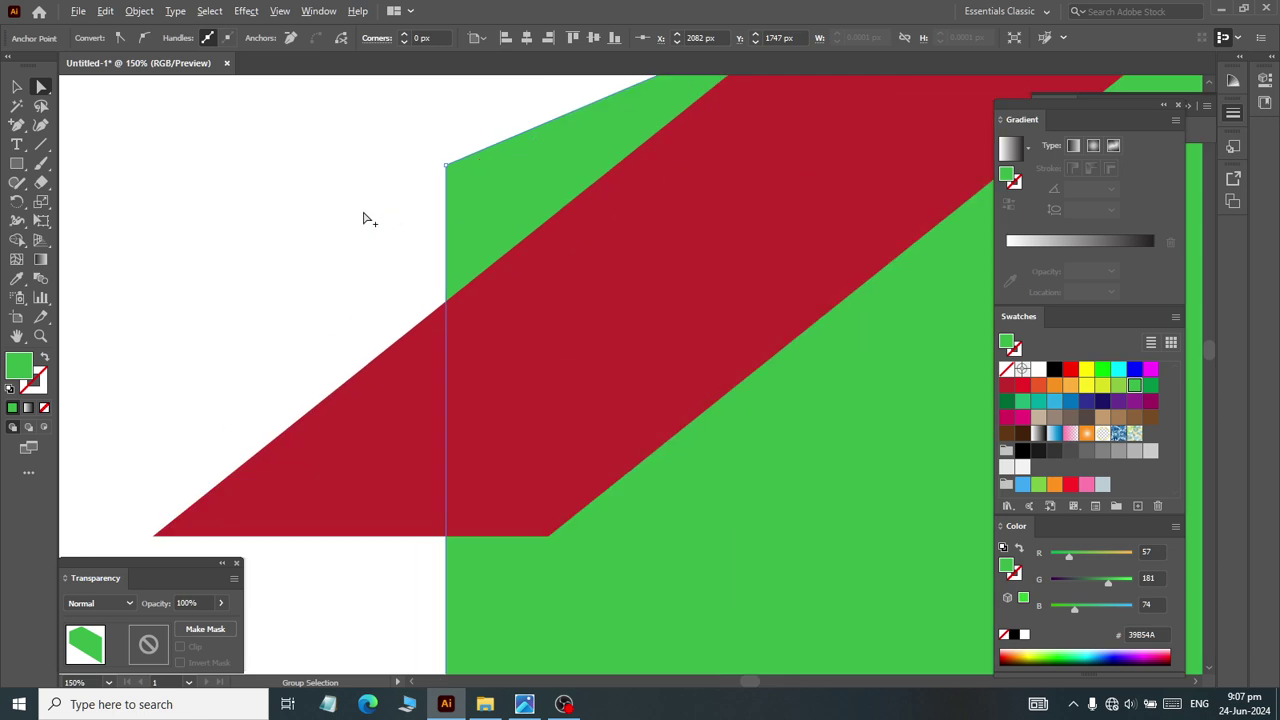
{"action": "left_click", "coordinate": [445, 165]}
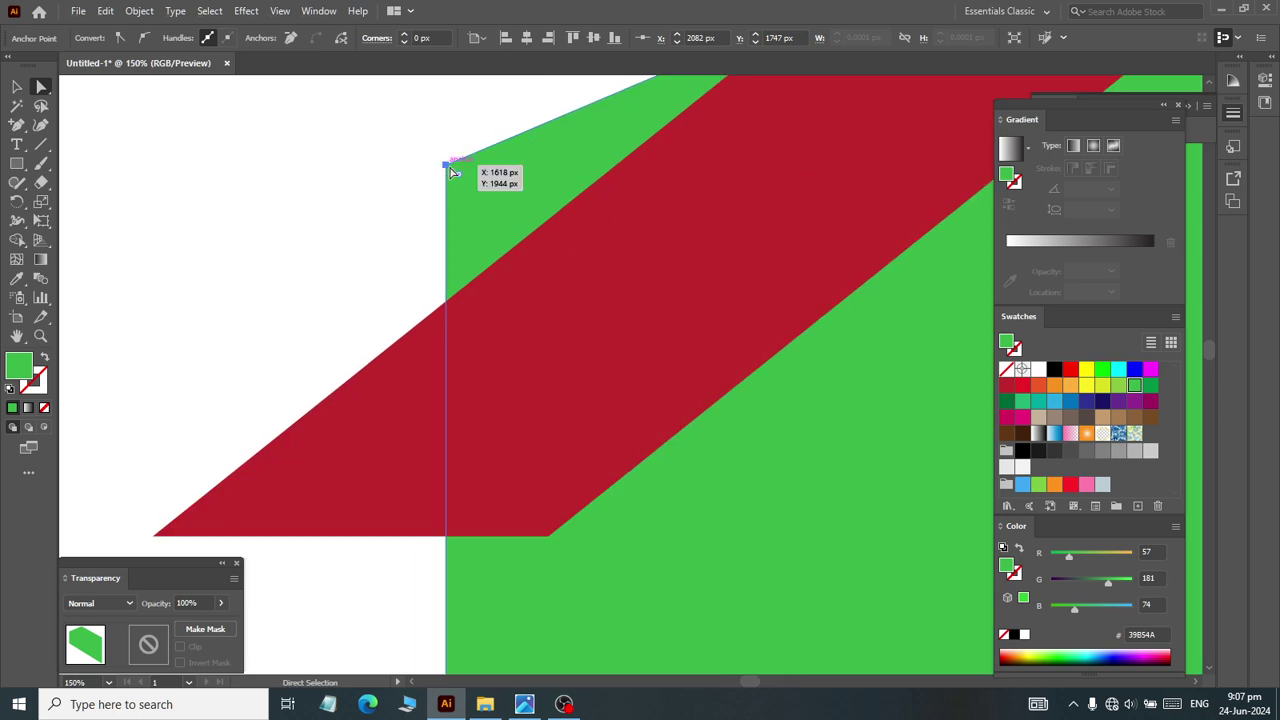
{"action": "left_click_drag", "start_coordinate": [450, 168], "coordinate": [450, 203]}
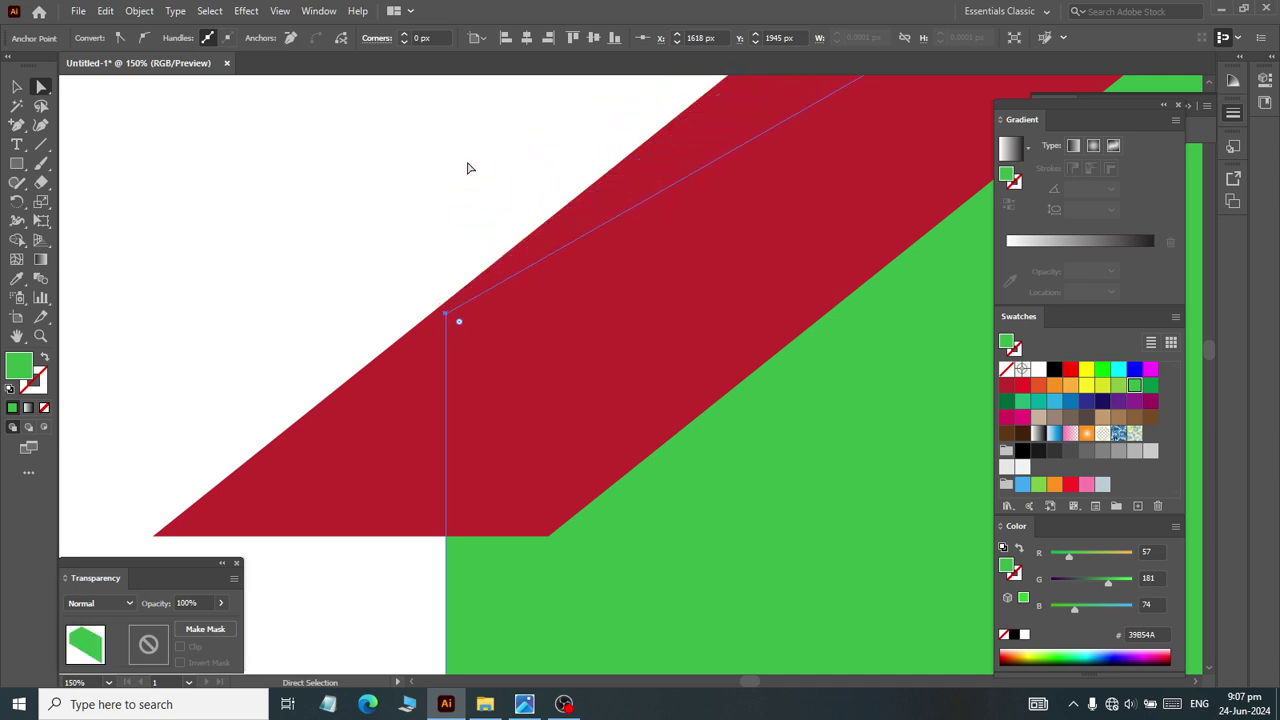
{"action": "key", "text": "ctrl+minus"}
{"action": "key", "text": "ctrl+minus"}
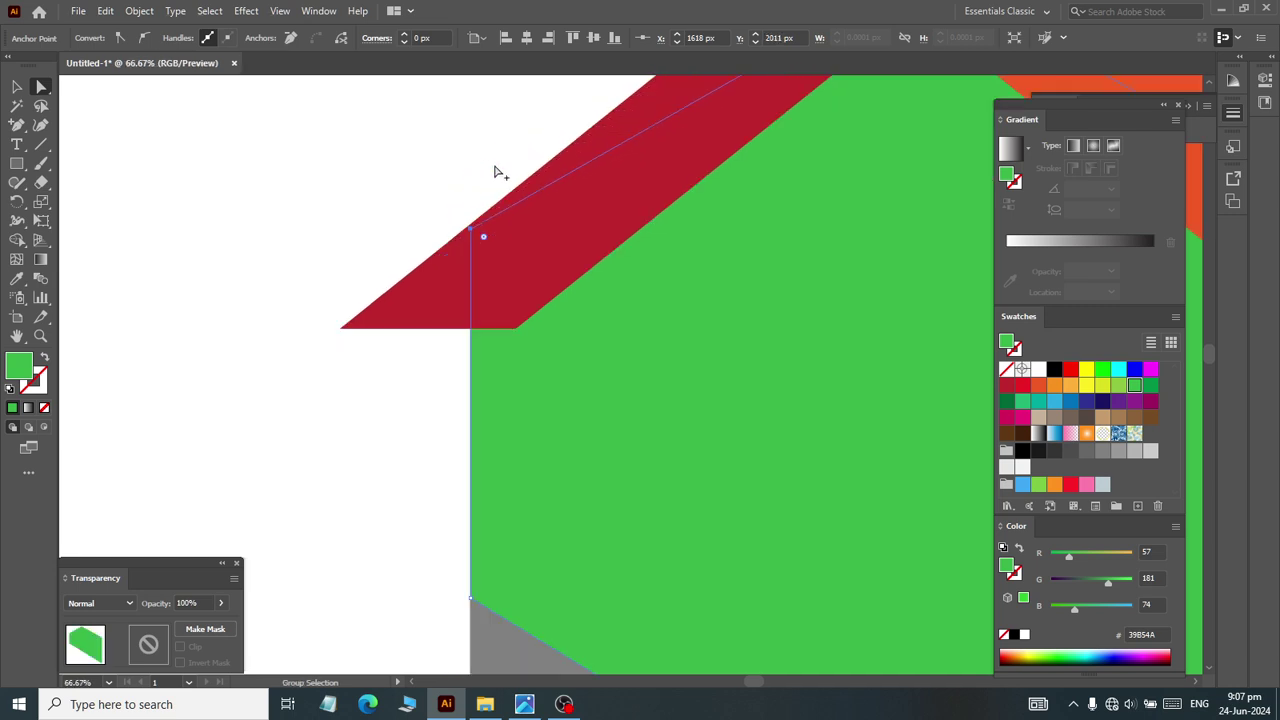
{"action": "key", "text": "ctrl+minus"}
{"action": "key", "text": "ctrl+minus"}
{"action": "key", "text": "ctrl+minus"}
{"action": "key", "text": "ctrl+minus"}
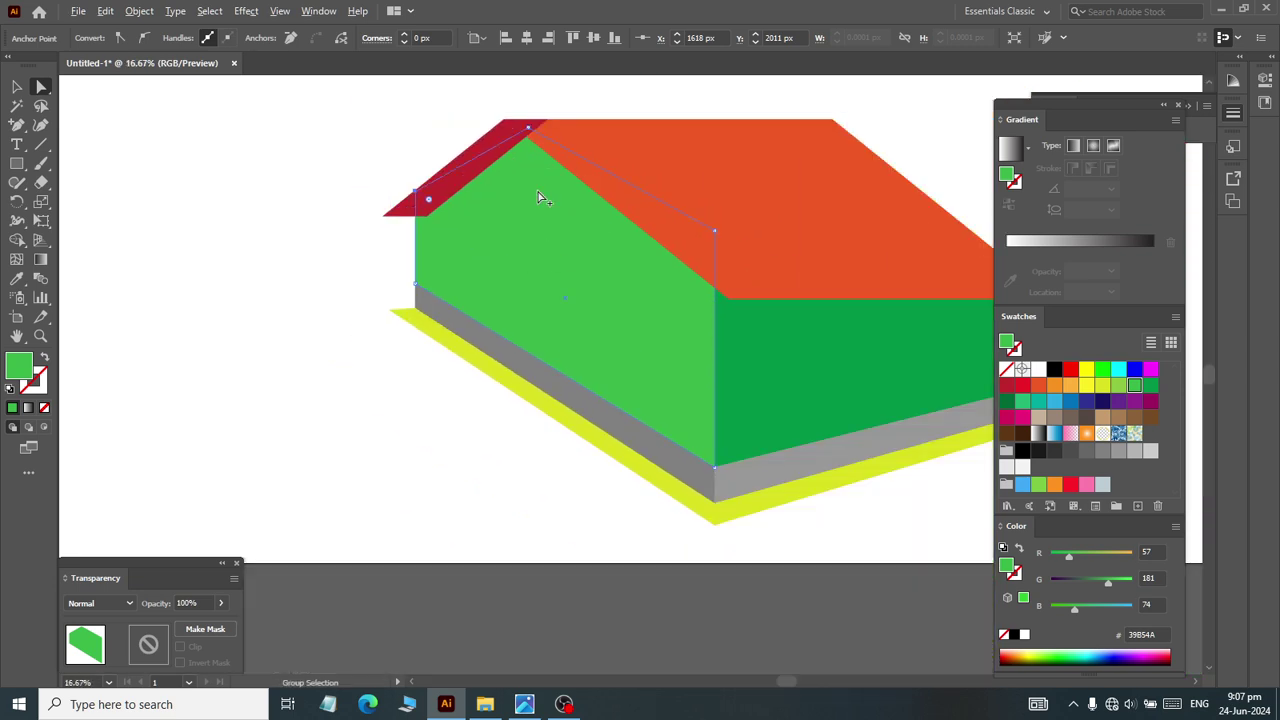
{"action": "left_click", "coordinate": [22, 90]}
Step: Bring the orange roof in front of the walls with Arrange > Bring to Front
{"action": "left_click", "coordinate": [195, 263]}
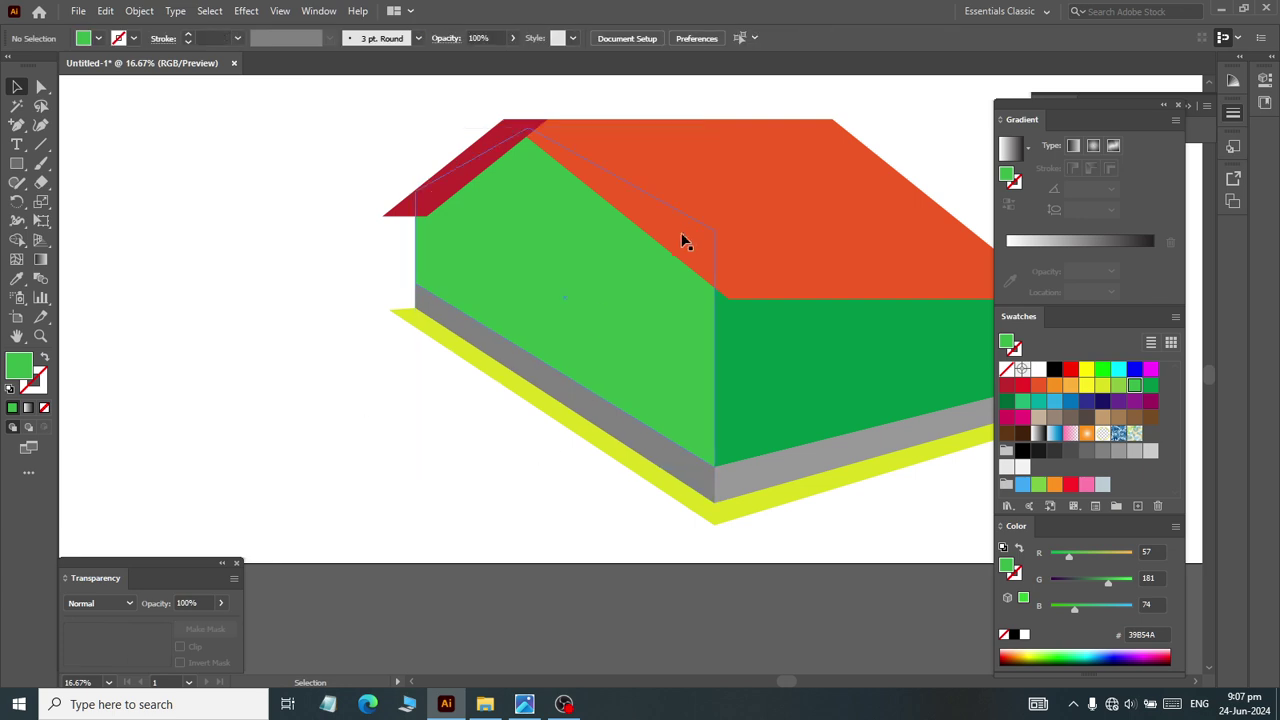
{"action": "right_click", "coordinate": [683, 199]}
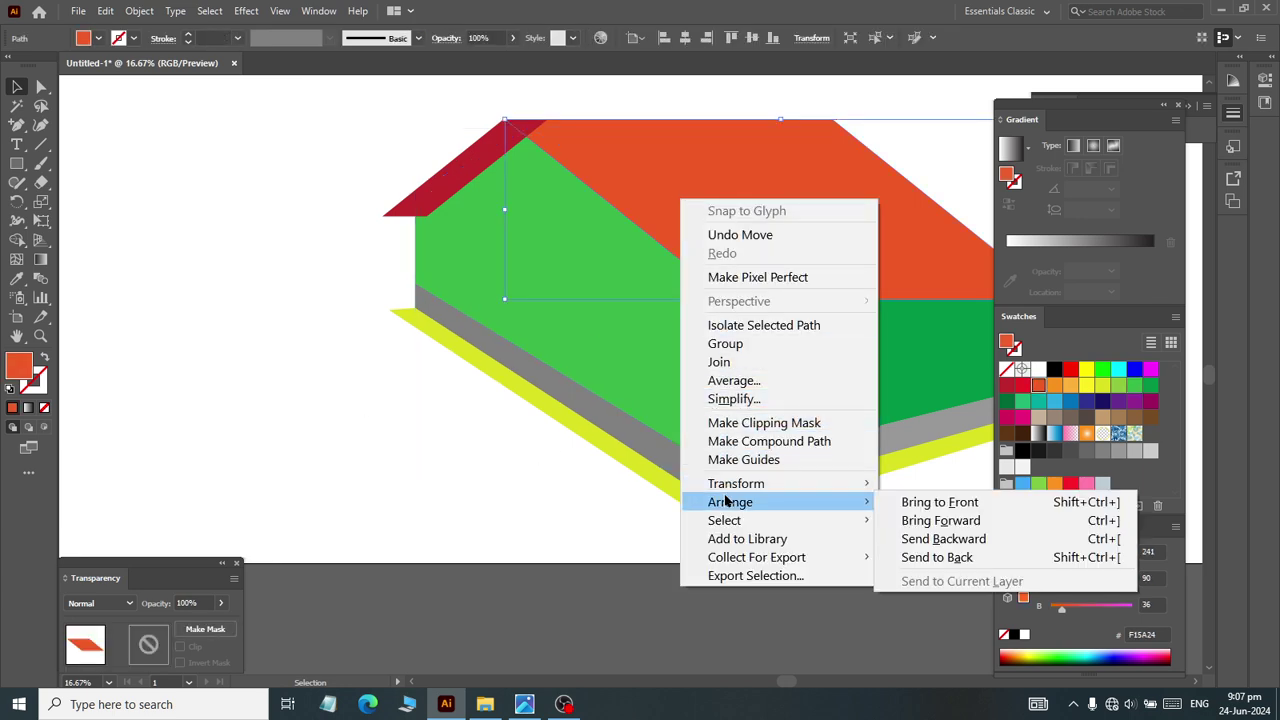
{"action": "mouse_move", "coordinate": [736, 483]}
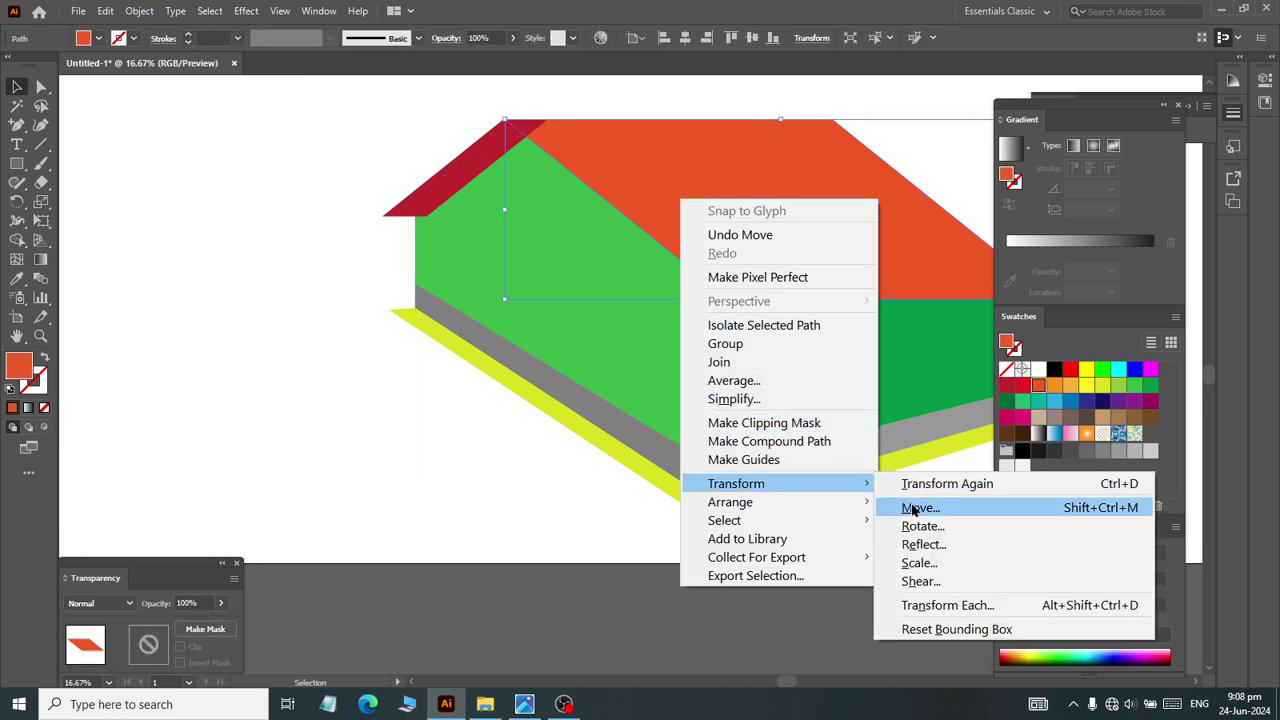
{"action": "left_click", "coordinate": [905, 503]}
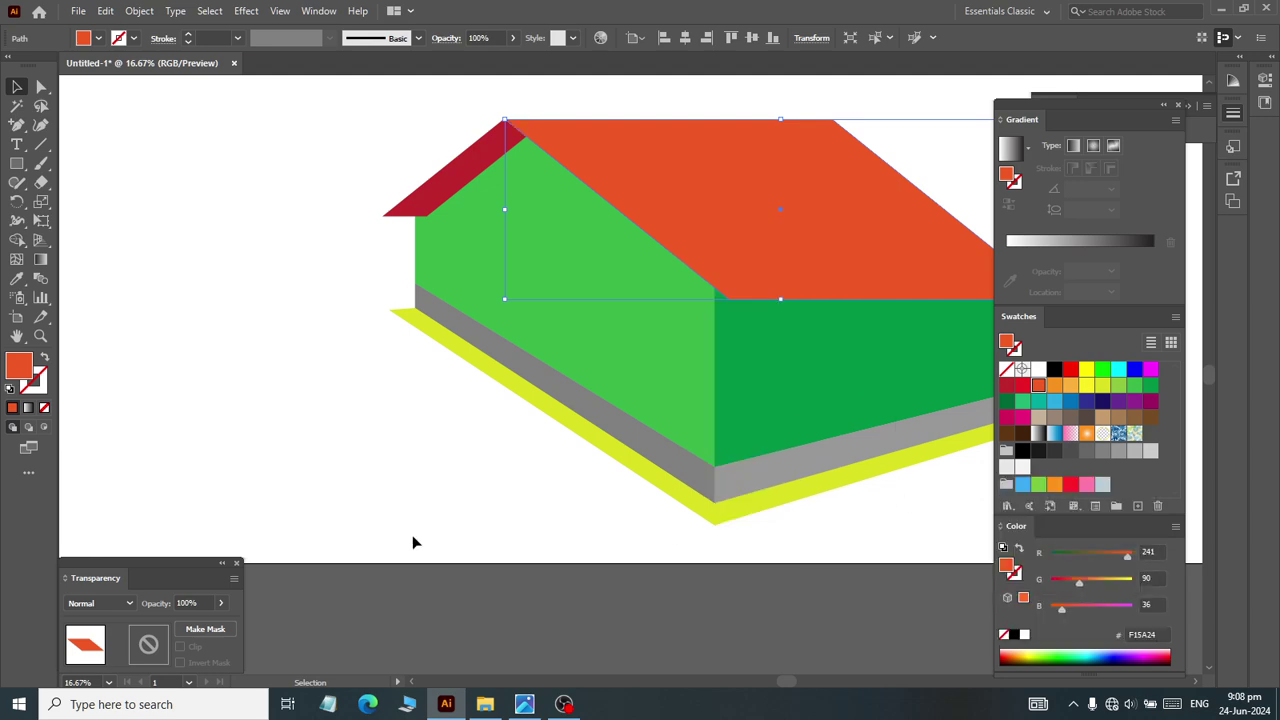
{"action": "left_click", "coordinate": [414, 540]}
{"action": "scroll", "coordinate": [405, 445], "scroll_direction": "down", "scroll_amount": 3}
{"action": "scroll", "coordinate": [628, 390], "scroll_direction": "up", "scroll_amount": 2}
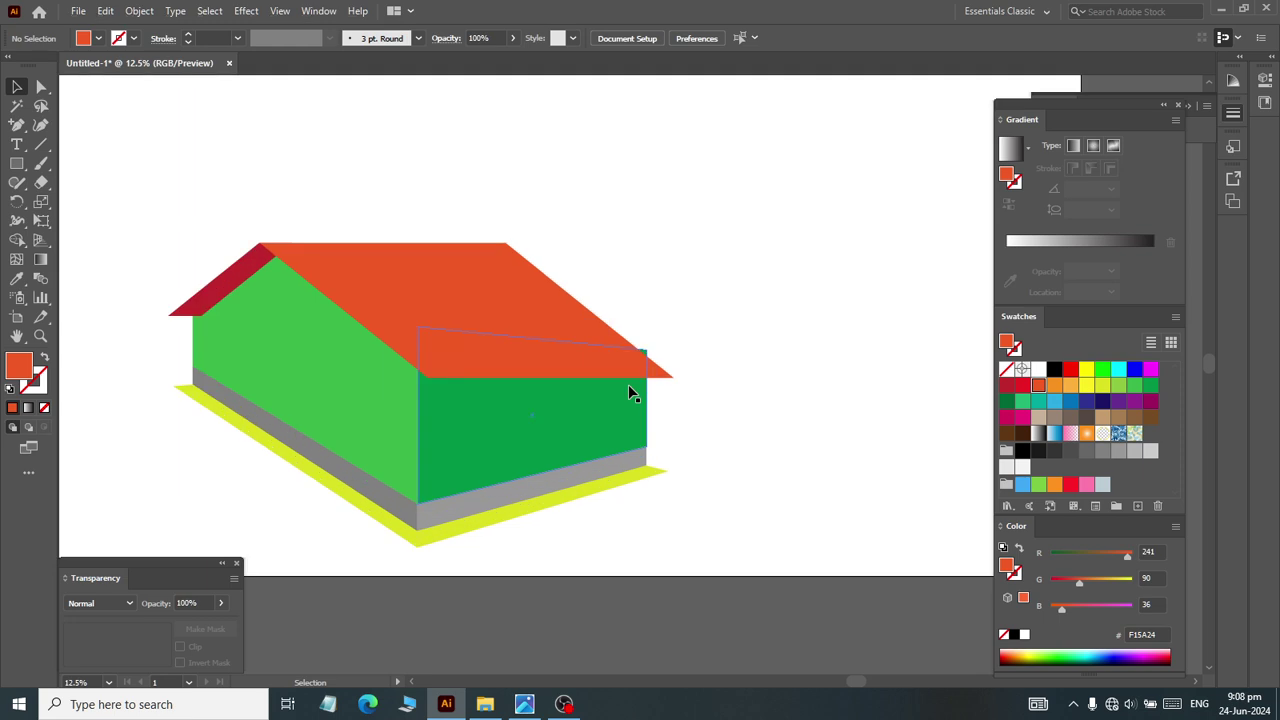
{"action": "scroll", "coordinate": [494, 418], "scroll_direction": "left", "scroll_amount": 1}
{"action": "scroll", "coordinate": [577, 451], "scroll_direction": "up", "scroll_amount": 1}
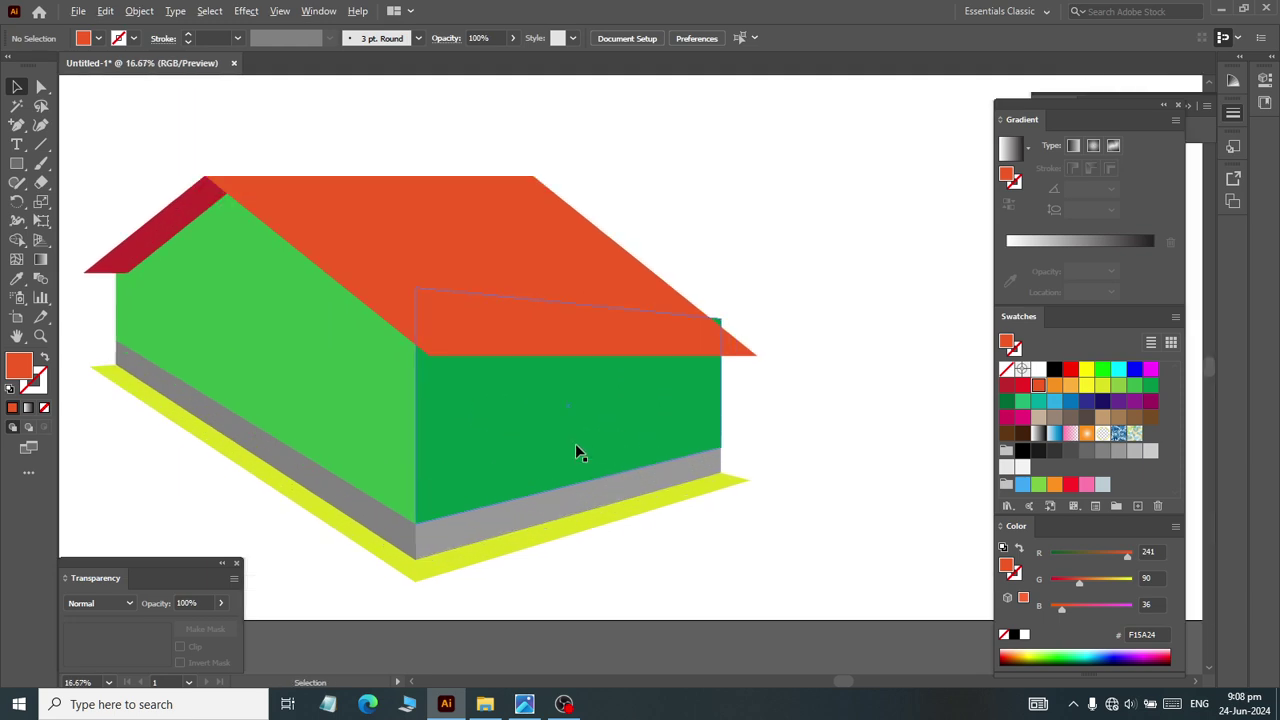
Step: Pull the roof's lower-left corner down three extra nudges and compare with the reference picture
{"action": "left_click", "coordinate": [41, 87]}
{"action": "left_click", "coordinate": [440, 356]}
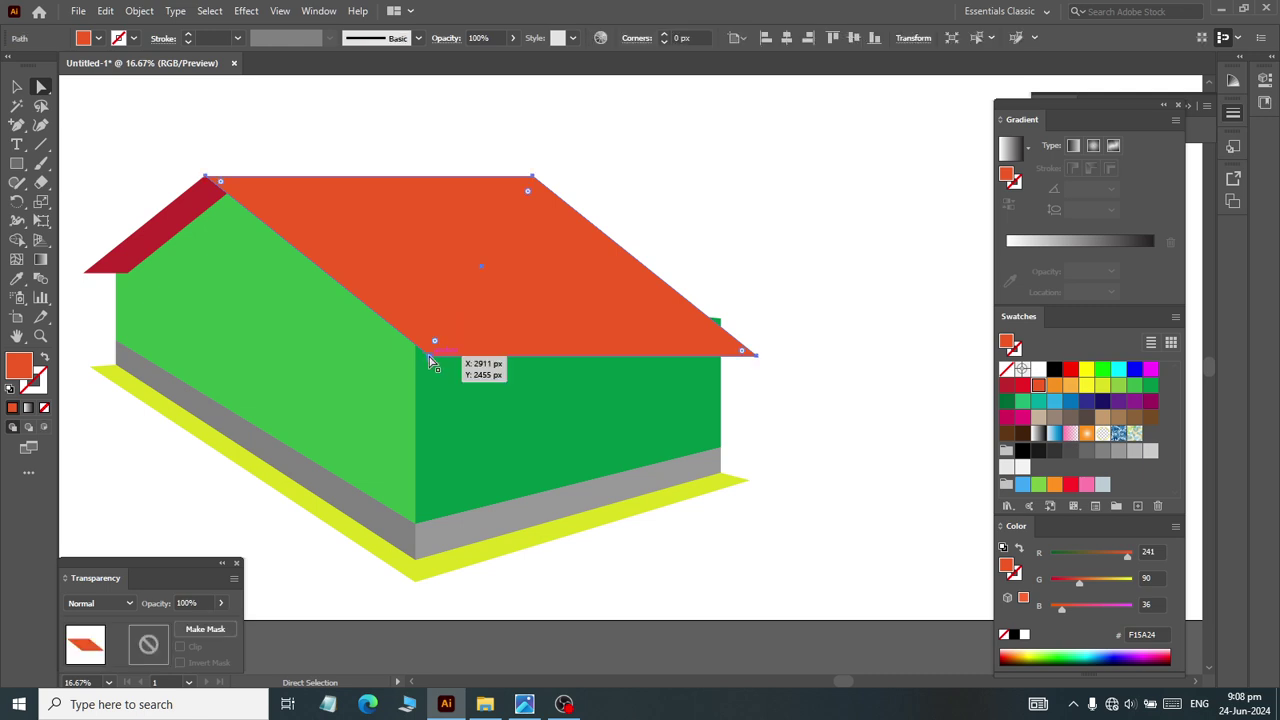
{"action": "left_click_drag", "start_coordinate": [440, 356], "coordinate": [757, 366]}
{"action": "left_click_drag", "start_coordinate": [432, 356], "coordinate": [492, 435]}
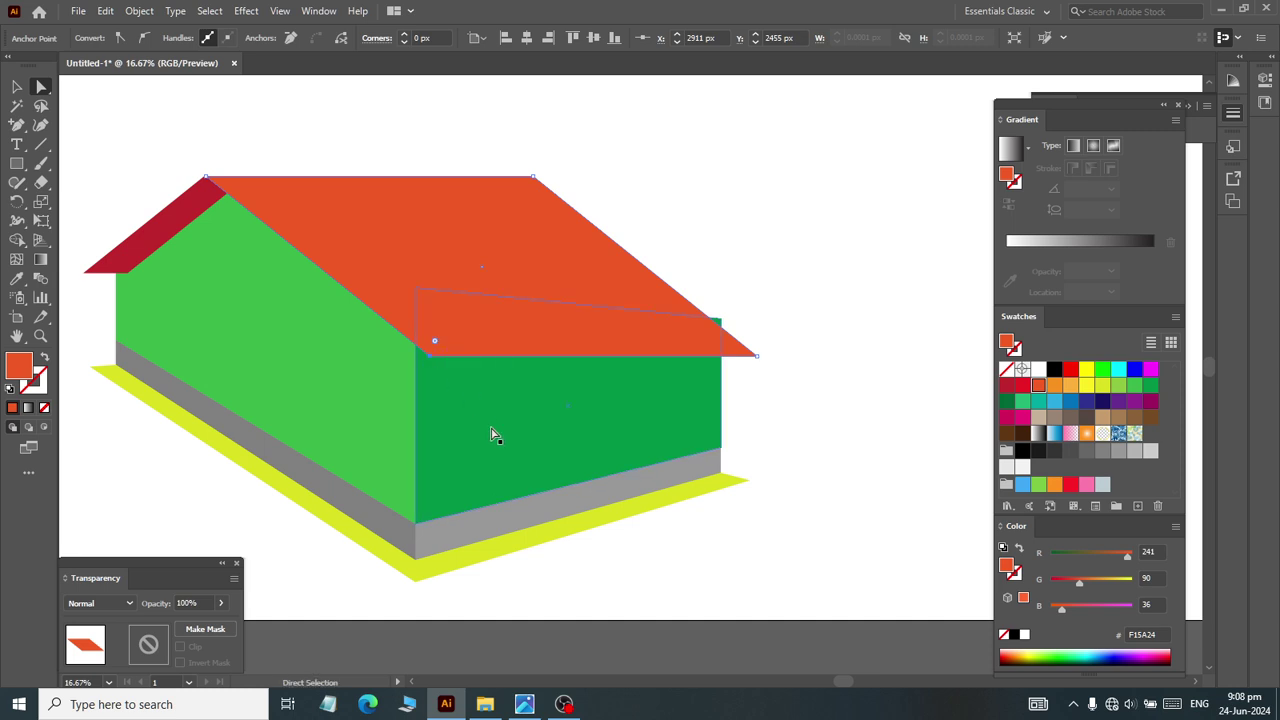
{"action": "key", "text": "Down"}
{"action": "key", "text": "Down"}
{"action": "key", "text": "Down"}
{"action": "key", "text": "Down"}
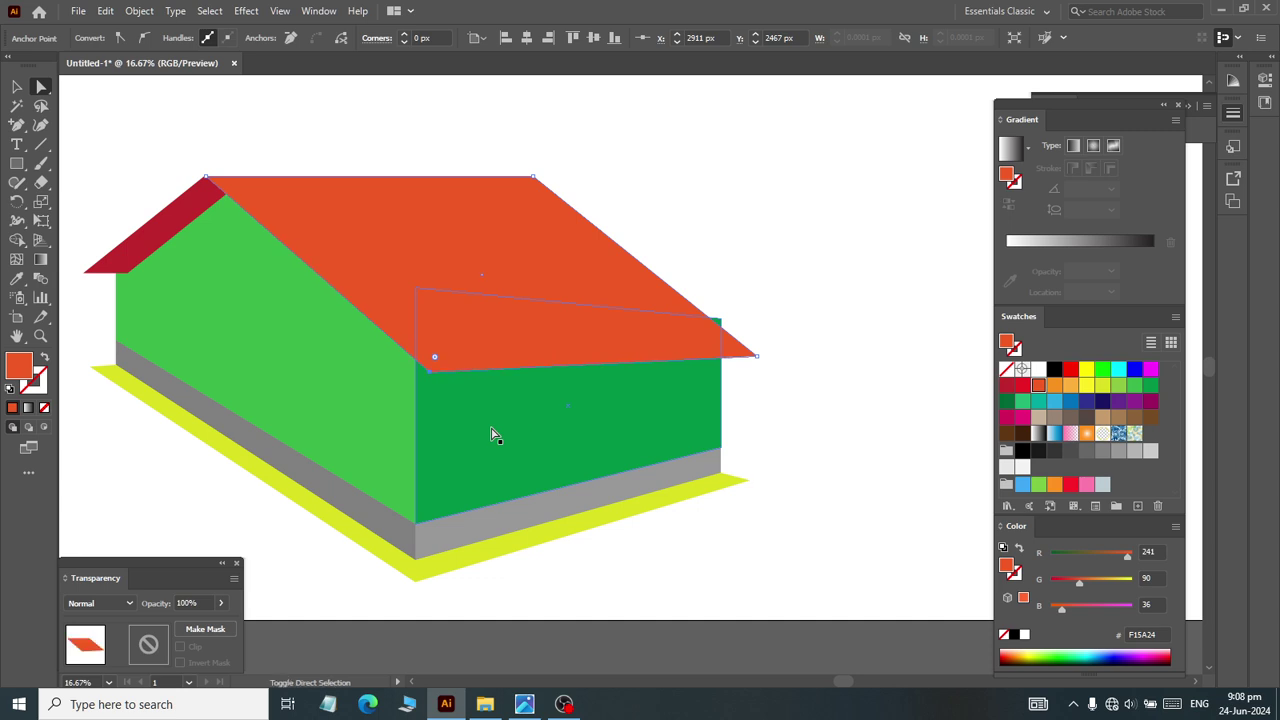
{"action": "key", "text": "Down"}
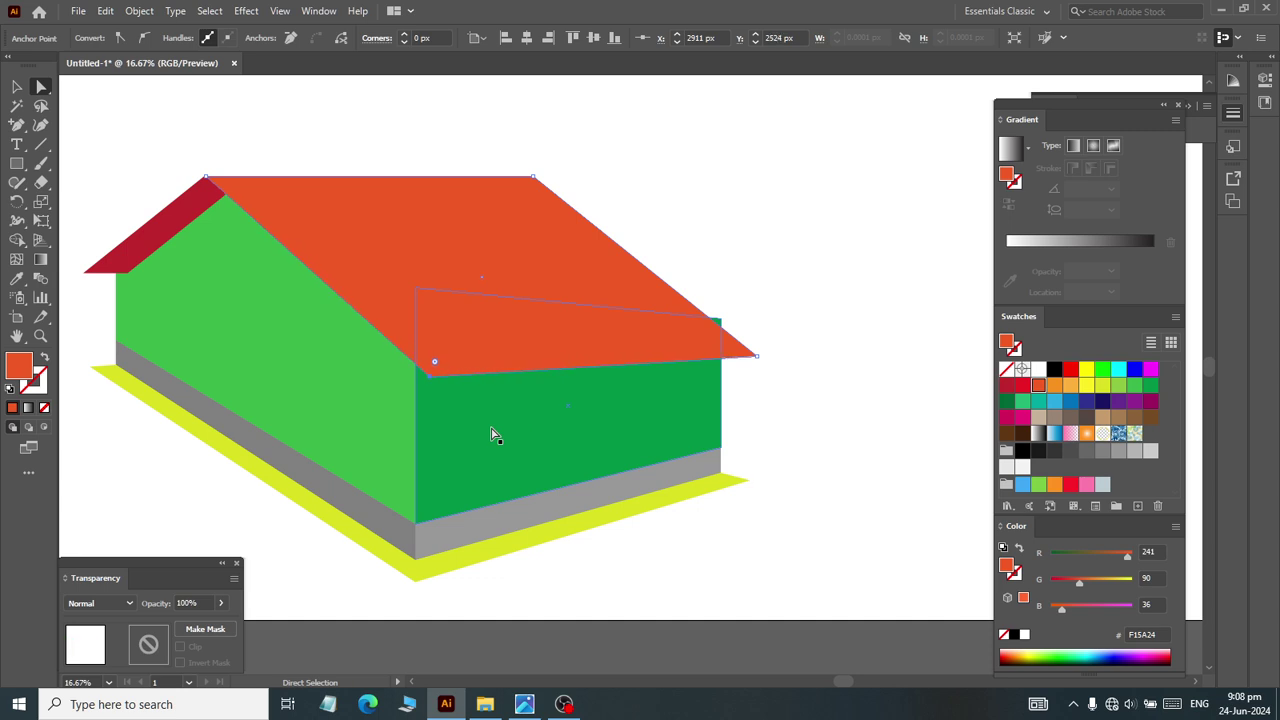
{"action": "key", "text": "Down"}
{"action": "key", "text": "Down"}
{"action": "key", "text": "Down"}
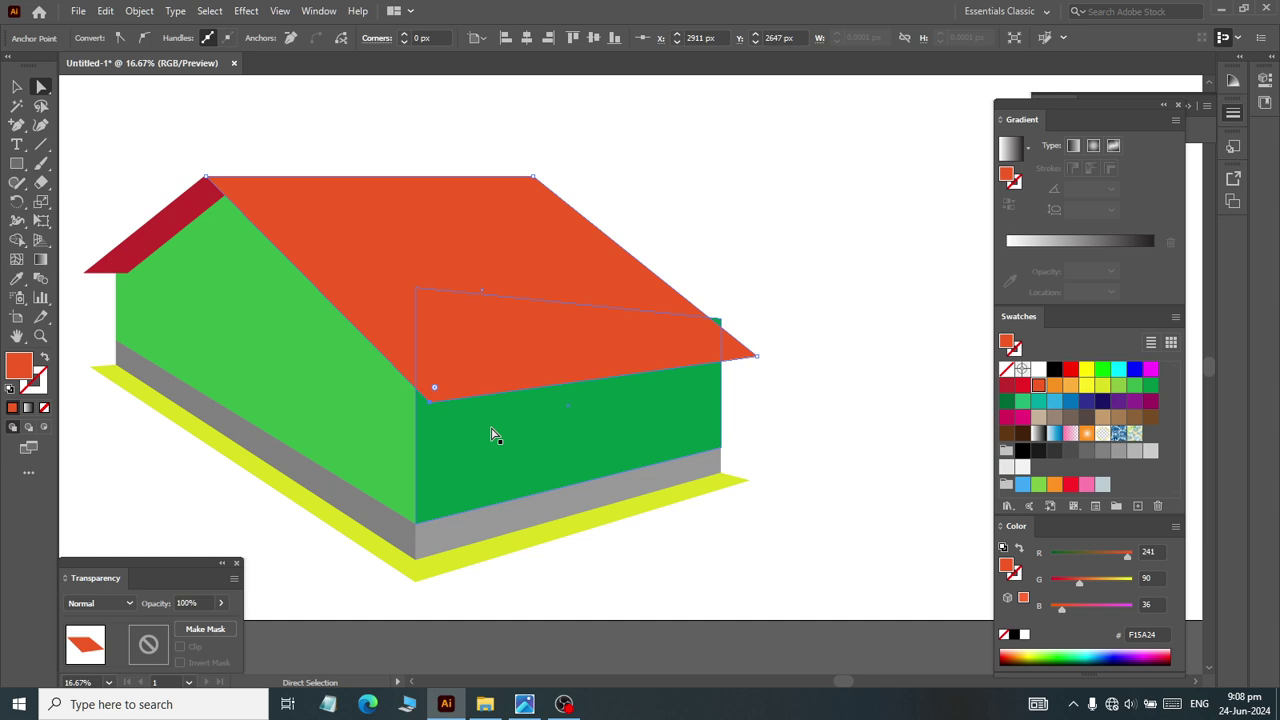
{"action": "key", "text": "alt+Tab"}
{"action": "key", "text": "alt+Tab"}
{"action": "key", "text": "alt+Tab"}
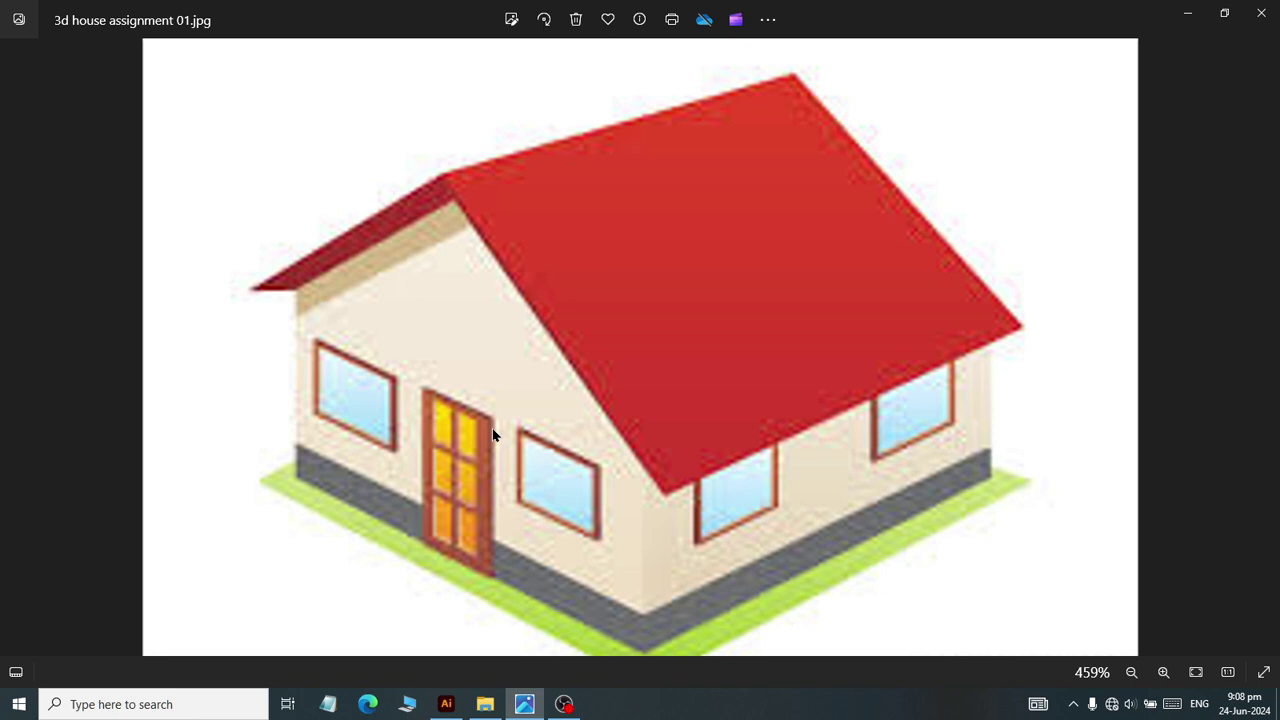
{"action": "key", "text": "alt+Tab"}
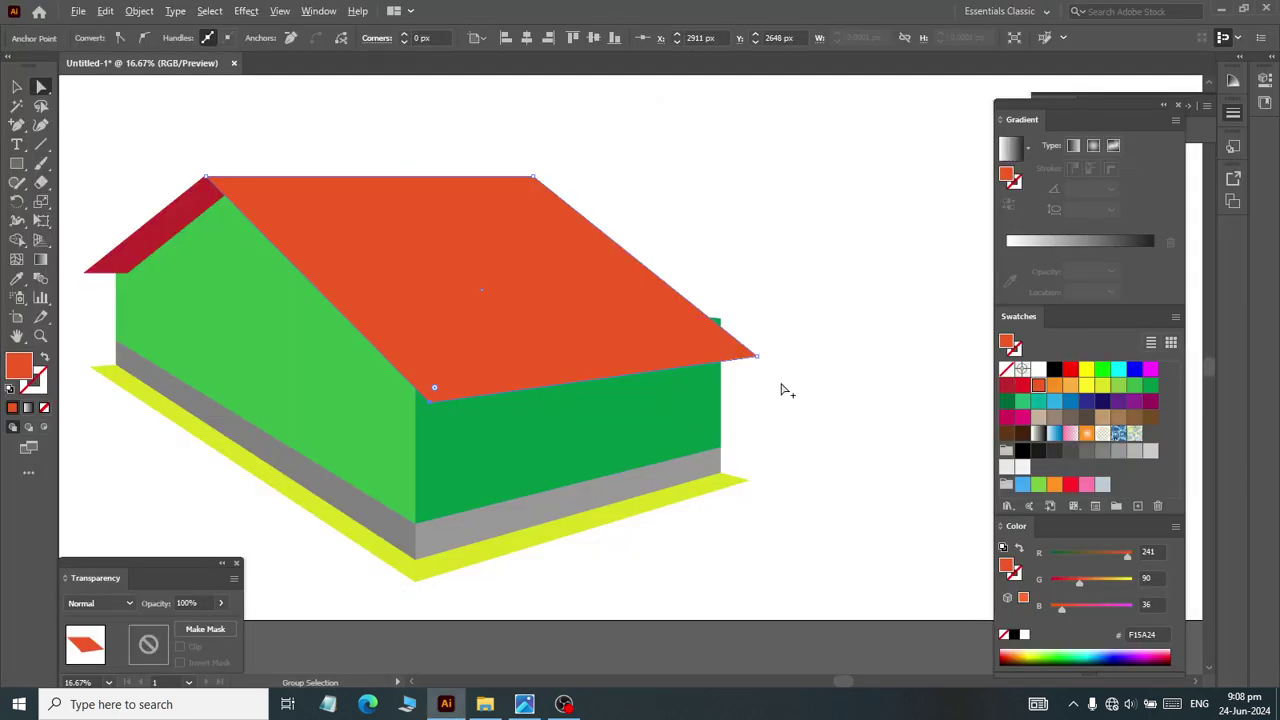
Step: Nudge the roof's lower-left corner up two steps
{"action": "scroll", "coordinate": [780, 383], "scroll_direction": "up", "scroll_amount": 2}
{"action": "scroll", "coordinate": [760, 390], "scroll_direction": "up", "scroll_amount": 2}
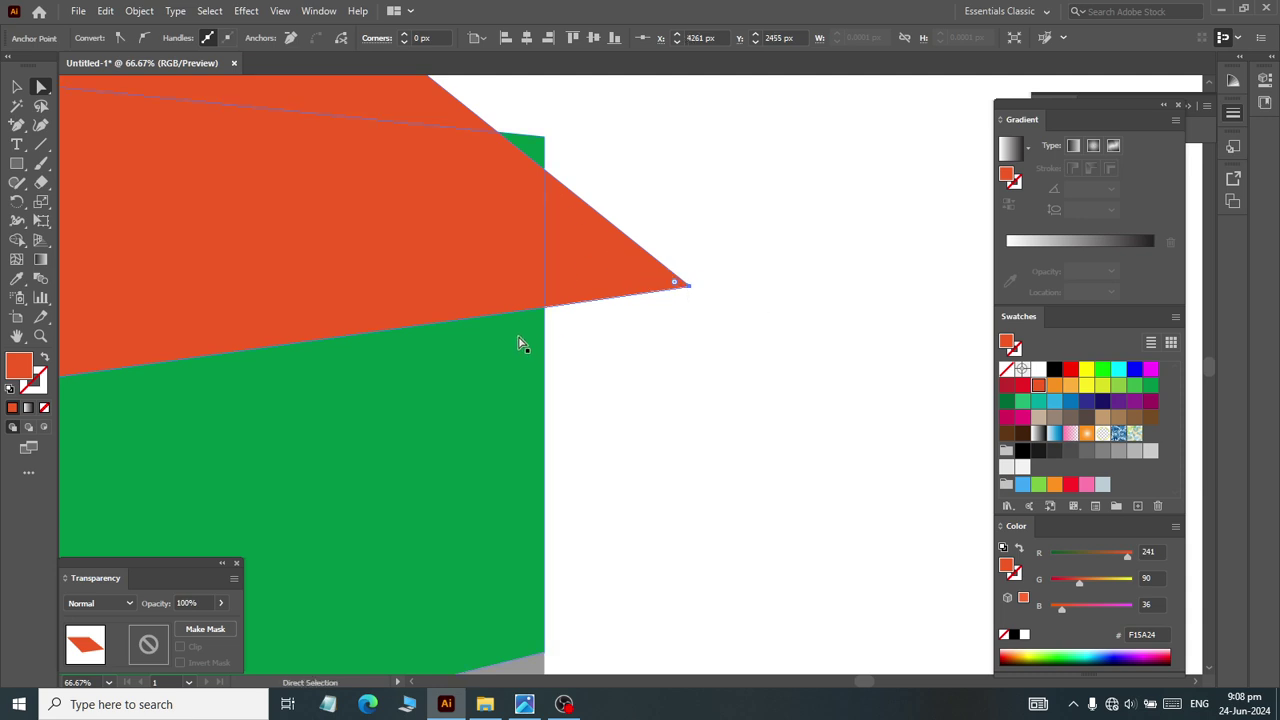
{"action": "scroll", "coordinate": [517, 331], "scroll_direction": "down", "scroll_amount": 1}
{"action": "scroll", "coordinate": [520, 329], "scroll_direction": "down", "scroll_amount": 1}
{"action": "scroll", "coordinate": [430, 320], "scroll_direction": "down", "scroll_amount": 1}
{"action": "scroll", "coordinate": [340, 312], "scroll_direction": "left", "scroll_amount": 3}
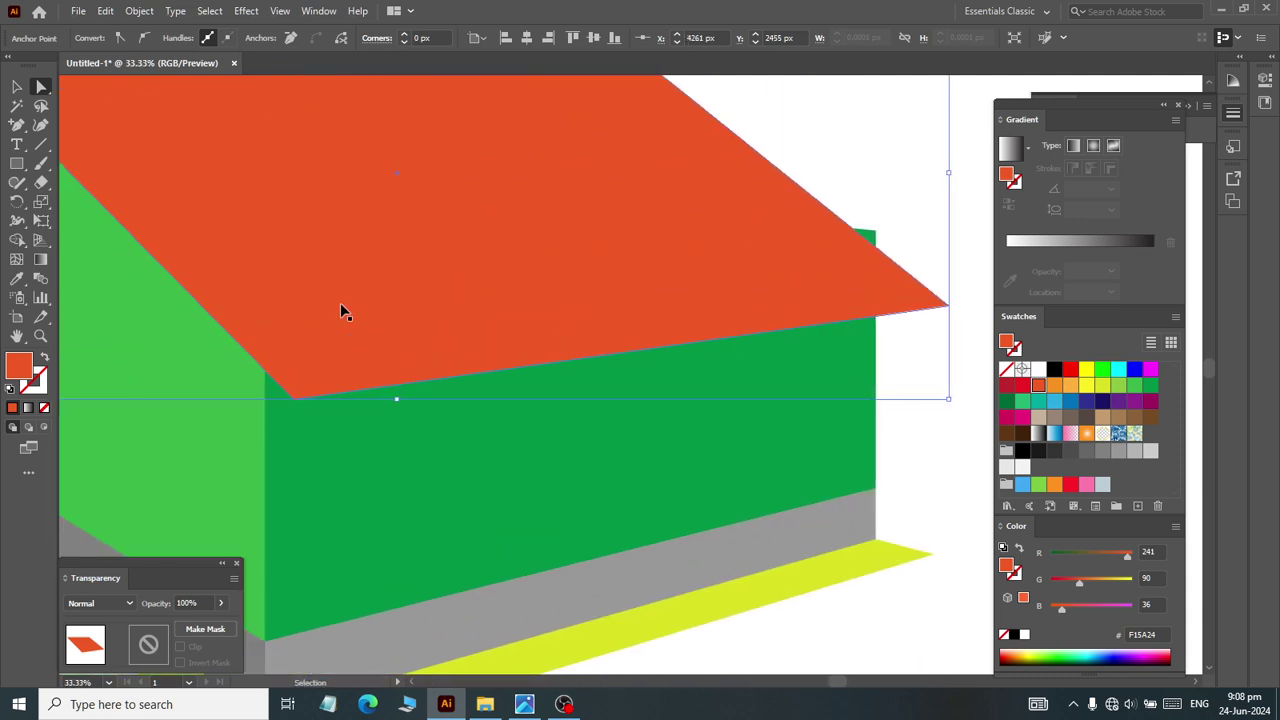
{"action": "left_click", "coordinate": [296, 403]}
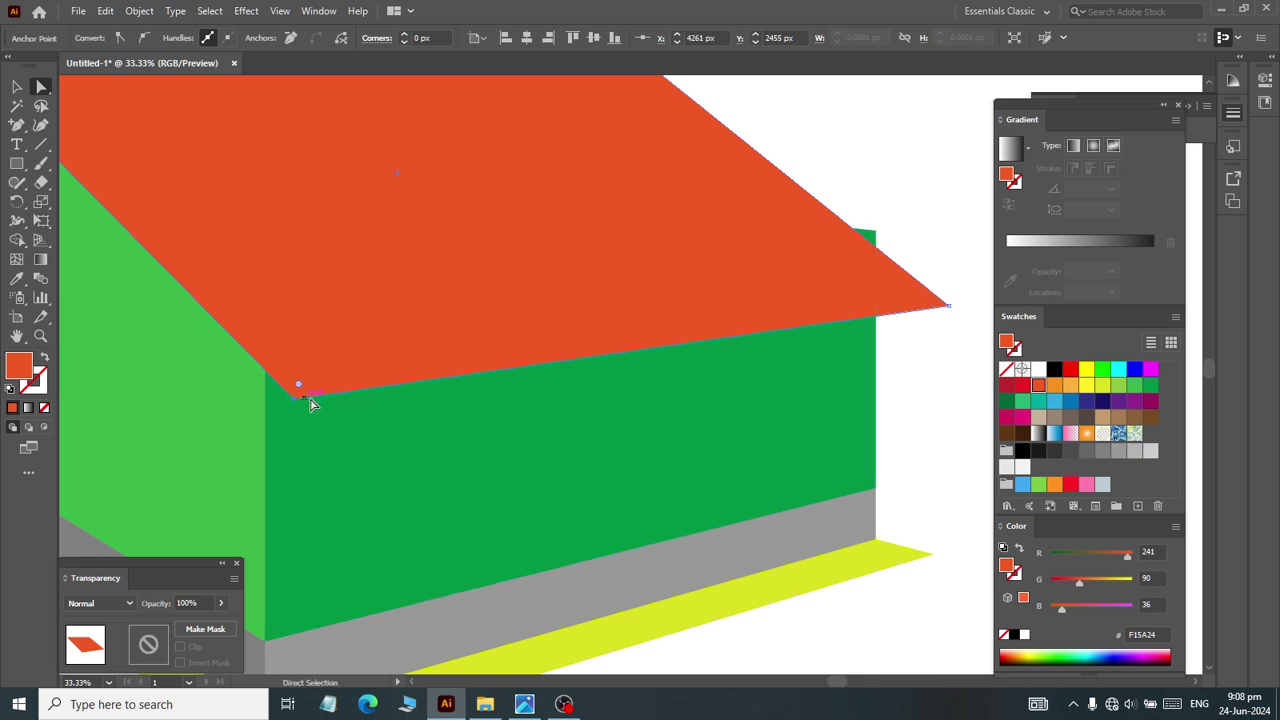
{"action": "key", "text": "Up"}
{"action": "key", "text": "Up"}
{"action": "key", "text": "Up"}
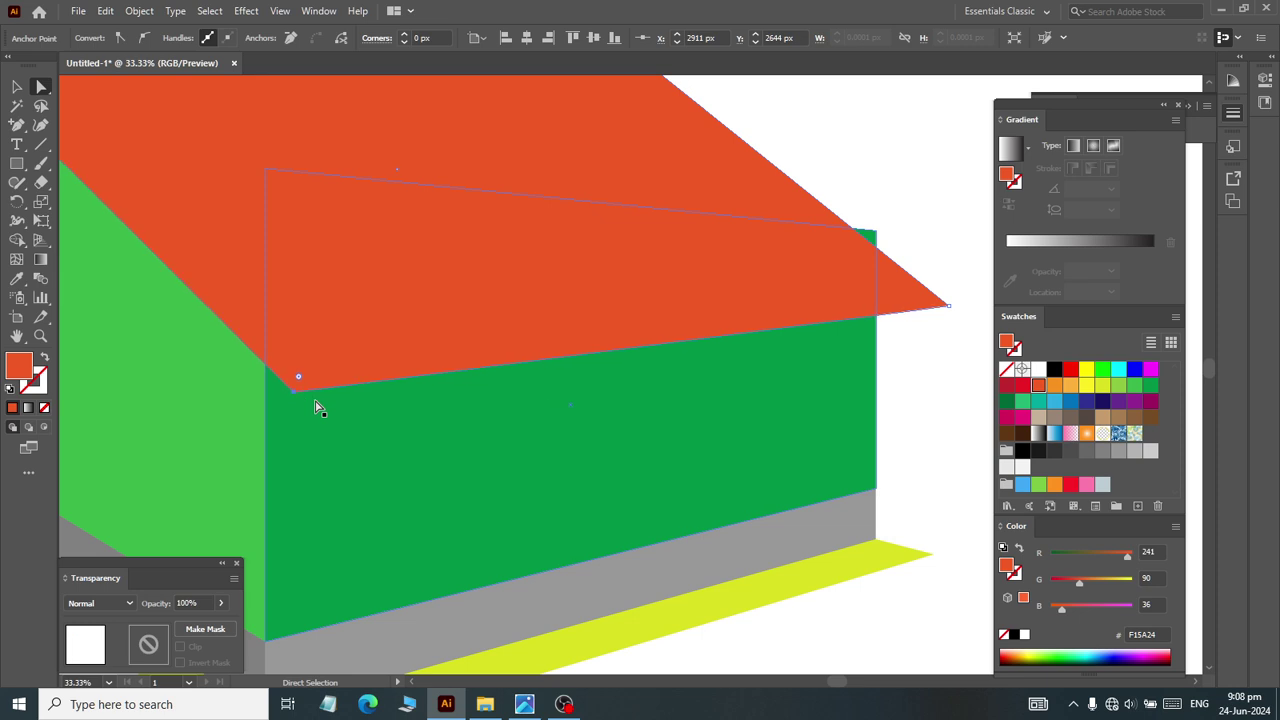
{"action": "key", "text": "Up"}
{"action": "key", "text": "Up"}
{"action": "key", "text": "Up"}
Step: Pull the roof's right tip four steps left, keeping its height unchanged
{"action": "key", "text": "Up"}
{"action": "key", "text": "Up"}
{"action": "key", "text": "Up"}
{"action": "key", "text": "Up"}
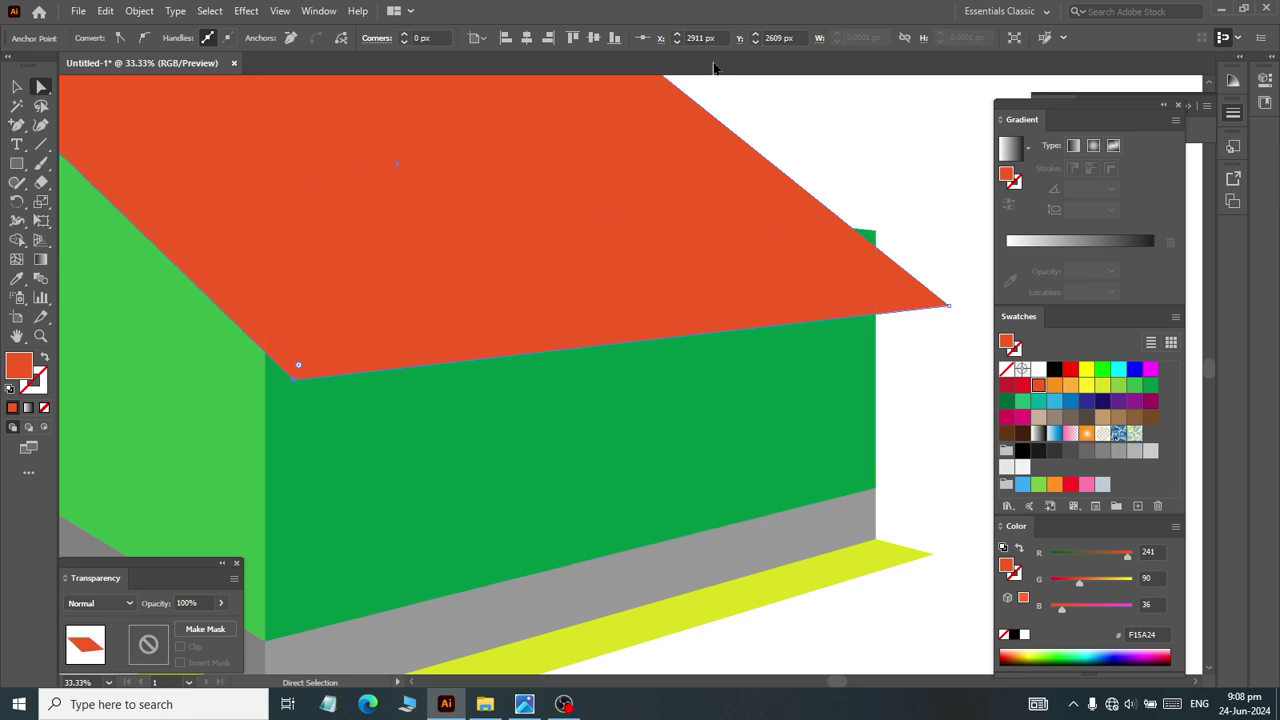
{"action": "left_click", "coordinate": [940, 305]}
{"action": "key", "text": "Up"}
{"action": "key", "text": "Up"}
{"action": "key", "text": "Up"}
{"action": "key", "text": "Up"}
{"action": "key", "text": "Up"}
{"action": "key", "text": "Up"}
{"action": "key", "text": "Up"}
{"action": "key", "text": "Up"}
{"action": "key", "text": "Up"}
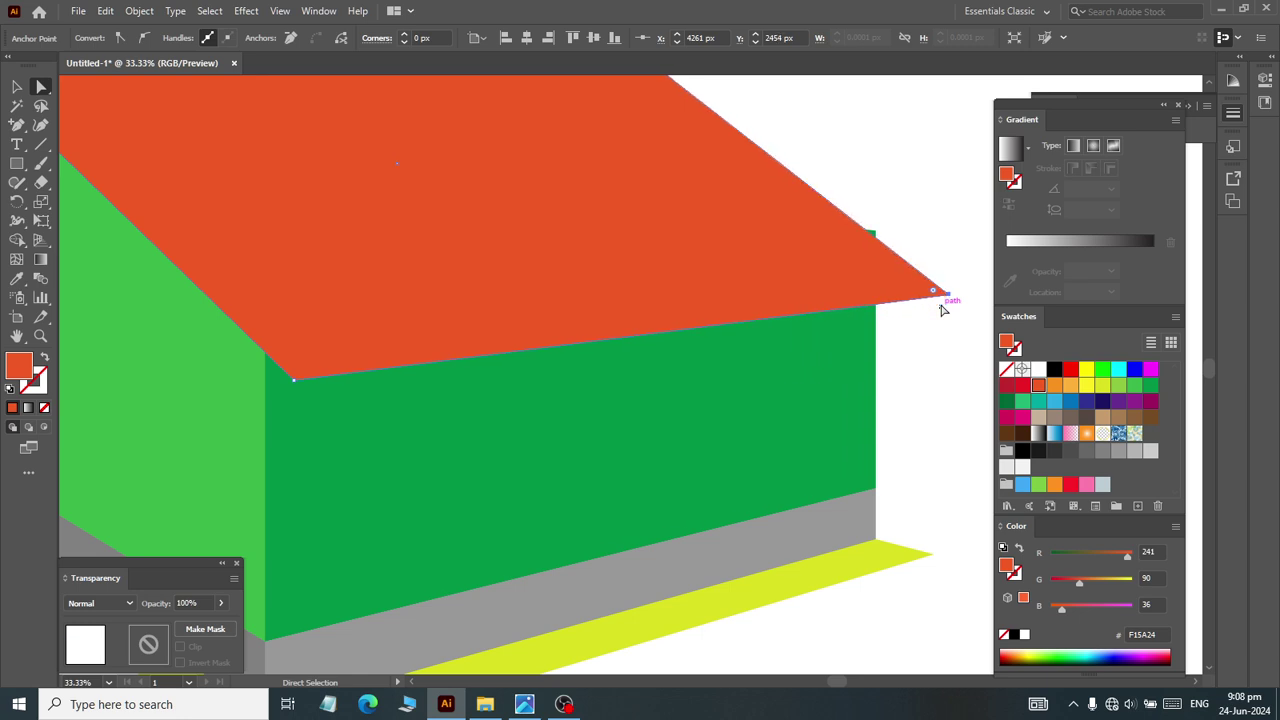
{"action": "key", "text": "Up"}
{"action": "key", "text": "Up"}
{"action": "key", "text": "Up"}
{"action": "key", "text": "Down"}
{"action": "key", "text": "Down"}
{"action": "key", "text": "Down"}
{"action": "key", "text": "Down"}
{"action": "key", "text": "Down"}
{"action": "key", "text": "Down"}
{"action": "key", "text": "Down"}
{"action": "key", "text": "Down"}
{"action": "key", "text": "Down"}
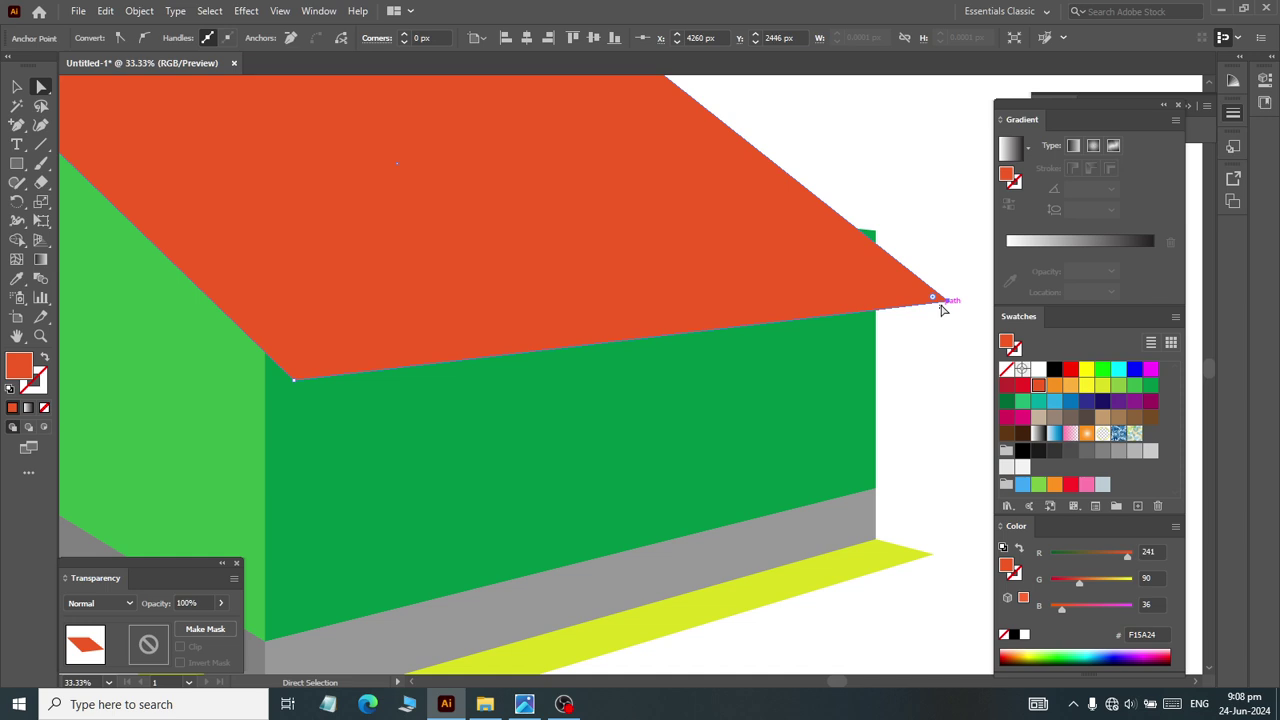
{"action": "key", "text": "Down"}
{"action": "key", "text": "Down"}
{"action": "key", "text": "Down"}
{"action": "key", "text": "Left"}
{"action": "key", "text": "Left"}
{"action": "key", "text": "Left"}
{"action": "key", "text": "Left"}
{"action": "key", "text": "Left"}
{"action": "key", "text": "Left"}
{"action": "key", "text": "Left"}
{"action": "key", "text": "Left"}
{"action": "key", "text": "Left"}
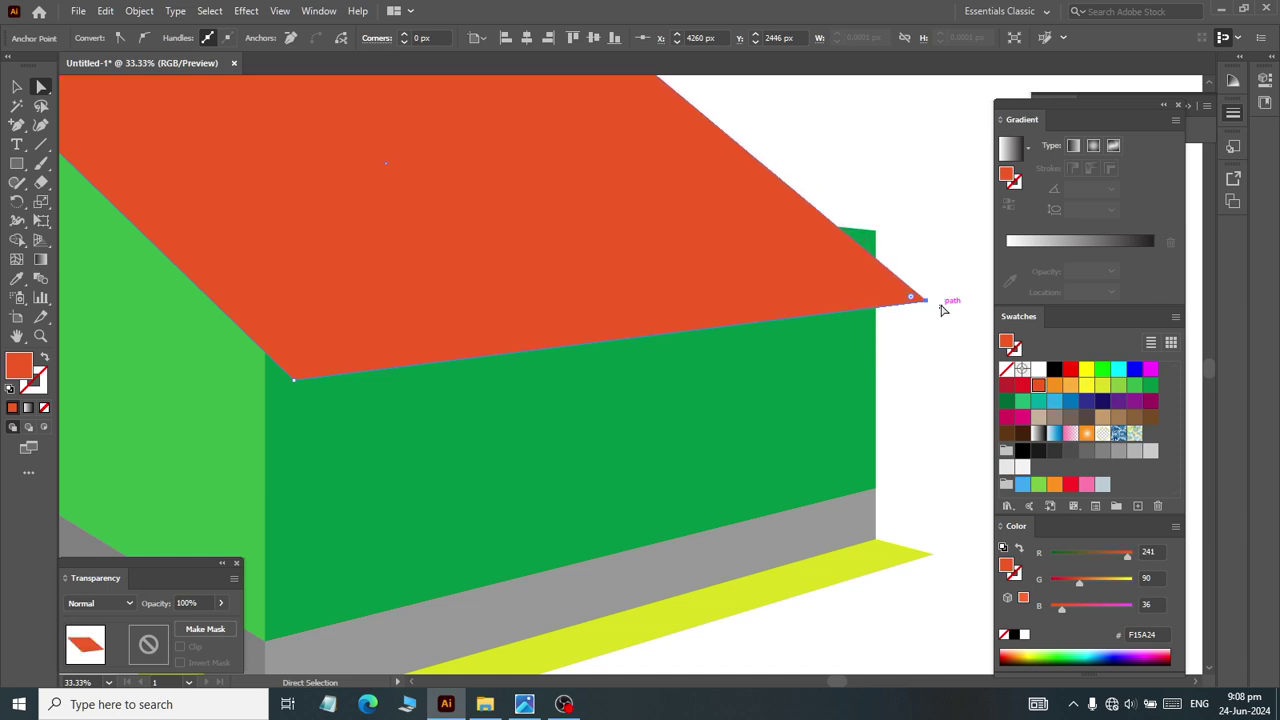
{"action": "key", "text": "Left"}
{"action": "key", "text": "Left"}
{"action": "key", "text": "Left"}
{"action": "key", "text": "Left"}
{"action": "key", "text": "Left"}
{"action": "key", "text": "Left"}
{"action": "key", "text": "Left"}
{"action": "key", "text": "Left"}
{"action": "key", "text": "Left"}
{"action": "key", "text": "Left"}
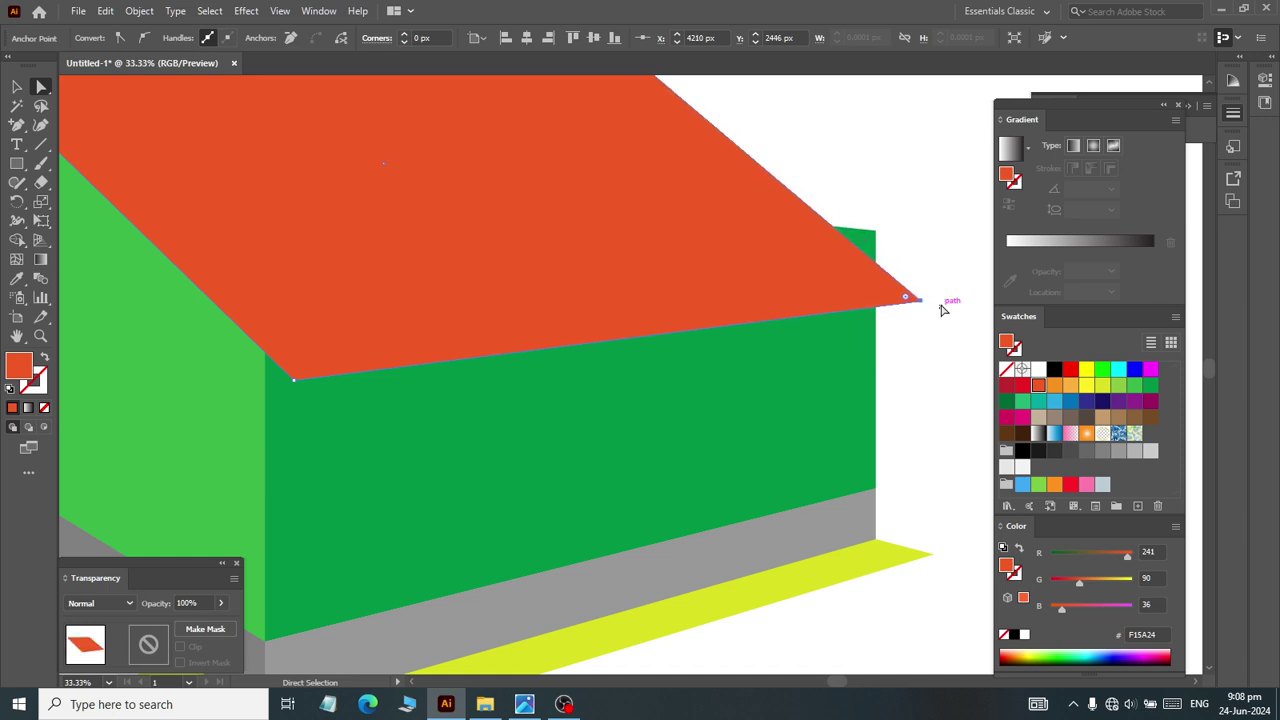
{"action": "key", "text": "Left"}
{"action": "key", "text": "Left"}
{"action": "key", "text": "Left"}
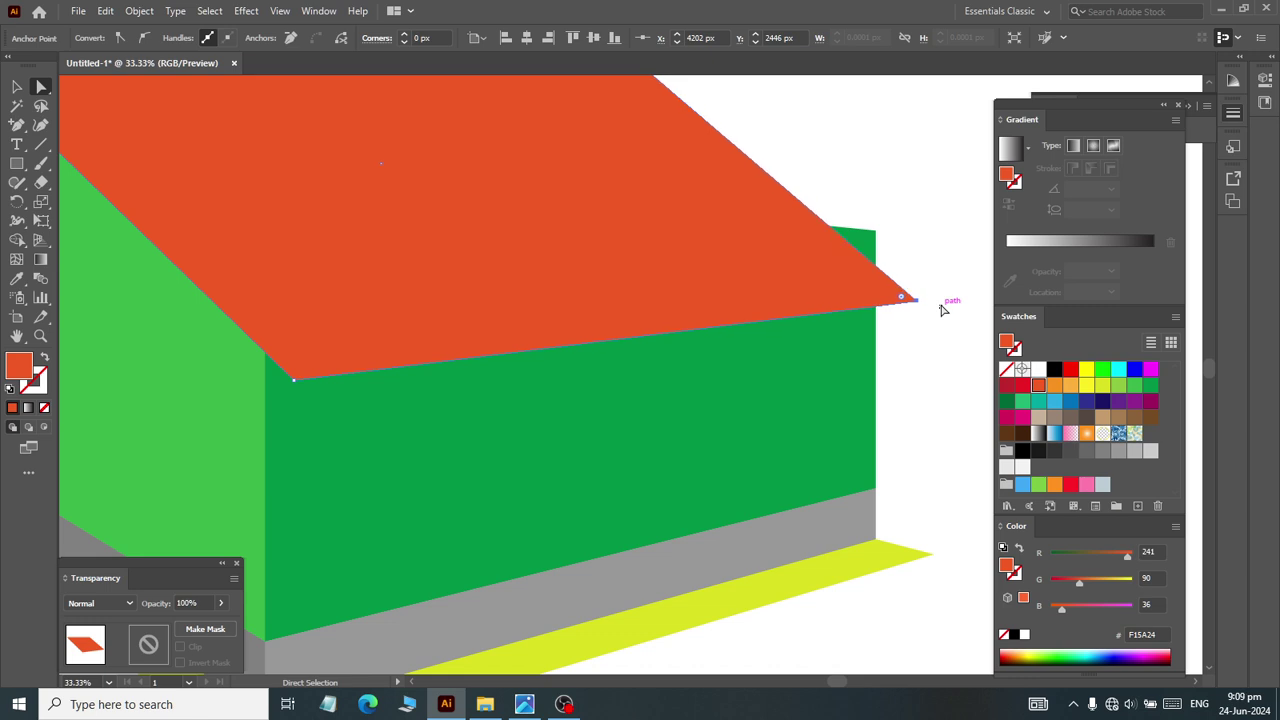
{"action": "key", "text": "Left"}
{"action": "key", "text": "Left"}
{"action": "key", "text": "Left"}
{"action": "key", "text": "Left"}
{"action": "key", "text": "Left"}
{"action": "key", "text": "Left"}
Step: Lower the dark green wall's top-right corner two steps beneath the roof
{"action": "left_click", "coordinate": [879, 235]}
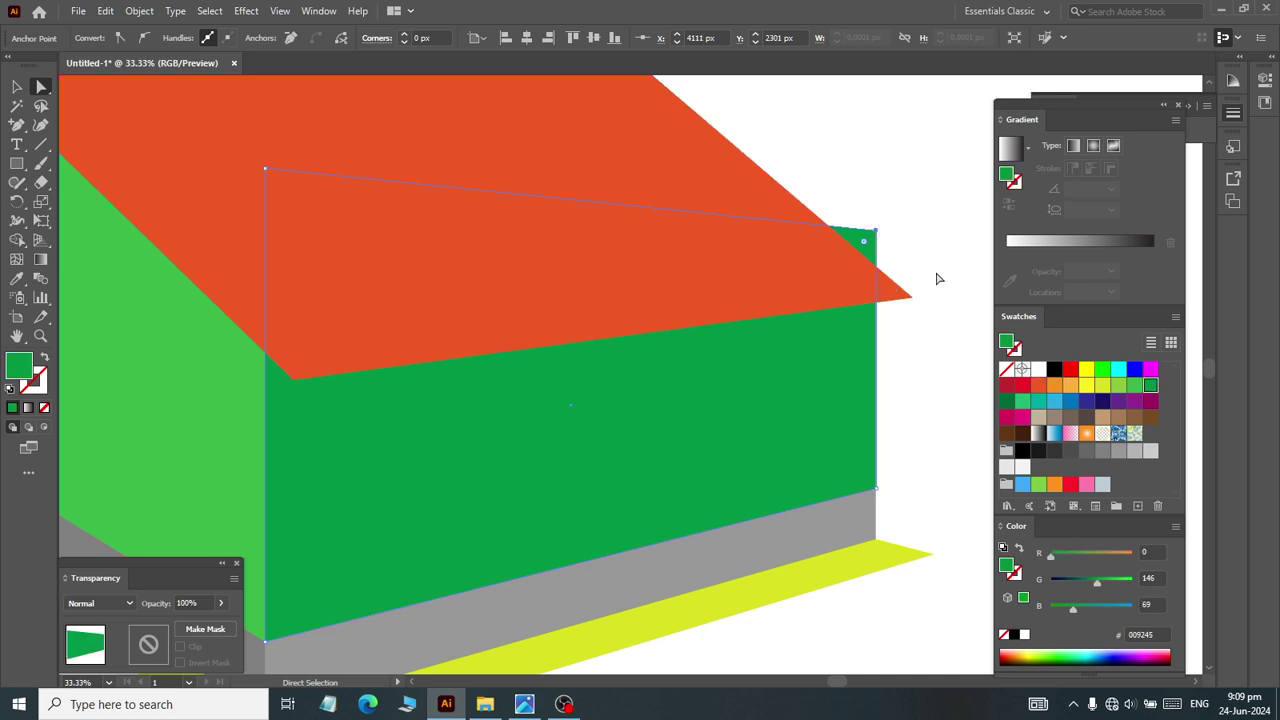
{"action": "key", "text": "Down"}
{"action": "key", "text": "Down"}
{"action": "key", "text": "Down"}
{"action": "key", "text": "Down"}
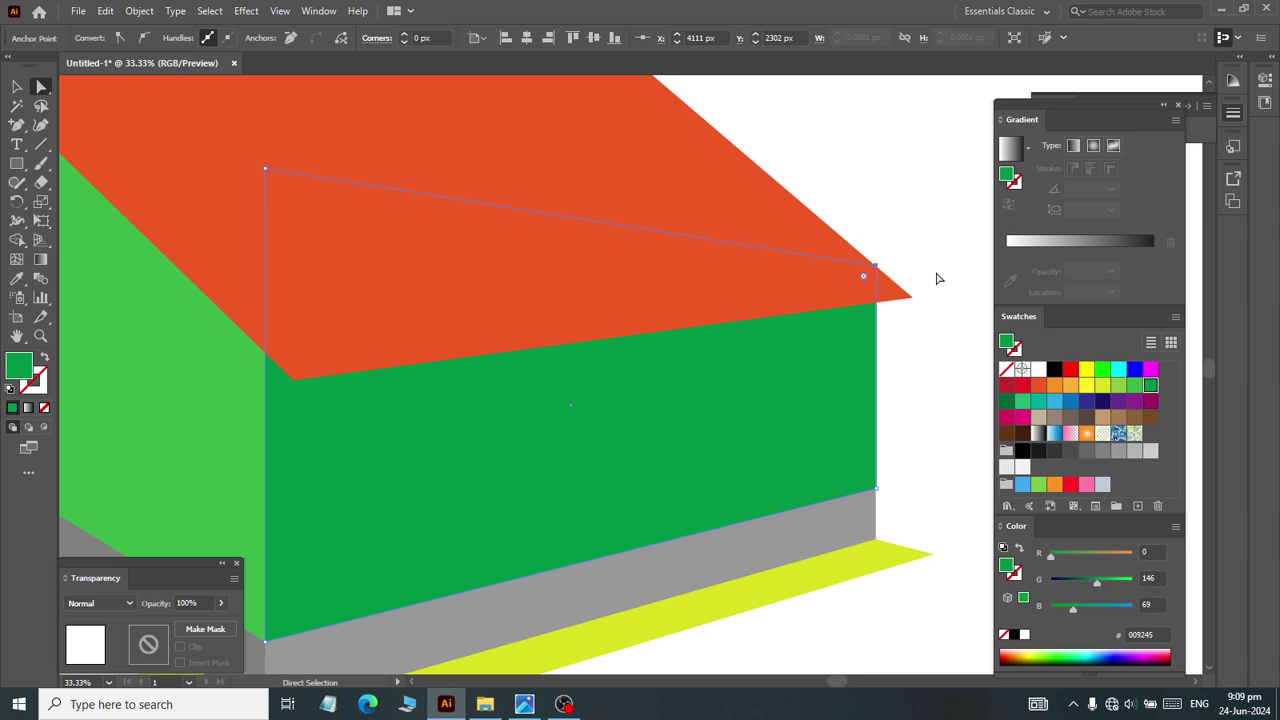
{"action": "key", "text": "Down"}
{"action": "key", "text": "Down"}
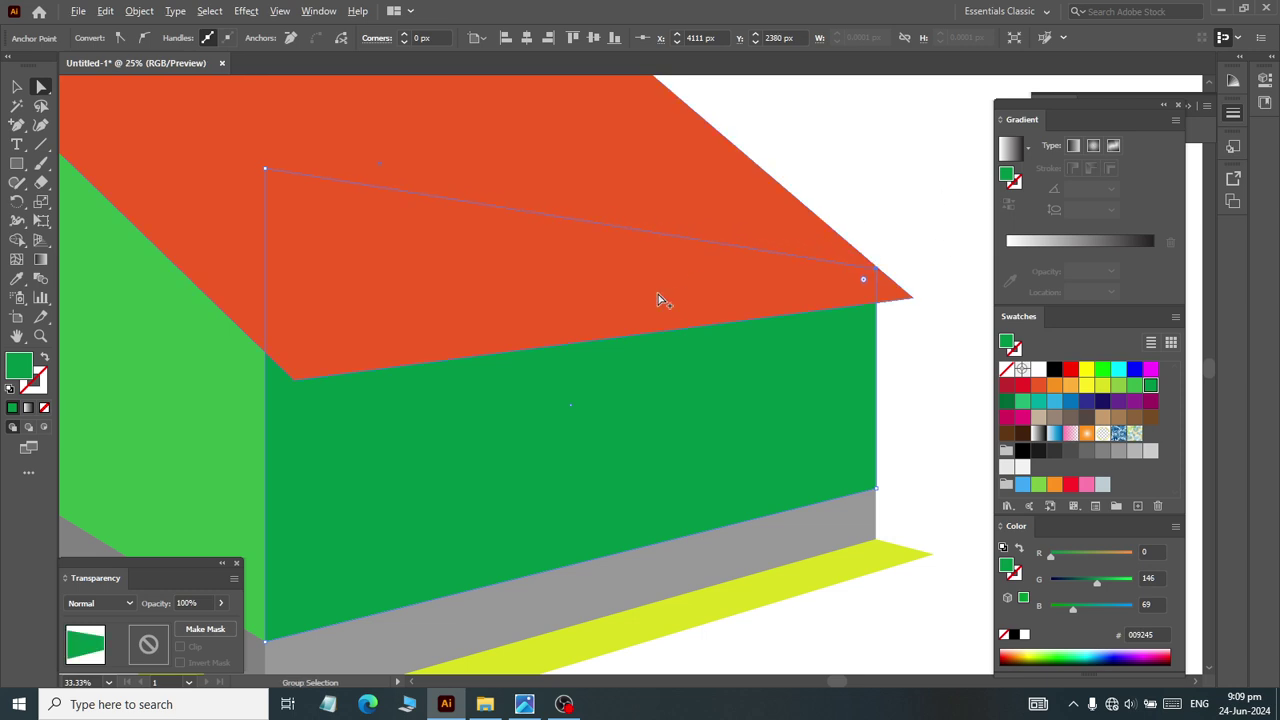
{"action": "scroll", "coordinate": [658, 294], "scroll_direction": "down", "scroll_amount": 3}
{"action": "left_click", "coordinate": [16, 88]}
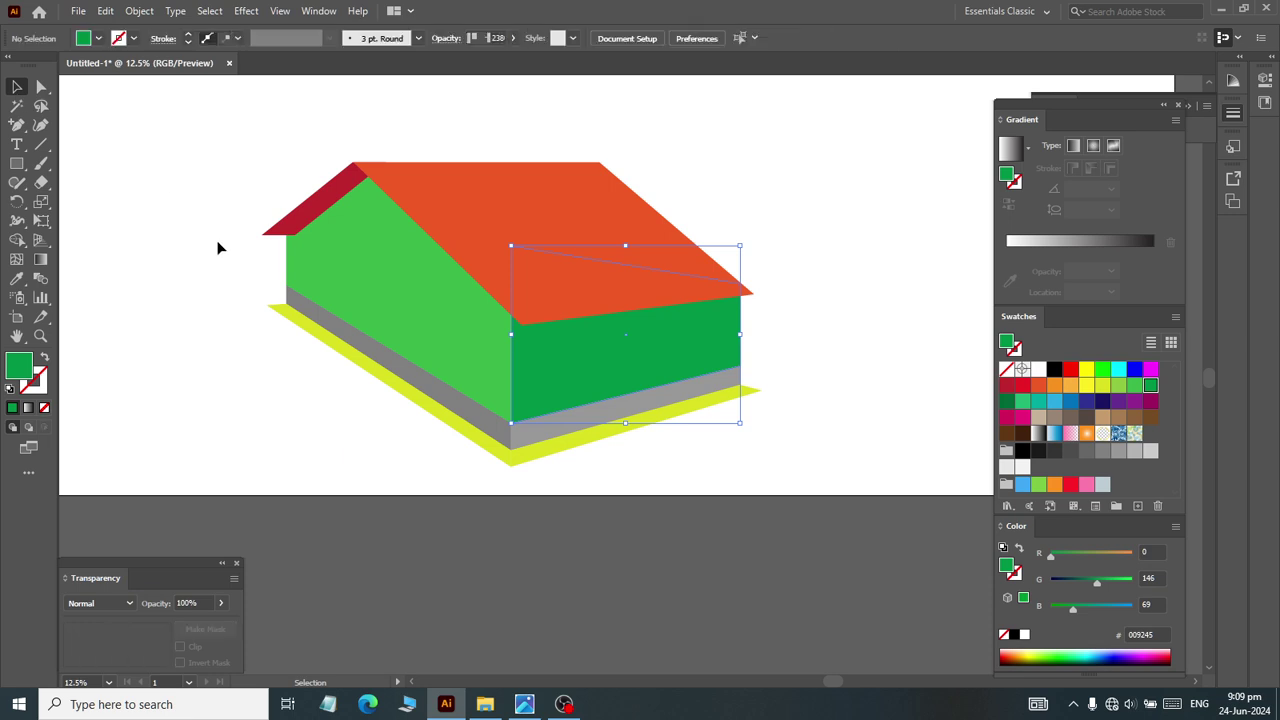
{"action": "left_click", "coordinate": [214, 246]}
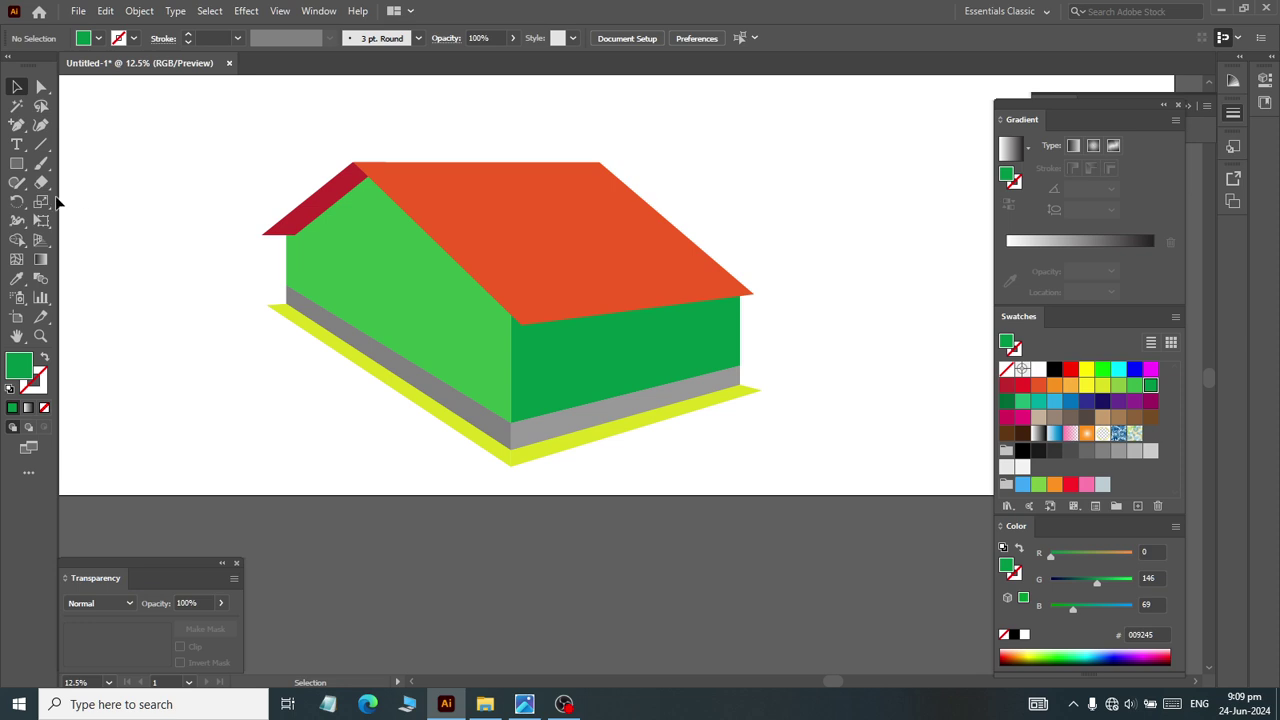
{"action": "key", "text": "alt+Tab"}
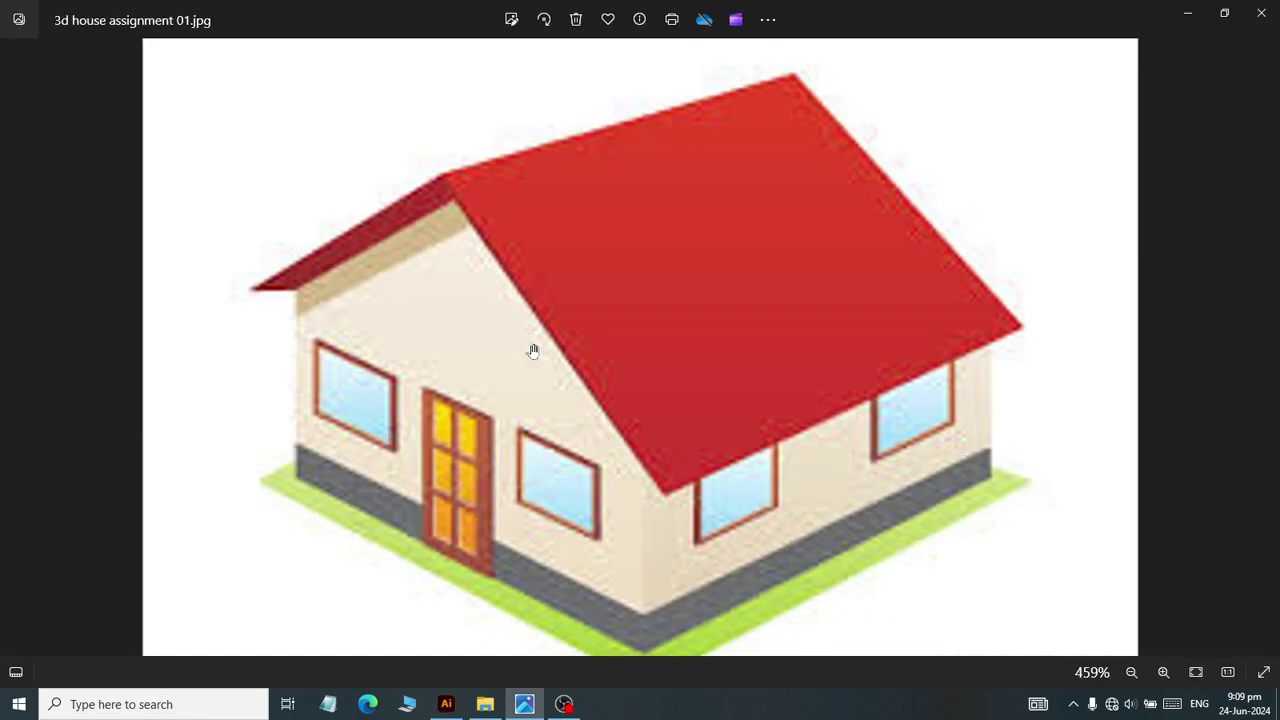
{"action": "key", "text": "alt+Tab"}
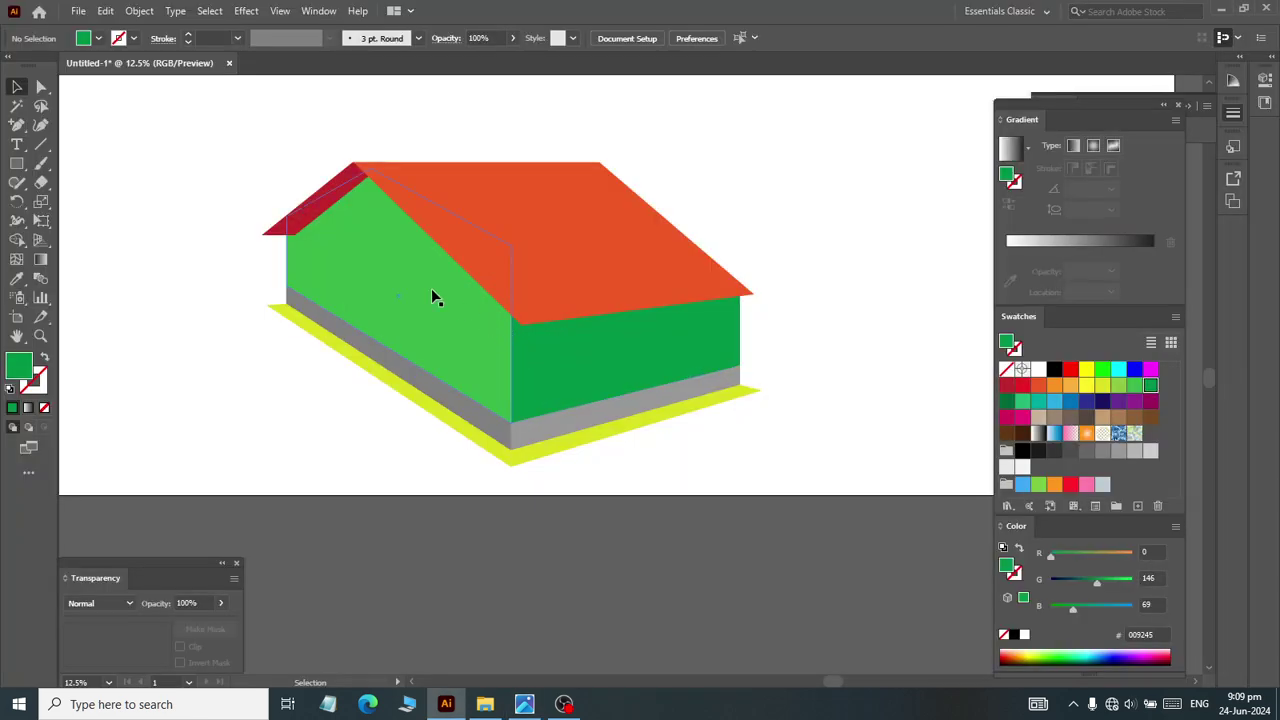
{"action": "key", "text": "alt+Tab"}
{"action": "key", "text": "alt+Tab"}
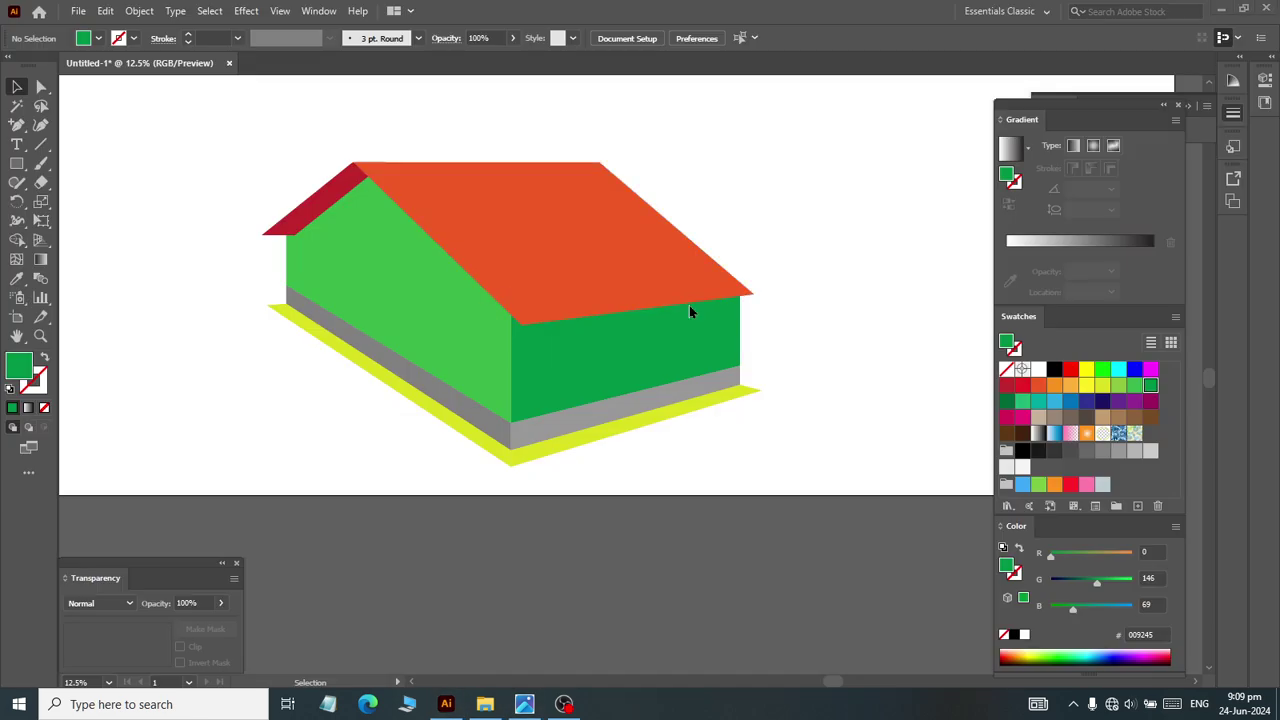
{"action": "left_click", "coordinate": [551, 242]}
Step: Create a -2 px Offset Path copy of the roof
{"action": "left_click", "coordinate": [209, 11]}
{"action": "mouse_move", "coordinate": [139, 11]}
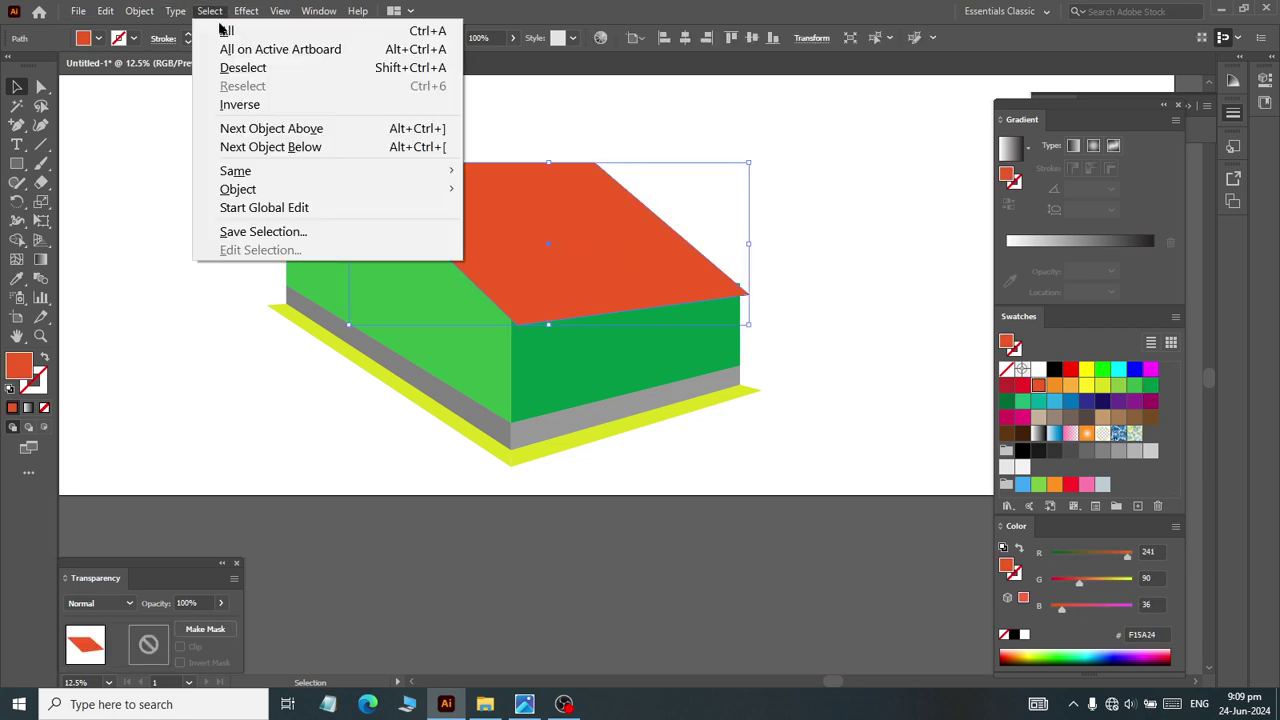
{"action": "mouse_move", "coordinate": [160, 408]}
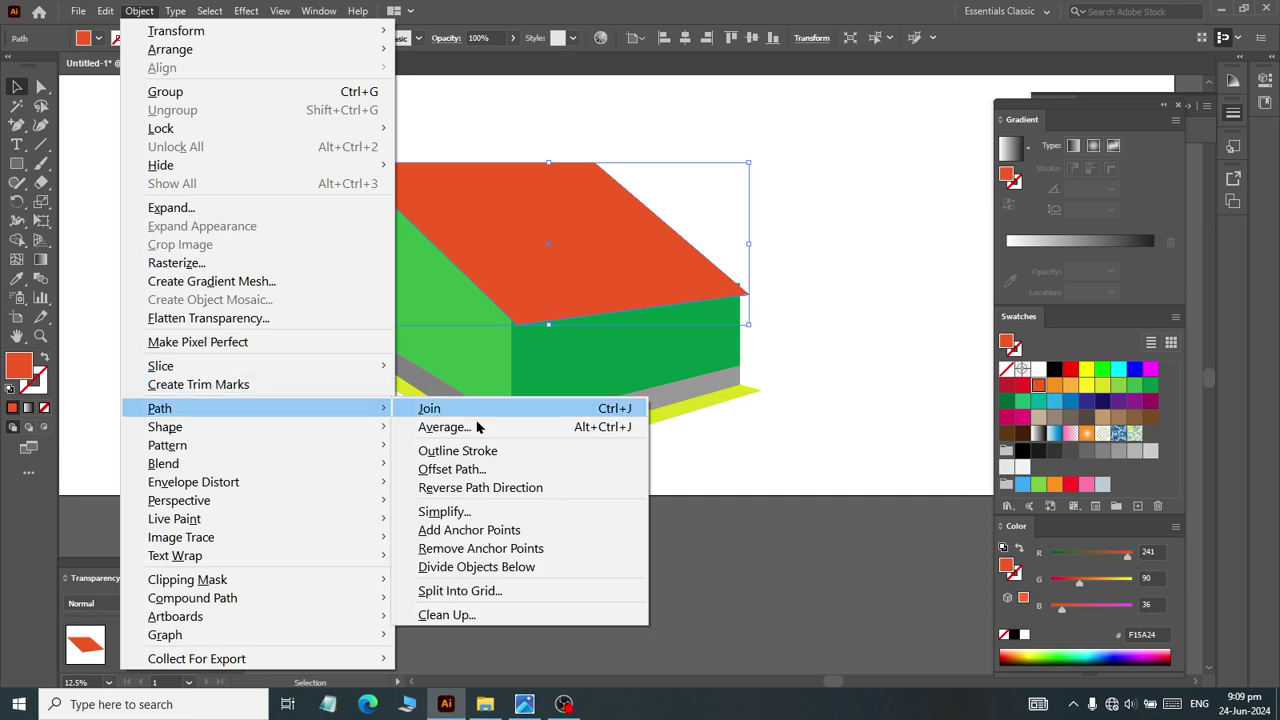
{"action": "left_click", "coordinate": [528, 470]}
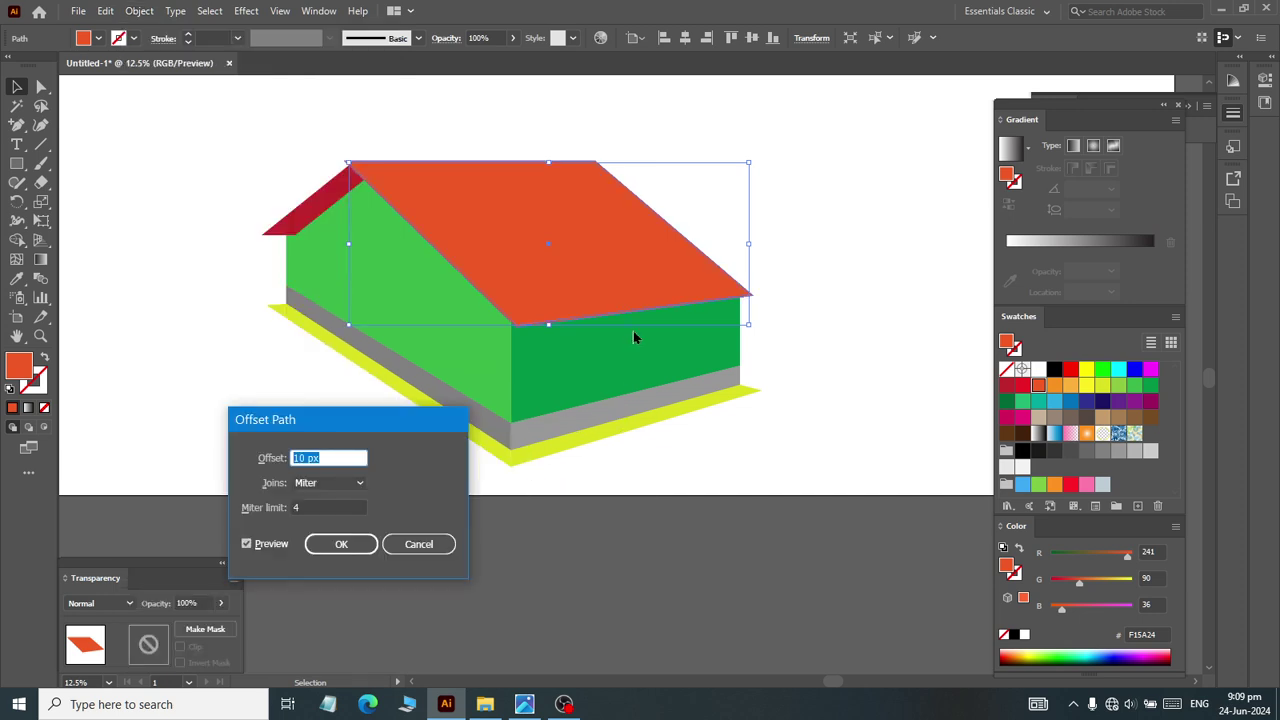
{"action": "key", "text": "BackSpace"}
{"action": "type", "text": "px"}
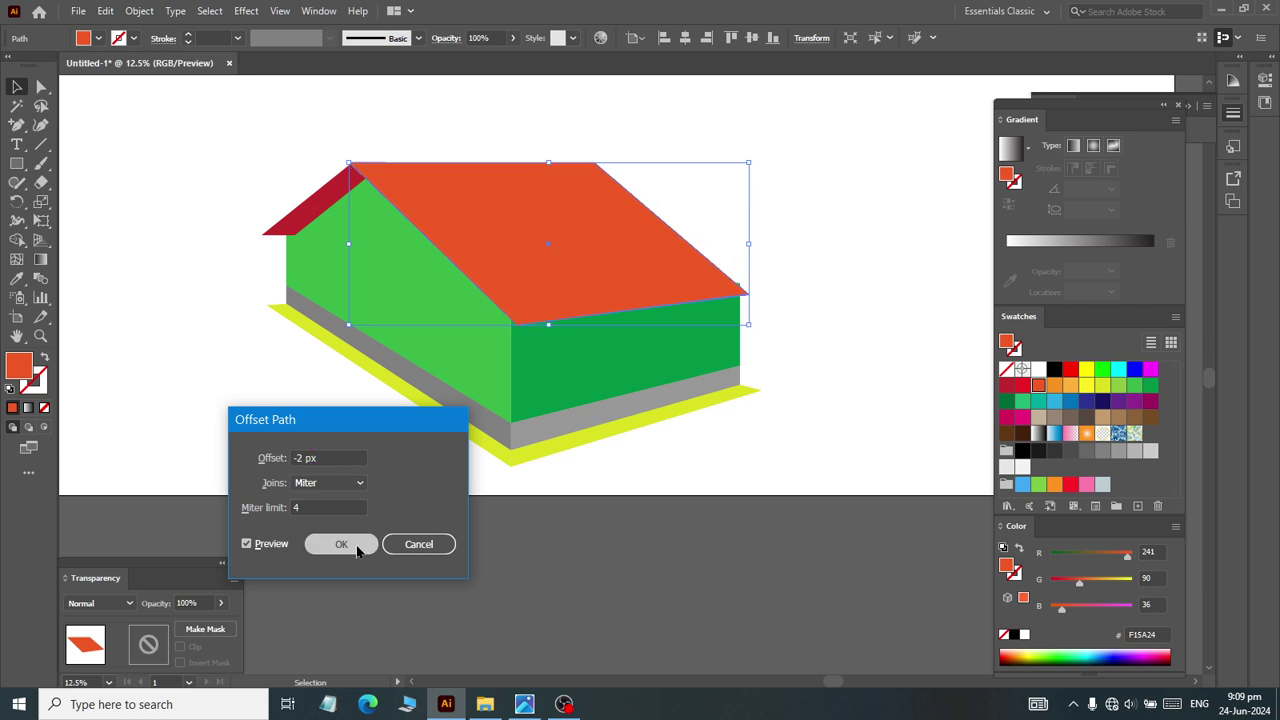
{"action": "left_click", "coordinate": [341, 543]}
Step: Nudge the roof copy down one step and fill it dark red
{"action": "left_click", "coordinate": [845, 253]}
{"action": "left_click", "coordinate": [564, 258]}
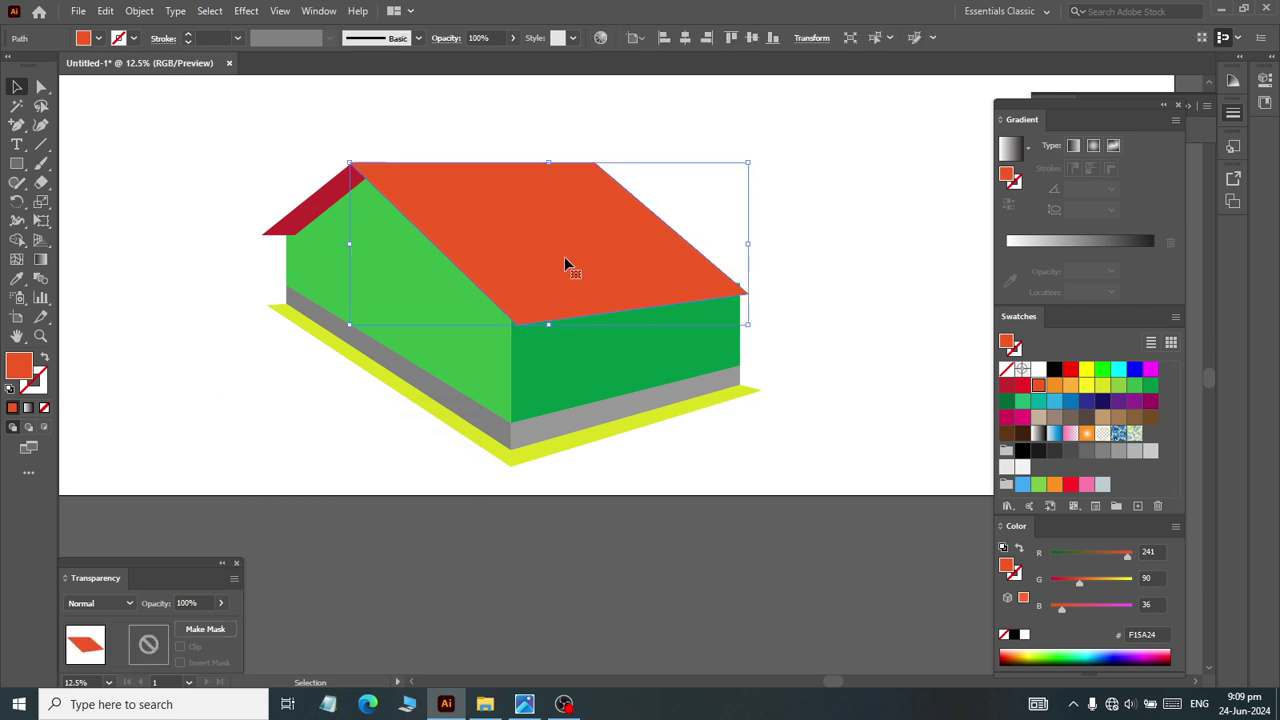
{"action": "scroll", "coordinate": [551, 334], "scroll_direction": "up", "scroll_amount": 7}
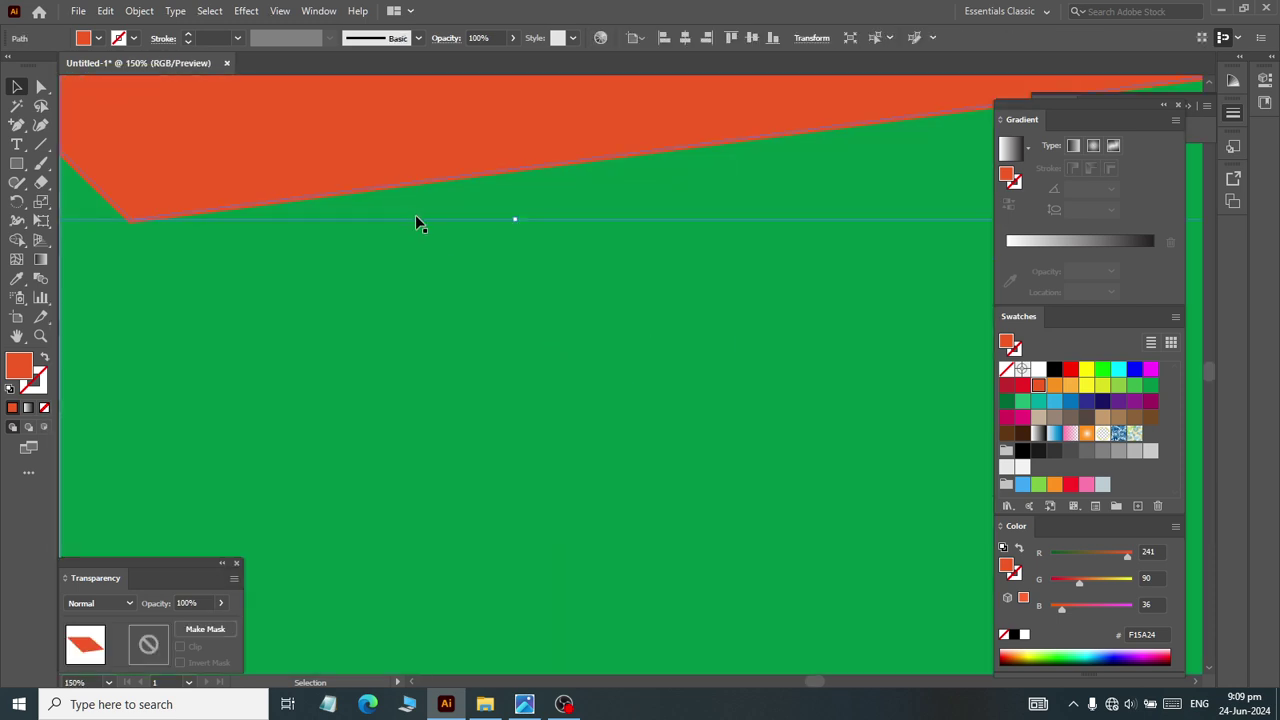
{"action": "key", "text": "Down"}
{"action": "key", "text": "Down"}
{"action": "left_click", "coordinate": [1007, 386]}
{"action": "scroll", "coordinate": [380, 303], "scroll_direction": "down", "scroll_amount": 2}
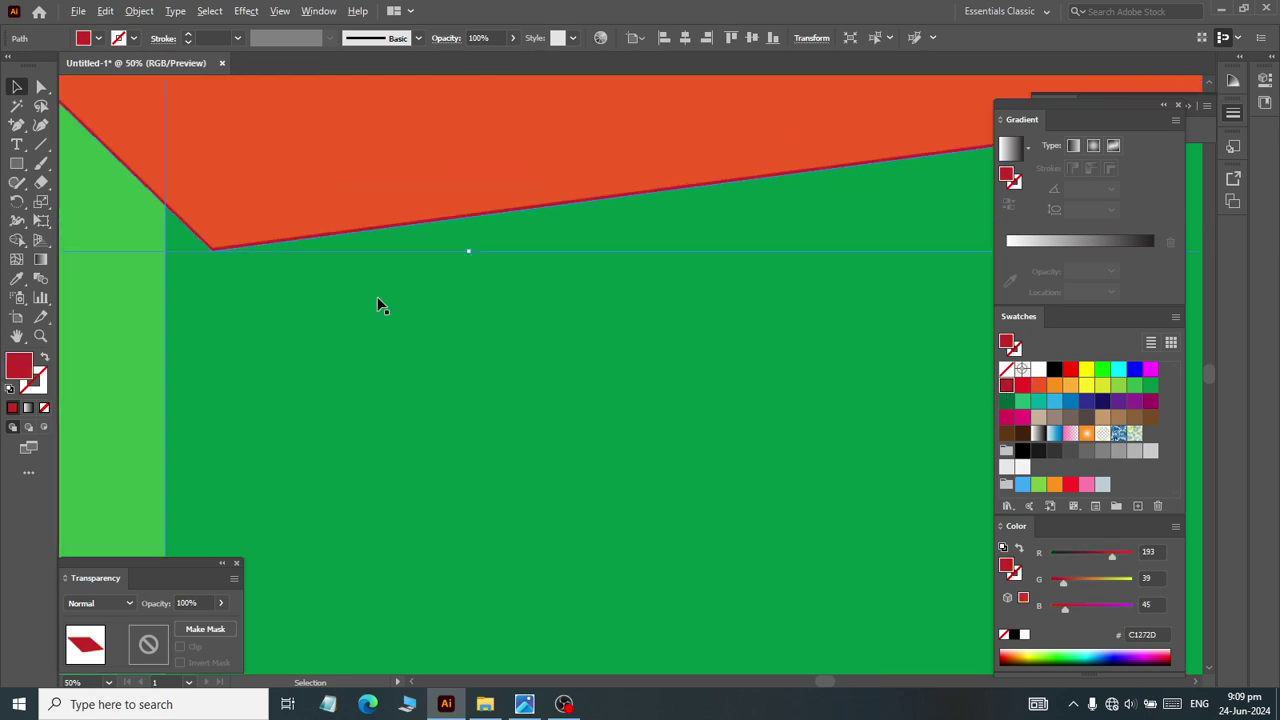
{"action": "scroll", "coordinate": [614, 260], "scroll_direction": "down", "scroll_amount": 4}
{"action": "scroll", "coordinate": [436, 184], "scroll_direction": "up", "scroll_amount": 3}
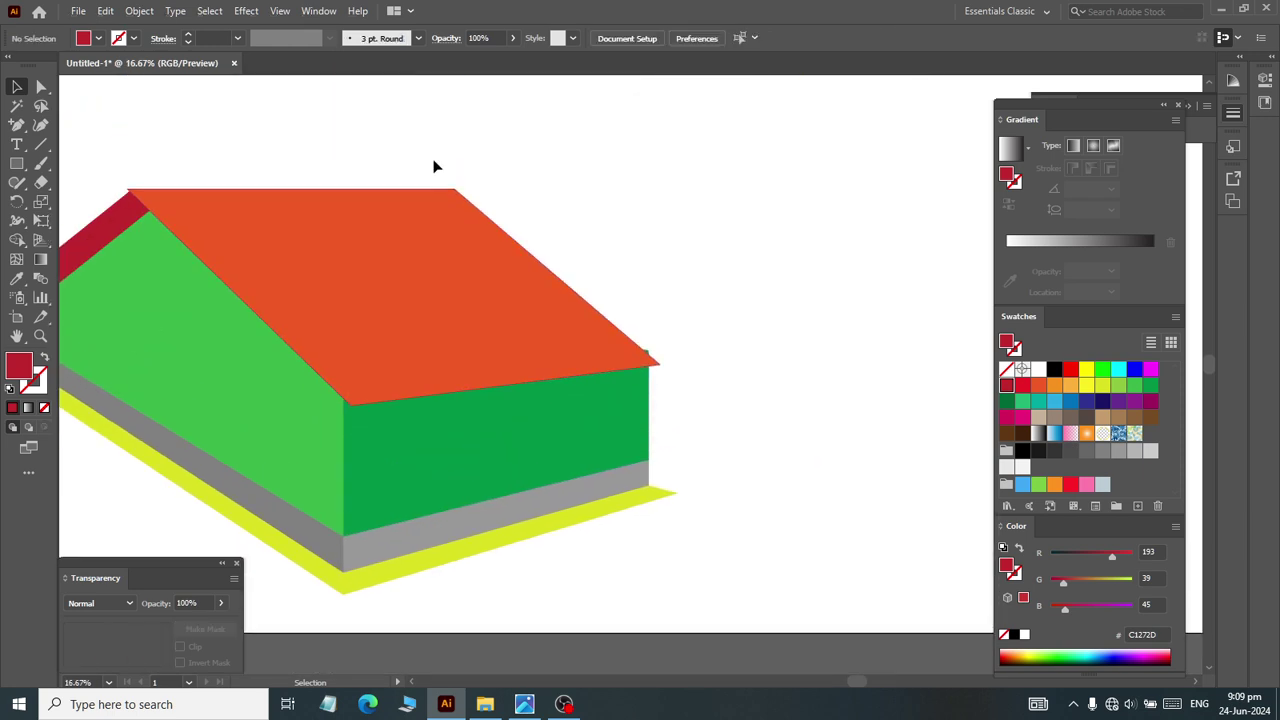
Step: Apply another negative Offset Path to the roof
{"action": "left_click", "coordinate": [367, 306]}
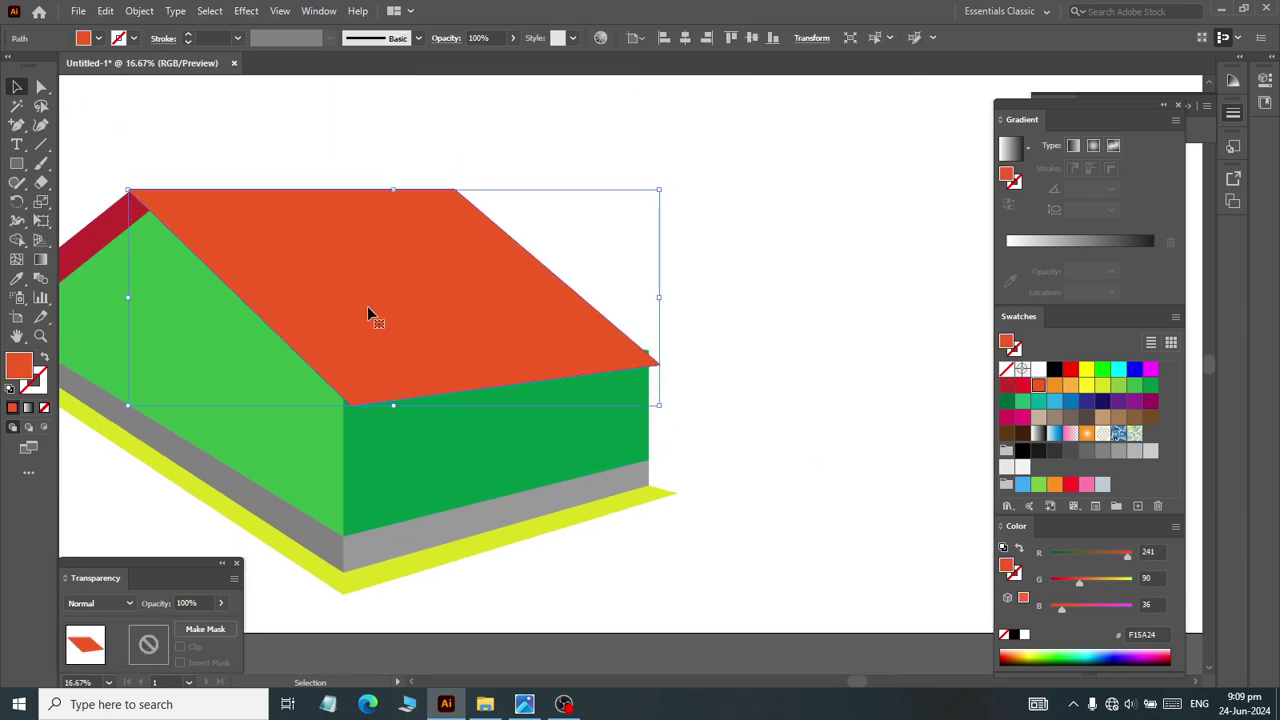
{"action": "key", "text": "comma"}
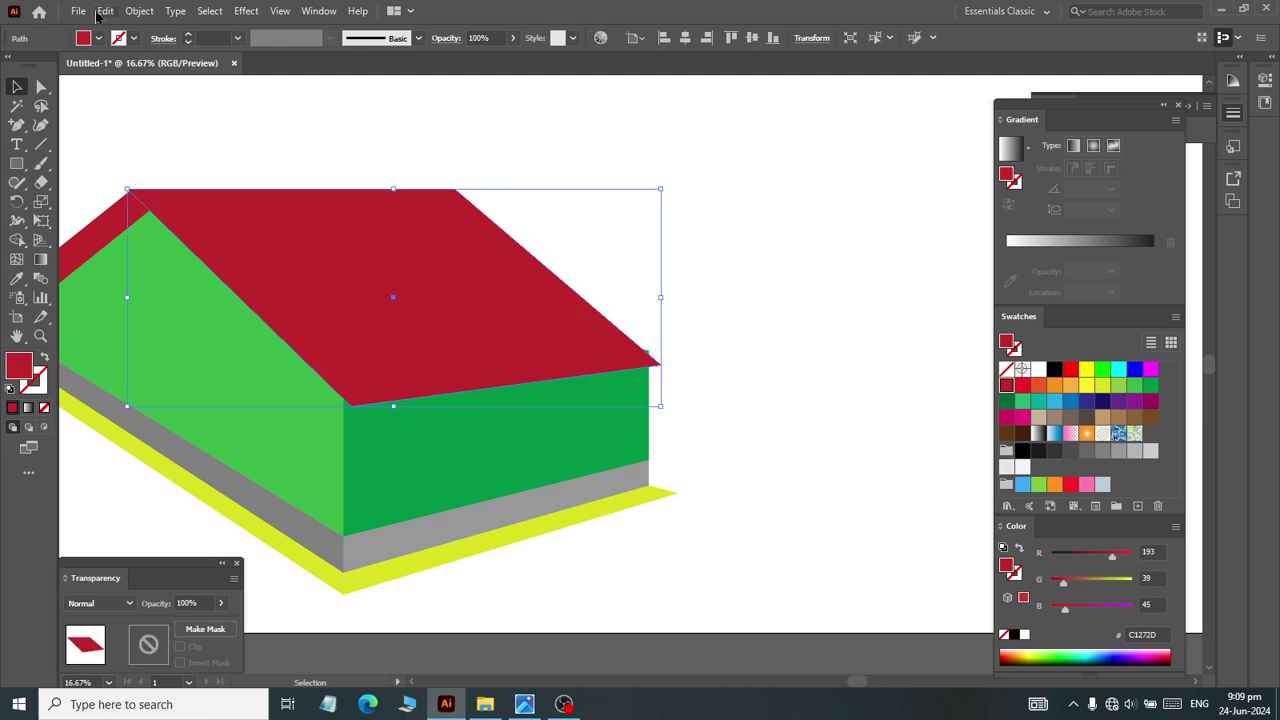
{"action": "left_click", "coordinate": [139, 11]}
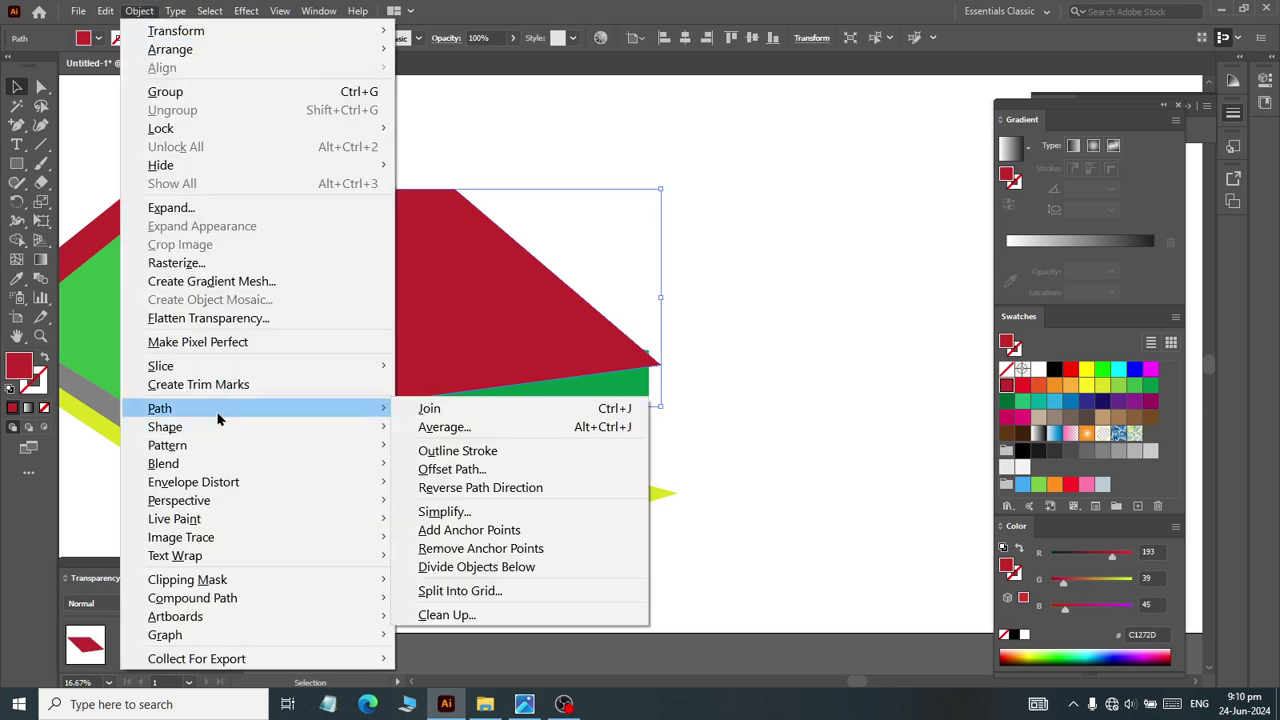
{"action": "mouse_move", "coordinate": [160, 408]}
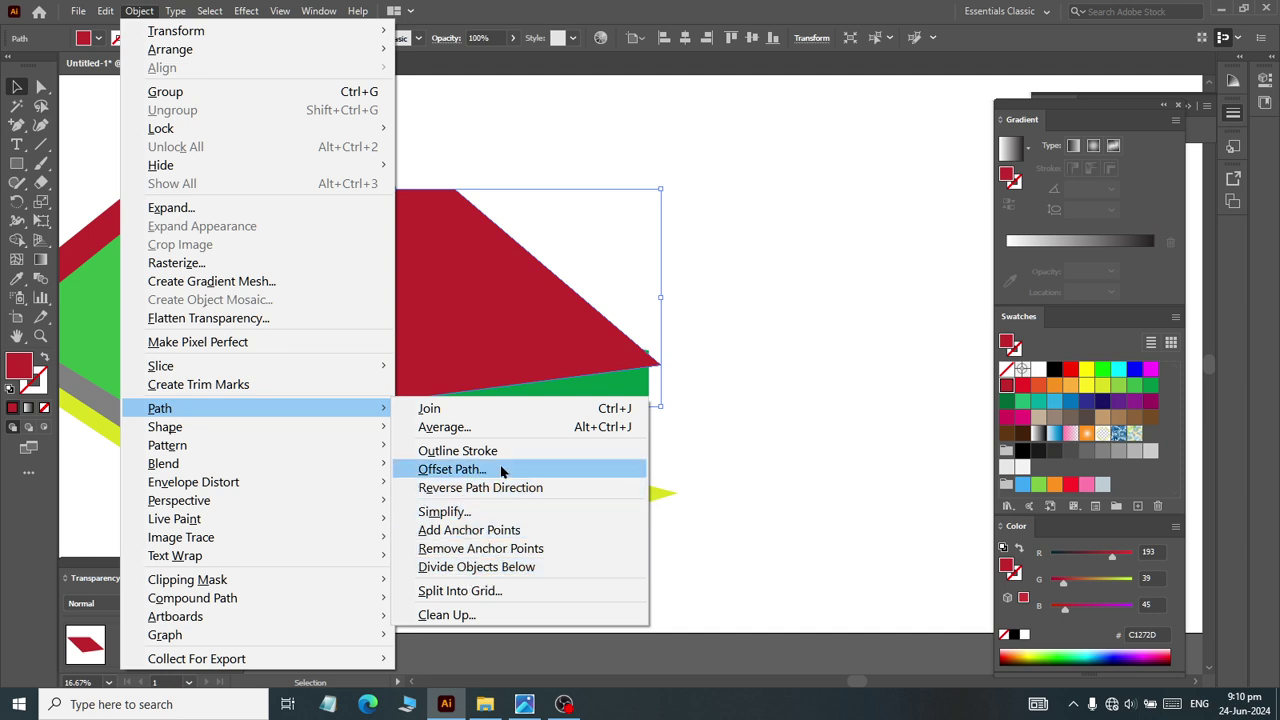
{"action": "left_click", "coordinate": [503, 471]}
{"action": "type", "text": "-4"}
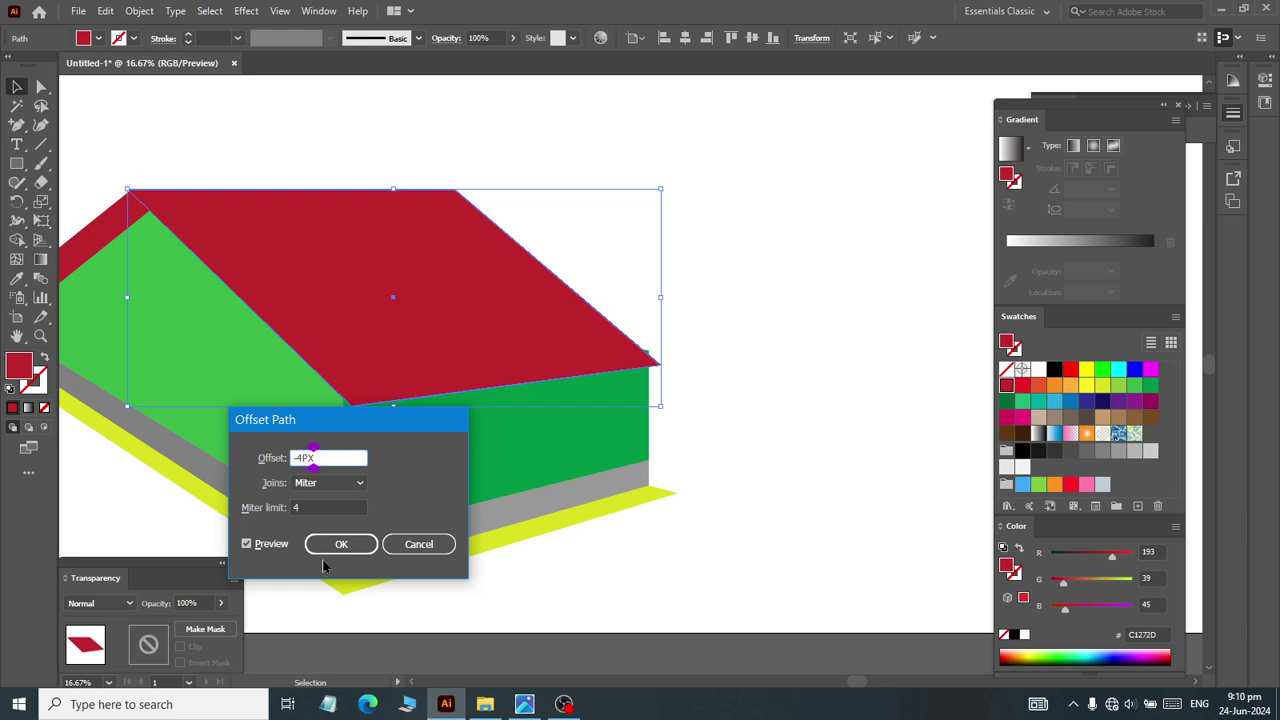
{"action": "left_click", "coordinate": [338, 545]}
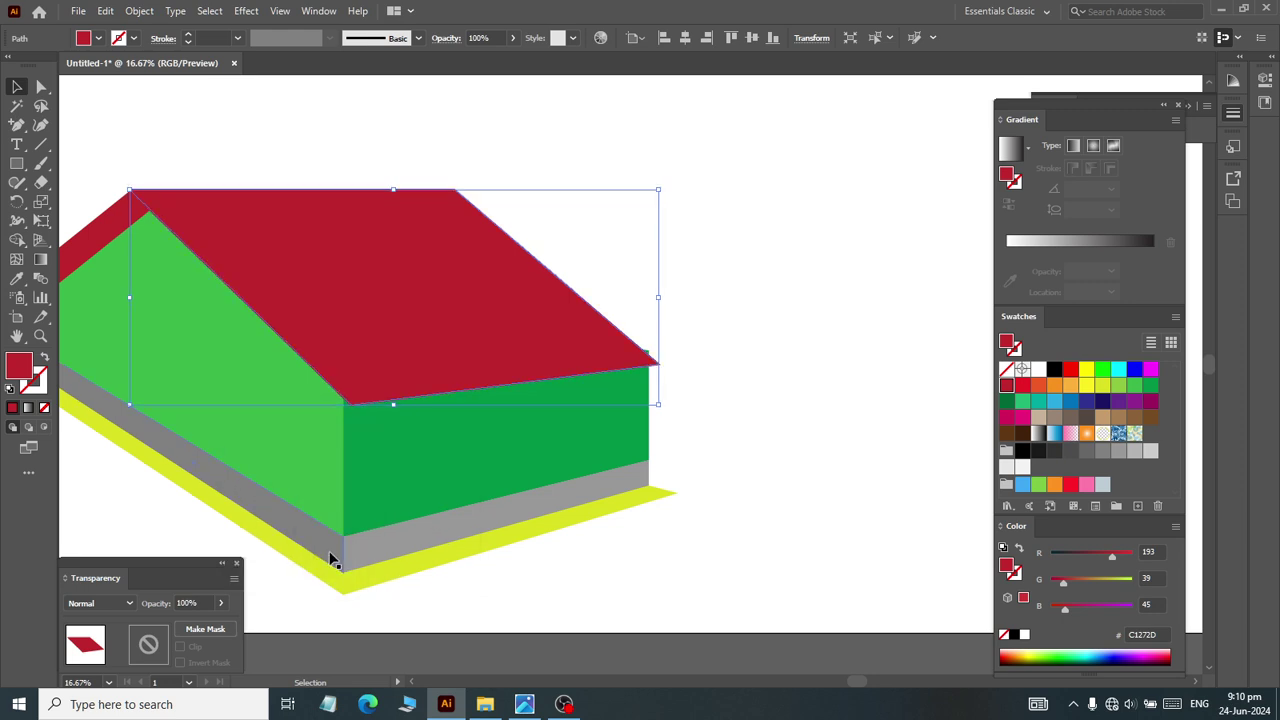
Step: Fill the top roof copy with pure red FF0000
{"action": "left_click", "coordinate": [814, 288]}
{"action": "left_click", "coordinate": [474, 334]}
{"action": "left_click", "coordinate": [1022, 386]}
{"action": "left_click", "coordinate": [826, 346]}
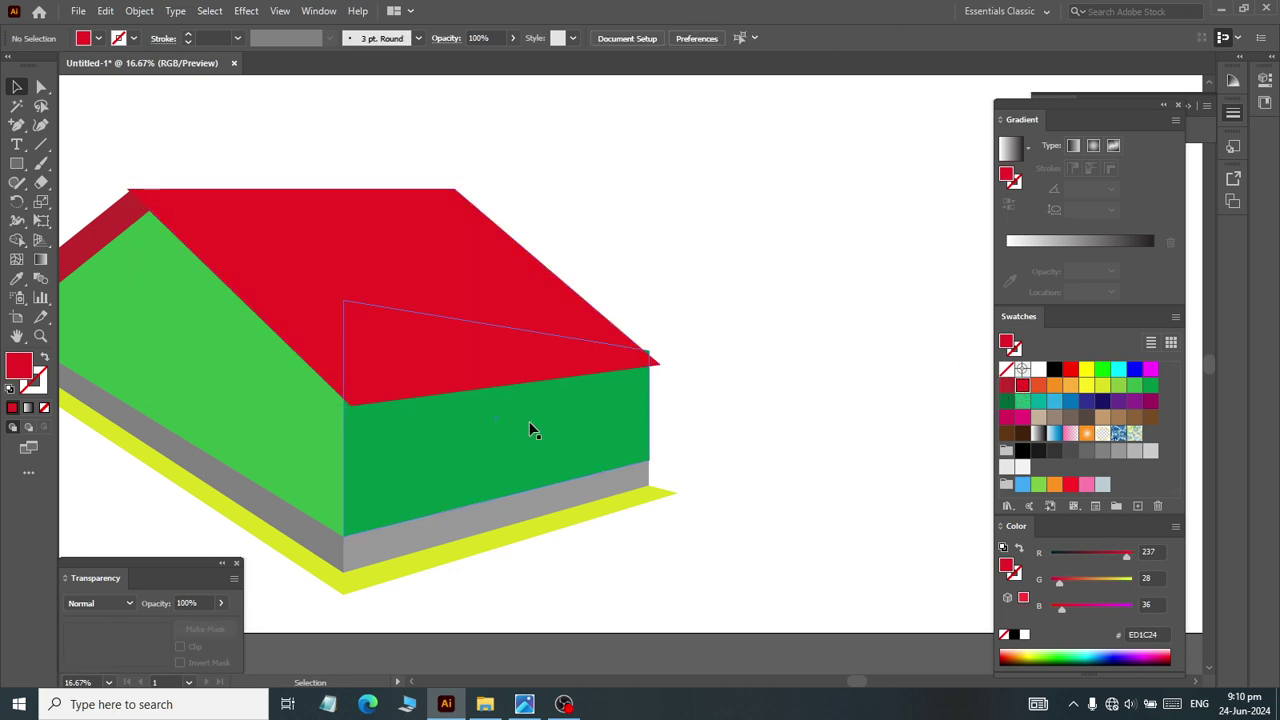
{"action": "left_click", "coordinate": [435, 300]}
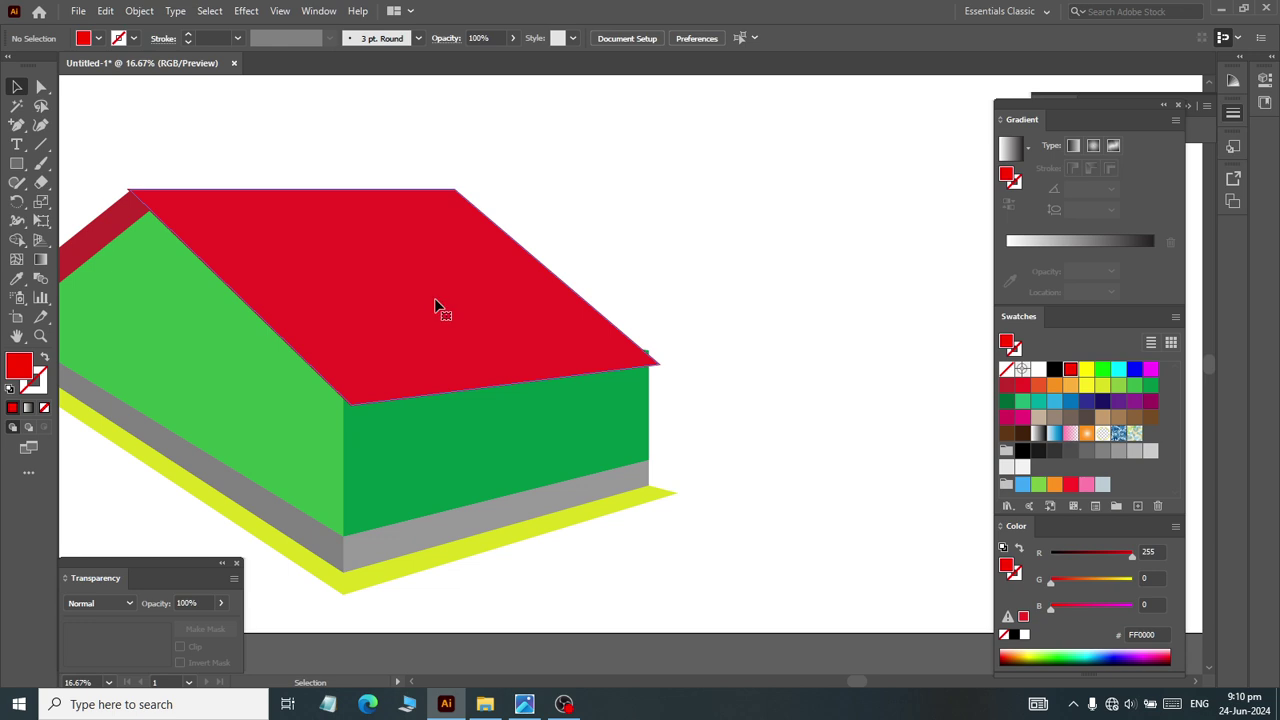
{"action": "left_click", "coordinate": [1069, 370]}
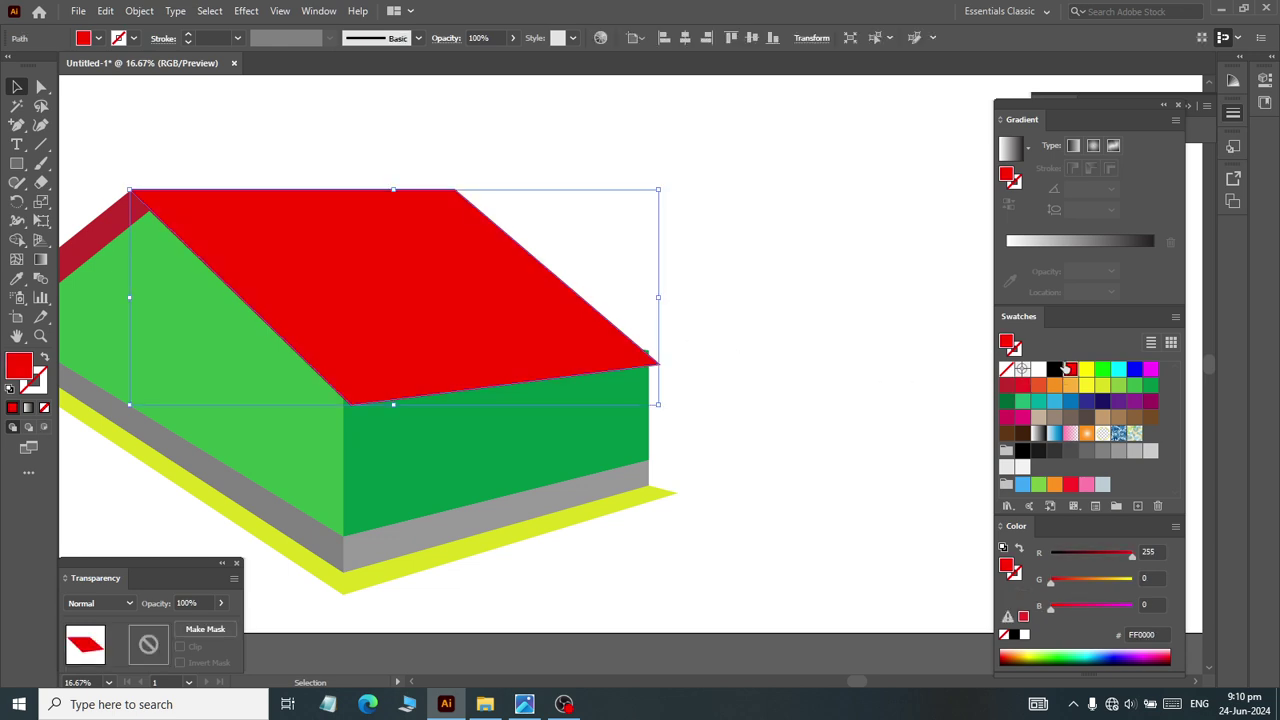
{"action": "left_click", "coordinate": [800, 380]}
{"action": "scroll", "coordinate": [266, 390], "scroll_direction": "up", "scroll_amount": 4}
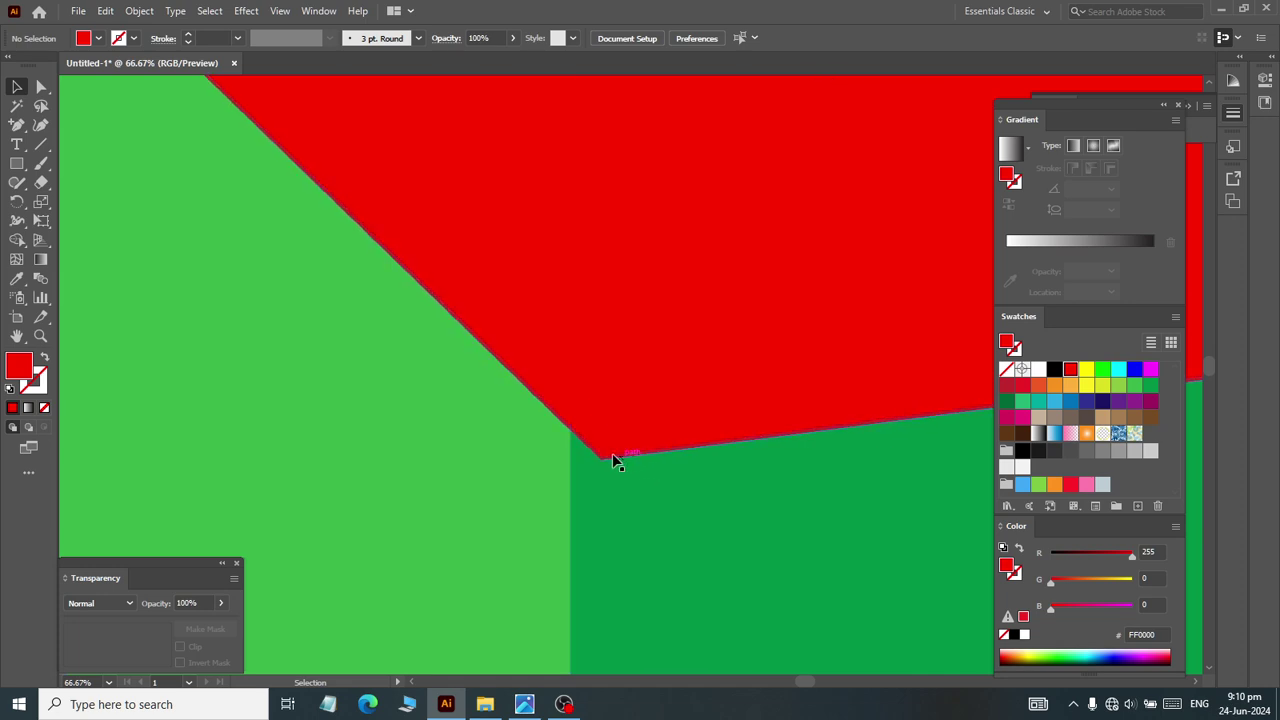
Step: Undo the roof's red fill back to dark red and reselect the whole roof
{"action": "scroll", "coordinate": [612, 453], "scroll_direction": "down", "scroll_amount": 4}
{"action": "scroll", "coordinate": [844, 393], "scroll_direction": "up", "scroll_amount": 3}
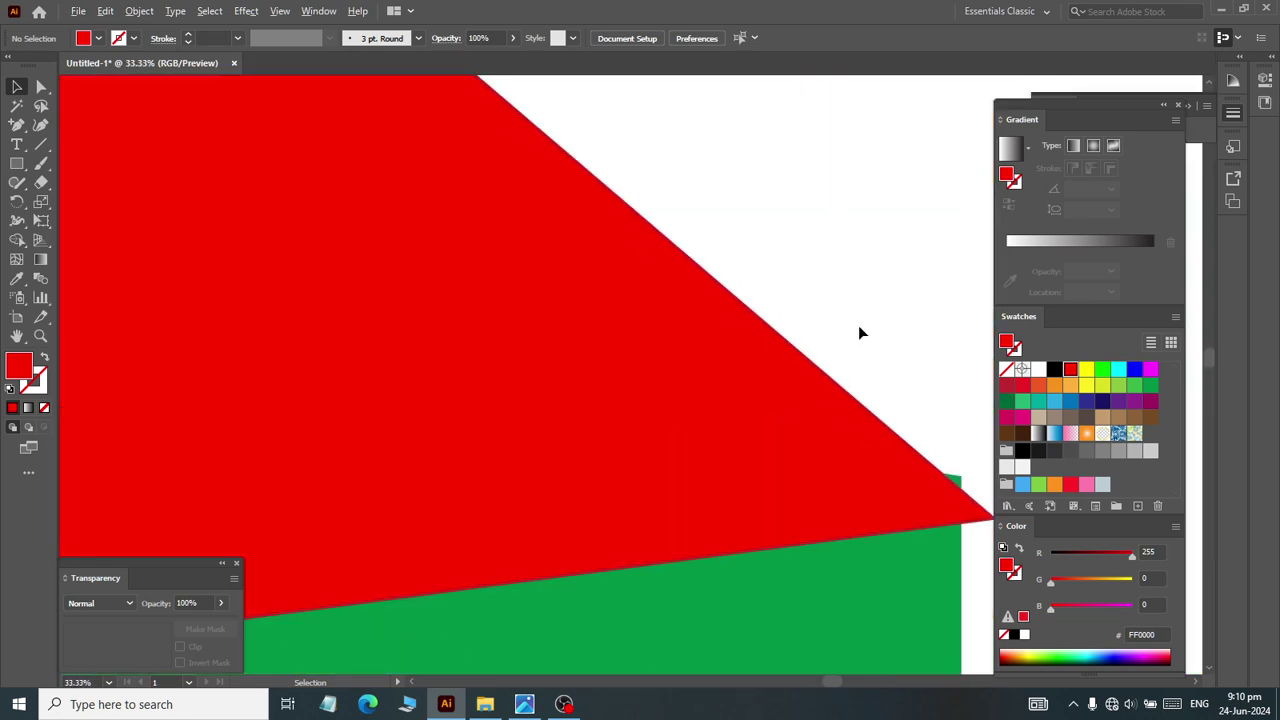
{"action": "scroll", "coordinate": [511, 357], "scroll_direction": "down", "scroll_amount": 2}
{"action": "left_click", "coordinate": [511, 357]}
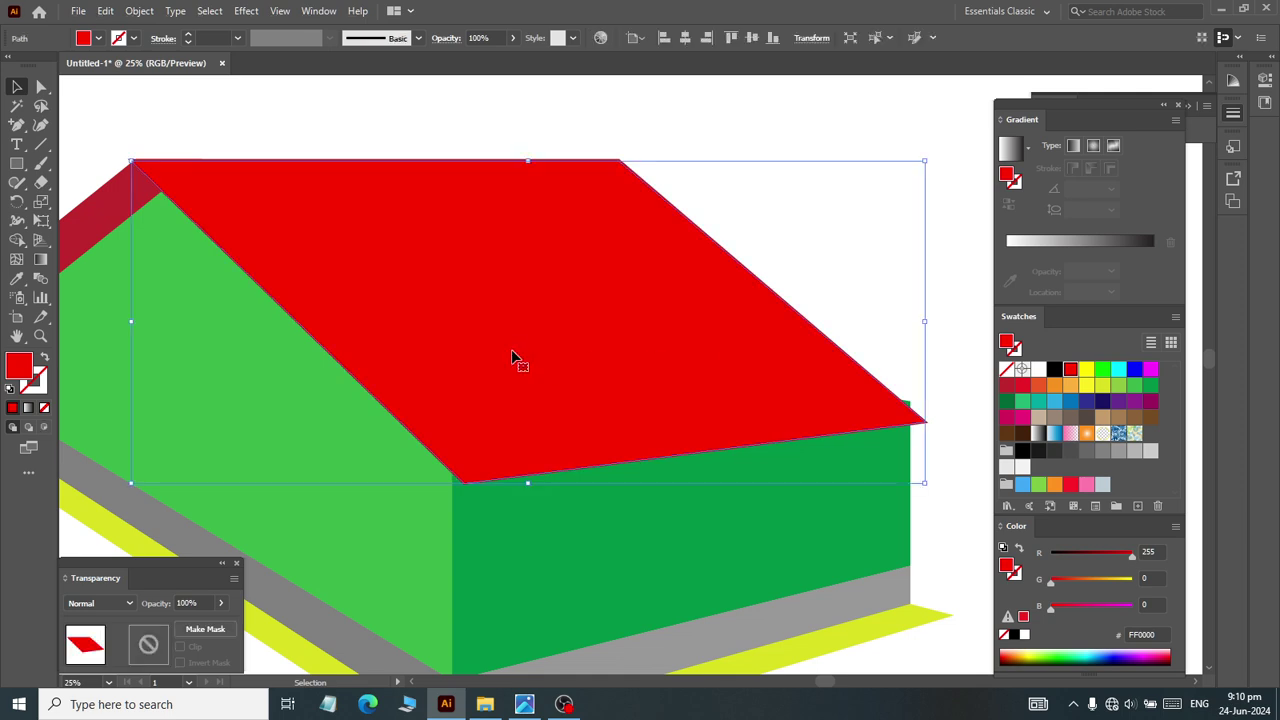
{"action": "key", "text": "ctrl+z"}
{"action": "left_click", "coordinate": [398, 265]}
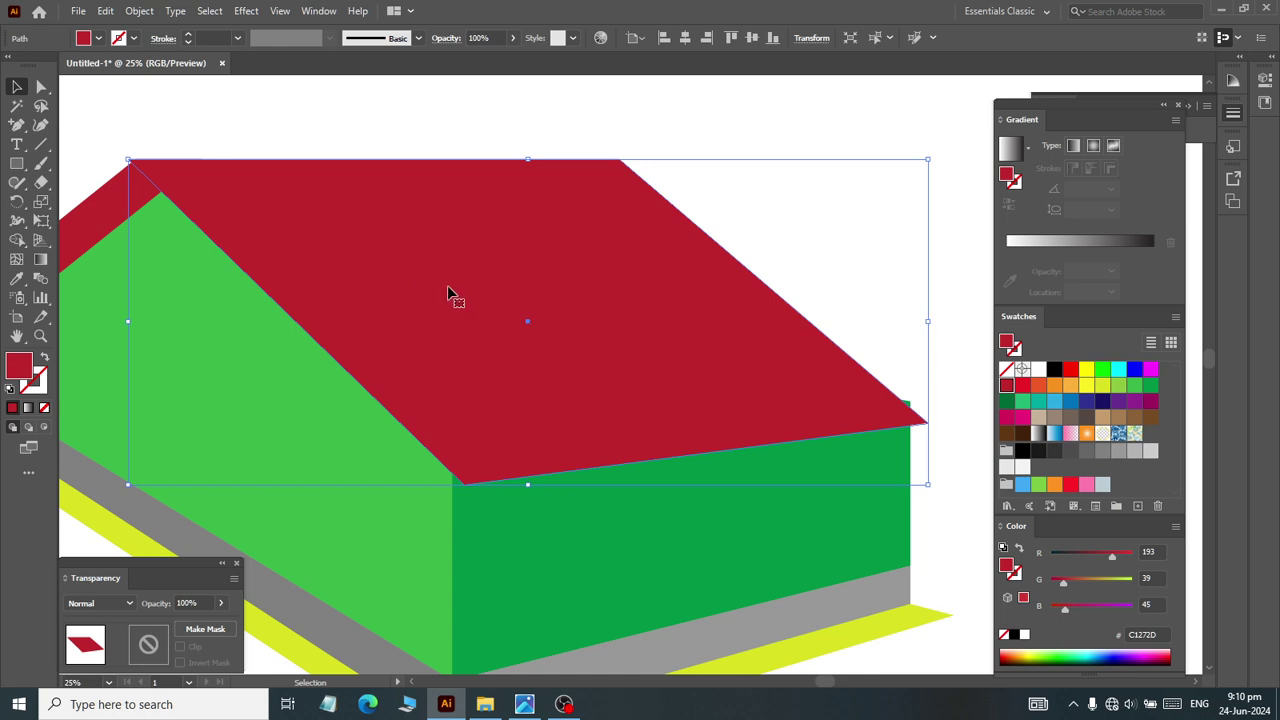
{"action": "left_click", "coordinate": [116, 196]}
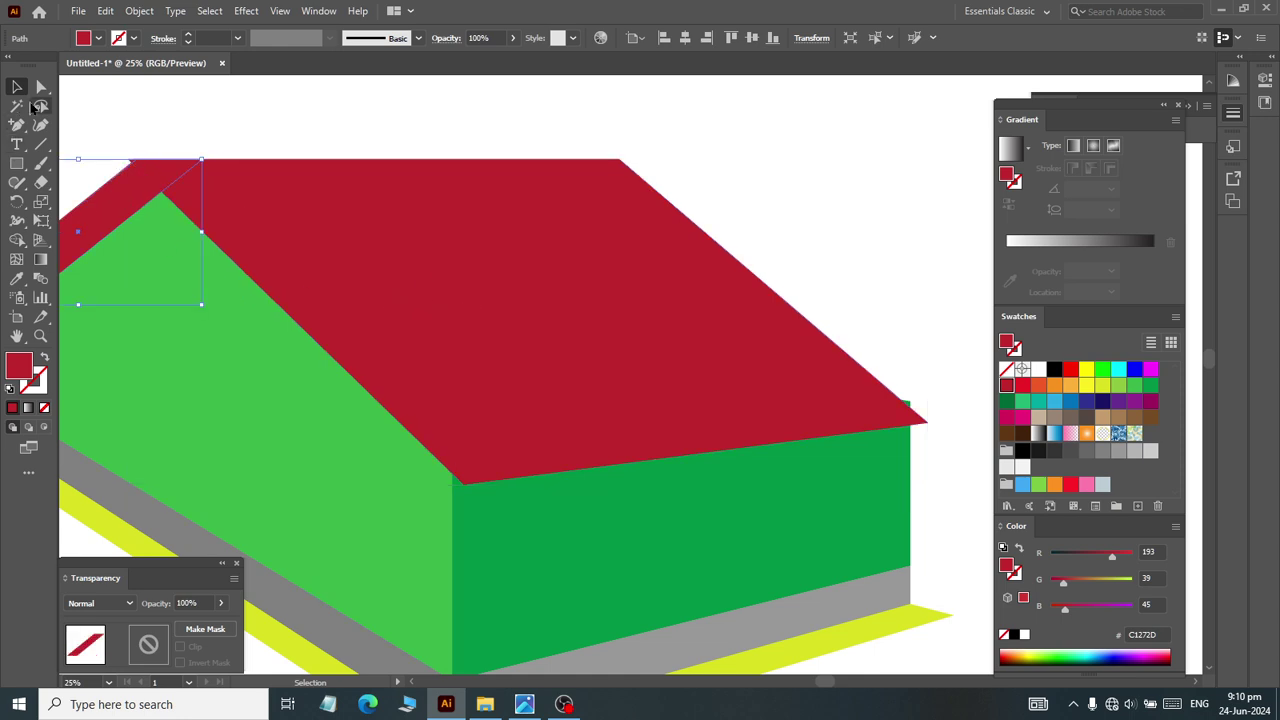
{"action": "left_click", "coordinate": [41, 88]}
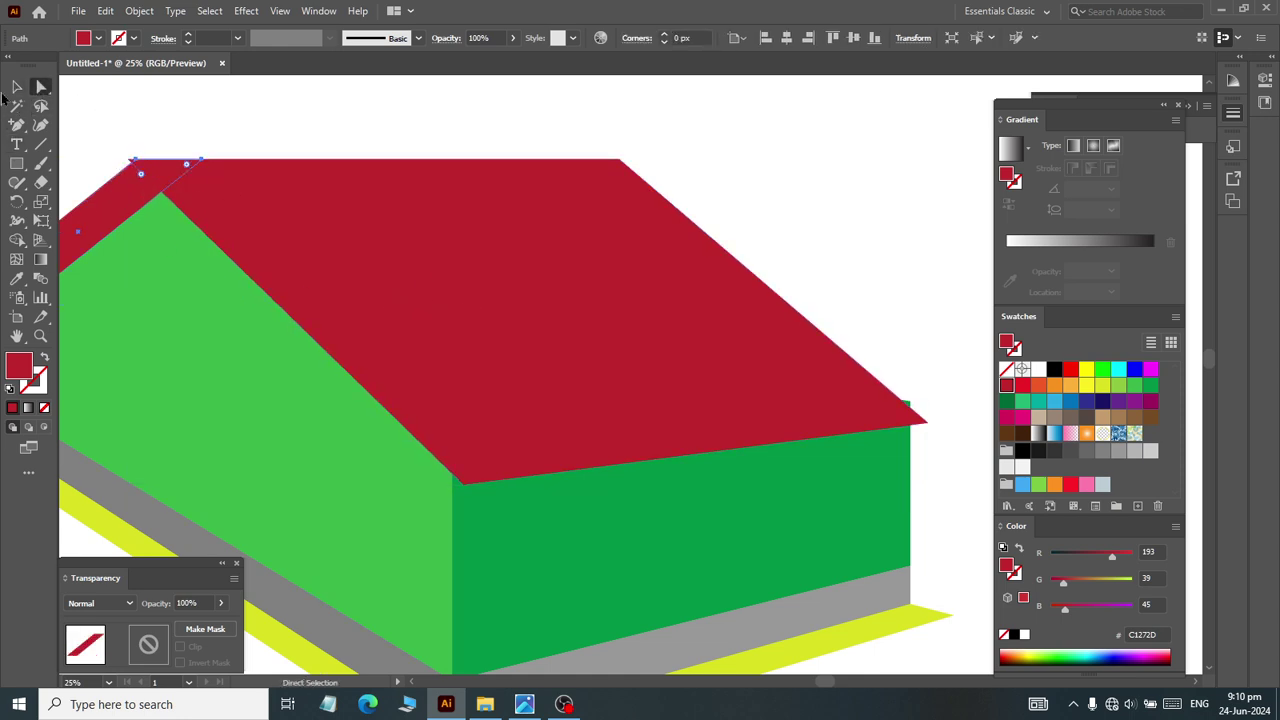
{"action": "left_click", "coordinate": [17, 88]}
{"action": "left_click", "coordinate": [337, 214]}
Step: Make a -1 px Offset Path copy of the roof filled pure red, then zoom to its upper-left corner
{"action": "left_click", "coordinate": [209, 12]}
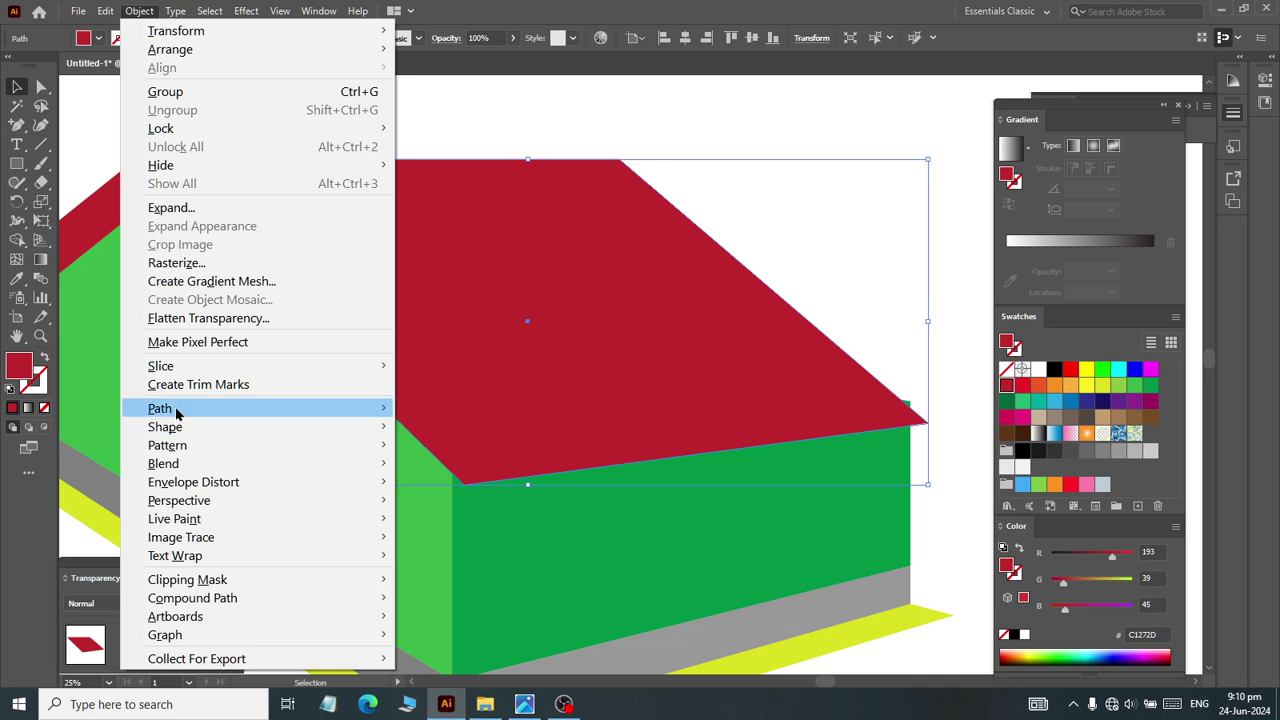
{"action": "mouse_move", "coordinate": [160, 408]}
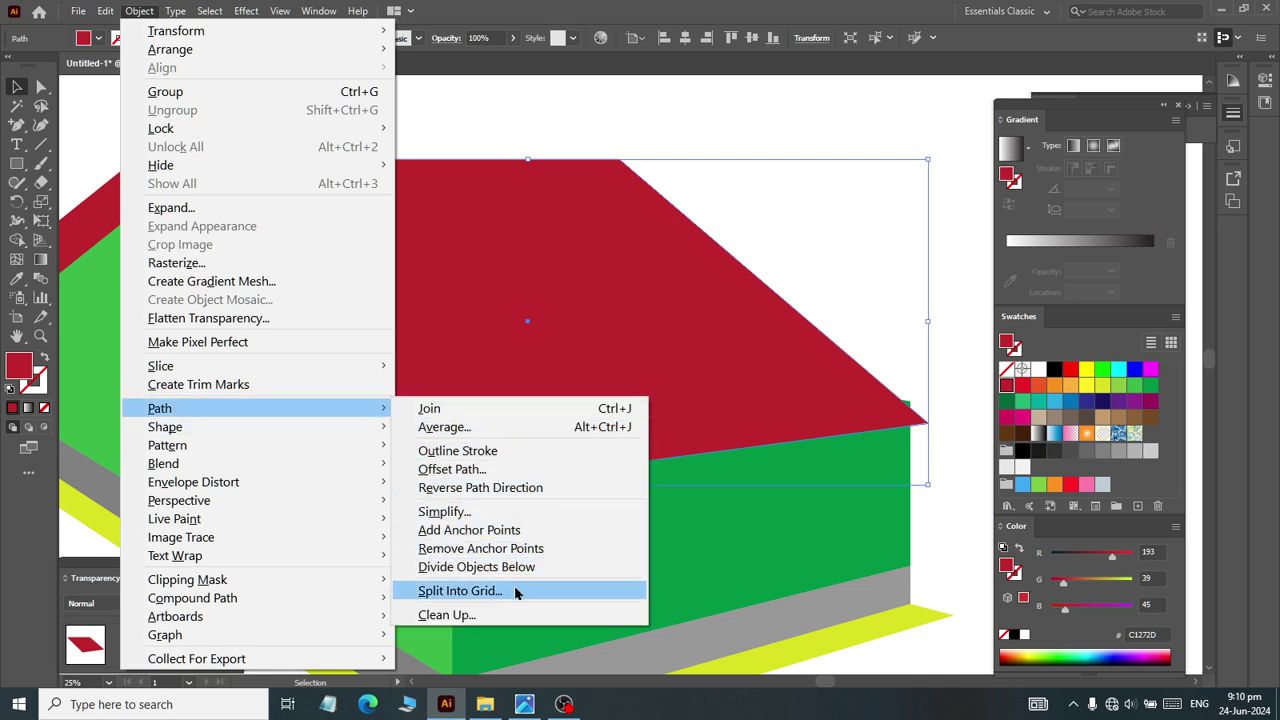
{"action": "left_click", "coordinate": [470, 469]}
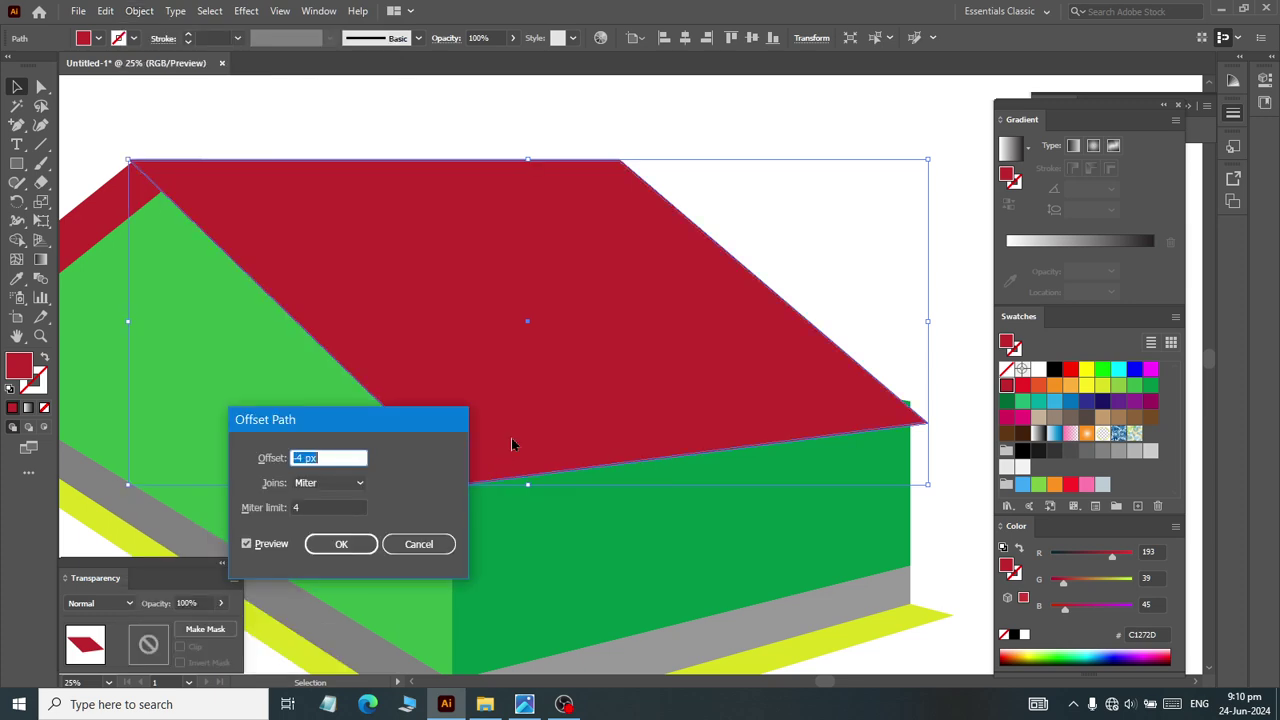
{"action": "type", "text": "-10PX"}
{"action": "key", "text": "Return"}
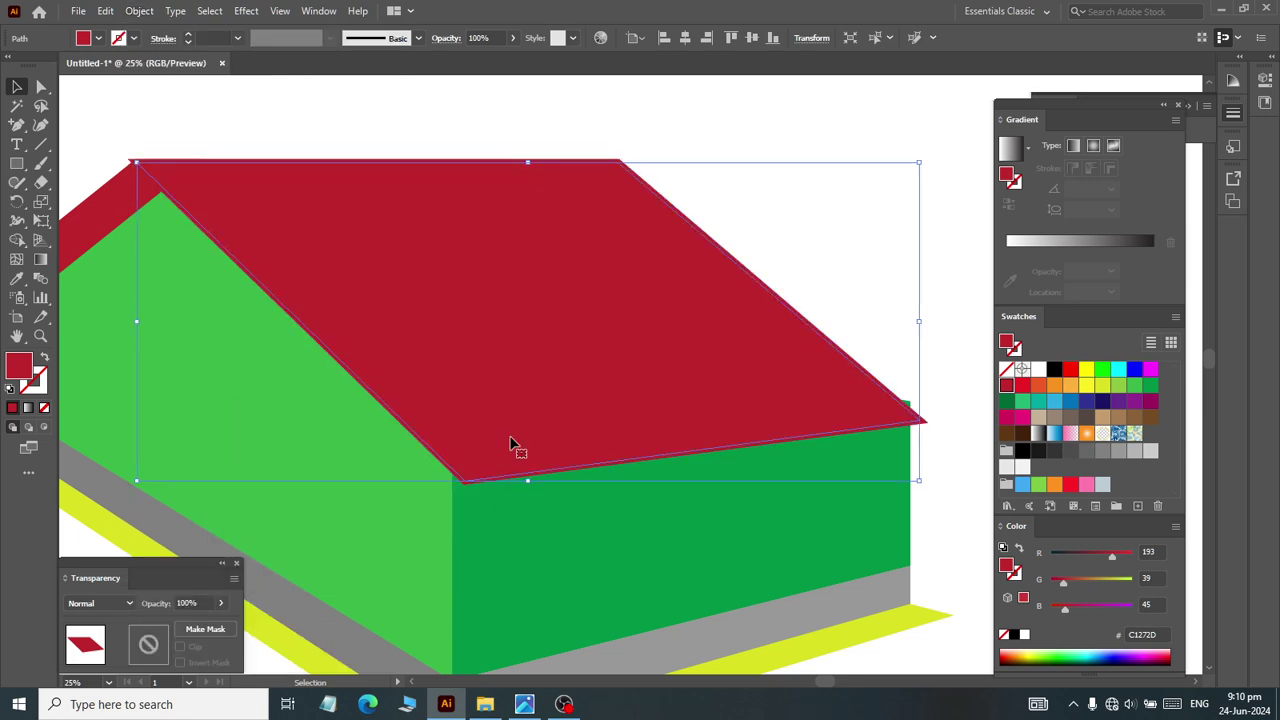
{"action": "left_click", "coordinate": [1070, 369]}
{"action": "left_click", "coordinate": [866, 243]}
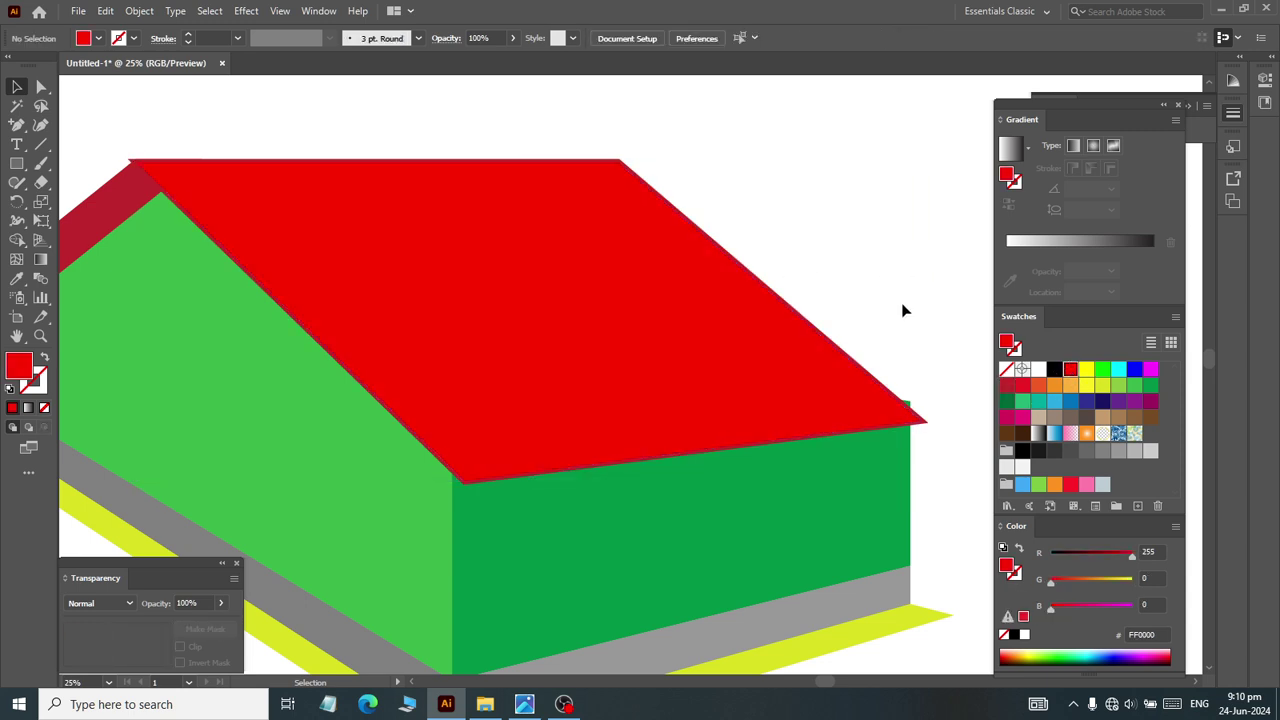
{"action": "scroll", "coordinate": [386, 372], "scroll_direction": "down", "scroll_amount": 2}
{"action": "scroll", "coordinate": [286, 380], "scroll_direction": "left", "scroll_amount": 1}
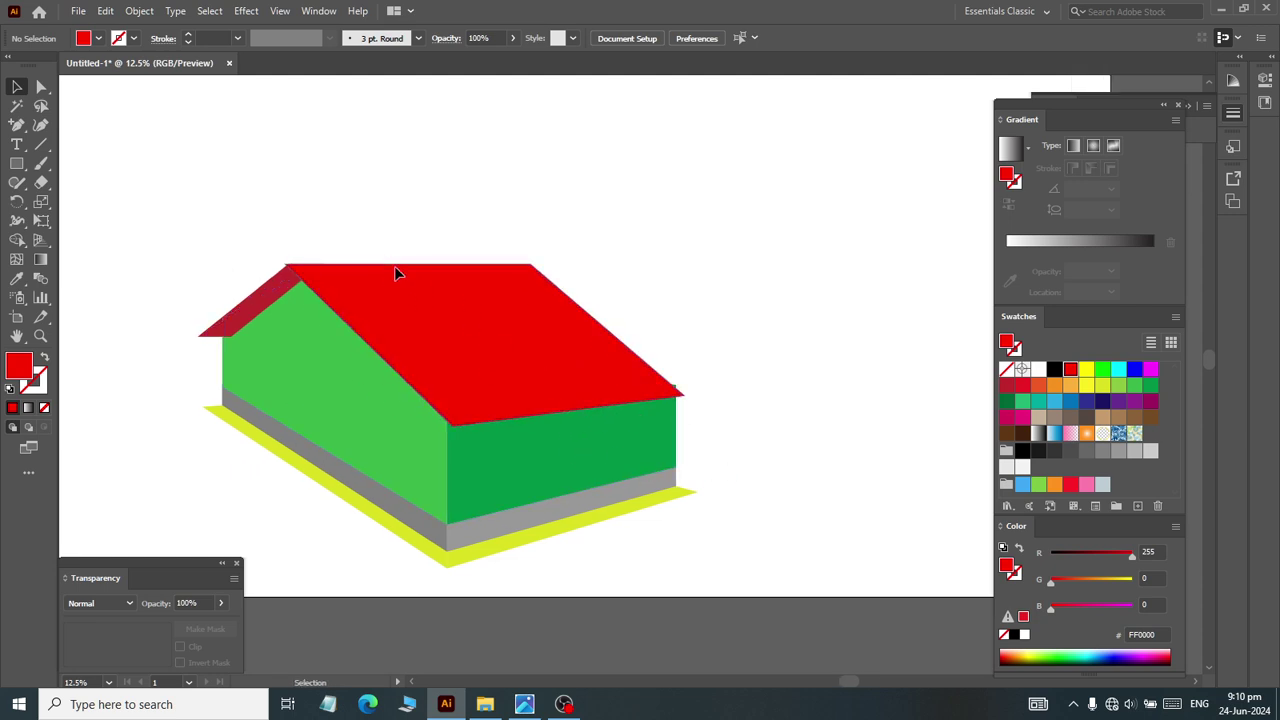
{"action": "scroll", "coordinate": [579, 213], "scroll_direction": "up", "scroll_amount": 1}
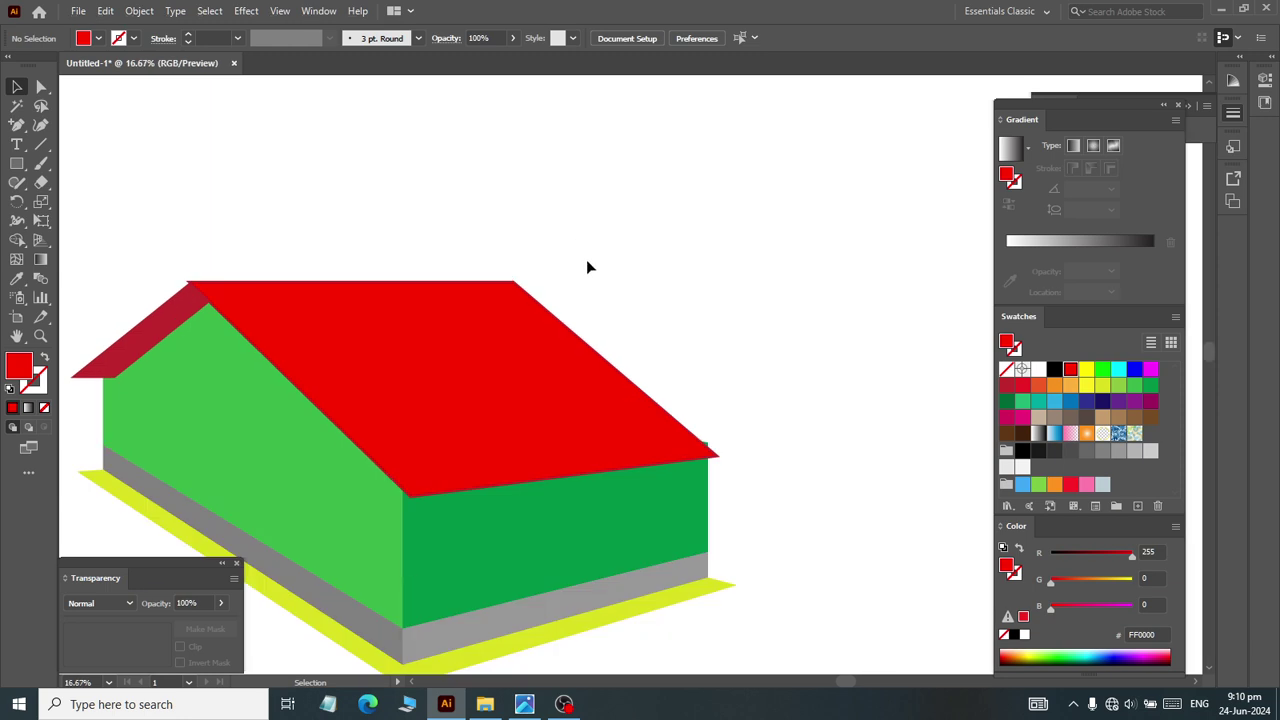
{"action": "scroll", "coordinate": [123, 269], "scroll_direction": "up", "scroll_amount": 2}
Step: Nudge the dark red eave's top-left anchor two steps left to meet the roof's corner
{"action": "scroll", "coordinate": [124, 260], "scroll_direction": "up", "scroll_amount": 2}
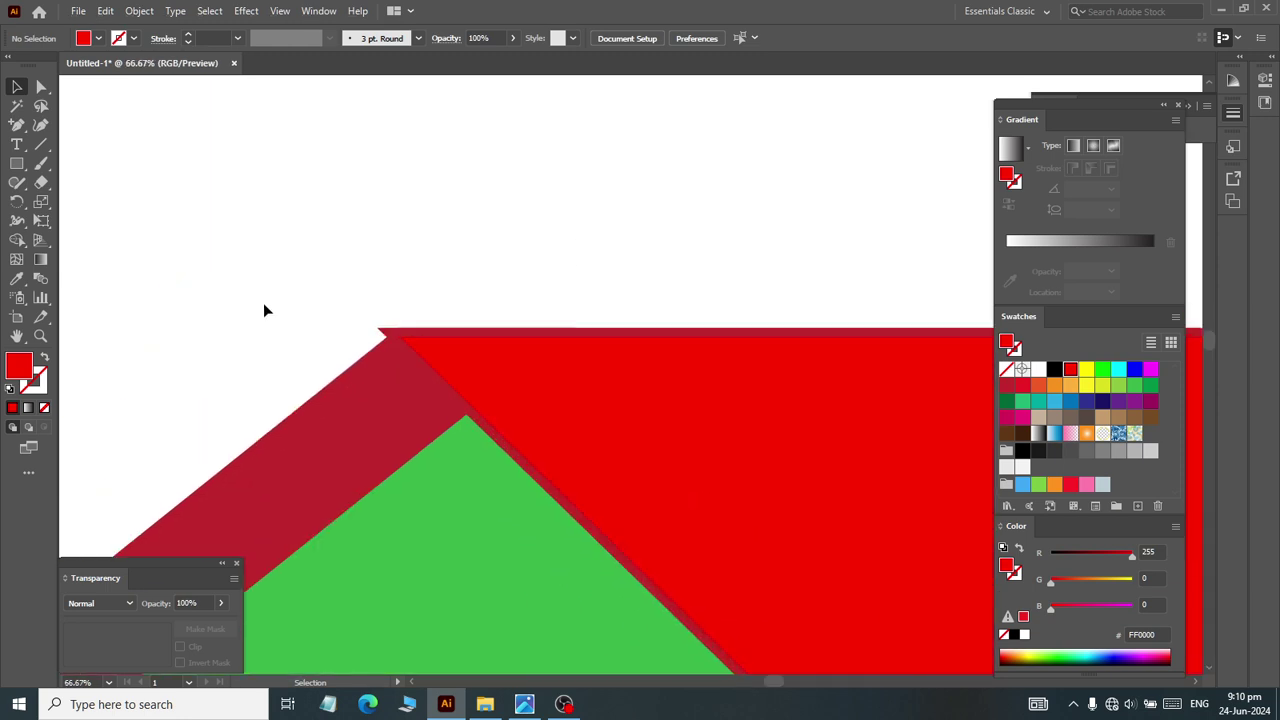
{"action": "left_click", "coordinate": [41, 87]}
{"action": "left_click", "coordinate": [349, 392]}
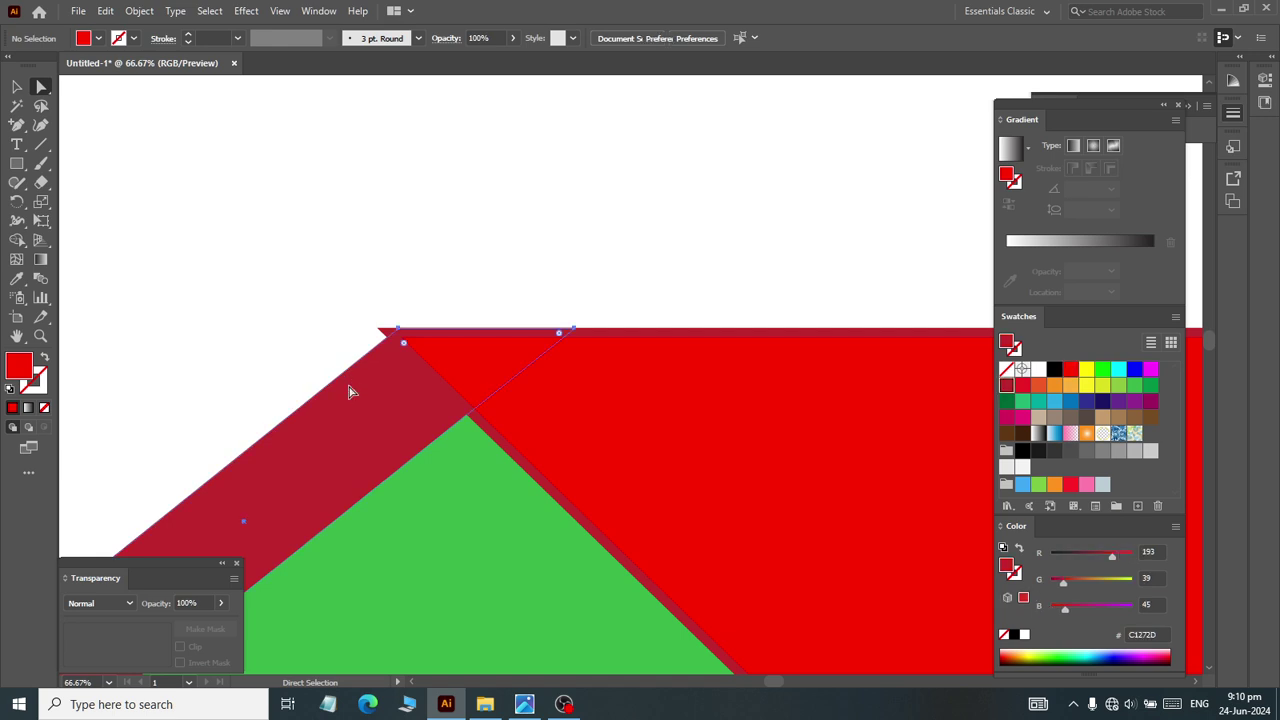
{"action": "left_click", "coordinate": [399, 329]}
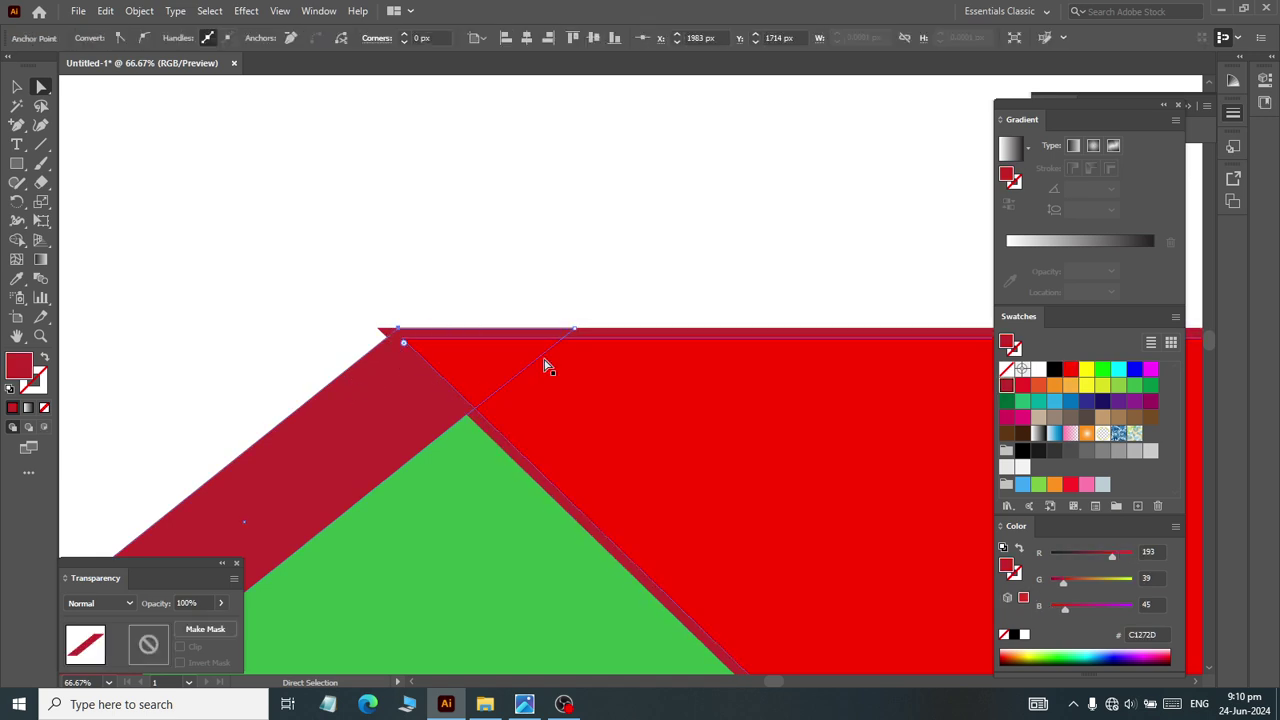
{"action": "key", "text": "Left"}
{"action": "key", "text": "Left"}
{"action": "key", "text": "Left"}
{"action": "key", "text": "Left"}
{"action": "key", "text": "Left"}
{"action": "key", "text": "Left"}
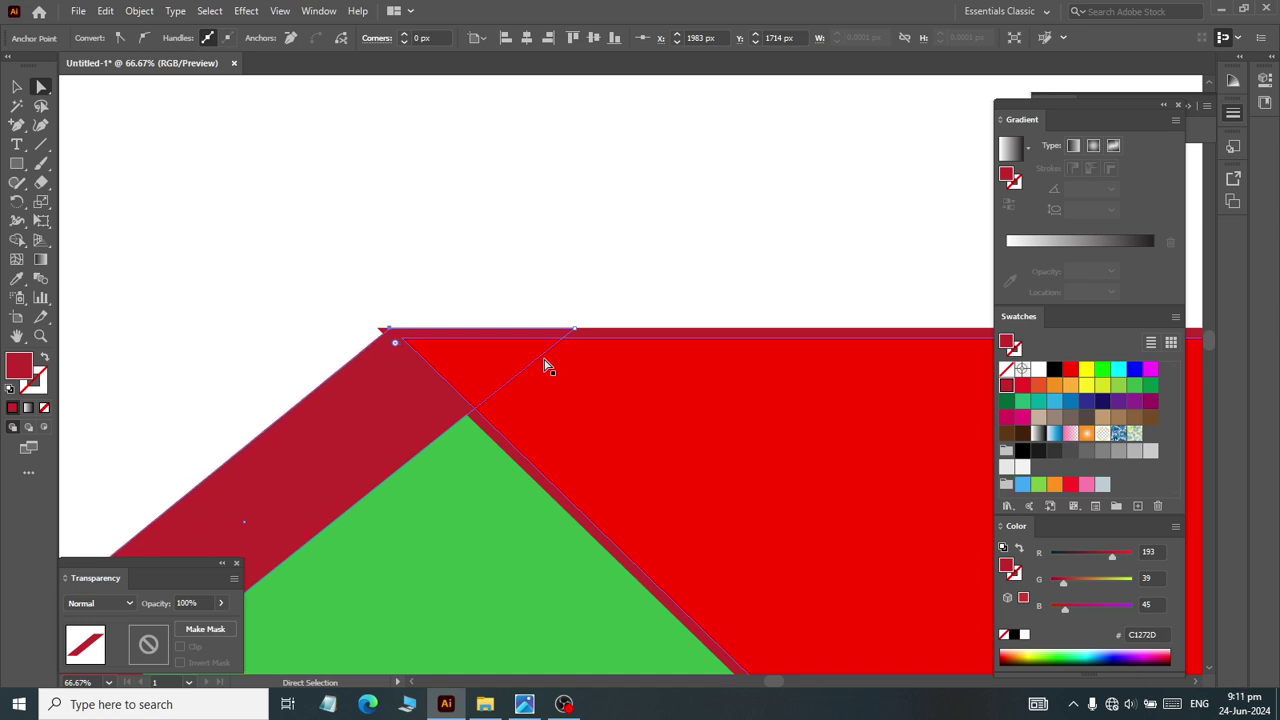
{"action": "key", "text": "Left"}
{"action": "key", "text": "Left"}
{"action": "key", "text": "Left"}
{"action": "key", "text": "Left"}
{"action": "key", "text": "Left"}
{"action": "key", "text": "Left"}
{"action": "key", "text": "Left"}
{"action": "key", "text": "Left"}
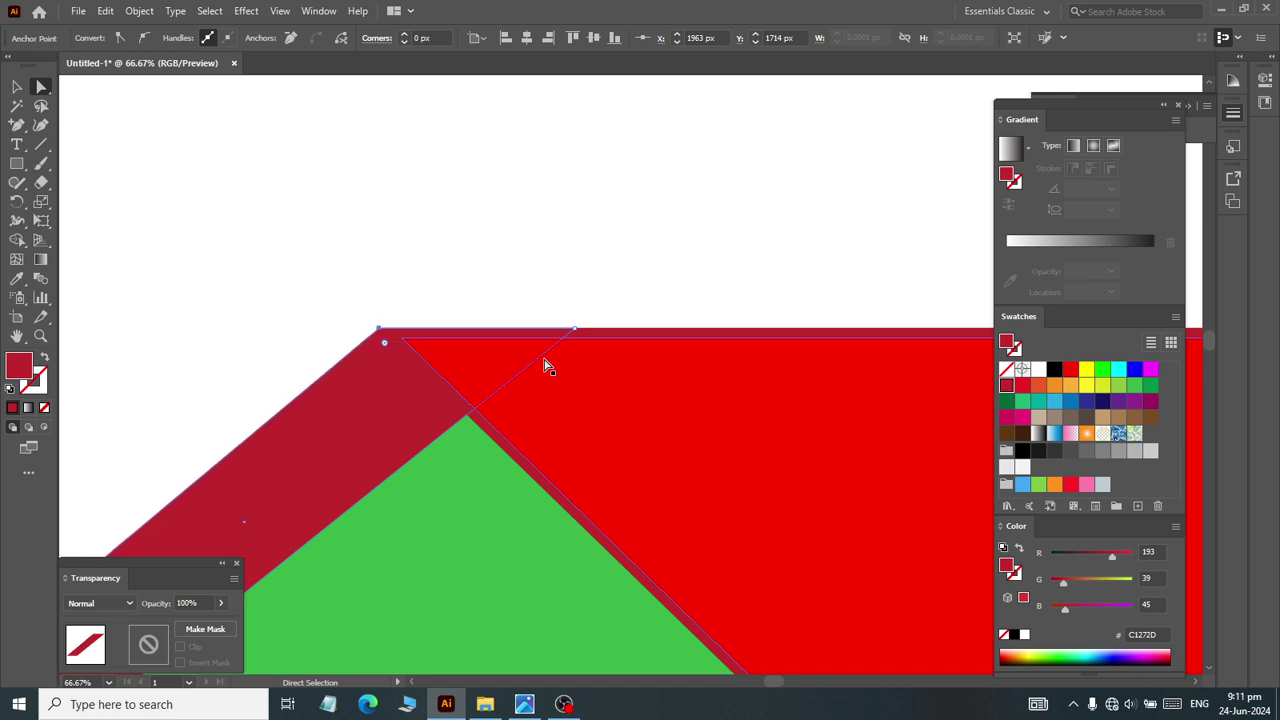
{"action": "scroll", "coordinate": [450, 330], "scroll_direction": "down", "scroll_amount": 5, "text": "alt"}
{"action": "left_click", "coordinate": [474, 284]}
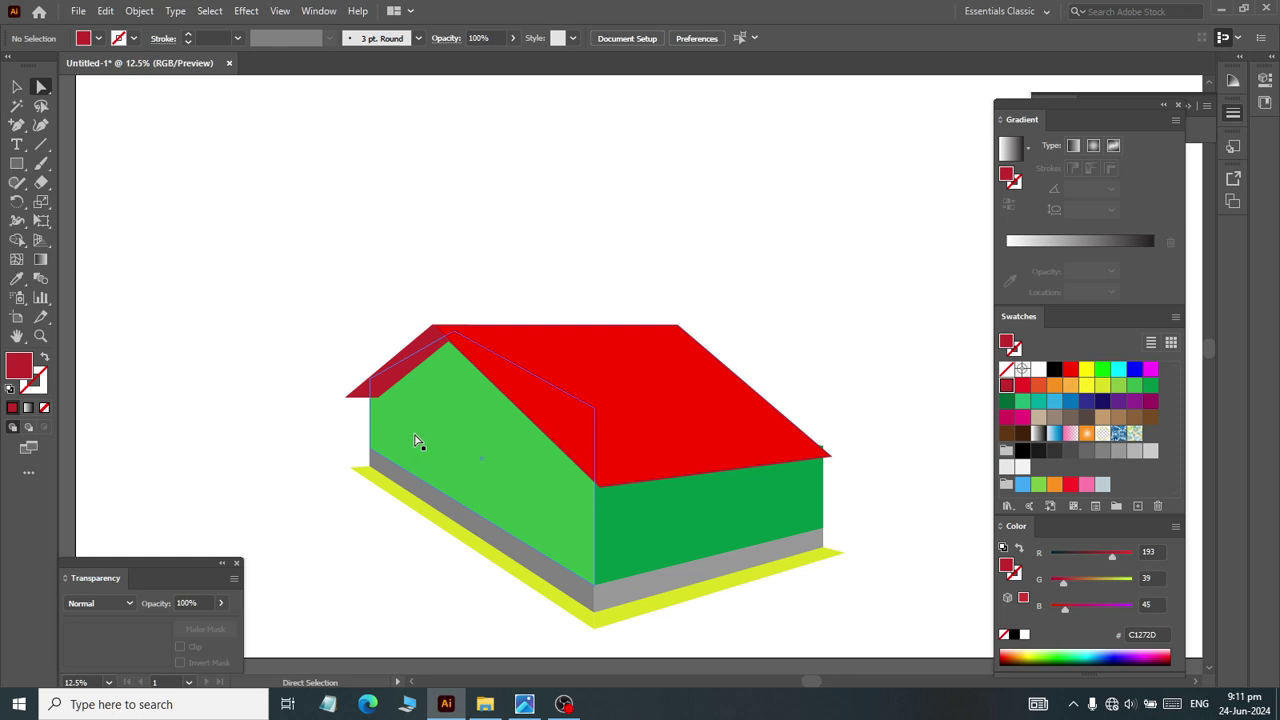
{"action": "key", "text": "alt+Tab"}
{"action": "key", "text": "alt+Tab"}
{"action": "key", "text": "alt+Tab"}
{"action": "scroll", "coordinate": [337, 319], "scroll_direction": "up", "scroll_amount": 2}
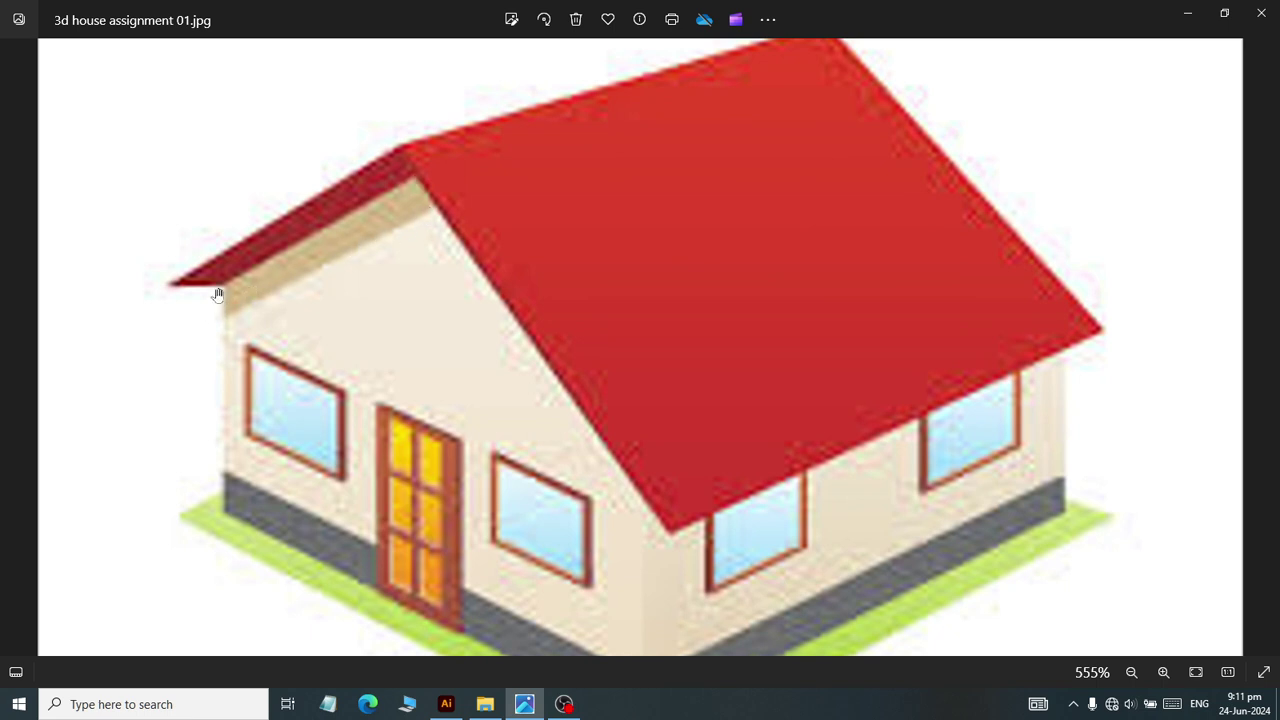
{"action": "key", "text": "alt+Tab"}
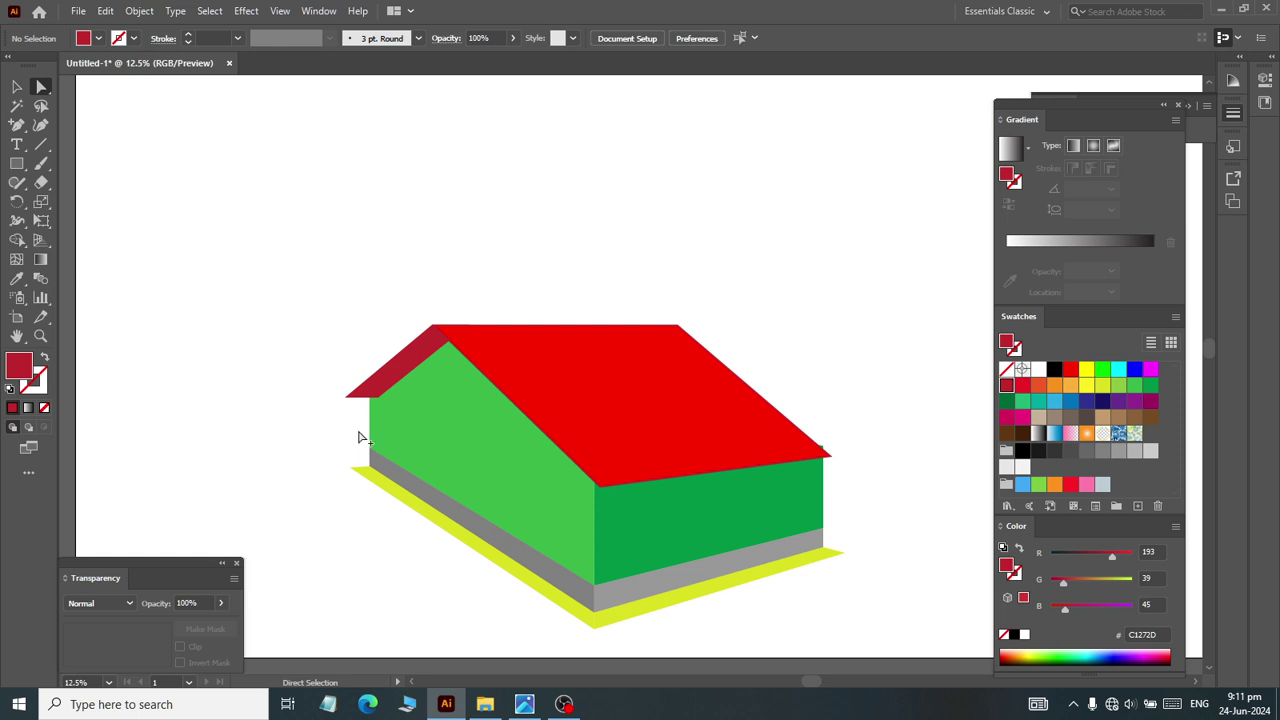
{"action": "scroll", "coordinate": [358, 437], "scroll_direction": "up", "scroll_amount": 3}
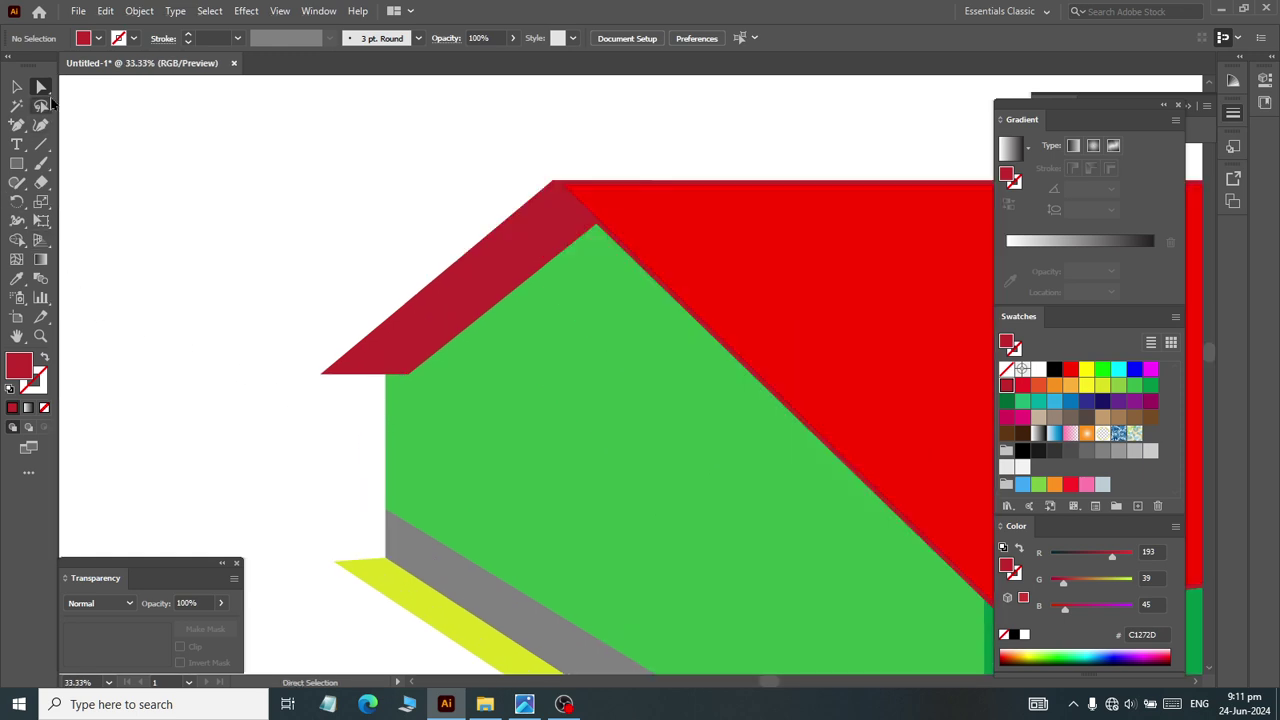
Step: Move the eave's two lower anchors two steps left and three steps up
{"action": "key", "text": "alt+Tab"}
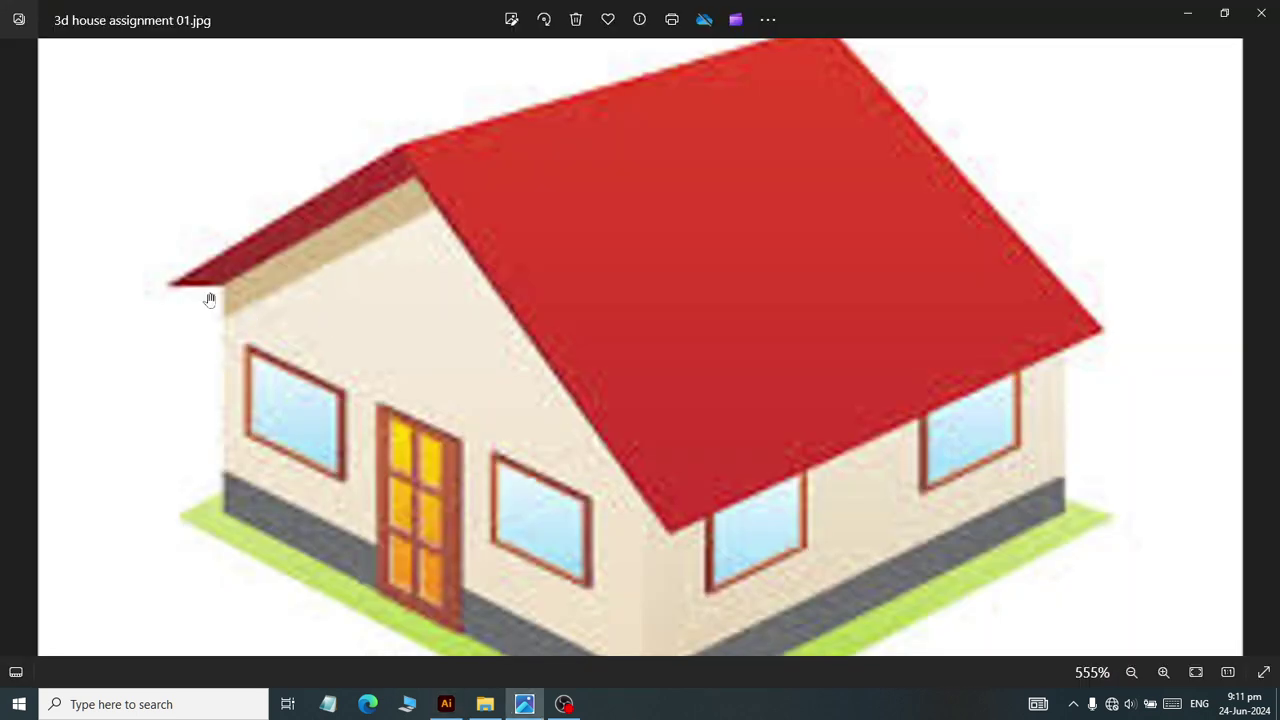
{"action": "key", "text": "alt+Tab"}
{"action": "left_click", "coordinate": [411, 373]}
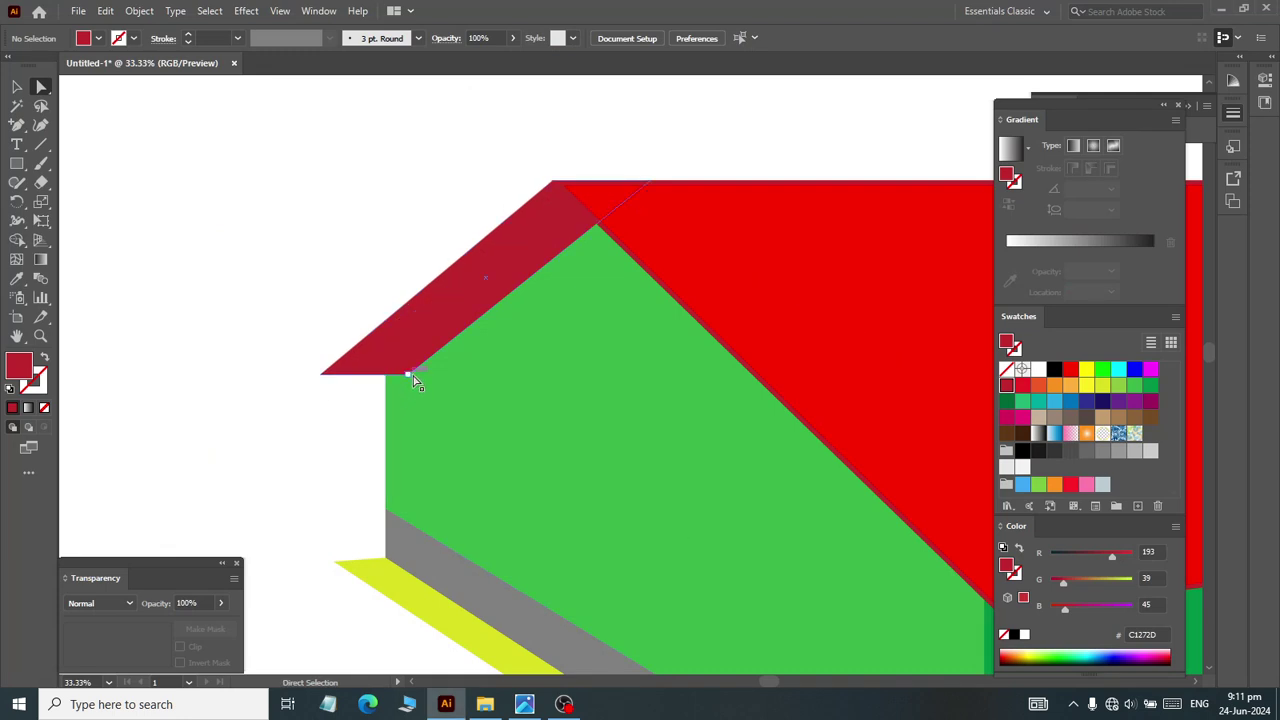
{"action": "left_click", "coordinate": [410, 374]}
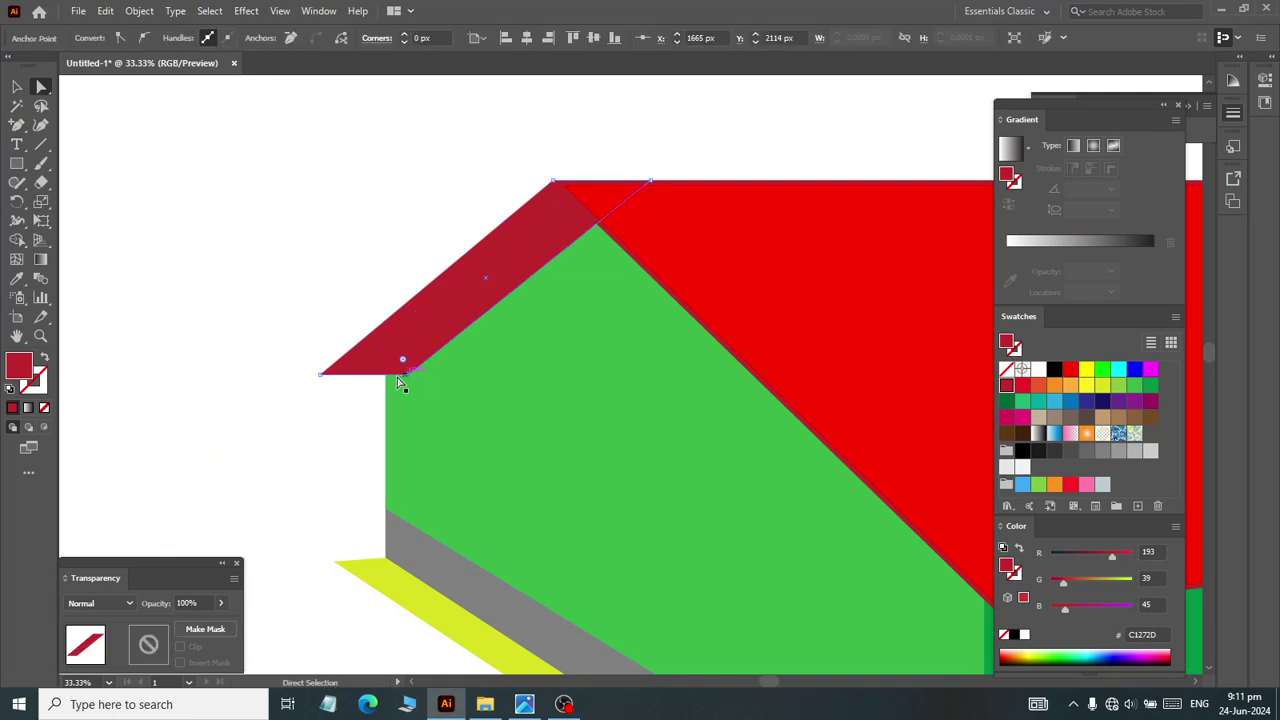
{"action": "left_click", "coordinate": [321, 376], "text": "shift"}
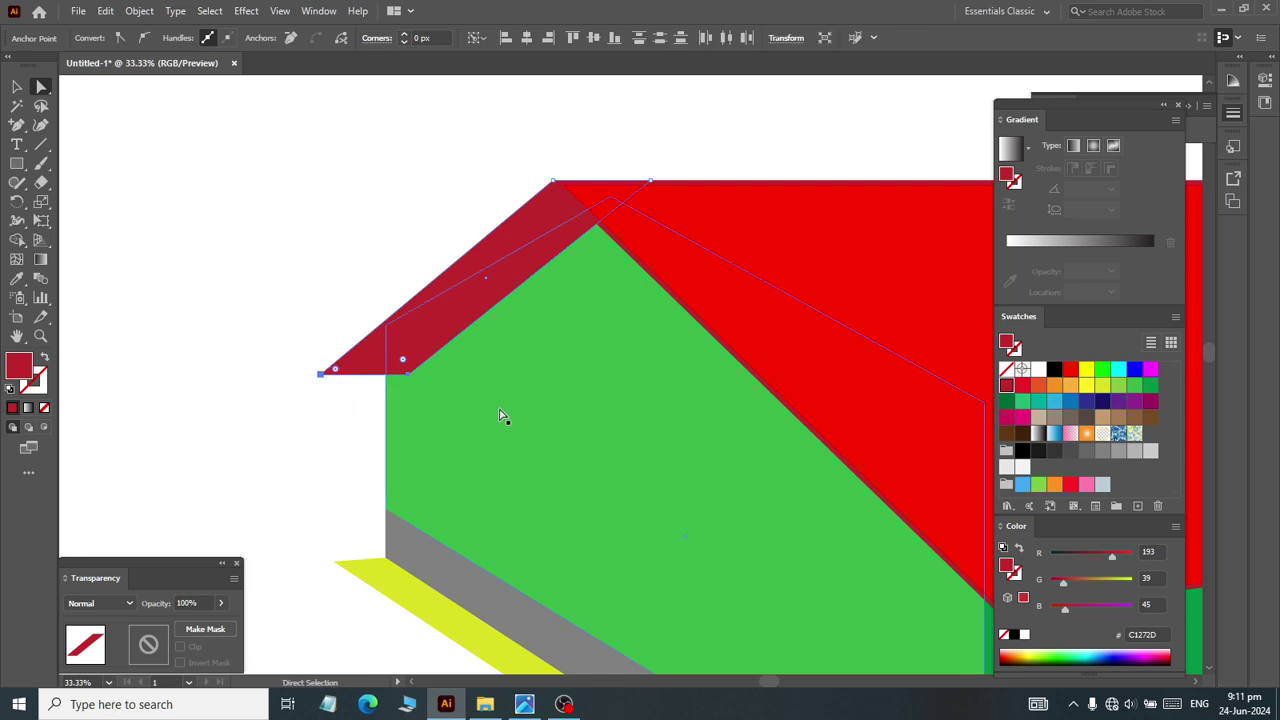
{"action": "key", "text": "Left"}
{"action": "key", "text": "Left"}
{"action": "key", "text": "Left"}
{"action": "key", "text": "Left"}
{"action": "key", "text": "Left"}
{"action": "key", "text": "Left"}
{"action": "key", "text": "Left"}
{"action": "key", "text": "Left"}
{"action": "key", "text": "Left"}
{"action": "key", "text": "Left"}
{"action": "key", "text": "Left"}
{"action": "key", "text": "Left"}
{"action": "key", "text": "Left"}
{"action": "key", "text": "Left"}
{"action": "key", "text": "Left"}
{"action": "key", "text": "Left"}
{"action": "key", "text": "Left"}
{"action": "key", "text": "Left"}
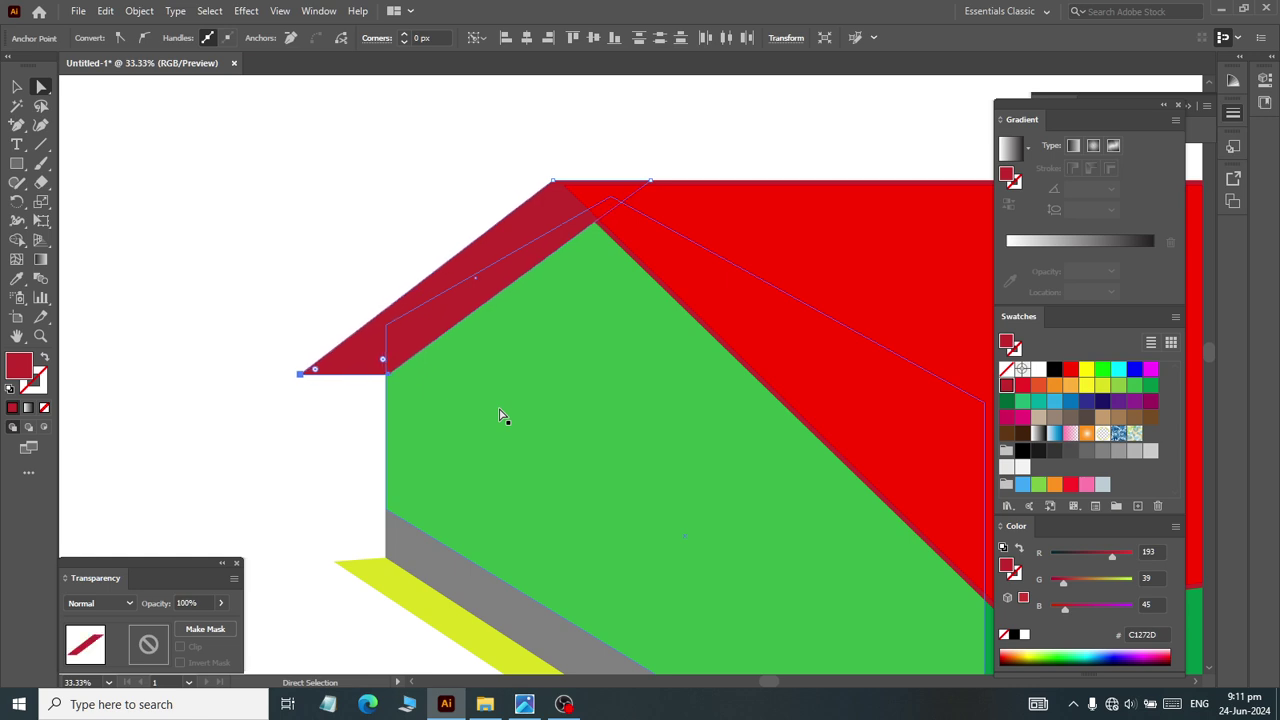
{"action": "key", "text": "Left"}
{"action": "key", "text": "Left"}
{"action": "key", "text": "Left"}
{"action": "key", "text": "Up"}
{"action": "key", "text": "Up"}
{"action": "key", "text": "Up"}
{"action": "key", "text": "Up"}
{"action": "key", "text": "Up"}
{"action": "key", "text": "Up"}
{"action": "key", "text": "Up"}
{"action": "key", "text": "Up"}
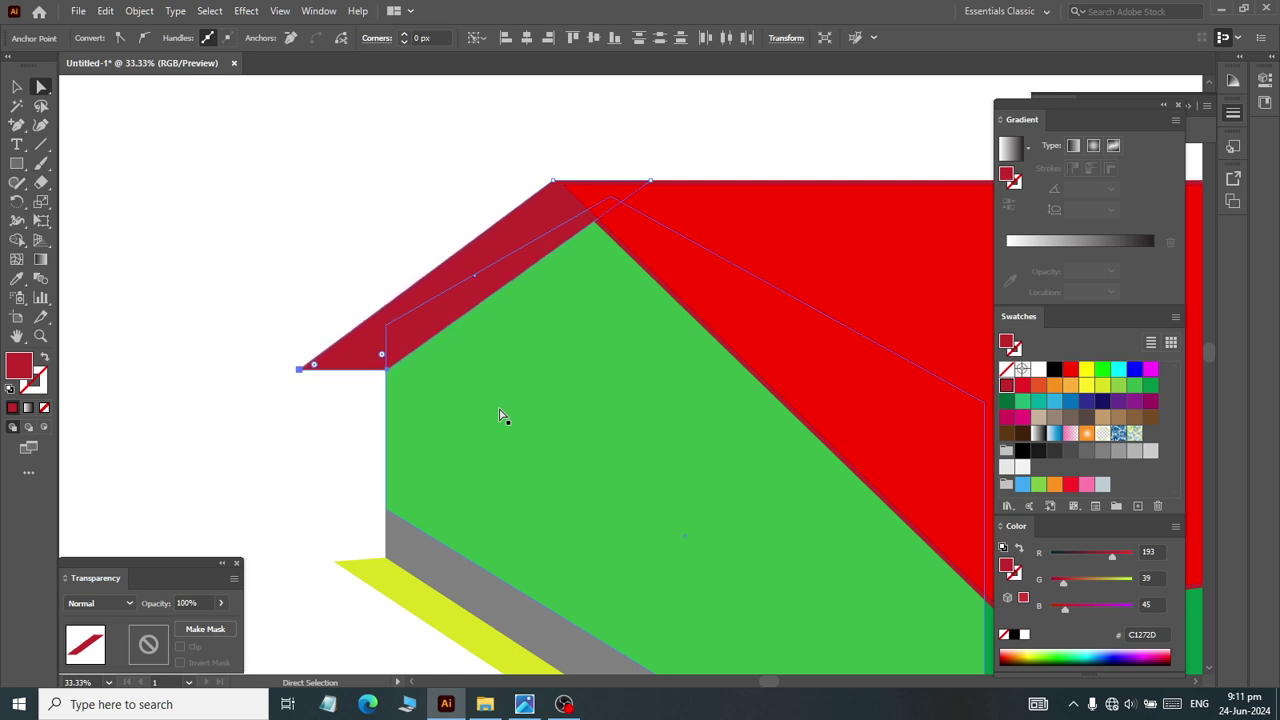
{"action": "key", "text": "Up"}
{"action": "key", "text": "Up"}
{"action": "key", "text": "Up"}
{"action": "key", "text": "Up"}
{"action": "key", "text": "Up"}
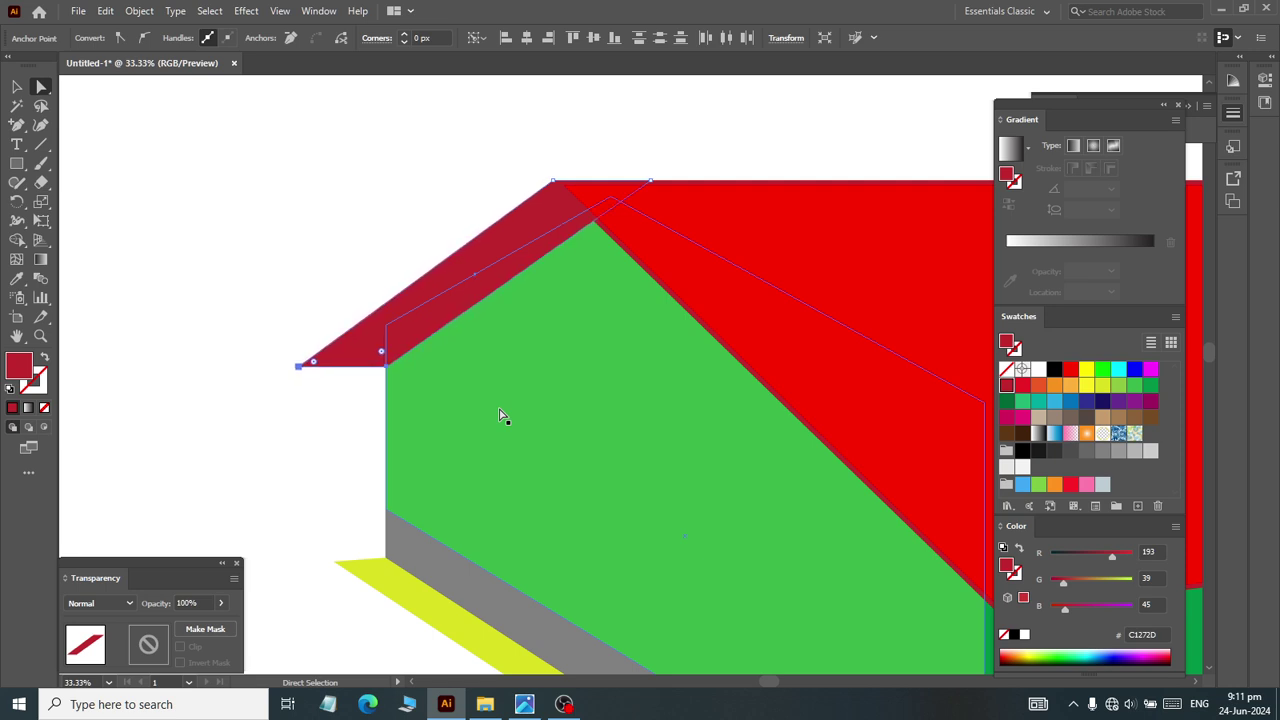
{"action": "key", "text": "Up"}
{"action": "key", "text": "Up"}
{"action": "left_click", "coordinate": [243, 289]}
{"action": "scroll", "coordinate": [250, 290], "scroll_direction": "down", "scroll_amount": 2}
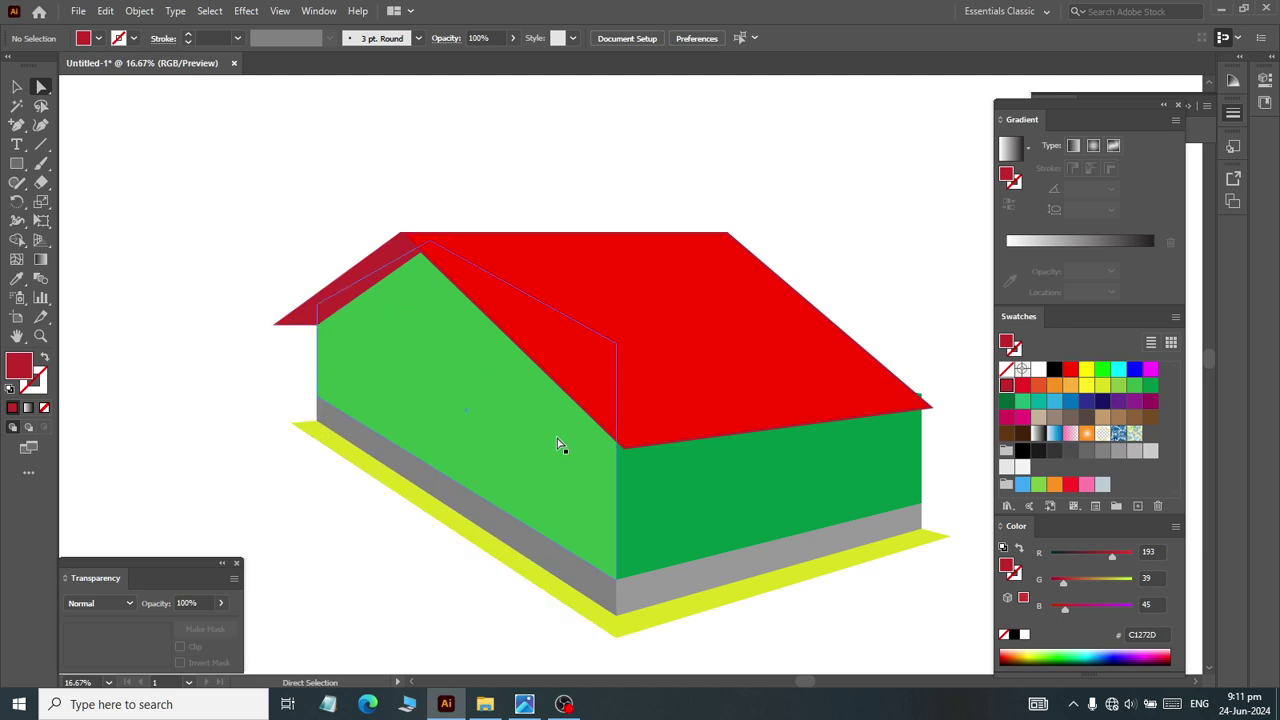
Step: Inspect the eave's left tip and the green right wall's top-right corner point
{"action": "left_click", "coordinate": [274, 323]}
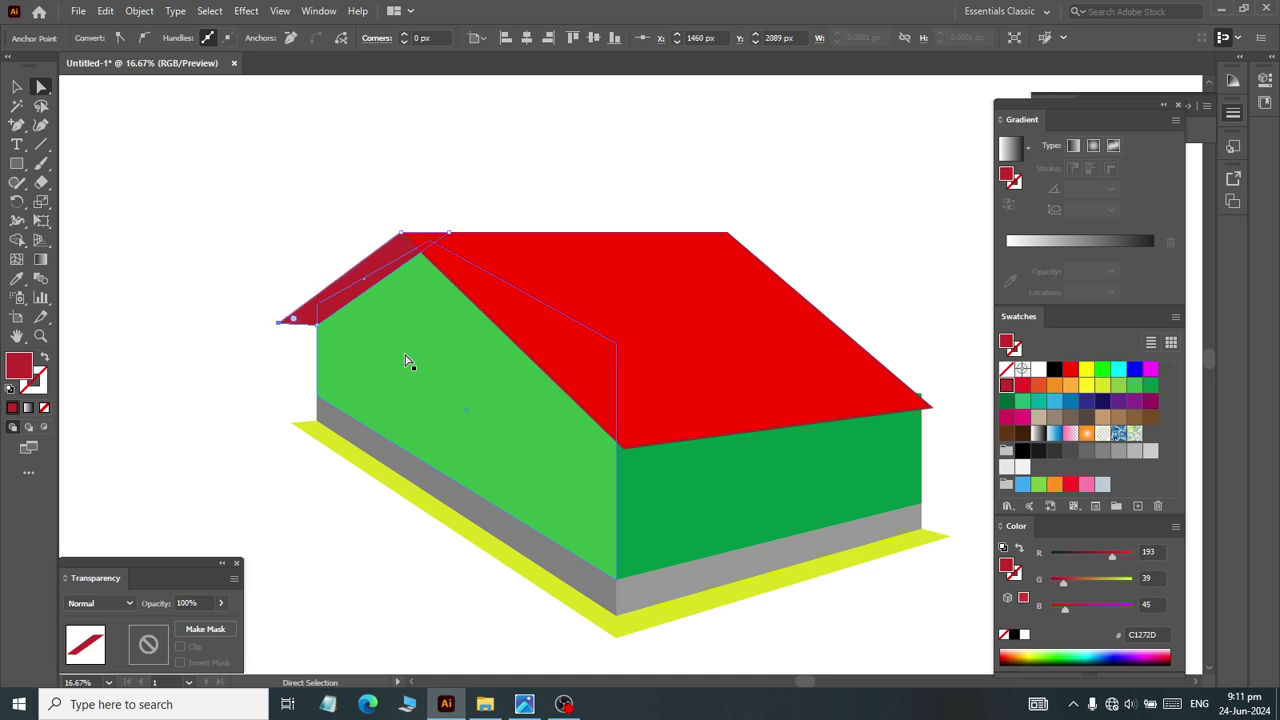
{"action": "left_click", "coordinate": [300, 503]}
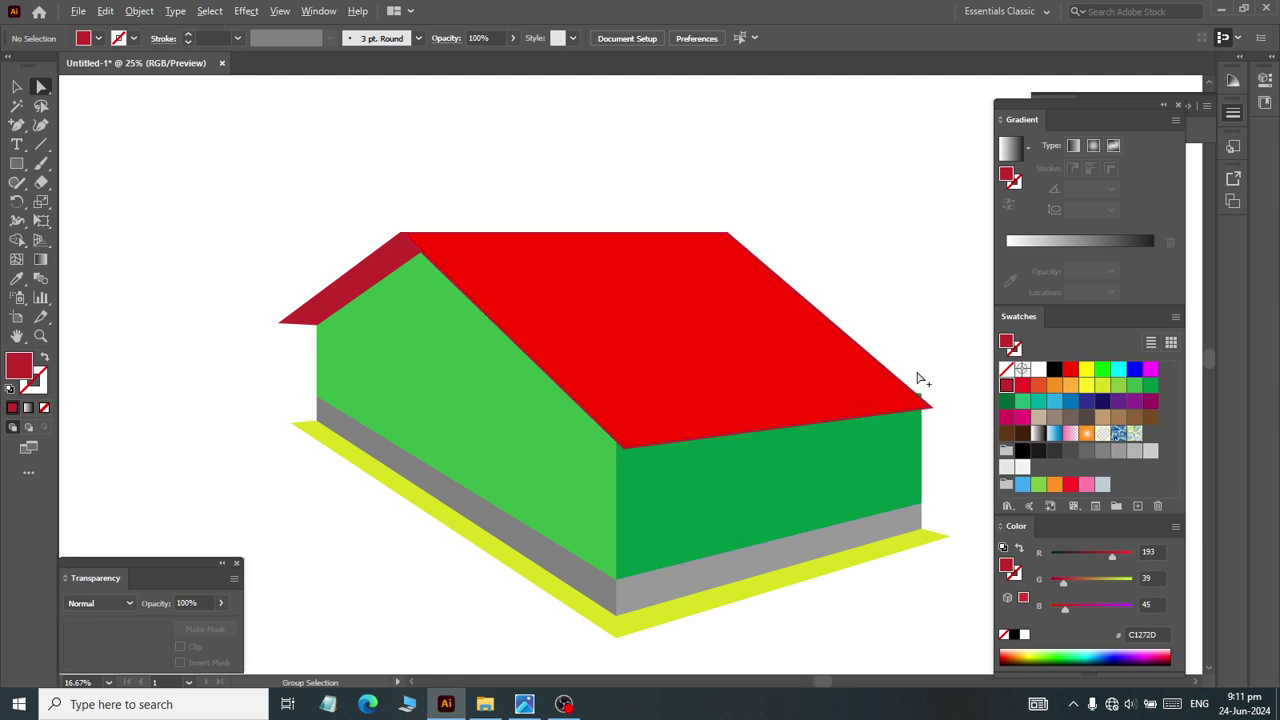
{"action": "scroll", "coordinate": [918, 410], "scroll_direction": "up", "scroll_amount": 2}
{"action": "left_click", "coordinate": [930, 412]}
{"action": "left_click", "coordinate": [933, 410]}
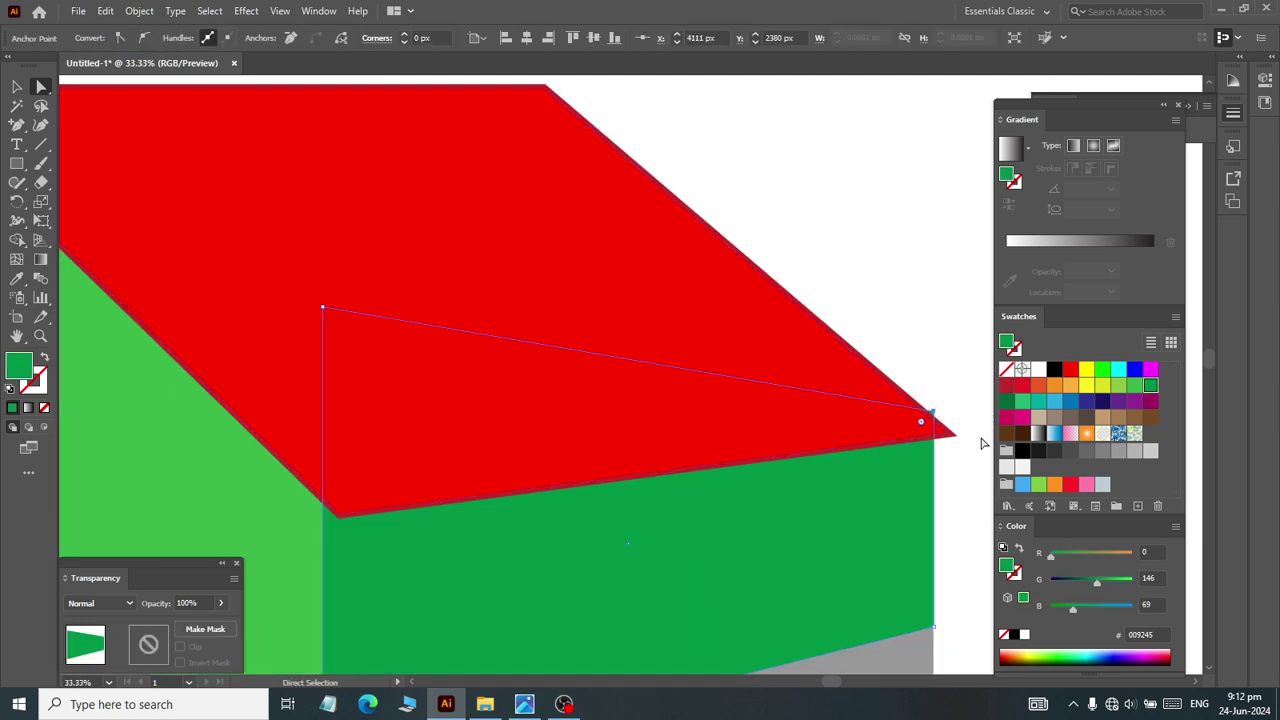
{"action": "left_click", "coordinate": [810, 197]}
{"action": "scroll", "coordinate": [812, 200], "scroll_direction": "down", "scroll_amount": 2}
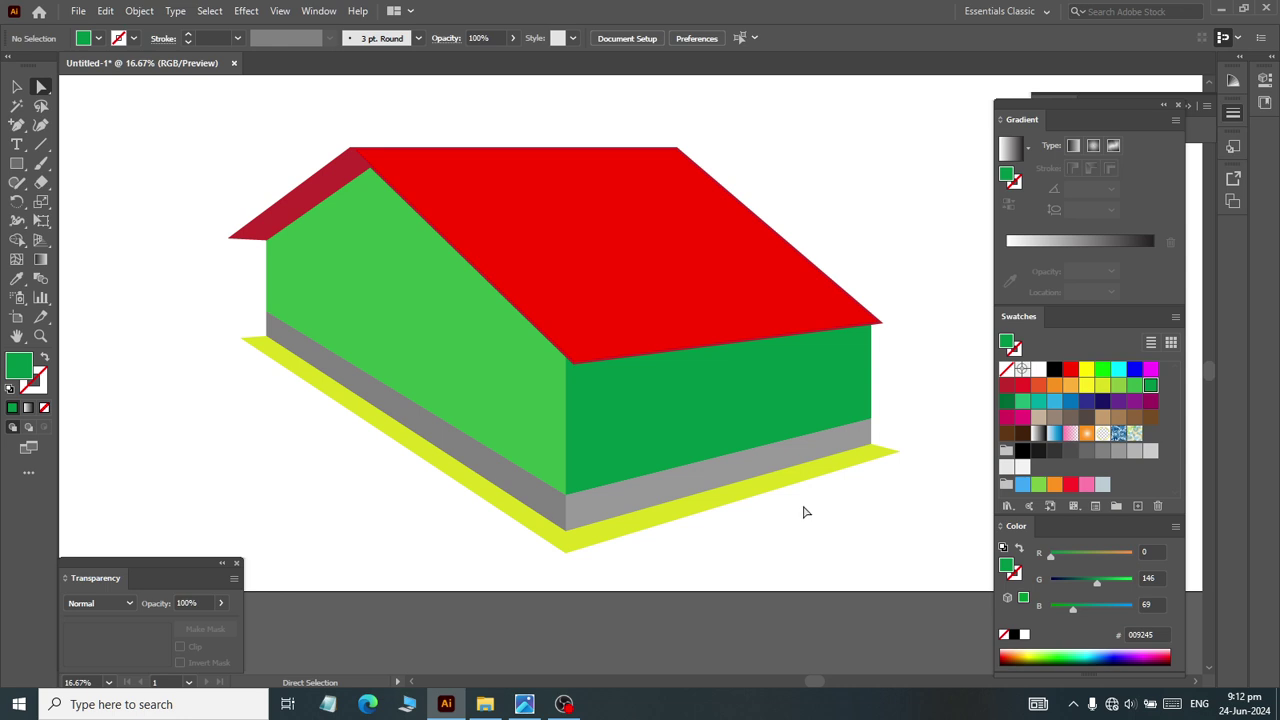
Step: Save as 'cLASS 11 hOUSE PERSPECTIVE' in Documents > ai_fILES > Firewall and Seaview with default Illustrator options
{"action": "key", "text": "ctrl+s"}
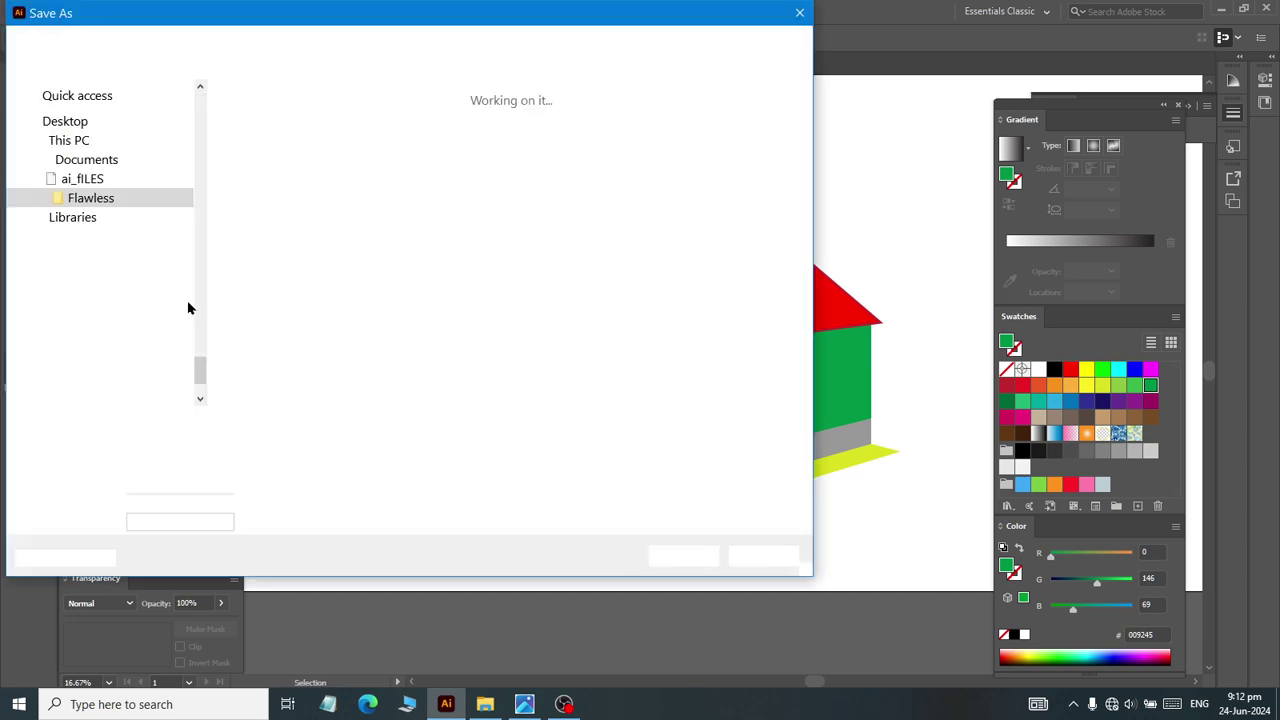
{"action": "left_click", "coordinate": [150, 148]}
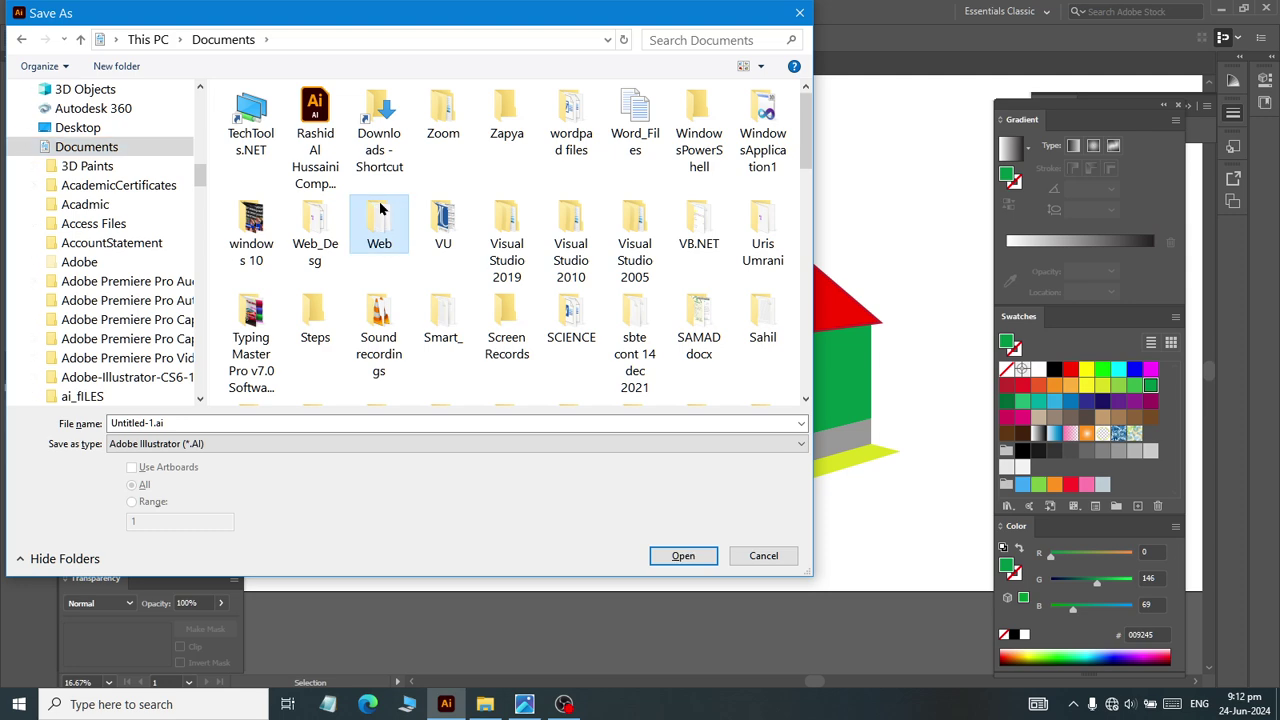
{"action": "type", "text": "ai"}
{"action": "key", "text": "Return"}
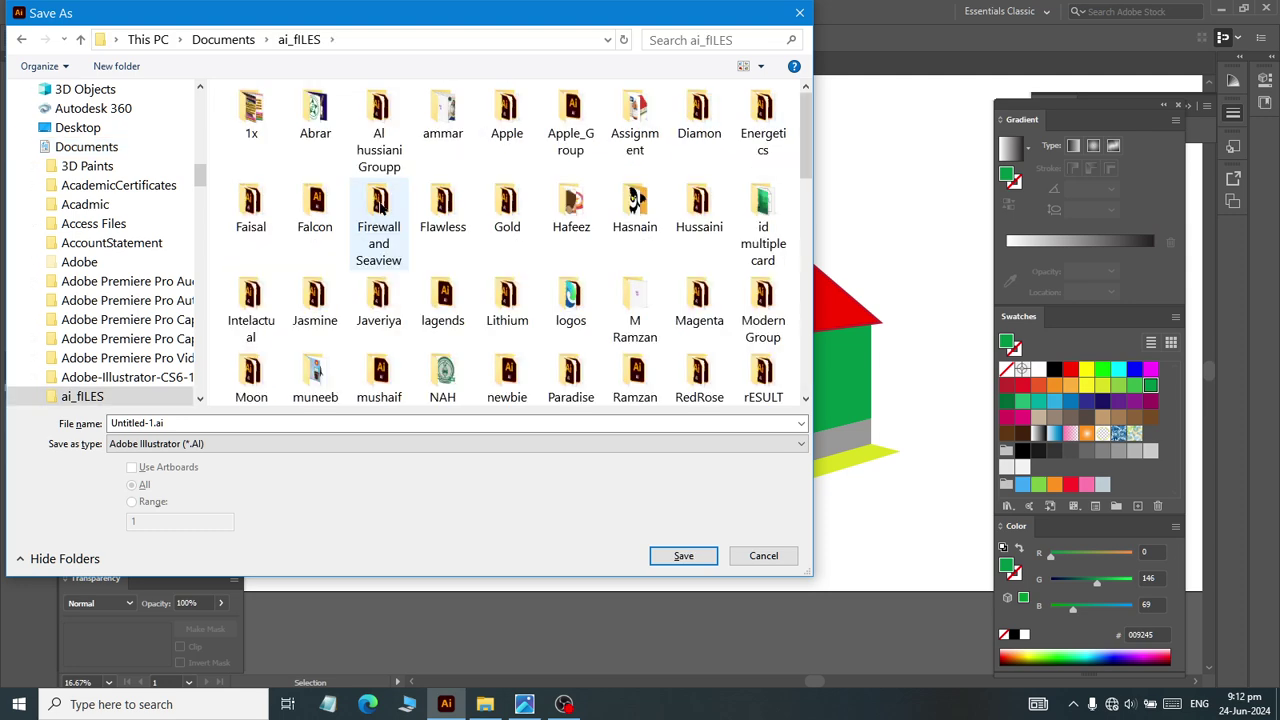
{"action": "left_click", "coordinate": [380, 205]}
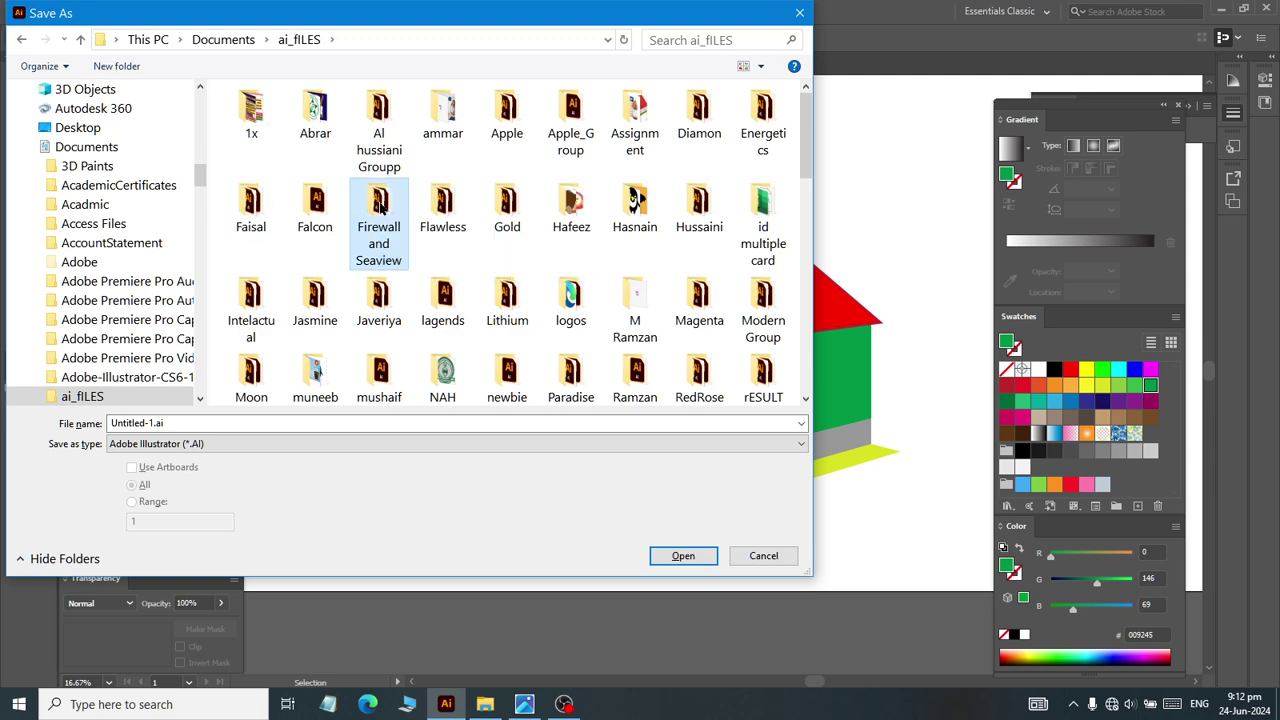
{"action": "double_click", "coordinate": [380, 205]}
{"action": "double_click", "coordinate": [270, 420]}
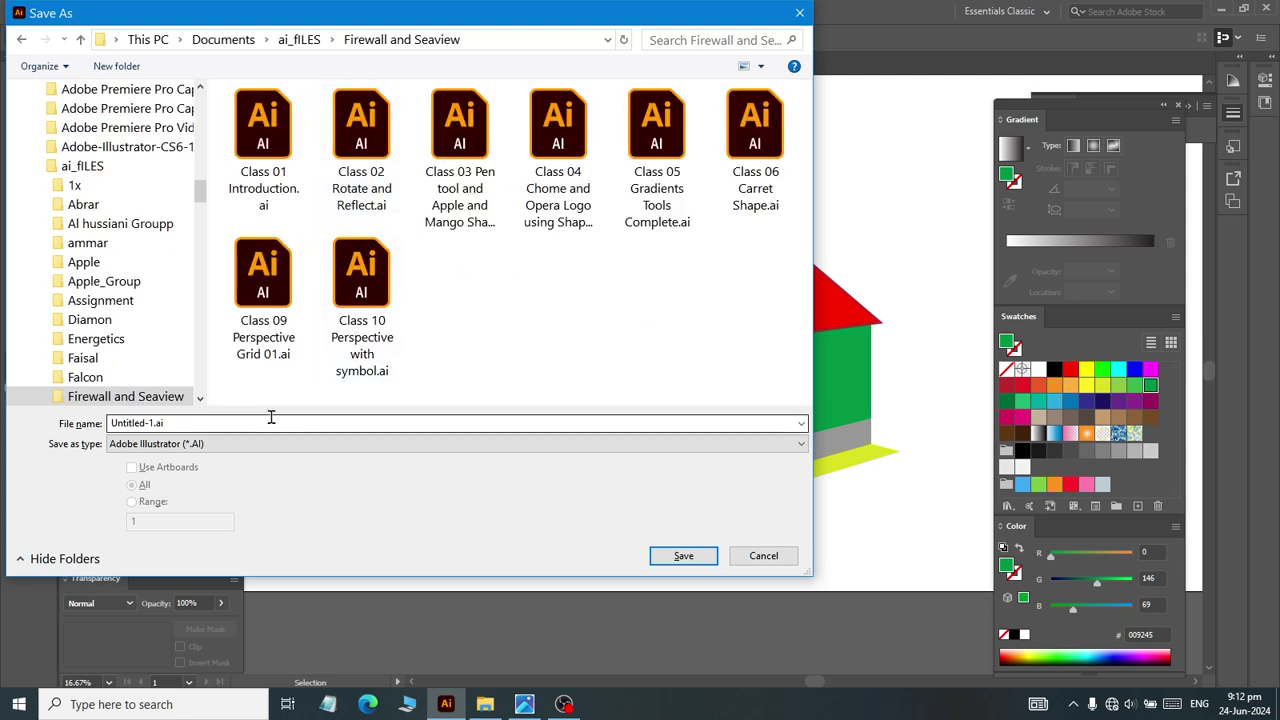
{"action": "type", "text": "cLASS"}
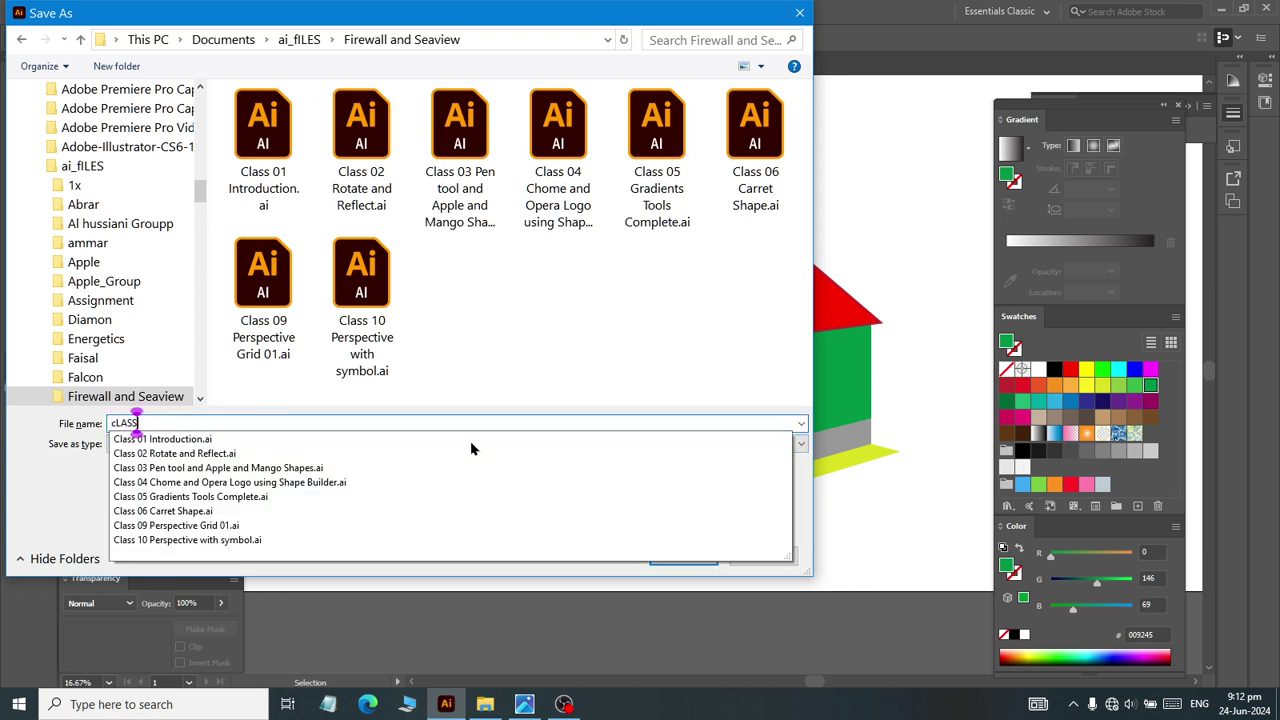
{"action": "type", "text": " 11 hOUSE"}
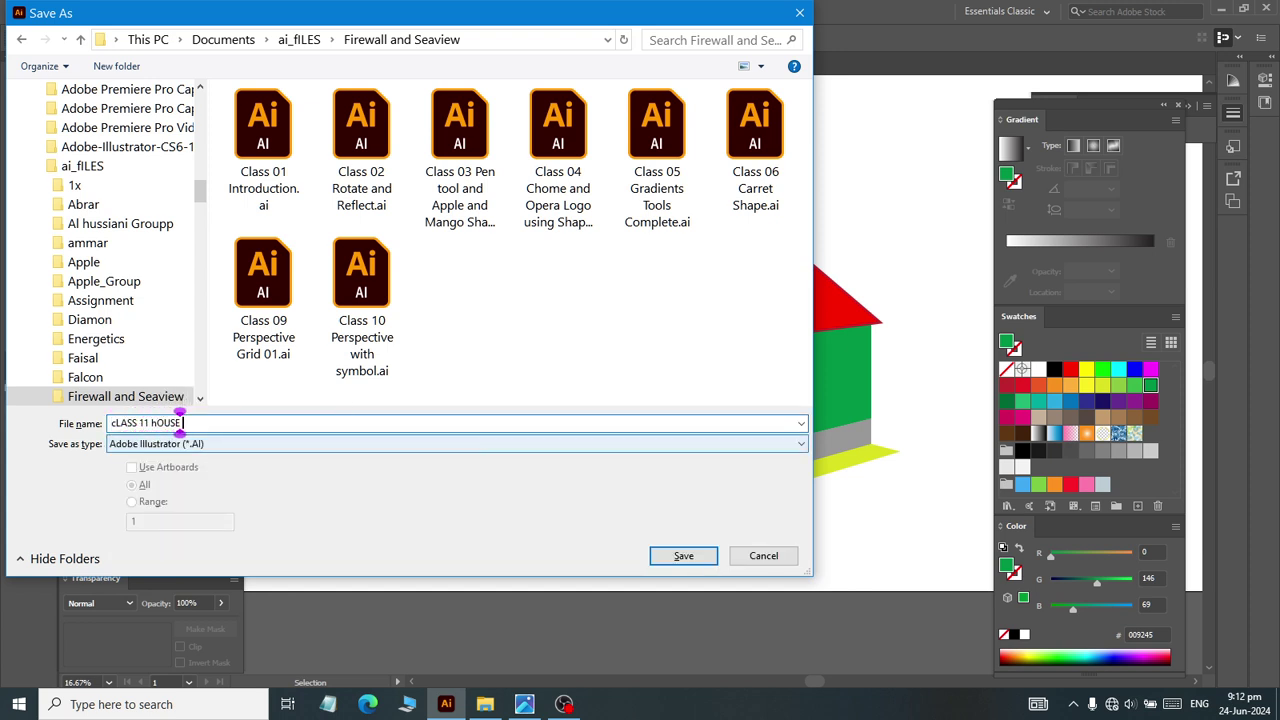
{"action": "type", "text": " PERSPECTIVE"}
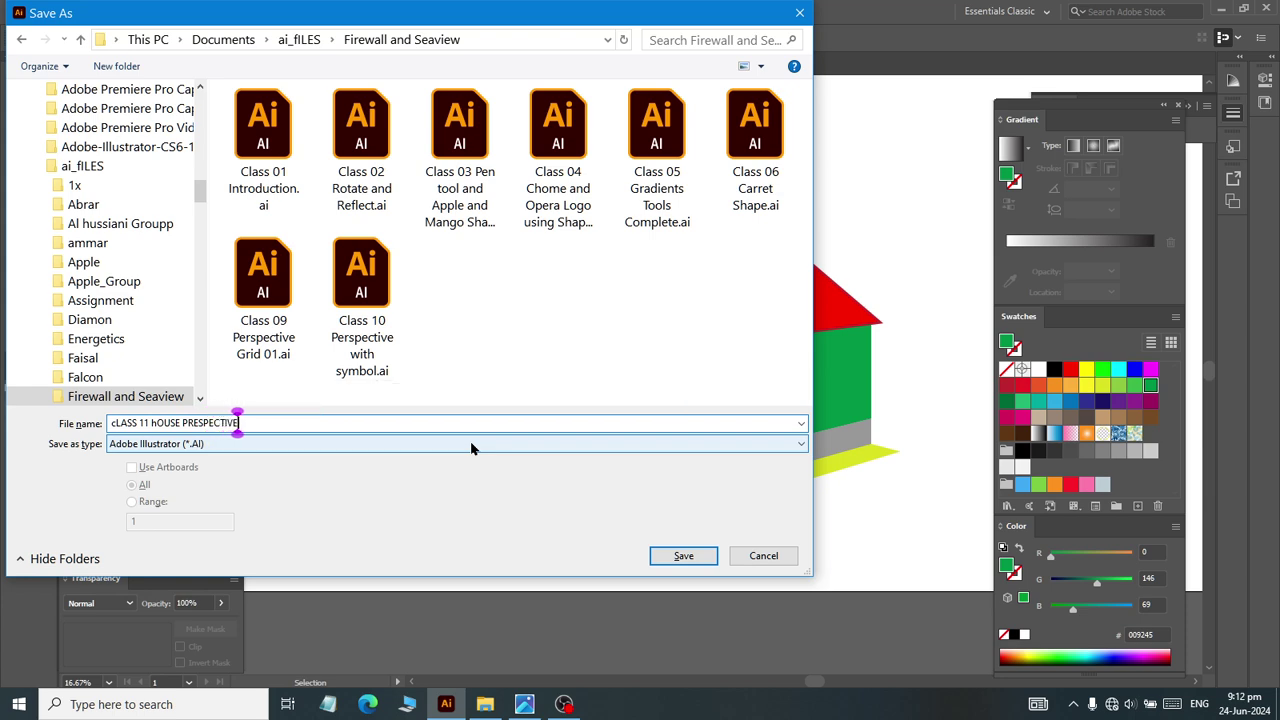
{"action": "key", "text": "Return"}
{"action": "left_click", "coordinate": [591, 517]}
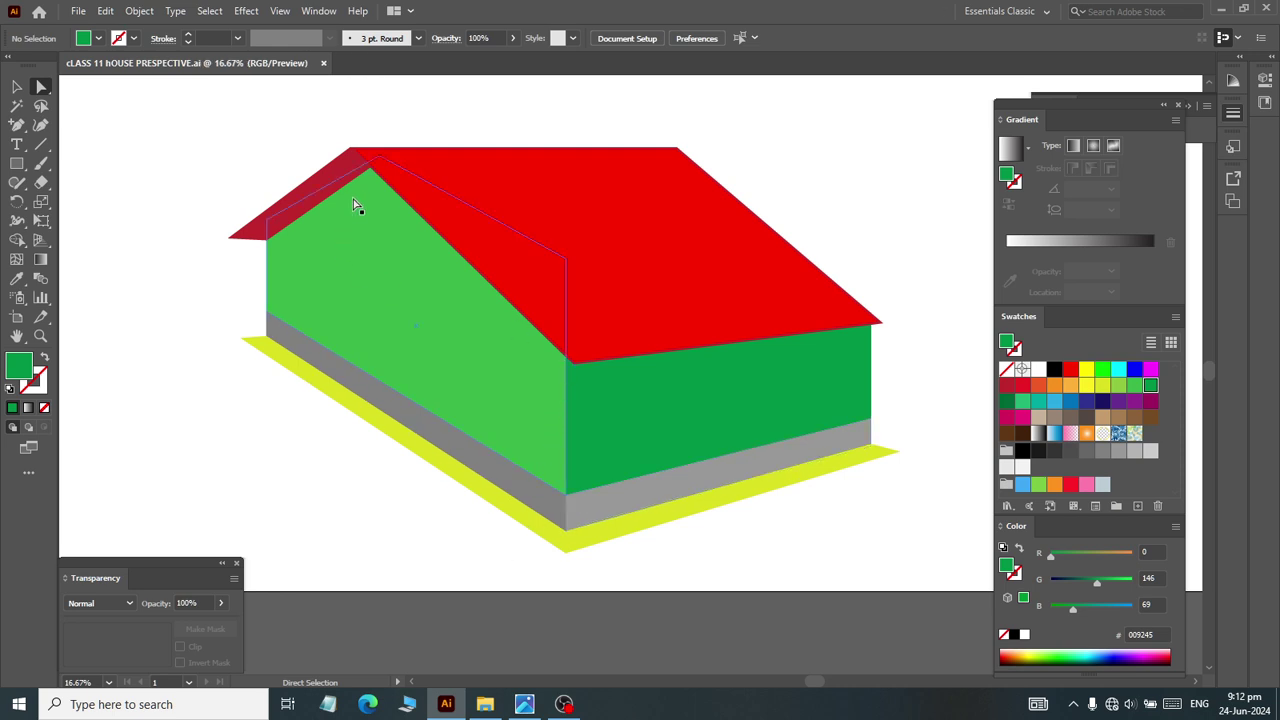
Step: Zoom into the gable and compare it against the reference house photo, then pick the Rectangle tool
{"action": "scroll", "coordinate": [332, 208], "scroll_direction": "up", "scroll_amount": 2}
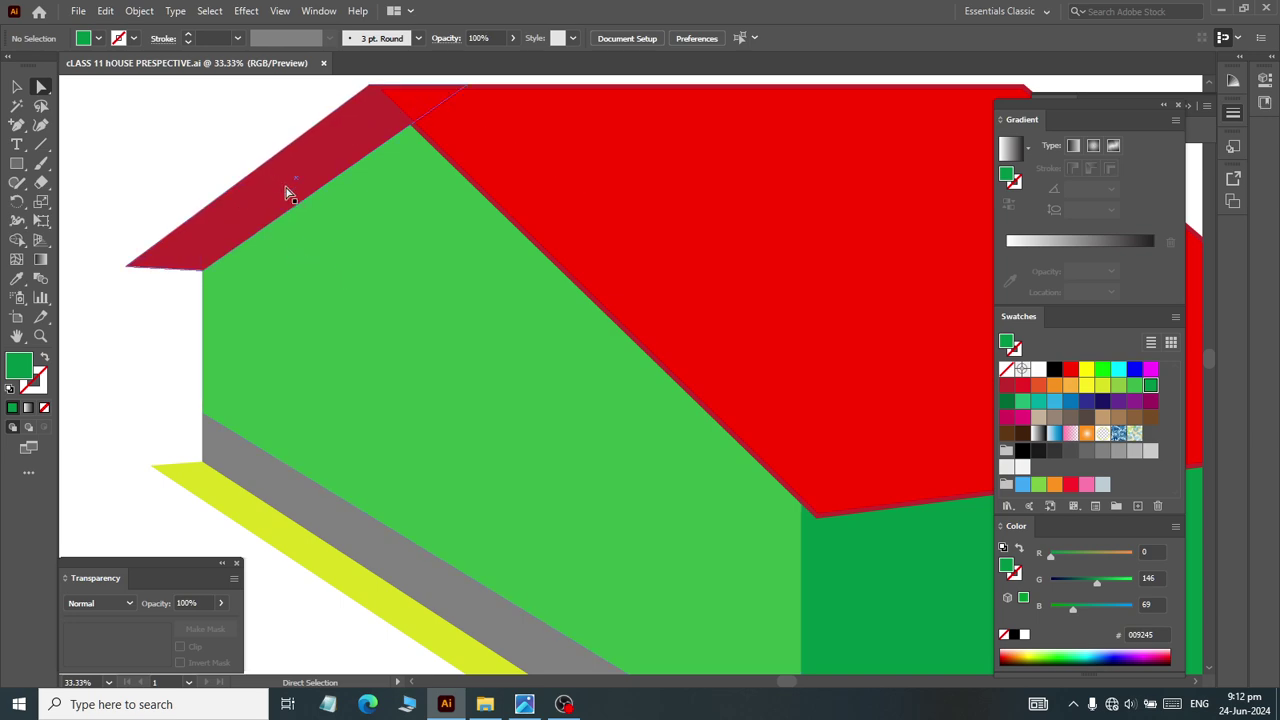
{"action": "key", "text": "alt+Tab"}
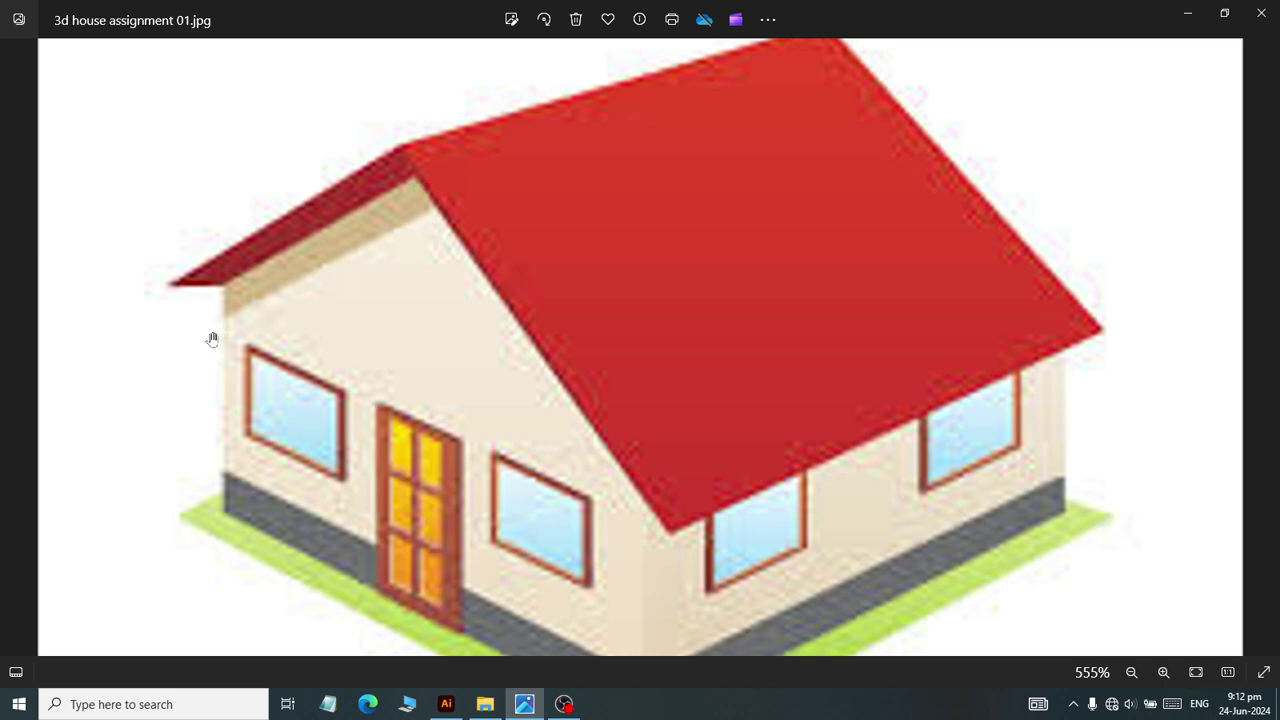
{"action": "key", "text": "alt+Tab"}
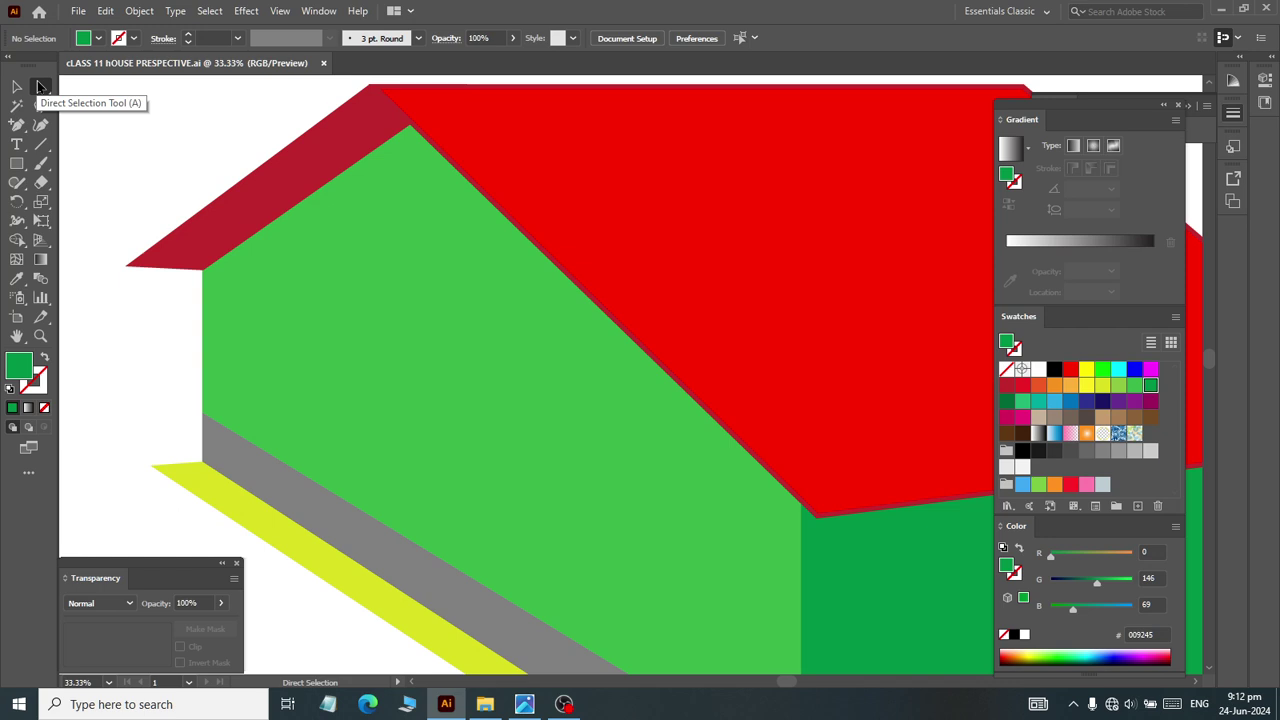
{"action": "left_click", "coordinate": [16, 163]}
{"action": "key", "text": "alt+Tab"}
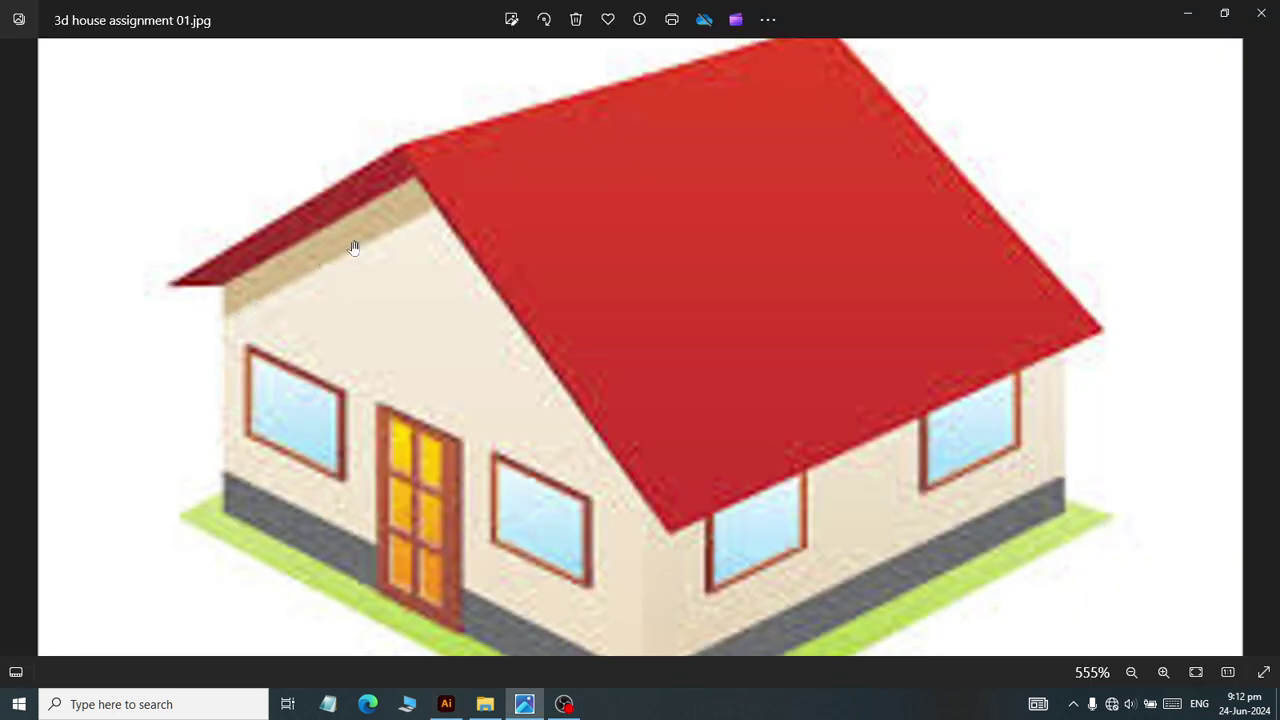
{"action": "key", "text": "alt+Tab"}
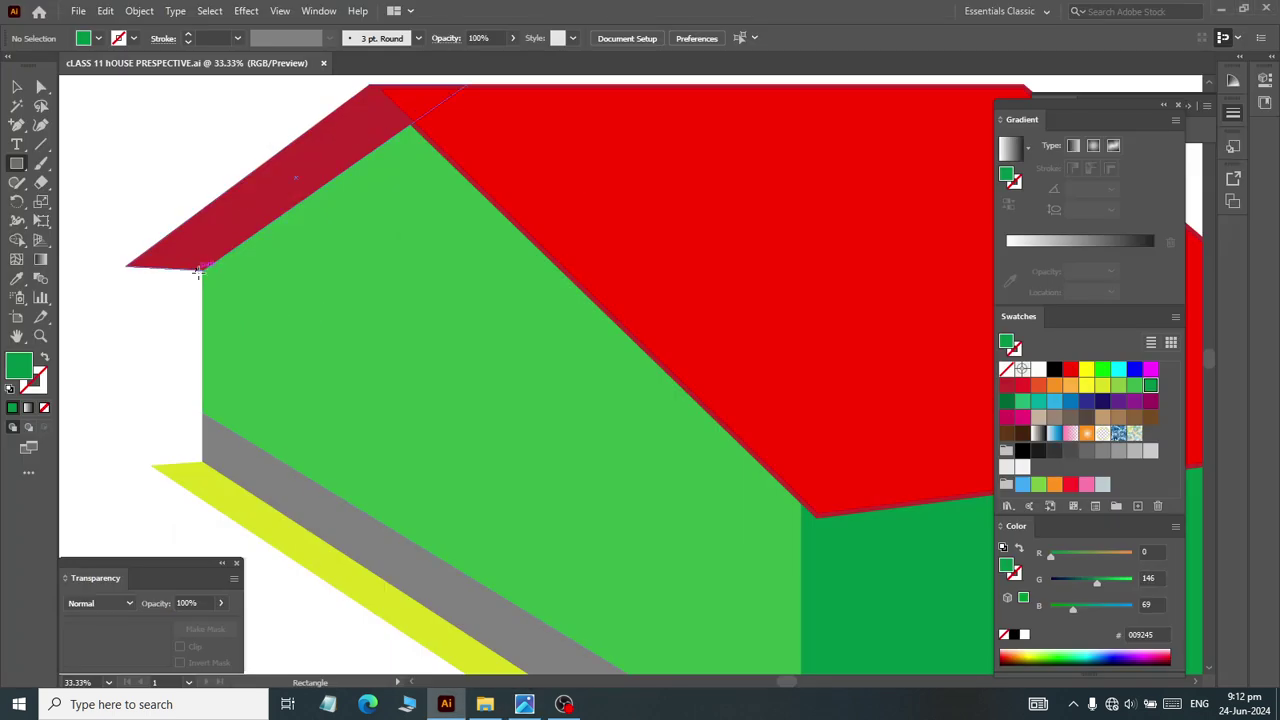
Step: Draw a thin rectangle under the eave and align its left edge with the wall edge
{"action": "left_click_drag", "start_coordinate": [202, 268], "coordinate": [213, 313]}
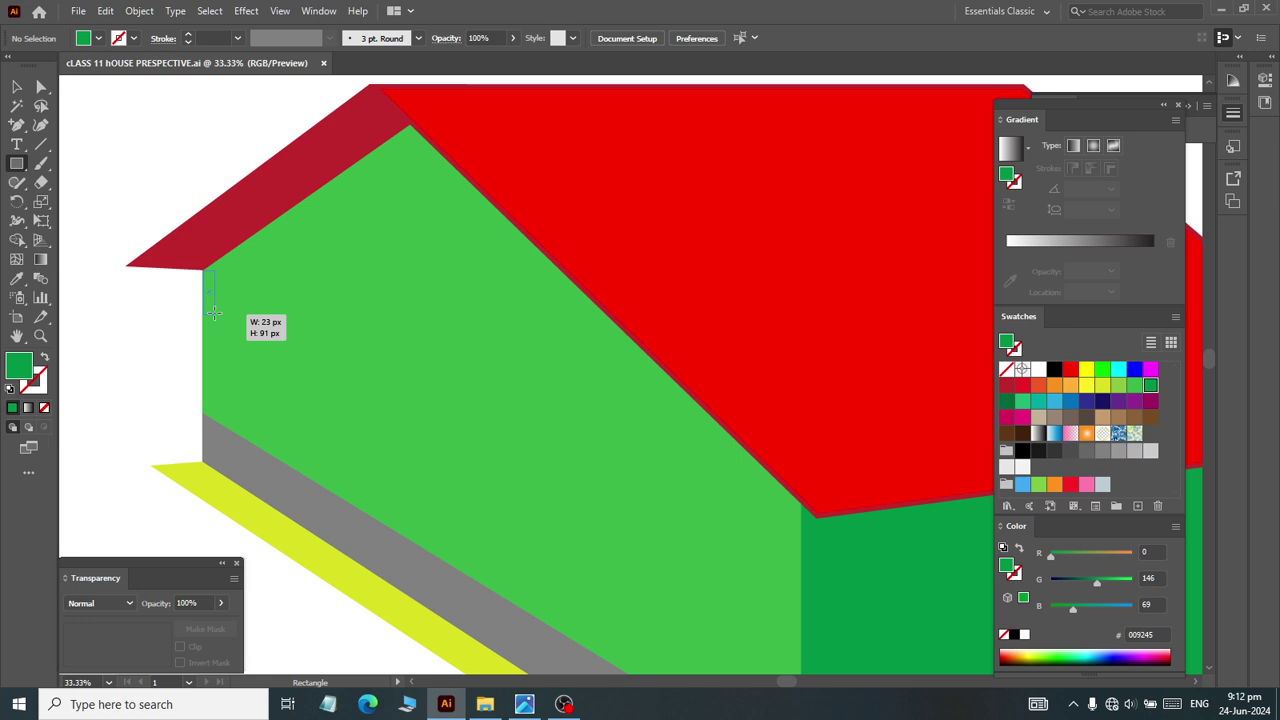
{"action": "left_click_drag", "start_coordinate": [213, 316], "coordinate": [214, 318]}
{"action": "key", "text": "ctrl+1"}
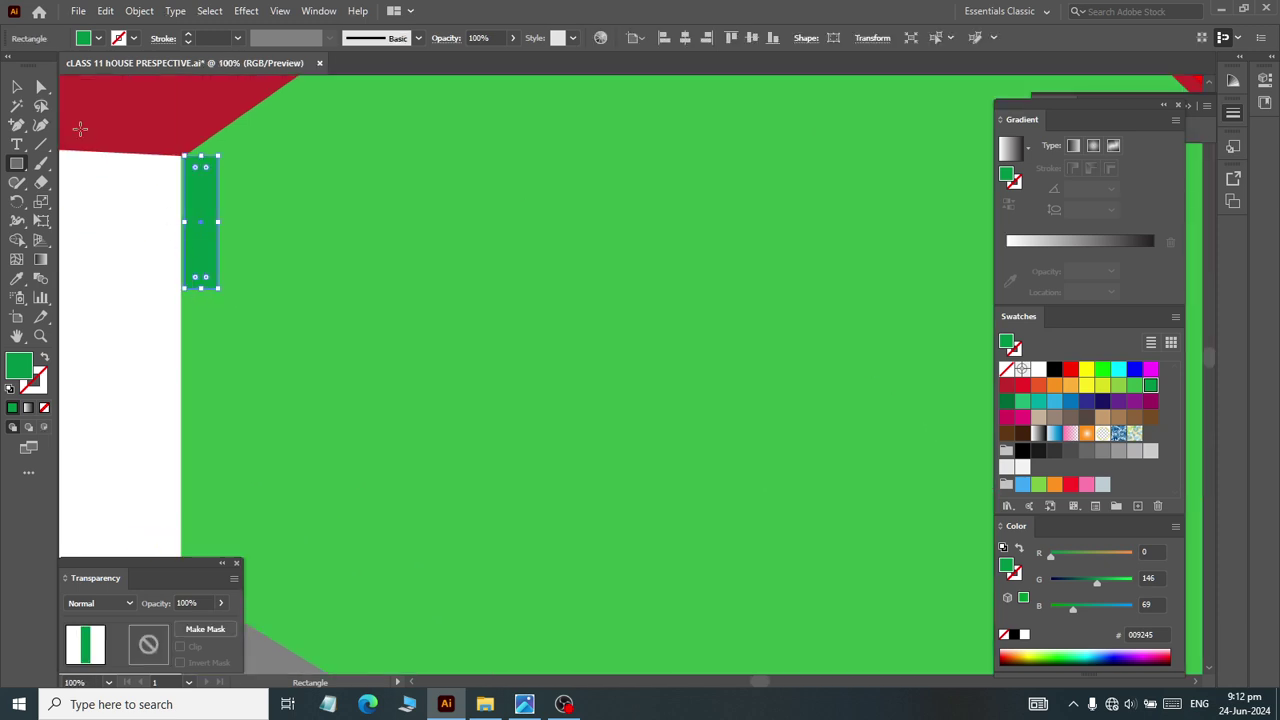
{"action": "left_click", "coordinate": [41, 88]}
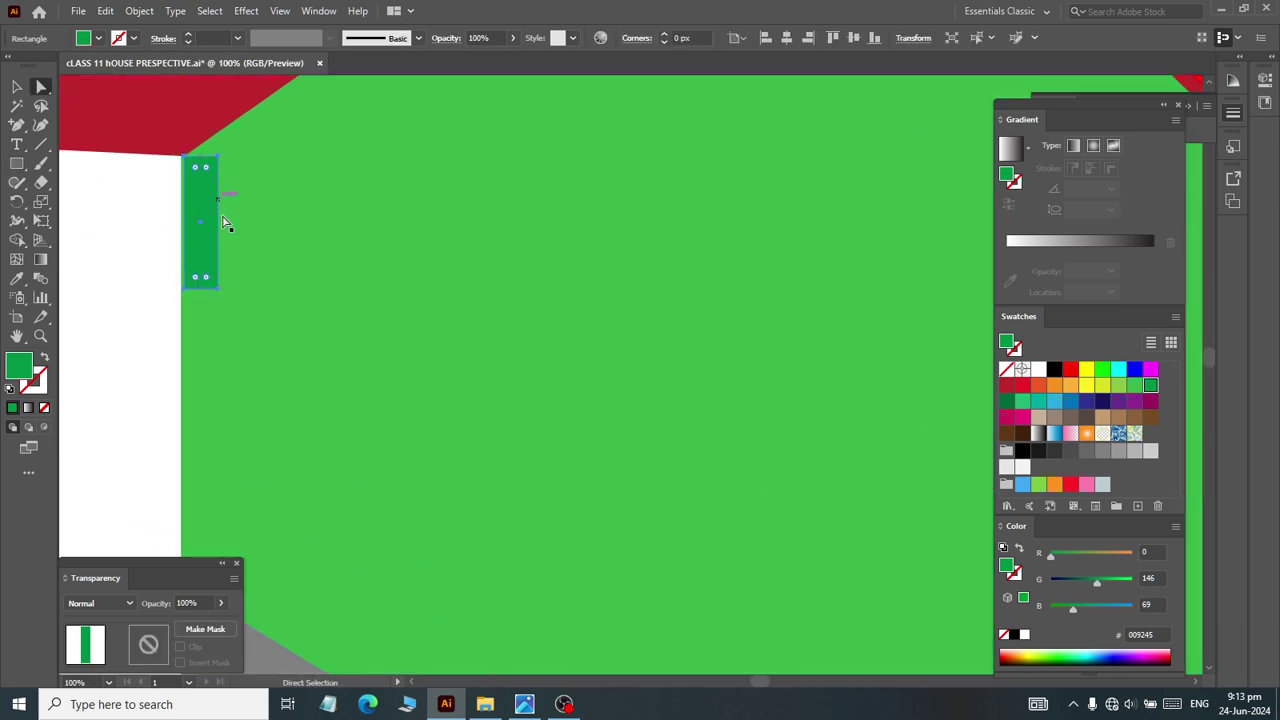
{"action": "scroll", "coordinate": [175, 220], "scroll_direction": "up", "scroll_amount": 2}
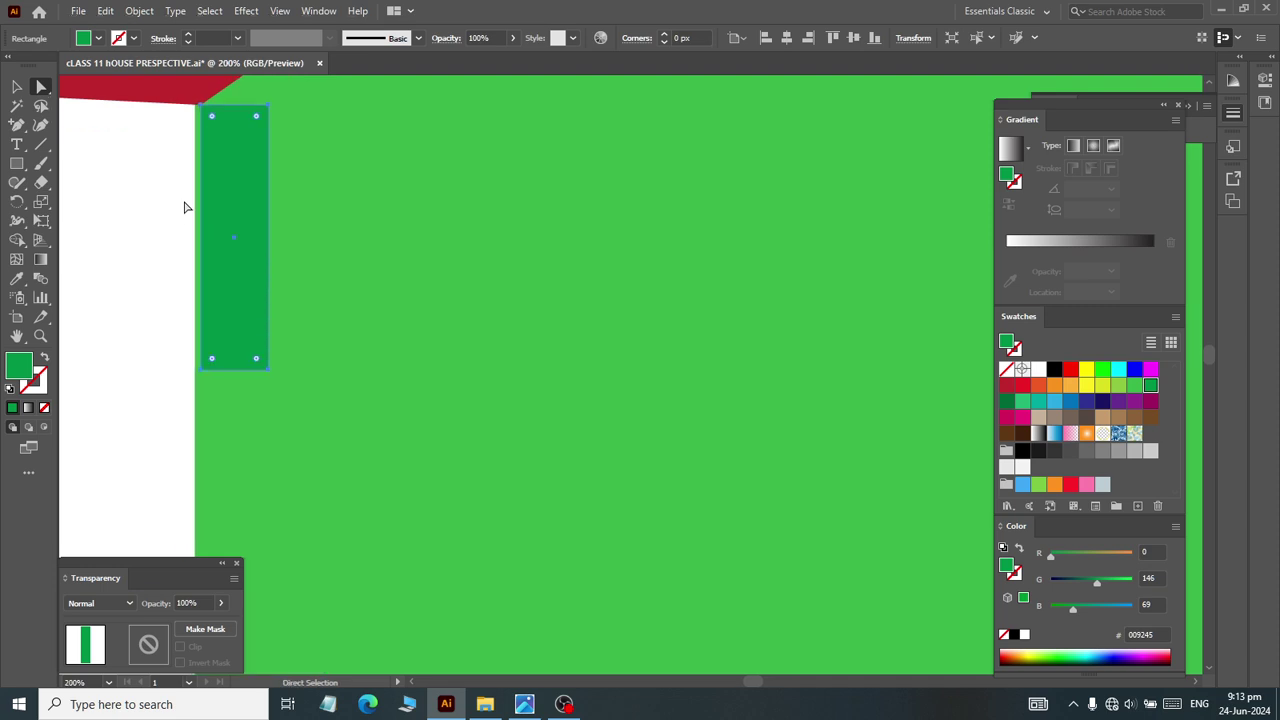
{"action": "left_click", "coordinate": [202, 106]}
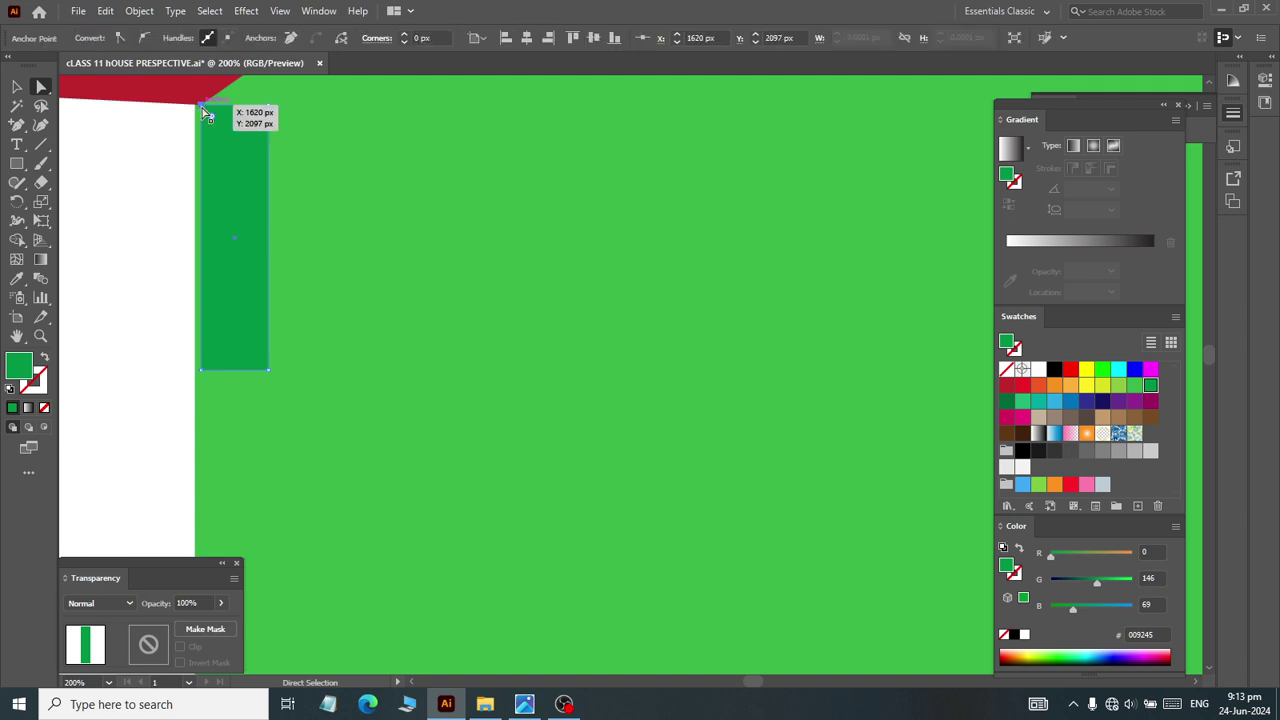
{"action": "left_click", "coordinate": [202, 370], "text": "shift"}
{"action": "left_click_drag", "start_coordinate": [202, 372], "coordinate": [196, 370]}
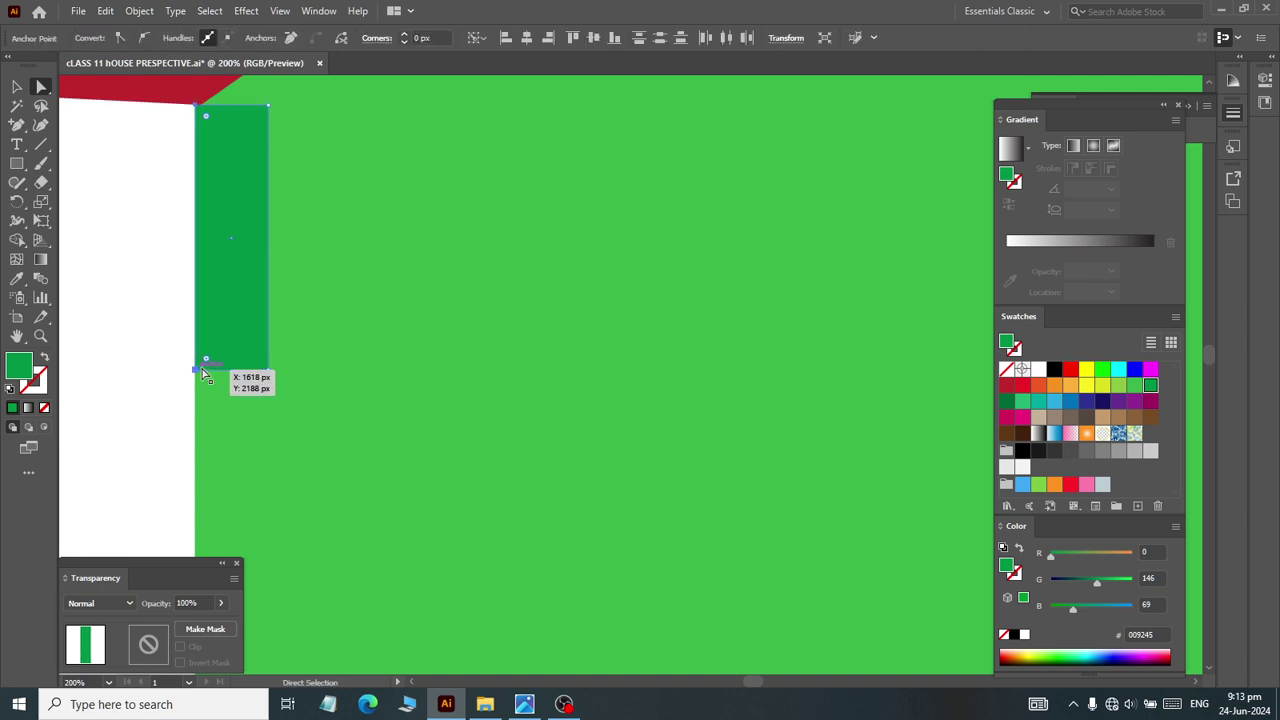
Step: Drag the strip's right-hand anchors up so it runs along the red roof edge
{"action": "left_click", "coordinate": [258, 110]}
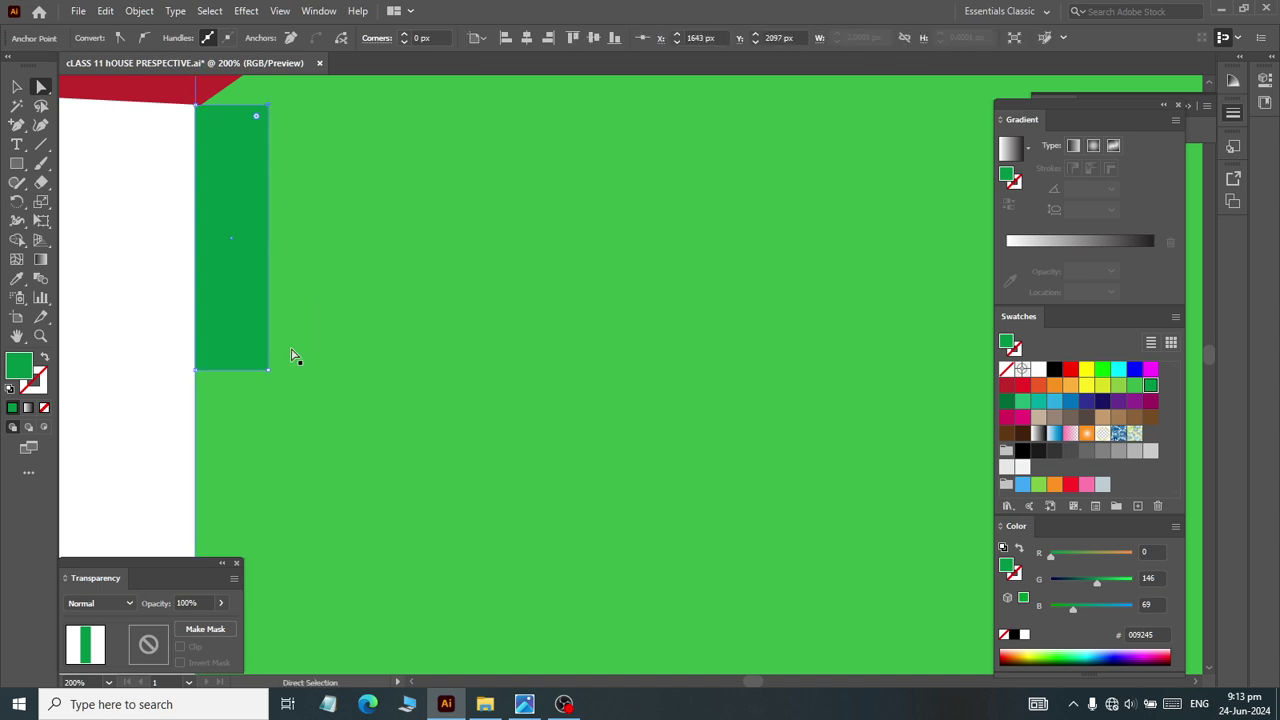
{"action": "left_click", "coordinate": [268, 368], "text": "shift"}
{"action": "scroll", "coordinate": [300, 330], "scroll_direction": "up", "scroll_amount": 3}
{"action": "scroll", "coordinate": [329, 289], "scroll_direction": "down", "scroll_amount": 4}
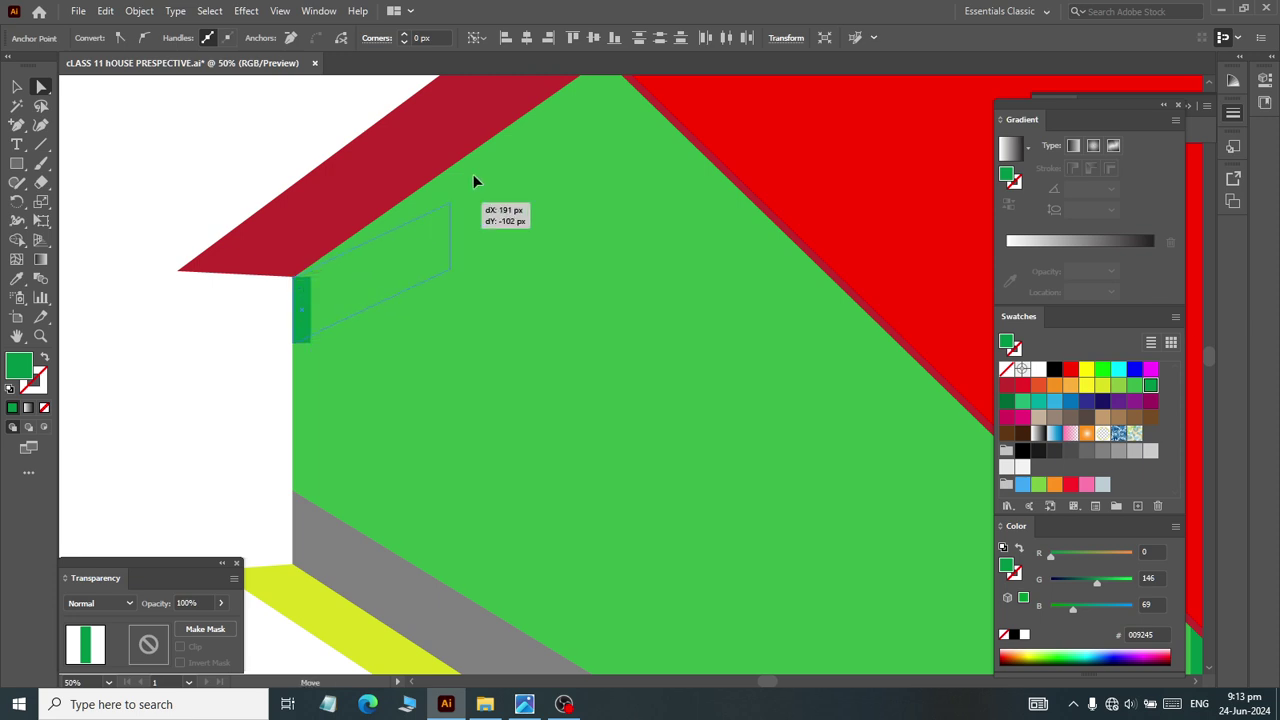
{"action": "mouse_move", "coordinate": [313, 285]}
{"action": "left_mouse_down"}
{"action": "mouse_move", "coordinate": [600, 150]}
{"action": "mouse_move", "coordinate": [600, 108]}
{"action": "left_mouse_up"}
{"action": "key", "text": "alt+Tab"}
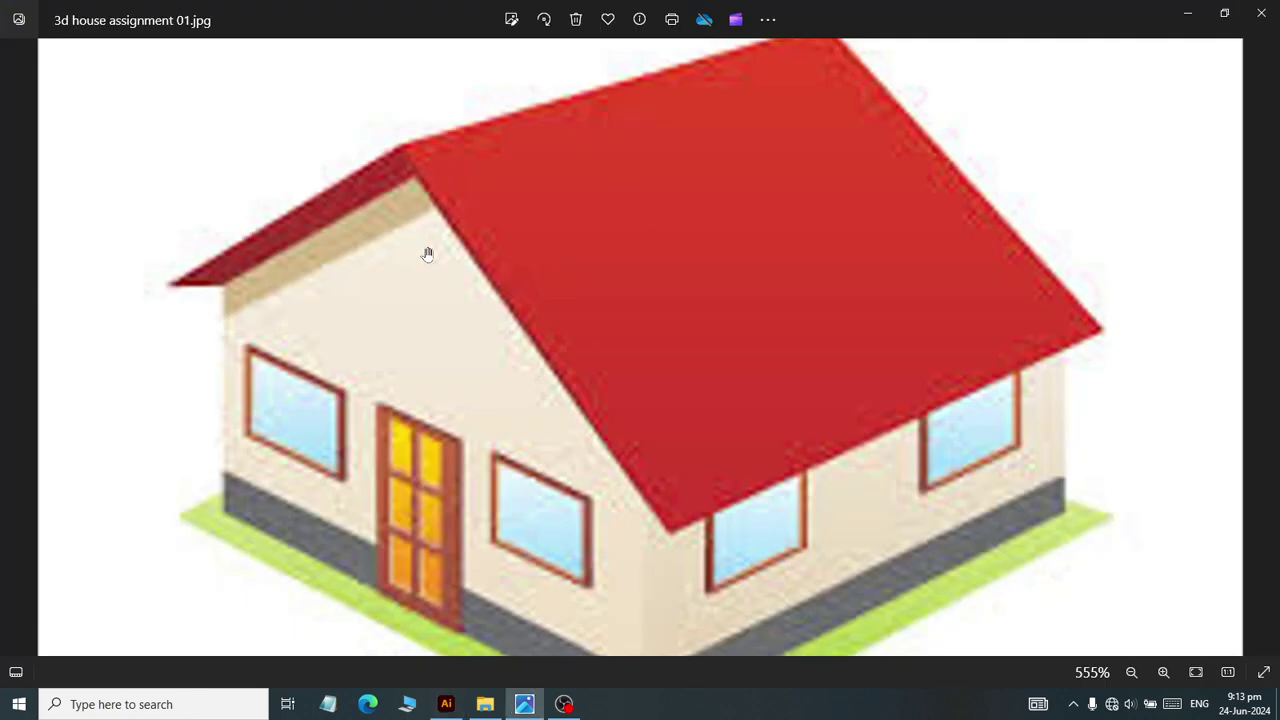
{"action": "key", "text": "alt+Tab"}
{"action": "left_click_drag", "start_coordinate": [588, 160], "coordinate": [606, 173]}
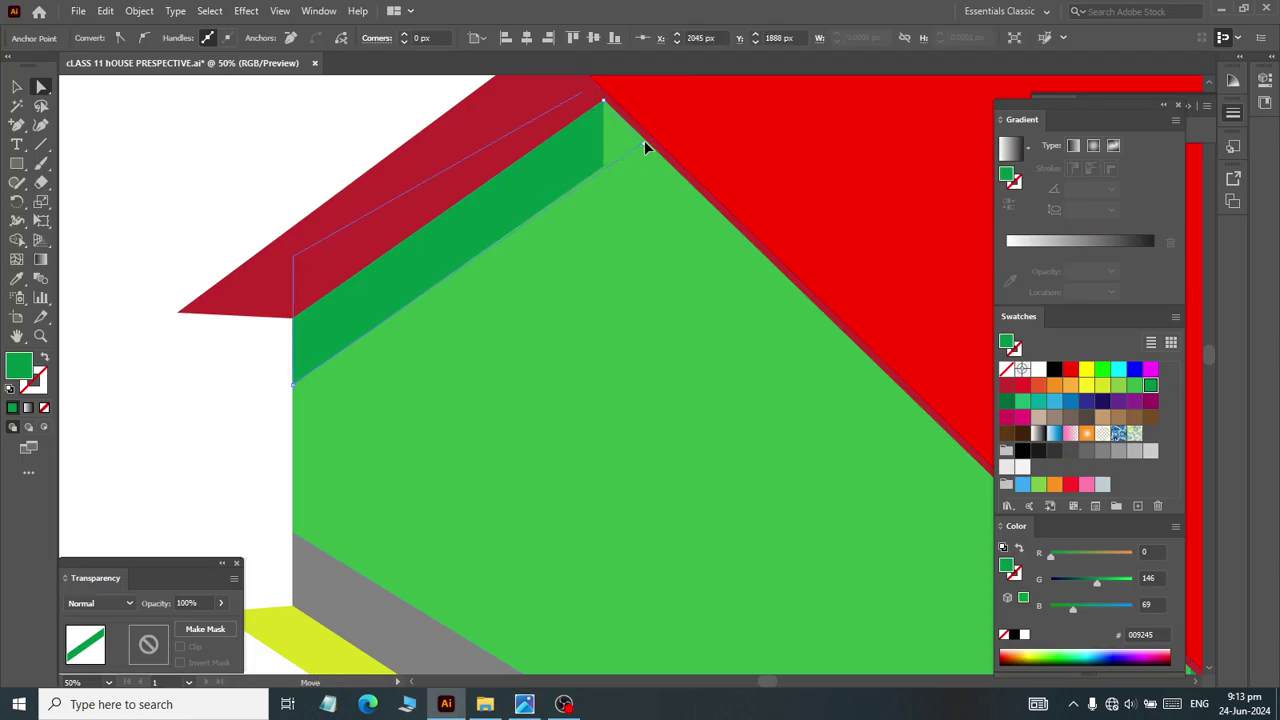
{"action": "left_click_drag", "start_coordinate": [604, 173], "coordinate": [650, 148]}
{"action": "left_click_drag", "start_coordinate": [636, 137], "coordinate": [643, 138]}
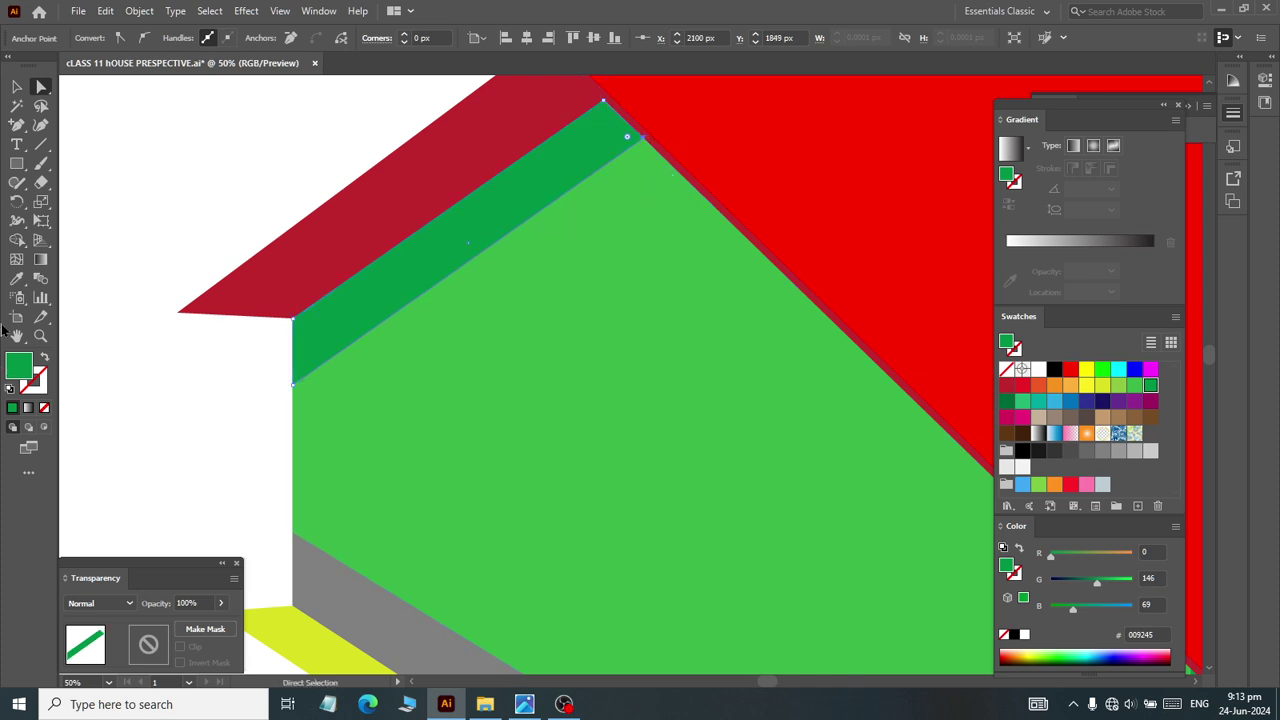
{"action": "left_click", "coordinate": [16, 87]}
Step: Fill the gable trim strip with the darker green 006837 swatch and reselect it
{"action": "left_click", "coordinate": [123, 137]}
{"action": "scroll", "coordinate": [212, 190], "scroll_direction": "down", "scroll_amount": 2}
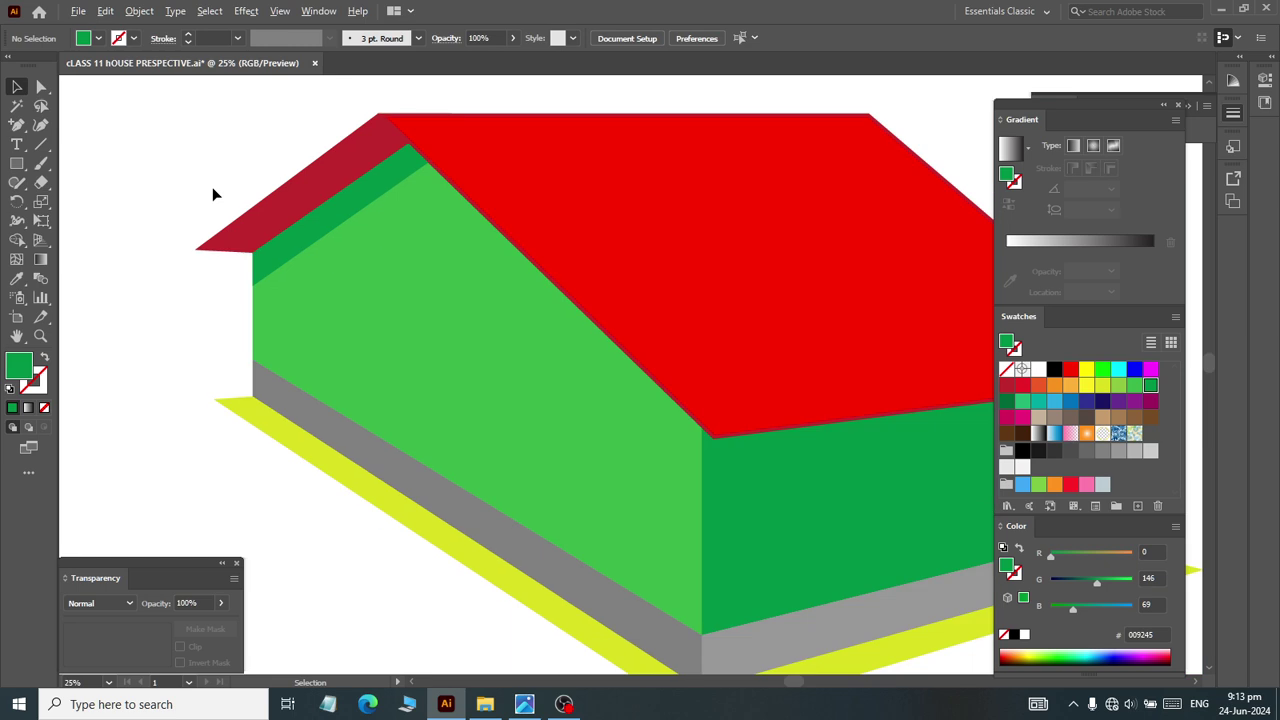
{"action": "scroll", "coordinate": [620, 238], "scroll_direction": "down", "scroll_amount": 2}
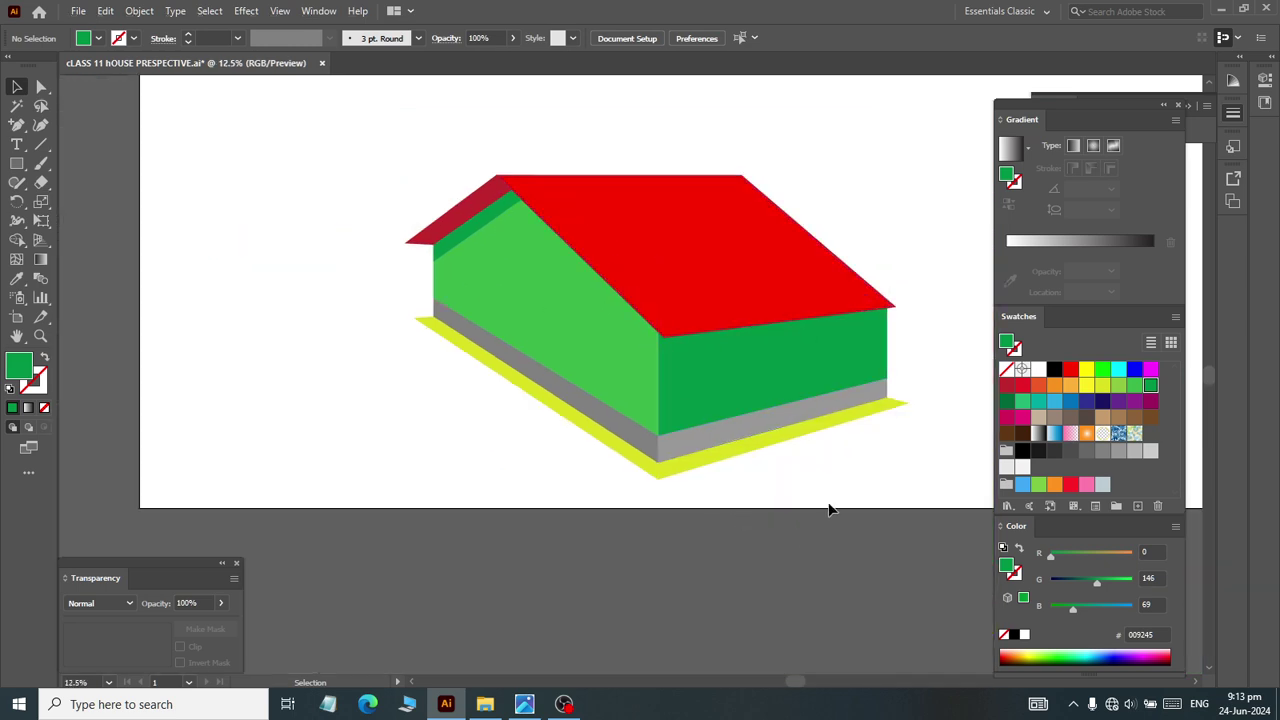
{"action": "left_click", "coordinate": [476, 231]}
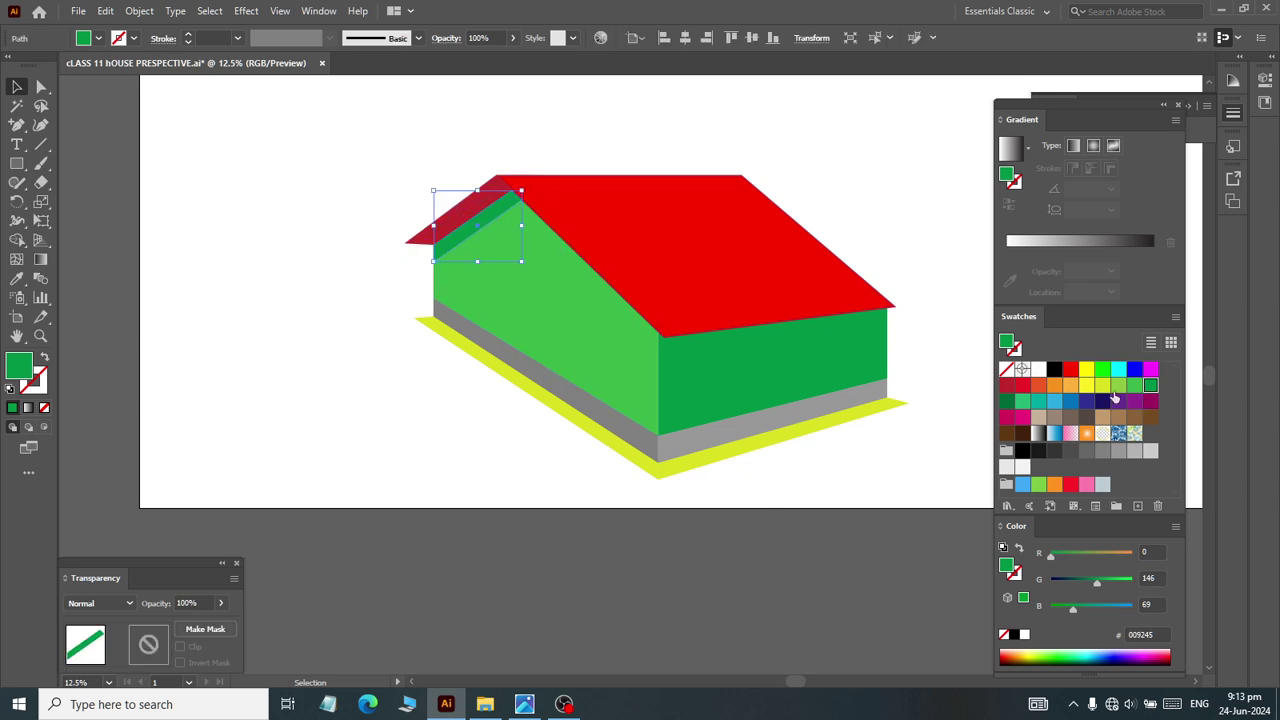
{"action": "left_click", "coordinate": [1006, 401]}
{"action": "left_click", "coordinate": [748, 595]}
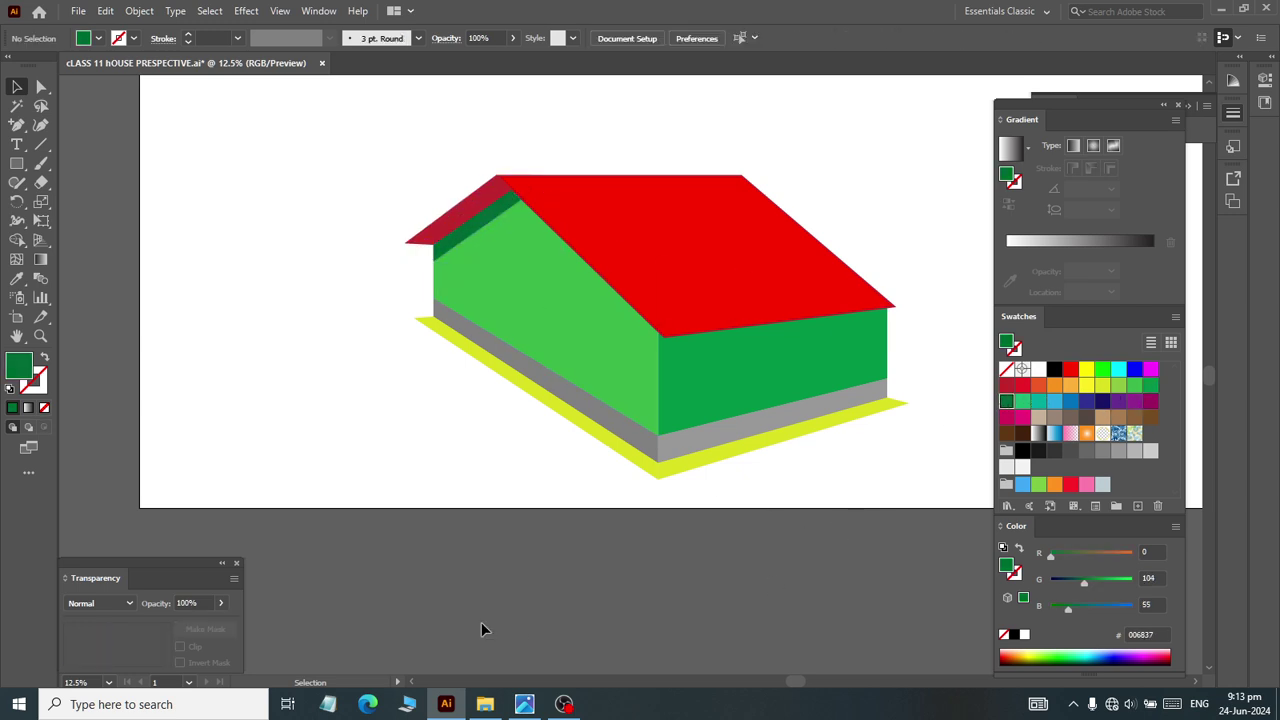
{"action": "left_click", "coordinate": [463, 250]}
{"action": "left_click", "coordinate": [322, 10]}
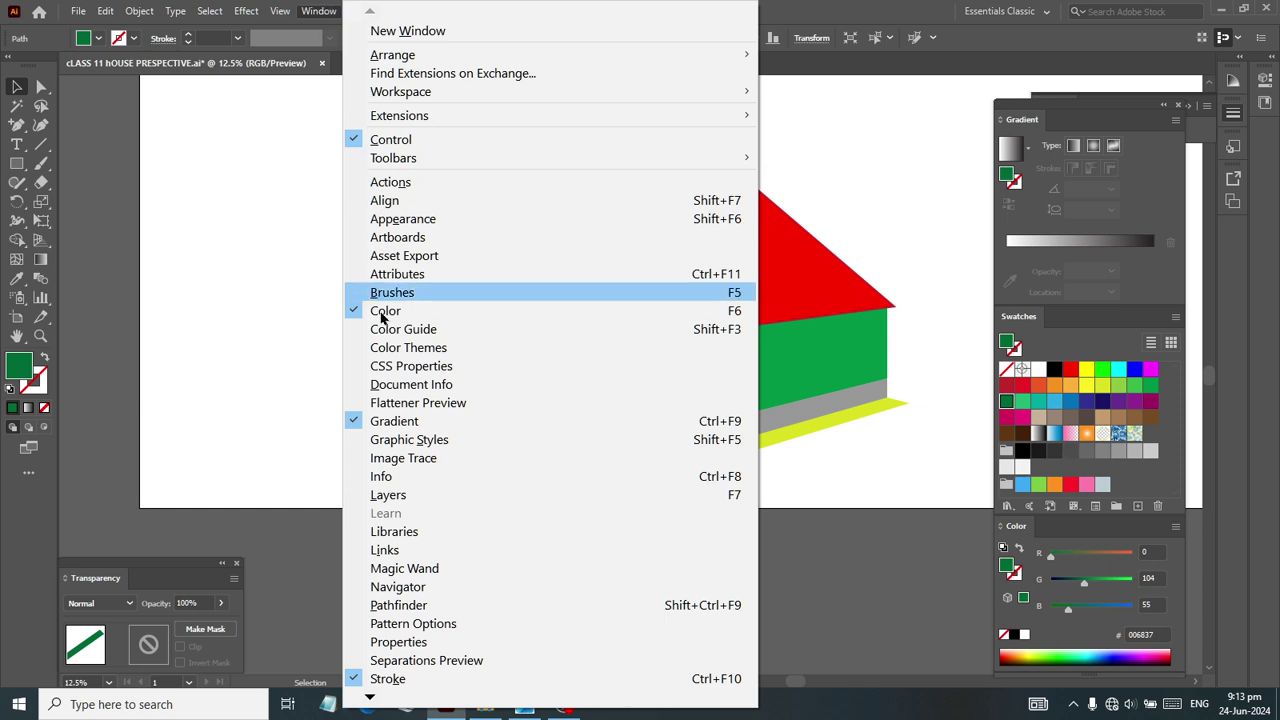
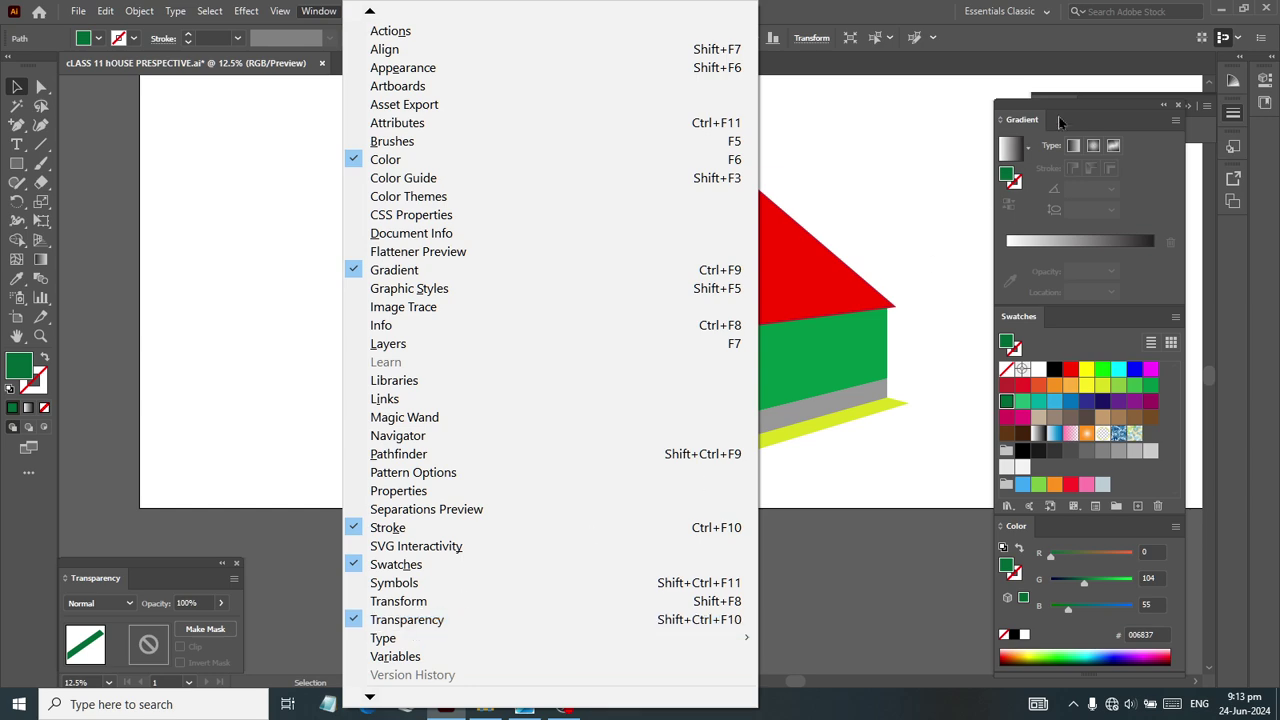
Step: Rearrange the Stroke, Gradient, Swatches and Colour panel docks
{"action": "left_click", "coordinate": [1087, 100]}
{"action": "double_click", "coordinate": [1087, 100]}
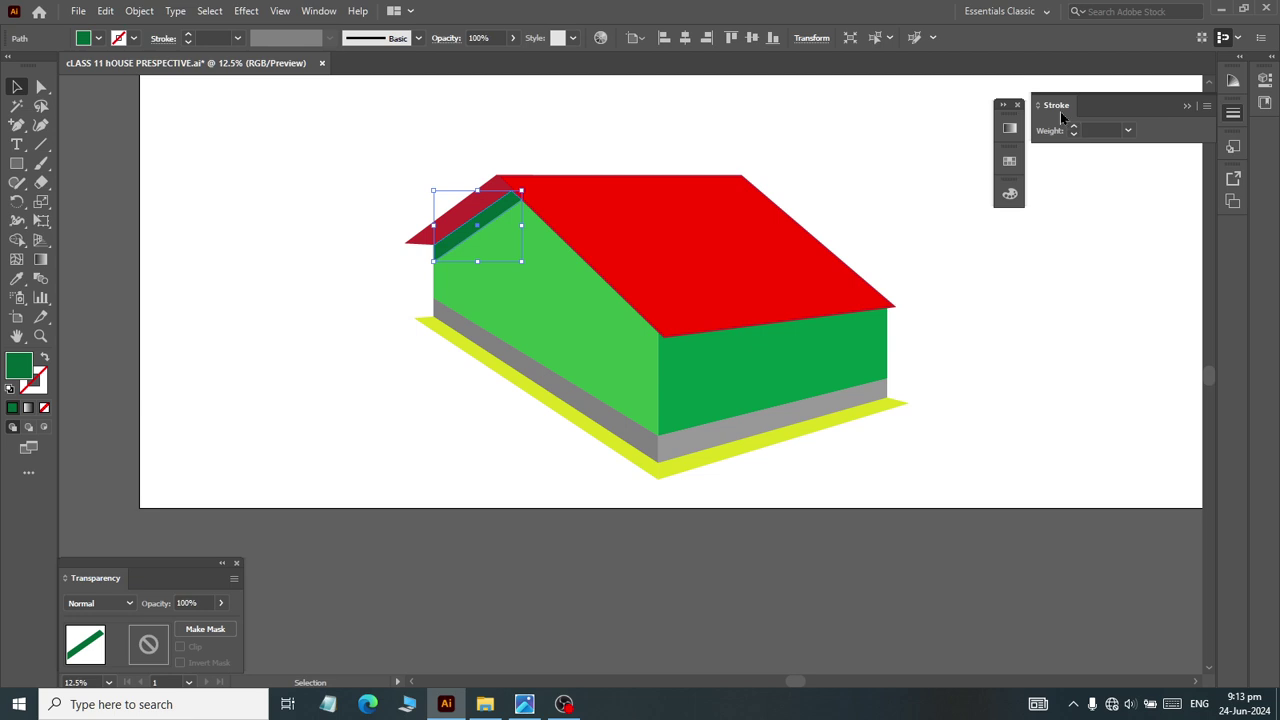
{"action": "left_click", "coordinate": [1004, 106]}
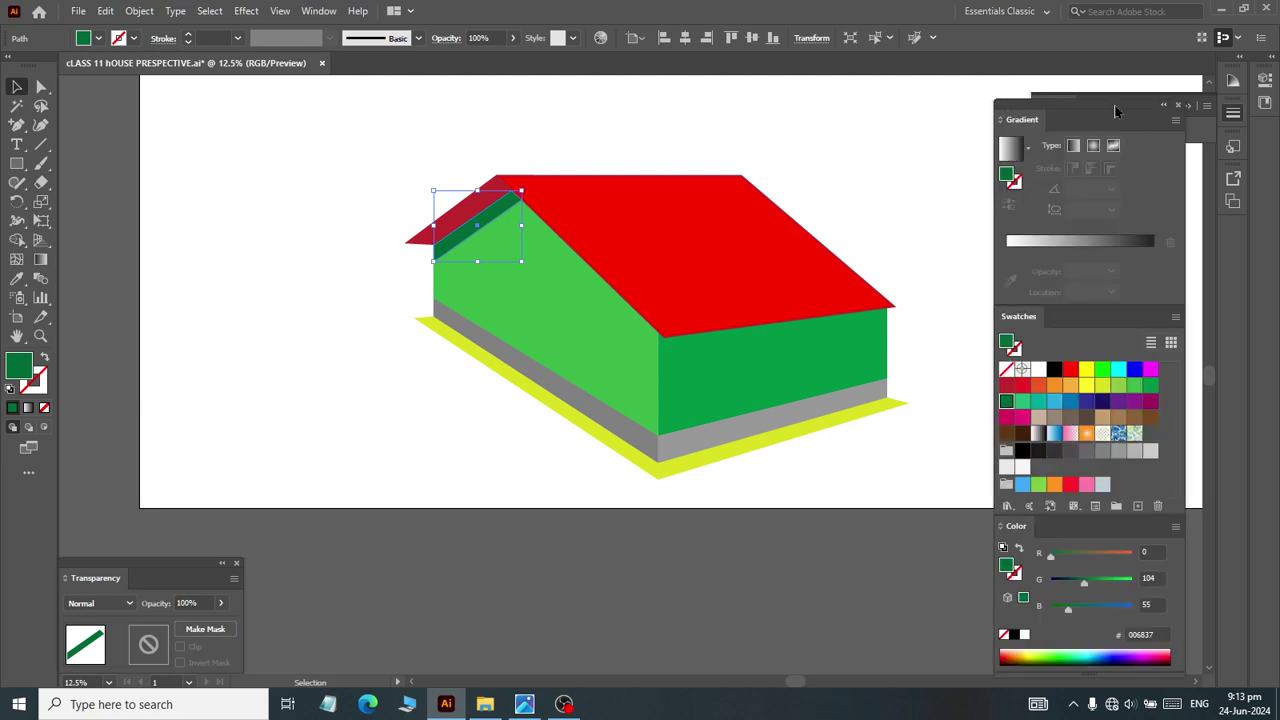
{"action": "left_click_drag", "start_coordinate": [1117, 111], "coordinate": [1104, 115]}
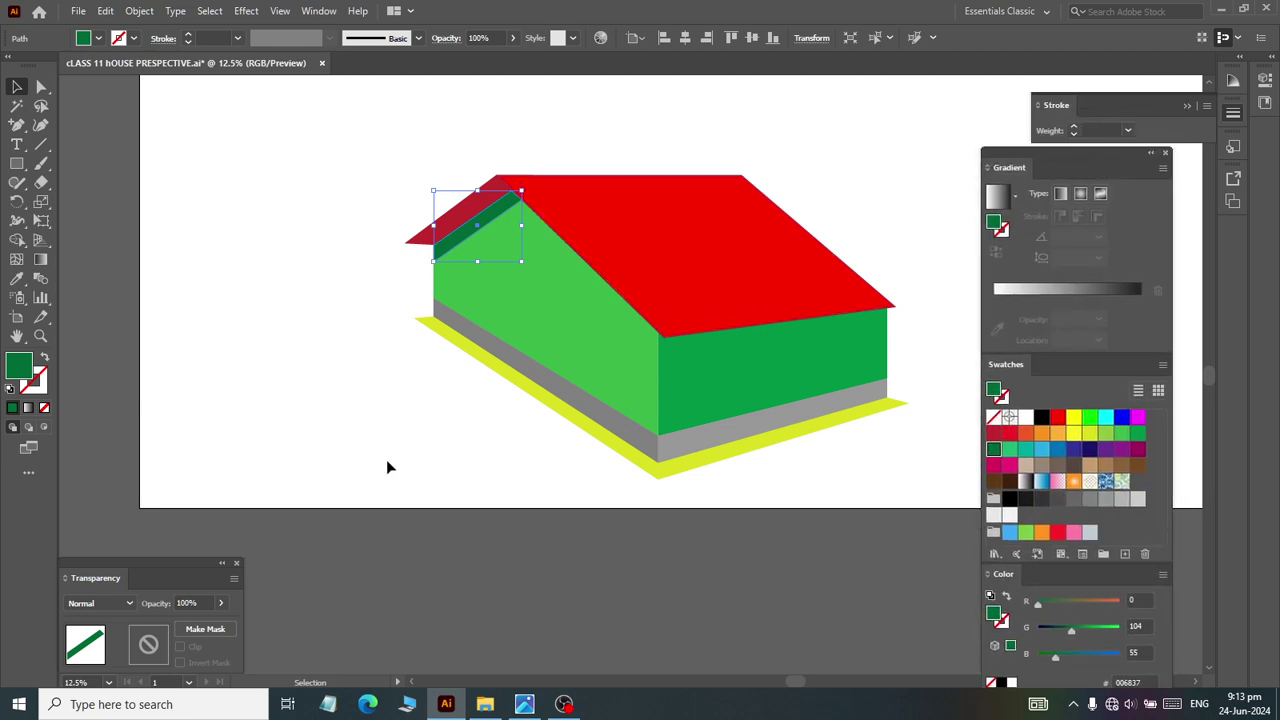
Step: Set the dark green gable strip's opacity to 58% in the Transparency panel, then deselect
{"action": "left_click_drag", "start_coordinate": [162, 570], "coordinate": [222, 370]}
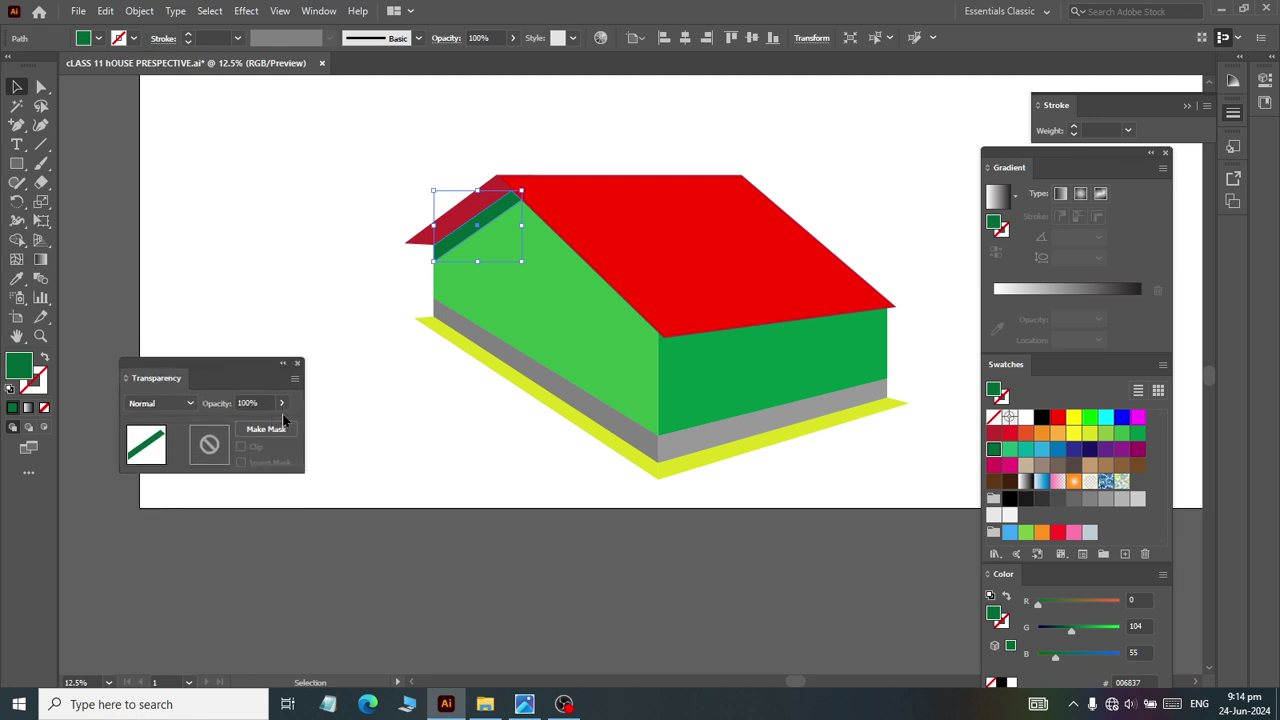
{"action": "left_click", "coordinate": [281, 403]}
{"action": "left_click_drag", "start_coordinate": [290, 424], "coordinate": [252, 431]}
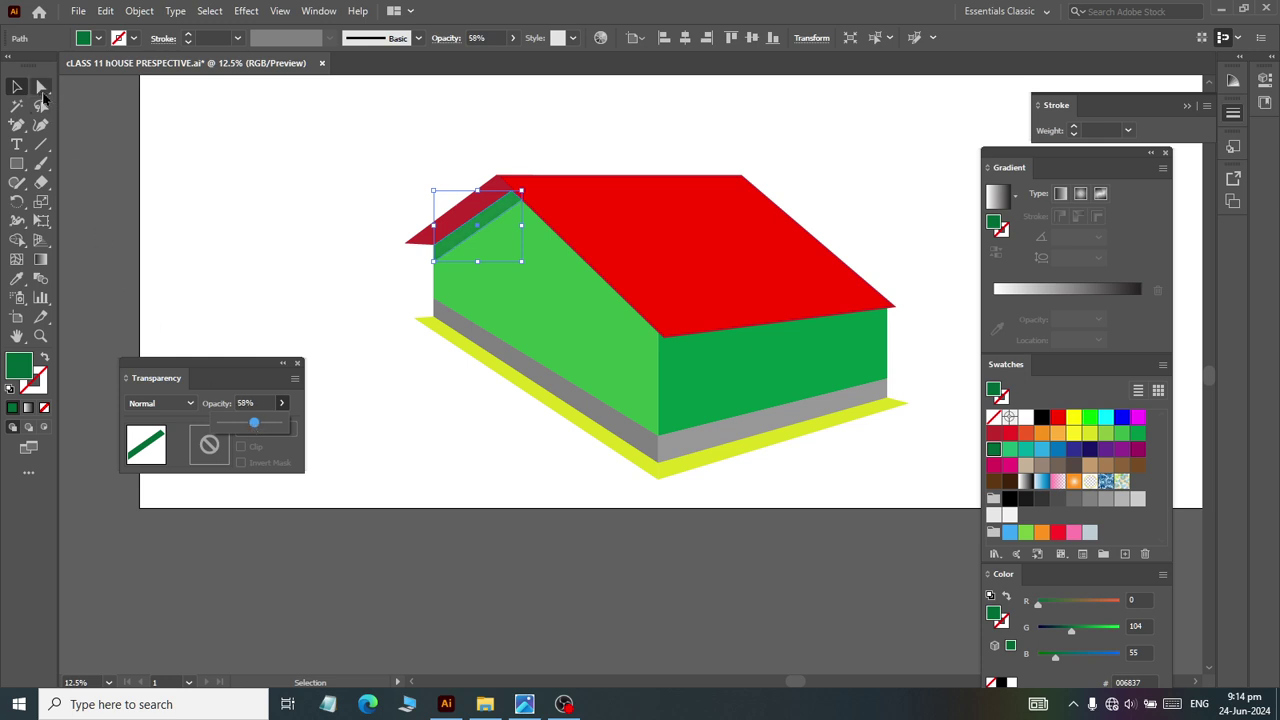
{"action": "left_click", "coordinate": [292, 225]}
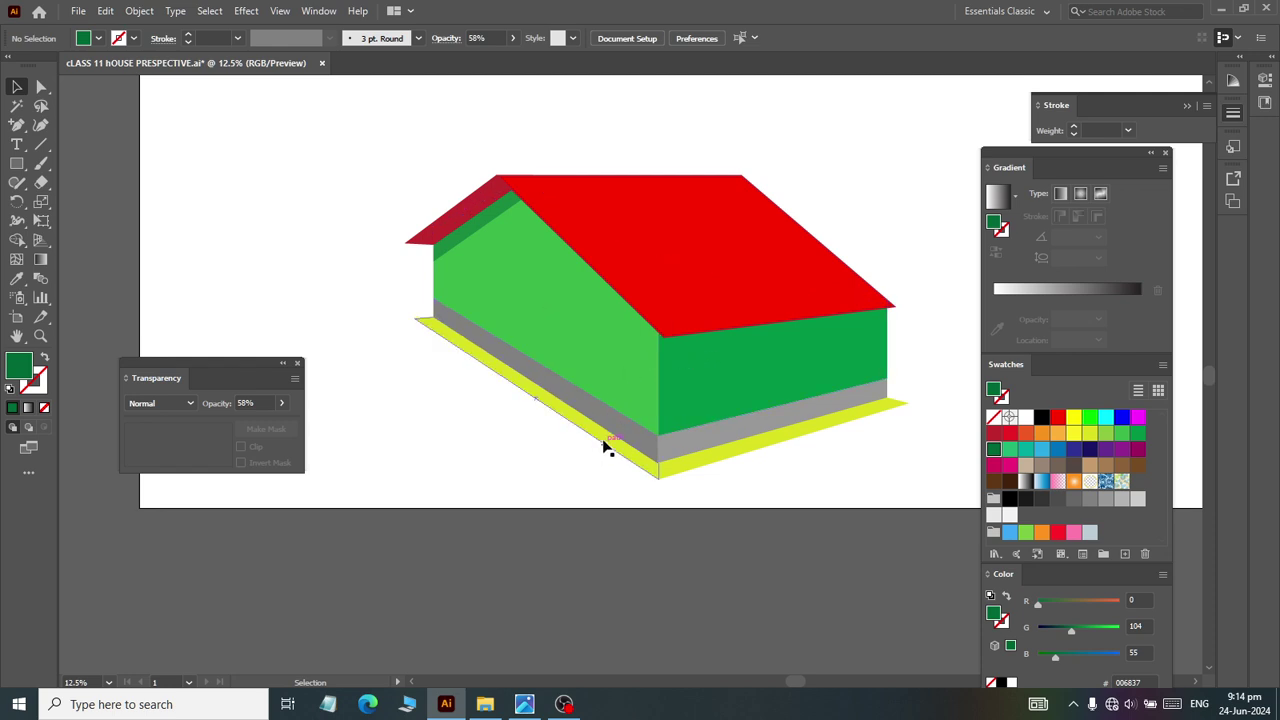
Step: Glance at the reference house photo, then return and open the Window menu's Swatch Libraries list
{"action": "key", "text": "alt+Tab"}
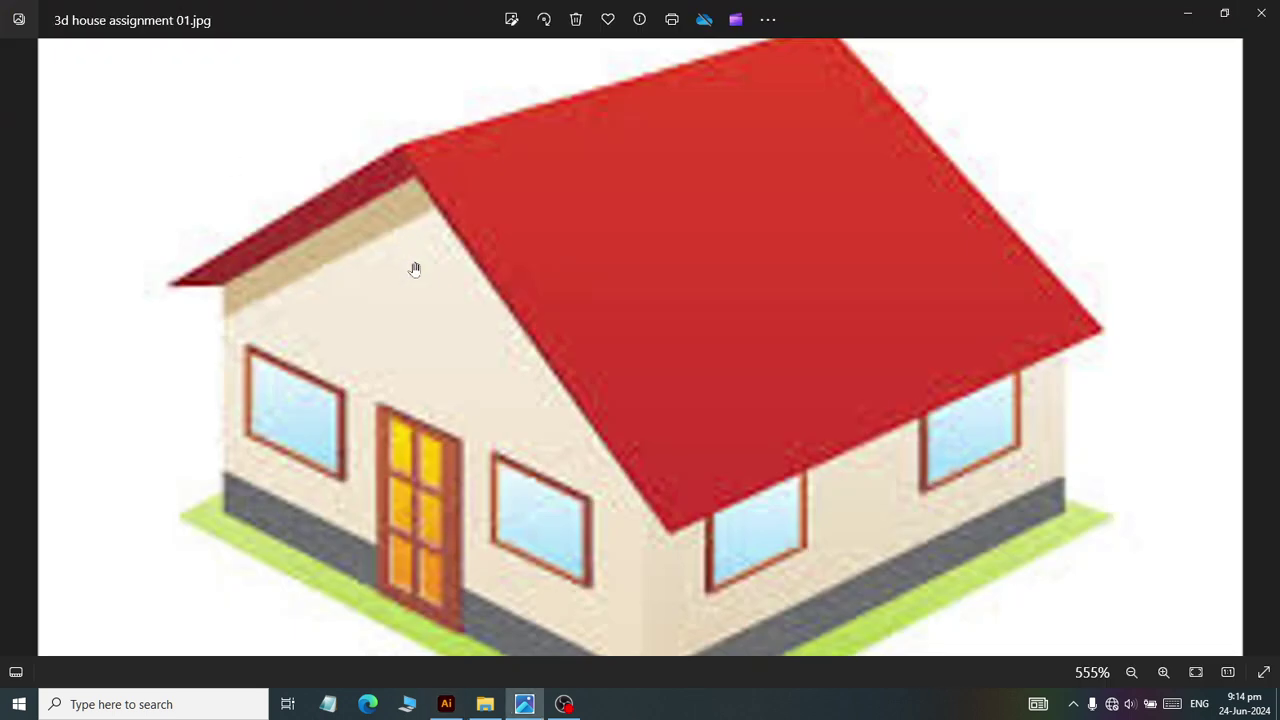
{"action": "key", "text": "alt+Tab"}
{"action": "left_click", "coordinate": [319, 11]}
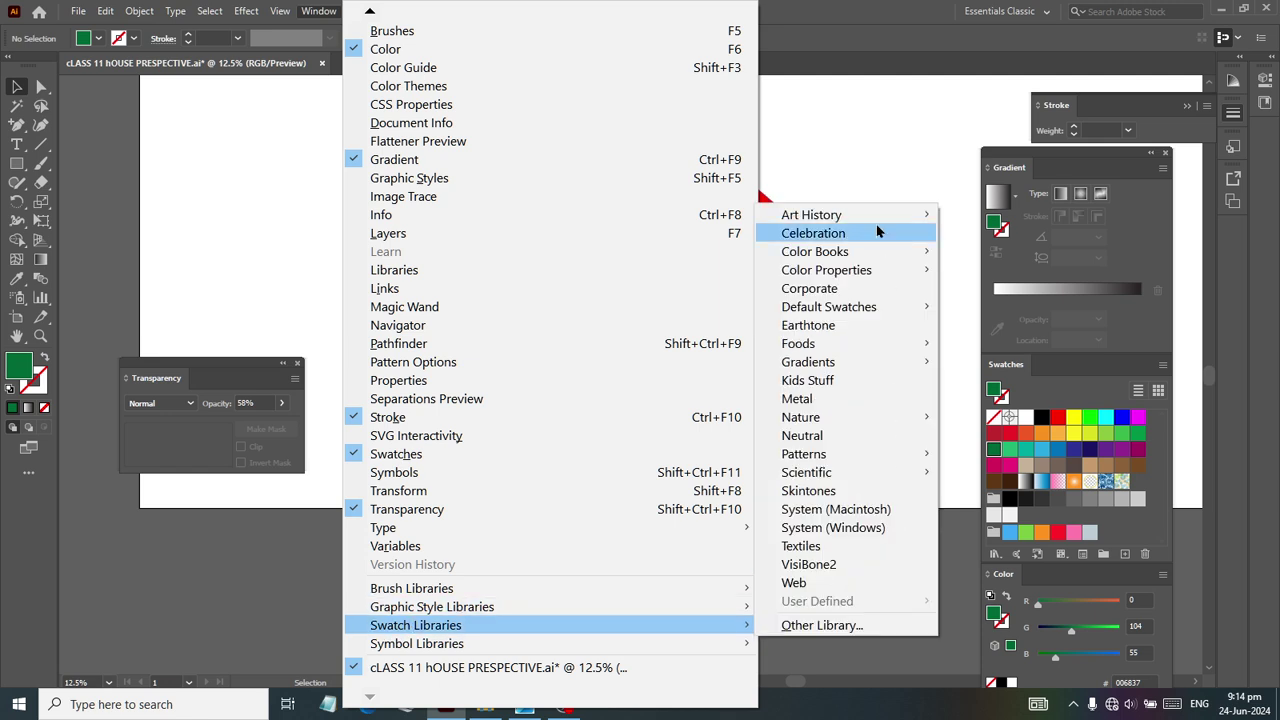
{"action": "mouse_move", "coordinate": [415, 625]}
{"action": "mouse_move", "coordinate": [811, 214]}
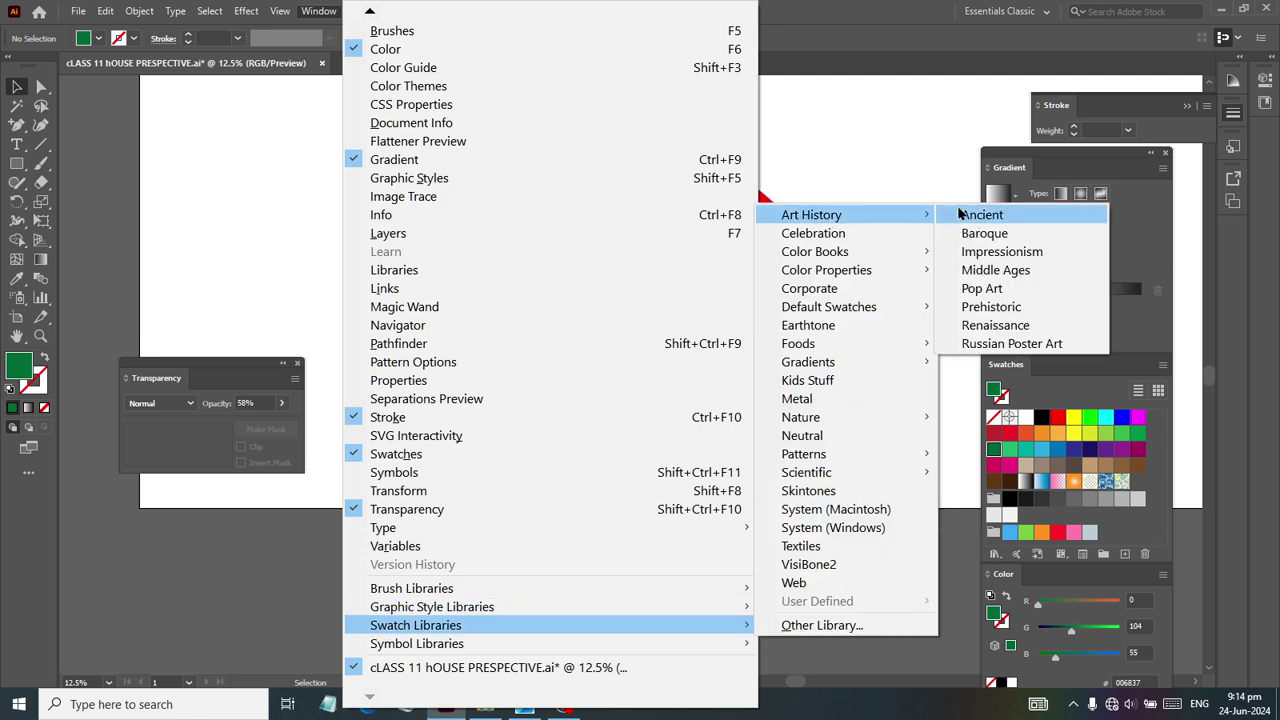
Step: Open the Ancient swatch library and enlarge it at the upper left, clear of the house
{"action": "left_click", "coordinate": [982, 214]}
{"action": "left_click_drag", "start_coordinate": [630, 310], "coordinate": [286, 158]}
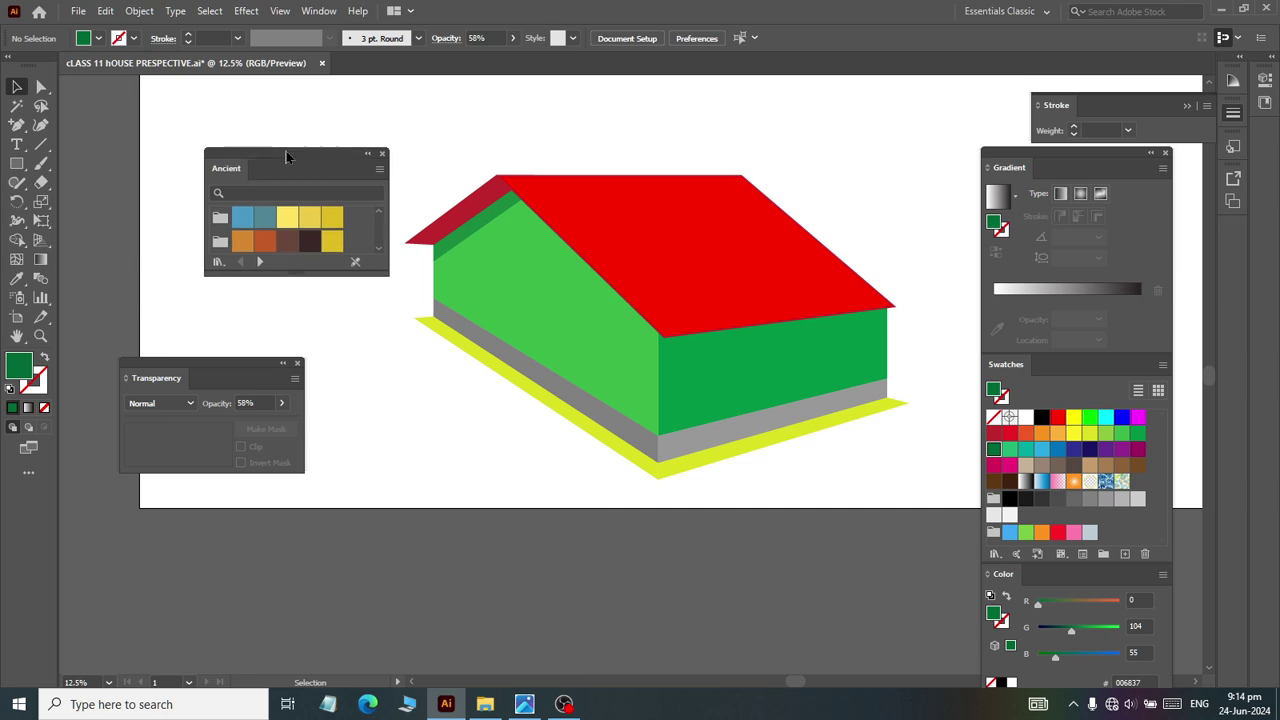
{"action": "left_click_drag", "start_coordinate": [377, 261], "coordinate": [409, 428]}
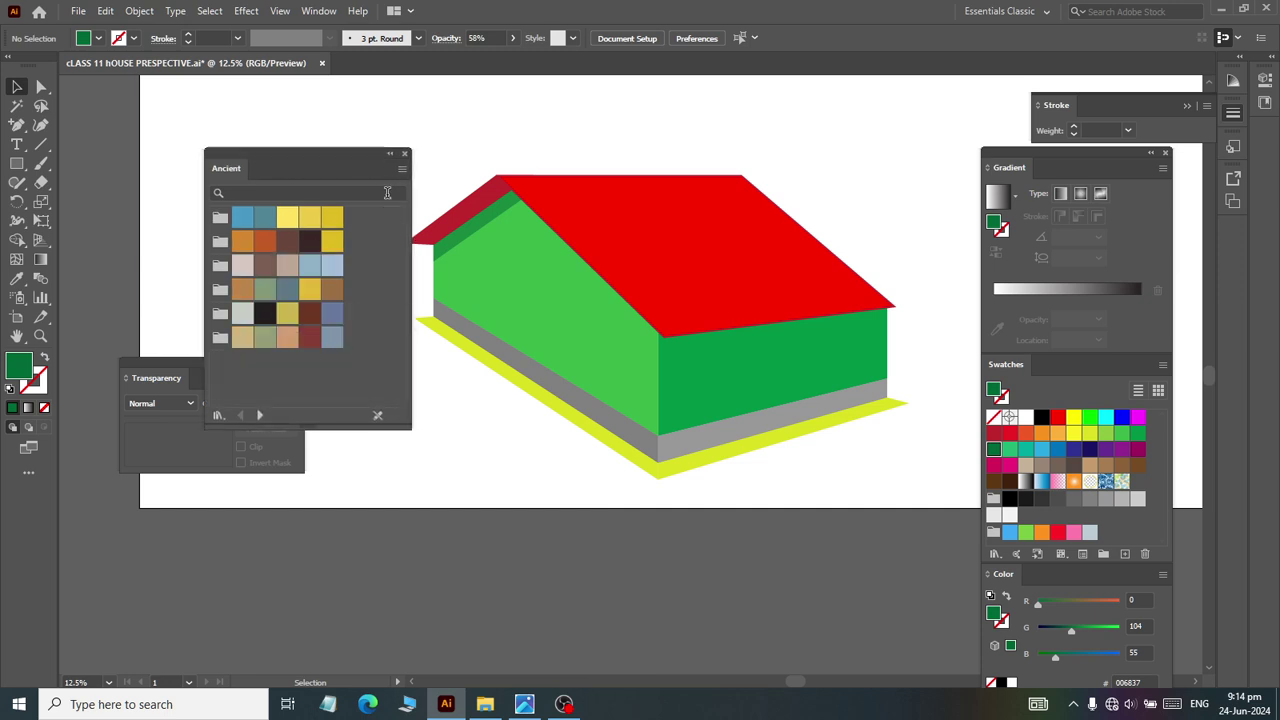
{"action": "left_click_drag", "start_coordinate": [297, 163], "coordinate": [227, 168]}
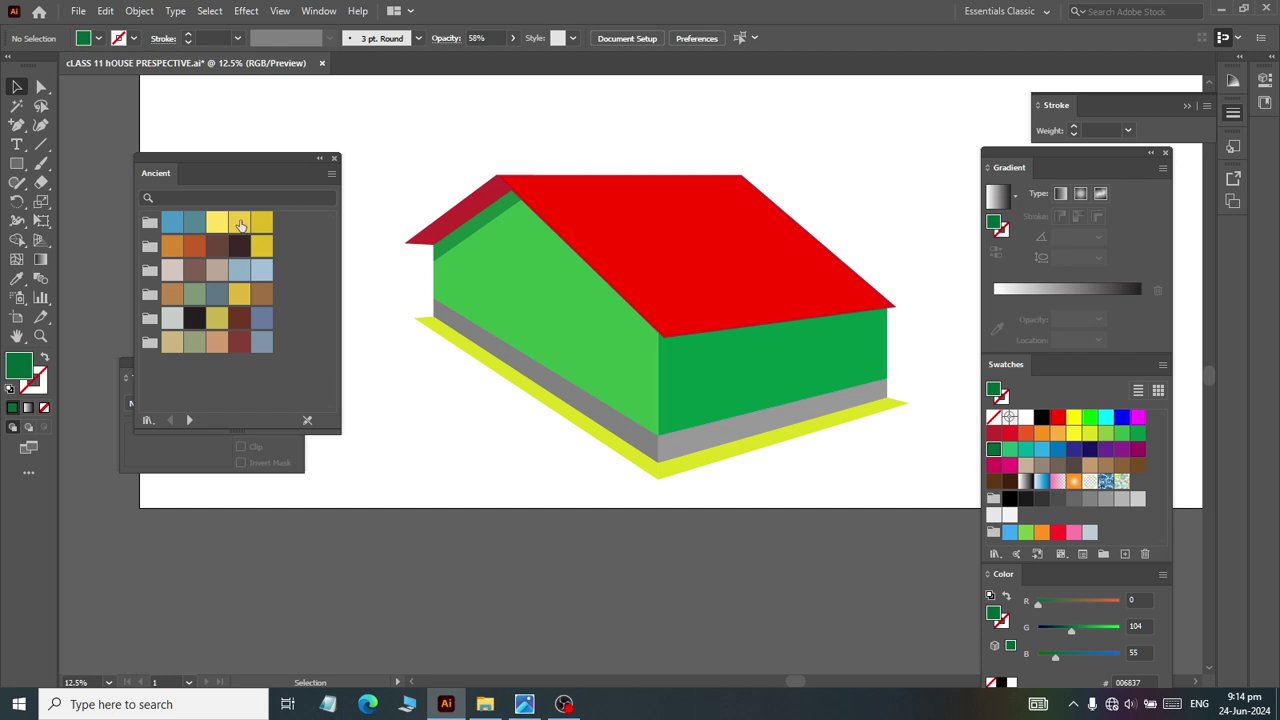
Step: Try yellow and light yellow Ancient swatches on the right and left walls
{"action": "left_click", "coordinate": [730, 356]}
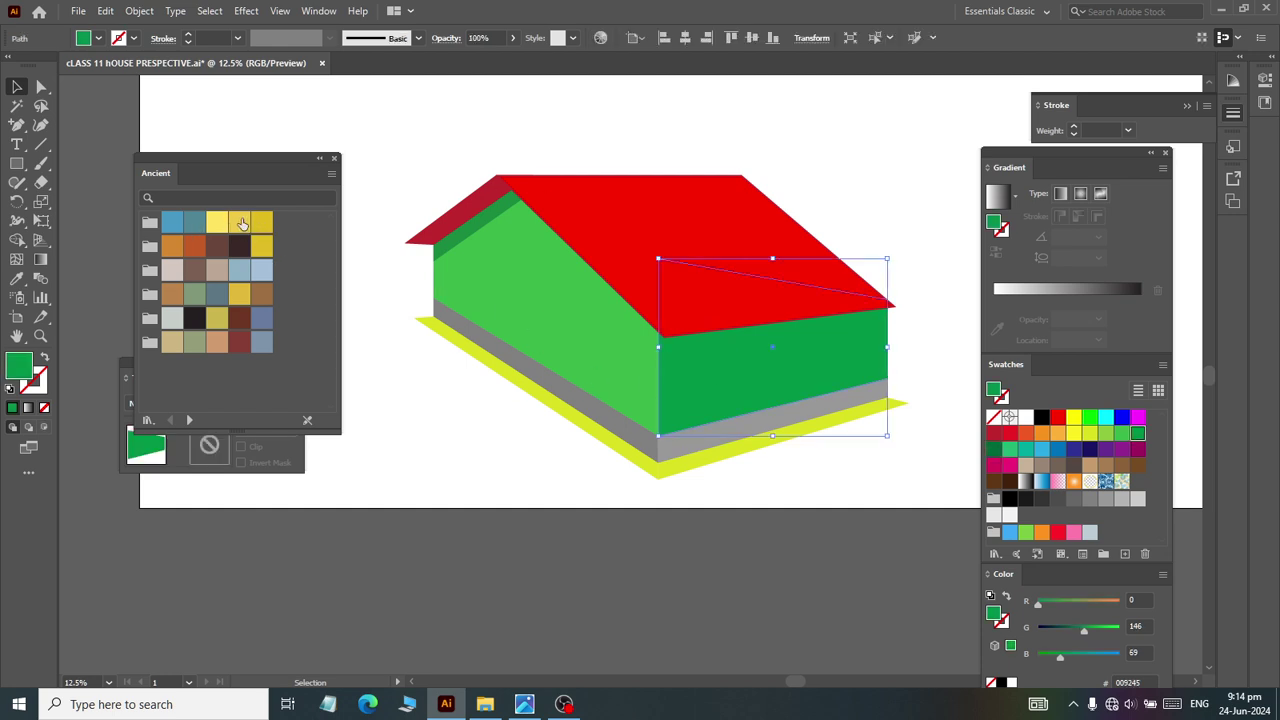
{"action": "left_click", "coordinate": [239, 224]}
{"action": "left_click", "coordinate": [446, 229]}
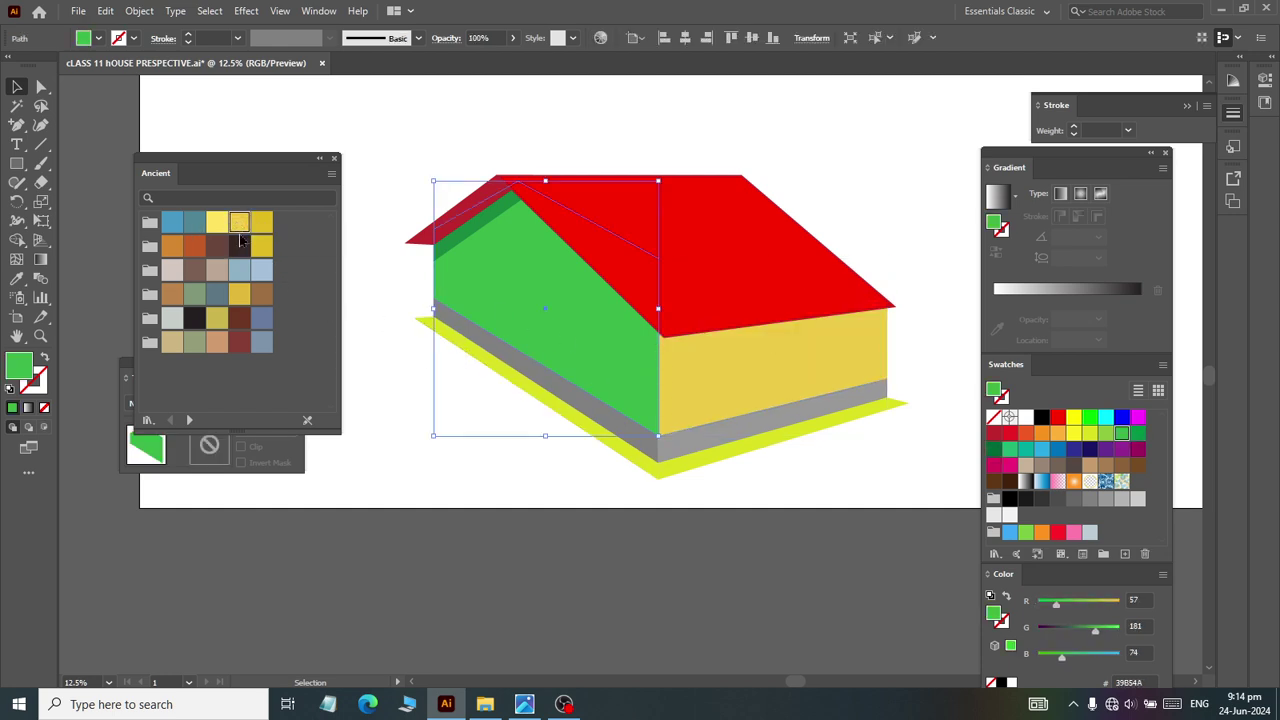
{"action": "left_click", "coordinate": [226, 226]}
{"action": "left_click", "coordinate": [841, 659]}
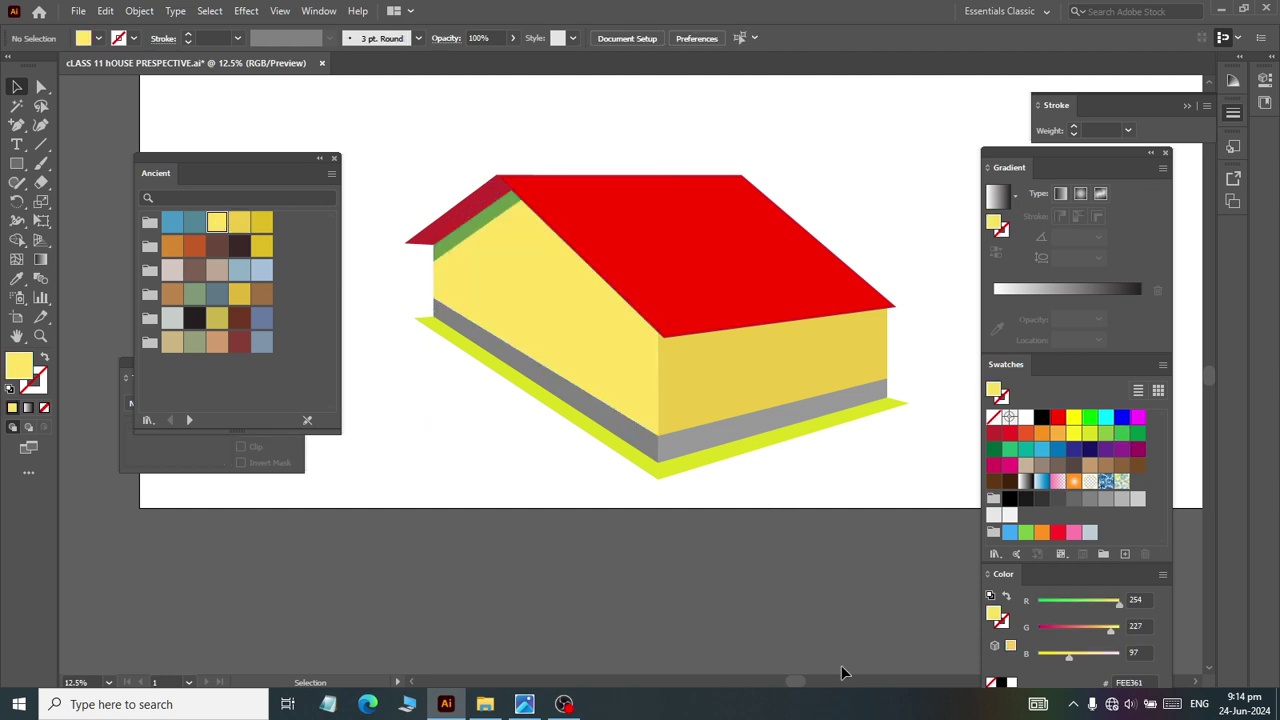
{"action": "left_click", "coordinate": [711, 420]}
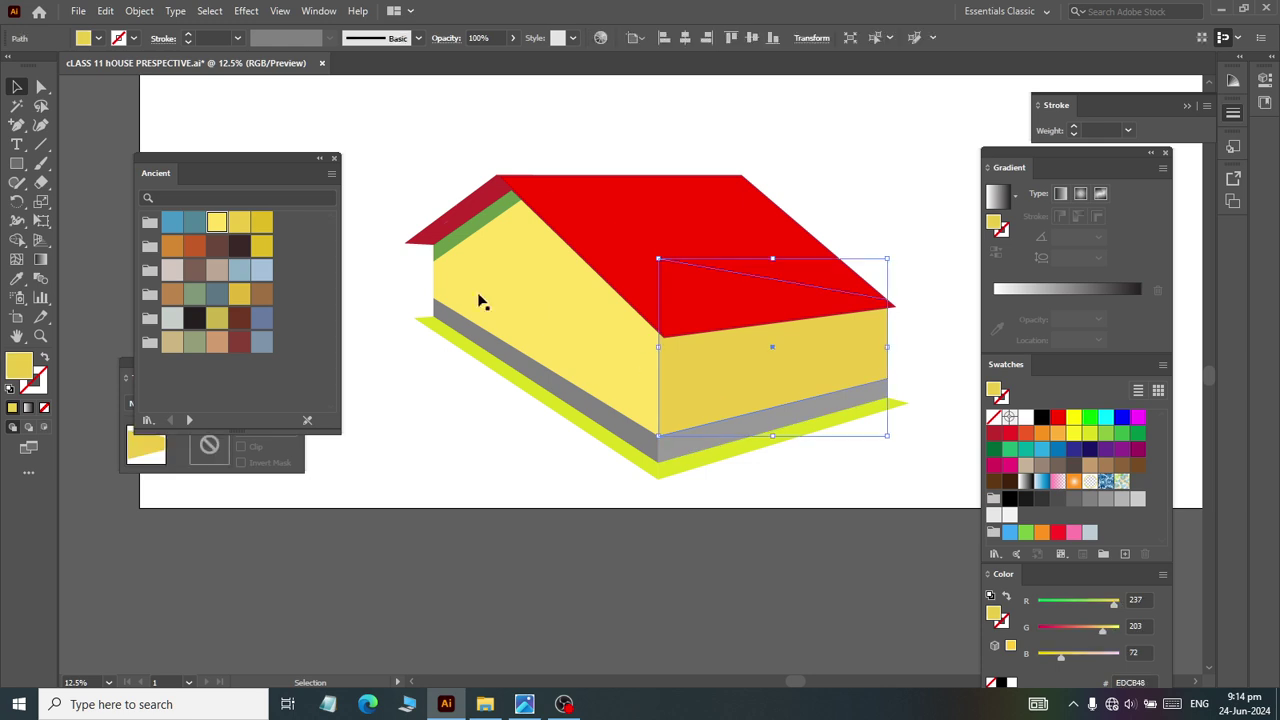
{"action": "left_click", "coordinate": [262, 222]}
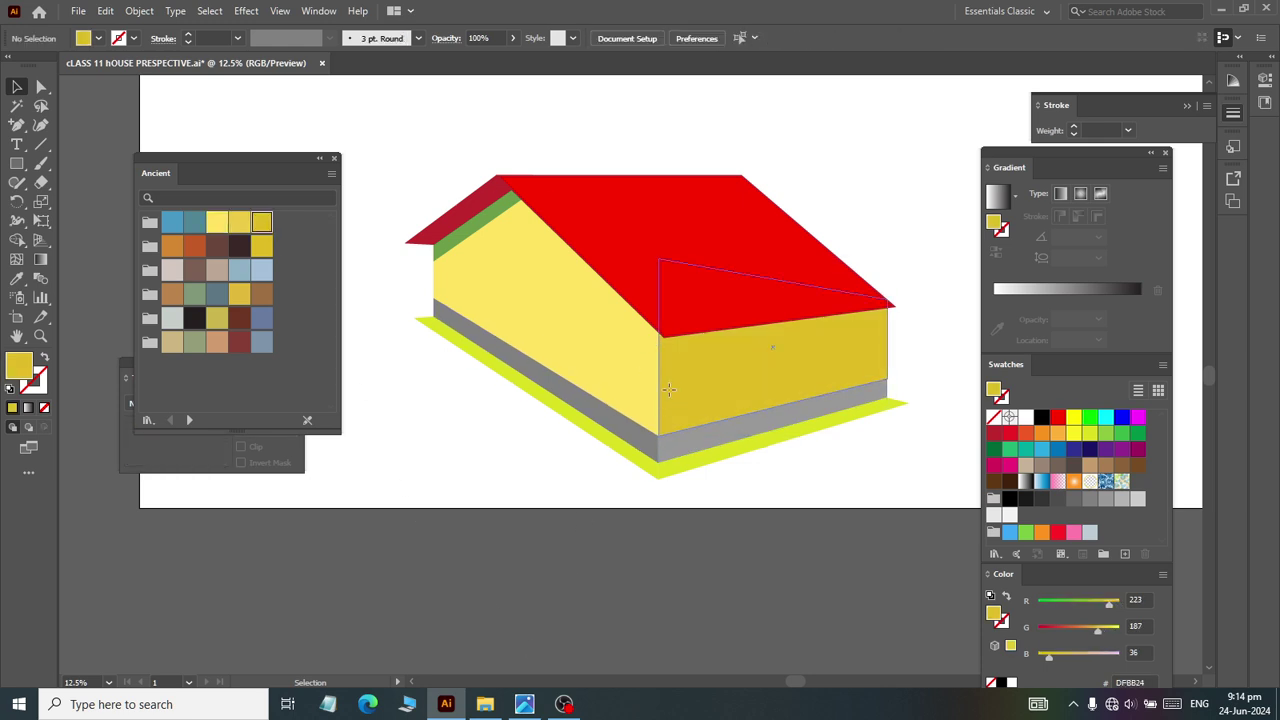
{"action": "left_click", "coordinate": [239, 222]}
{"action": "left_click", "coordinate": [434, 517]}
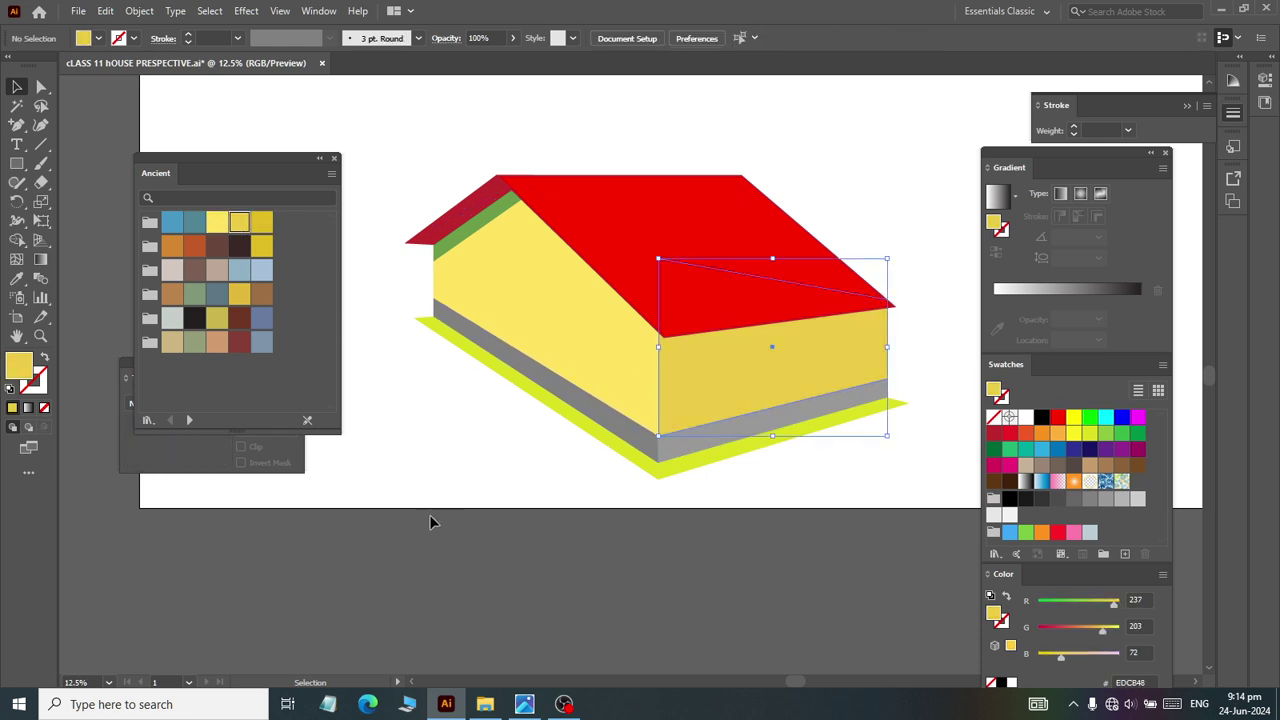
Step: Try blue-grey, light blue, teal and blue Ancient fills on the two walls
{"action": "left_click", "coordinate": [775, 360]}
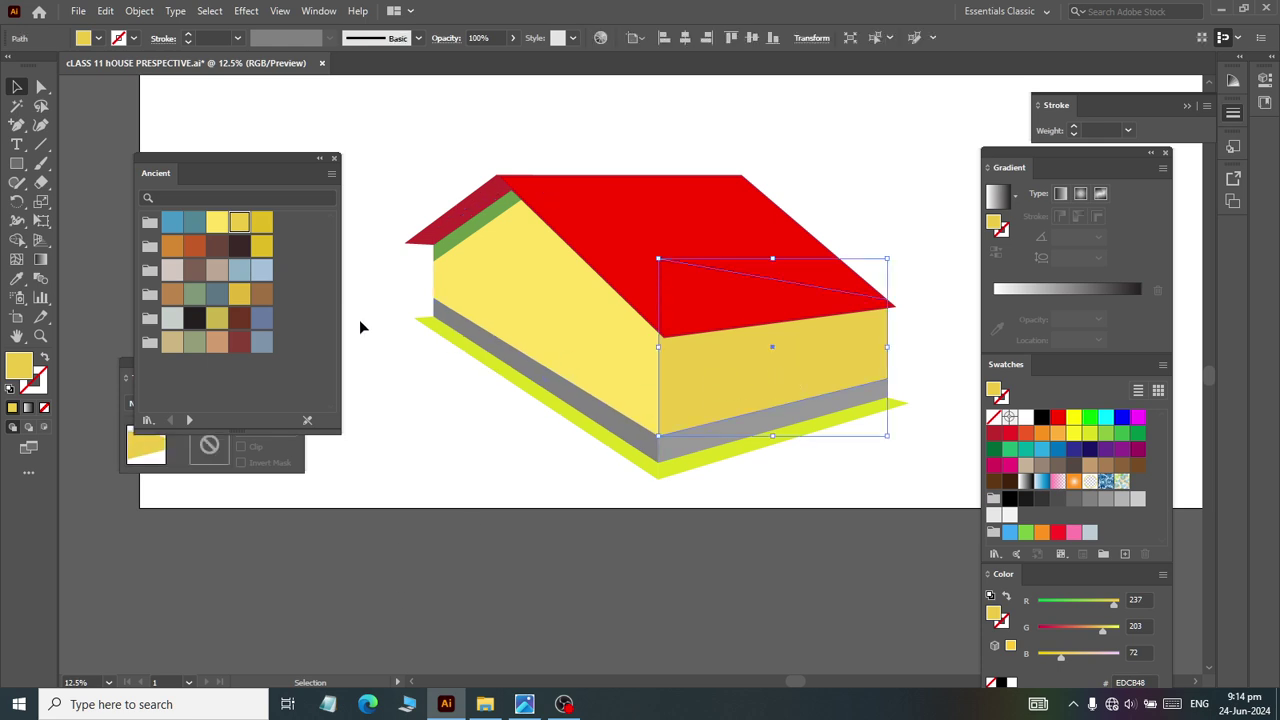
{"action": "left_click", "coordinate": [239, 272]}
{"action": "left_click", "coordinate": [571, 337]}
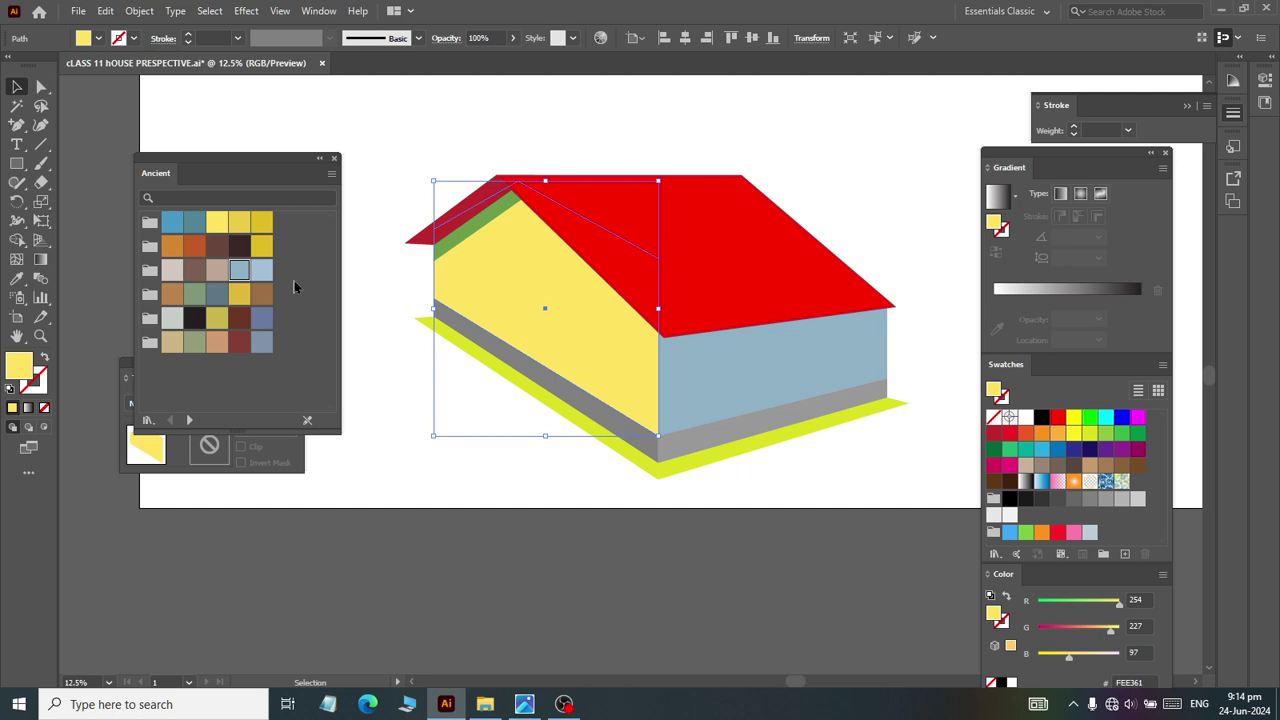
{"action": "left_click", "coordinate": [262, 270]}
{"action": "left_click", "coordinate": [385, 530]}
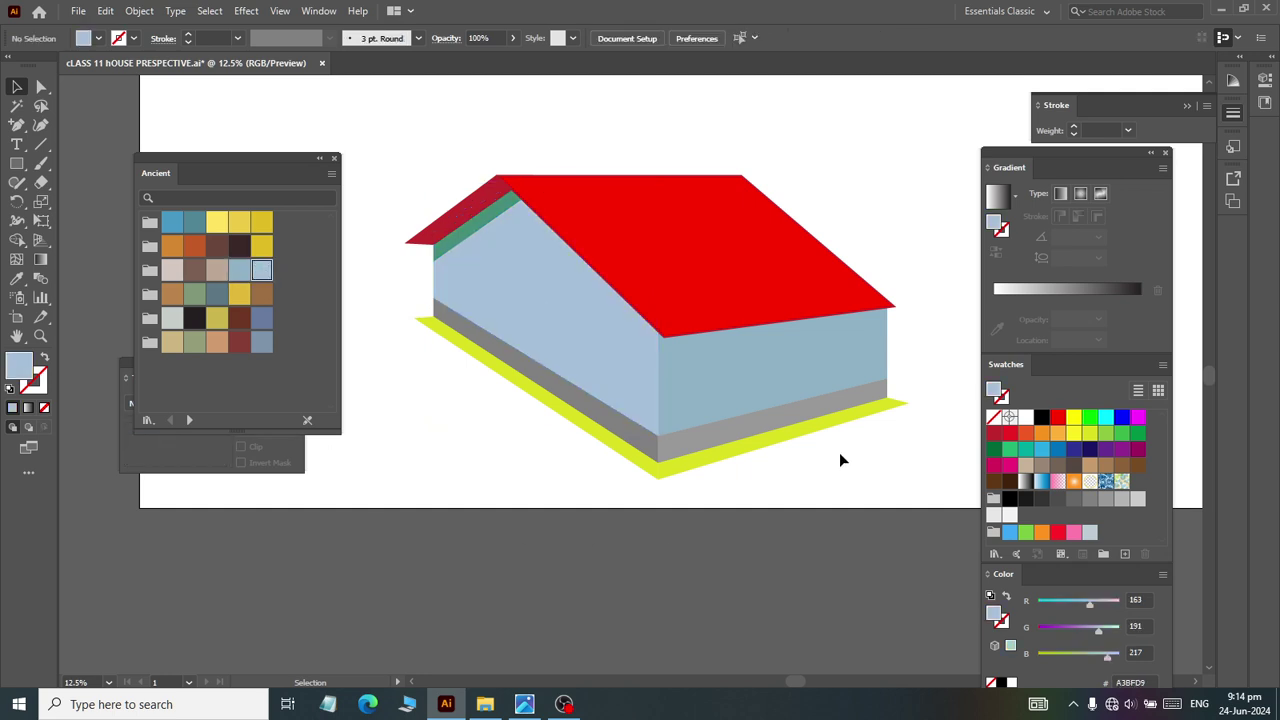
{"action": "left_click", "coordinate": [800, 360]}
{"action": "left_click", "coordinate": [198, 222]}
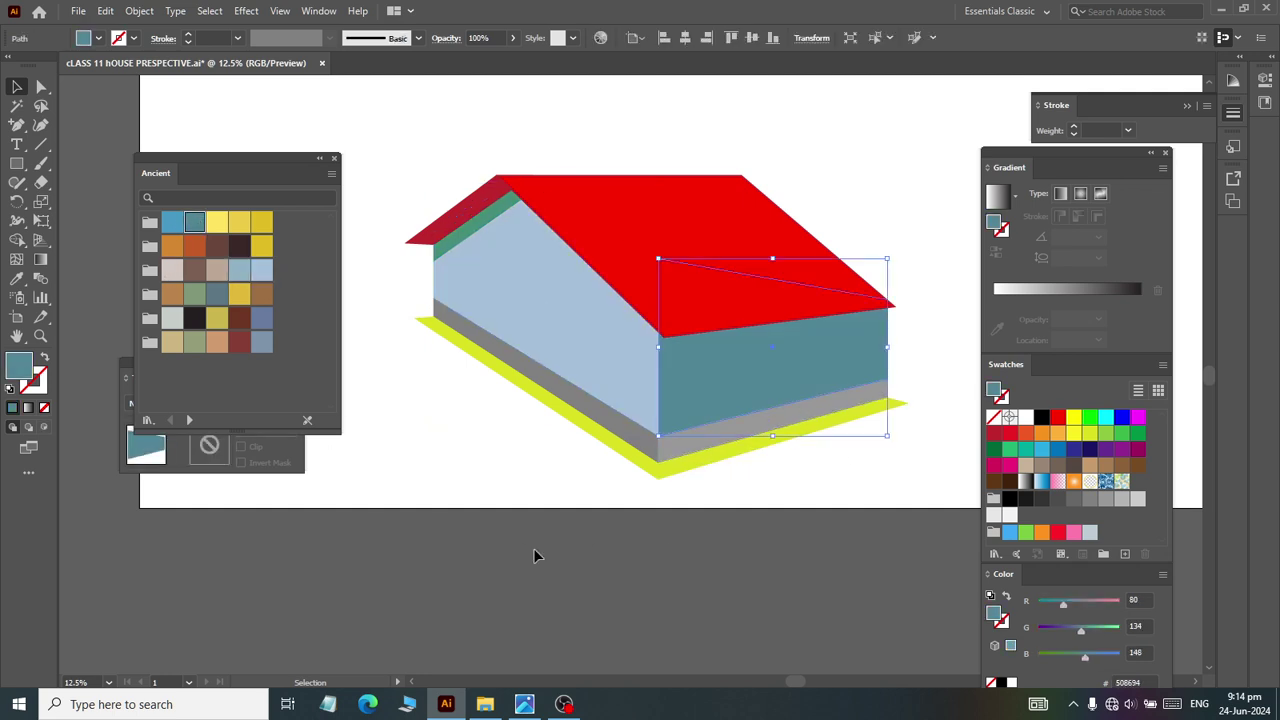
{"action": "left_click", "coordinate": [533, 548]}
{"action": "left_click", "coordinate": [540, 330]}
{"action": "left_click", "coordinate": [173, 222]}
{"action": "left_click", "coordinate": [757, 533]}
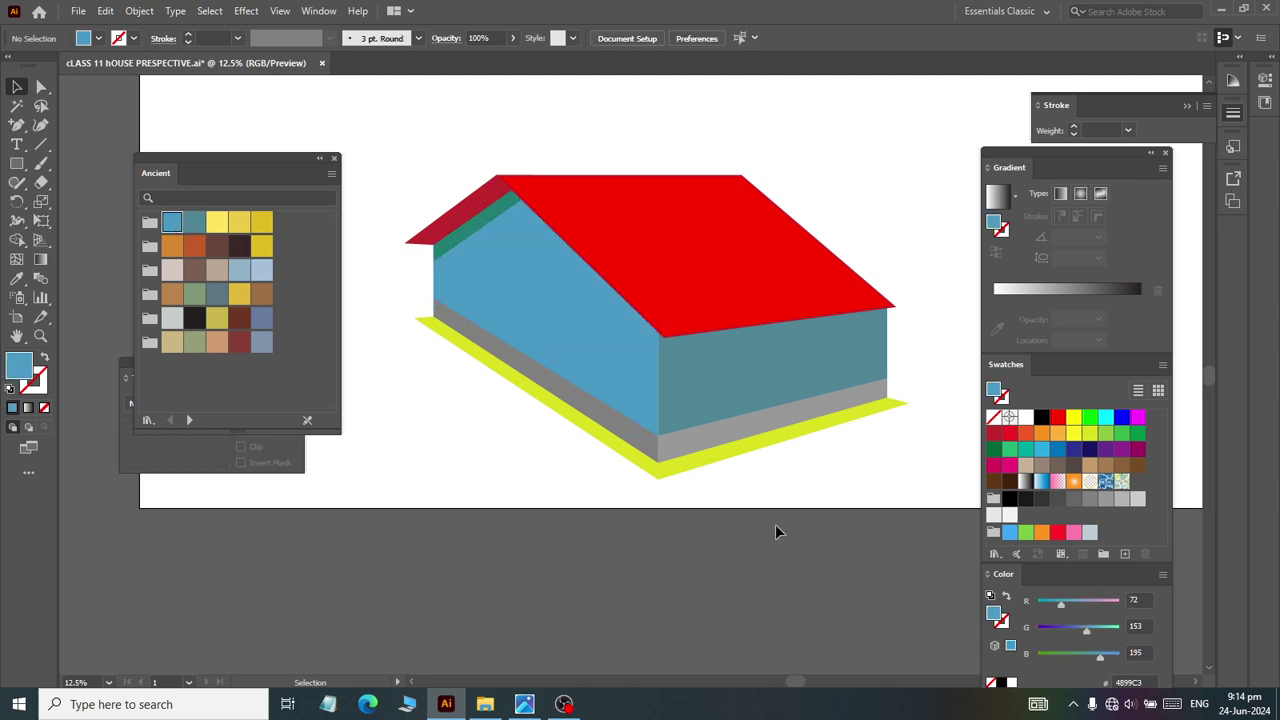
Step: Fill both walls with Baroque beige and cream swatches, then compare with the reference photo
{"action": "left_click", "coordinate": [189, 421]}
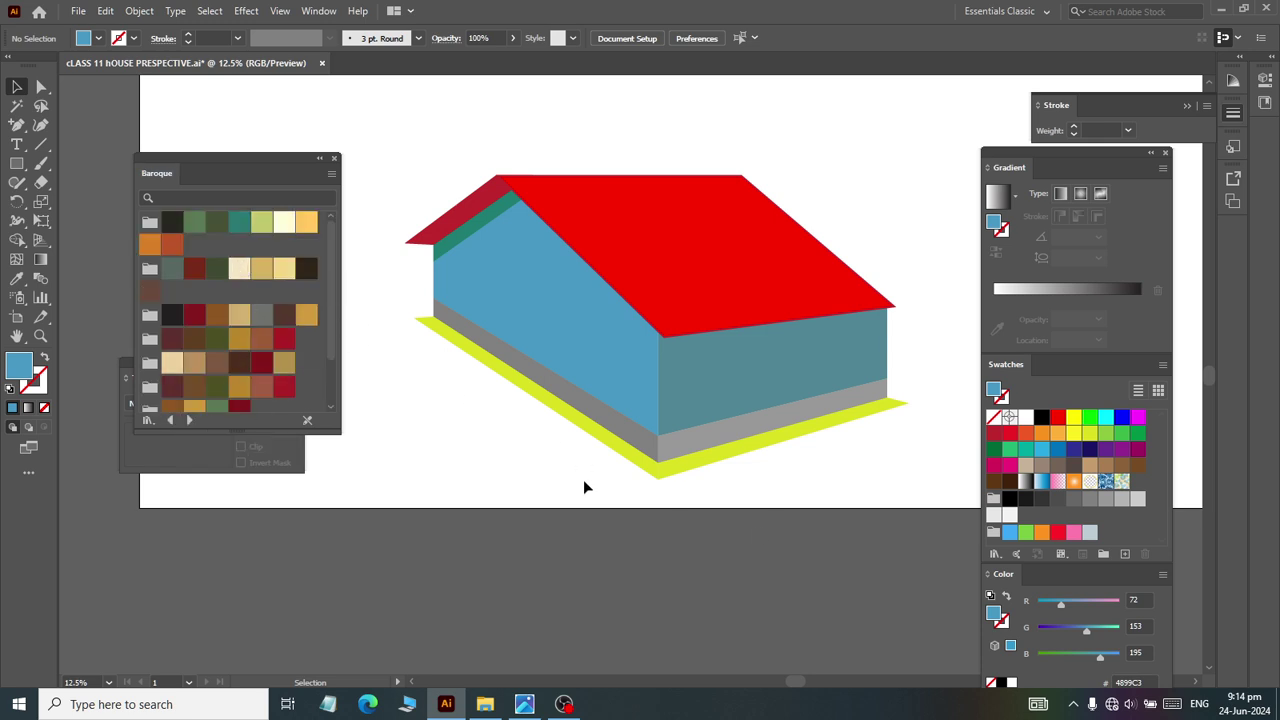
{"action": "left_click", "coordinate": [701, 375]}
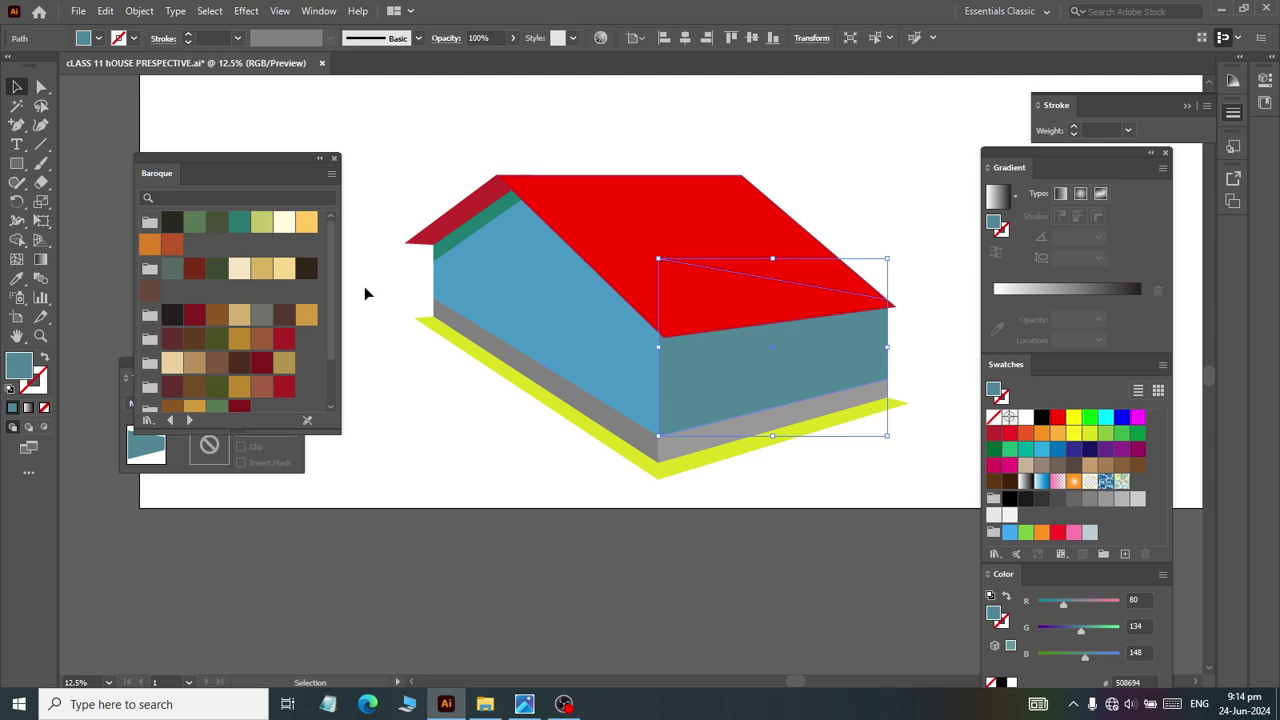
{"action": "left_click", "coordinate": [284, 268]}
{"action": "left_click", "coordinate": [527, 333]}
{"action": "left_click", "coordinate": [284, 268]}
{"action": "left_click", "coordinate": [509, 603]}
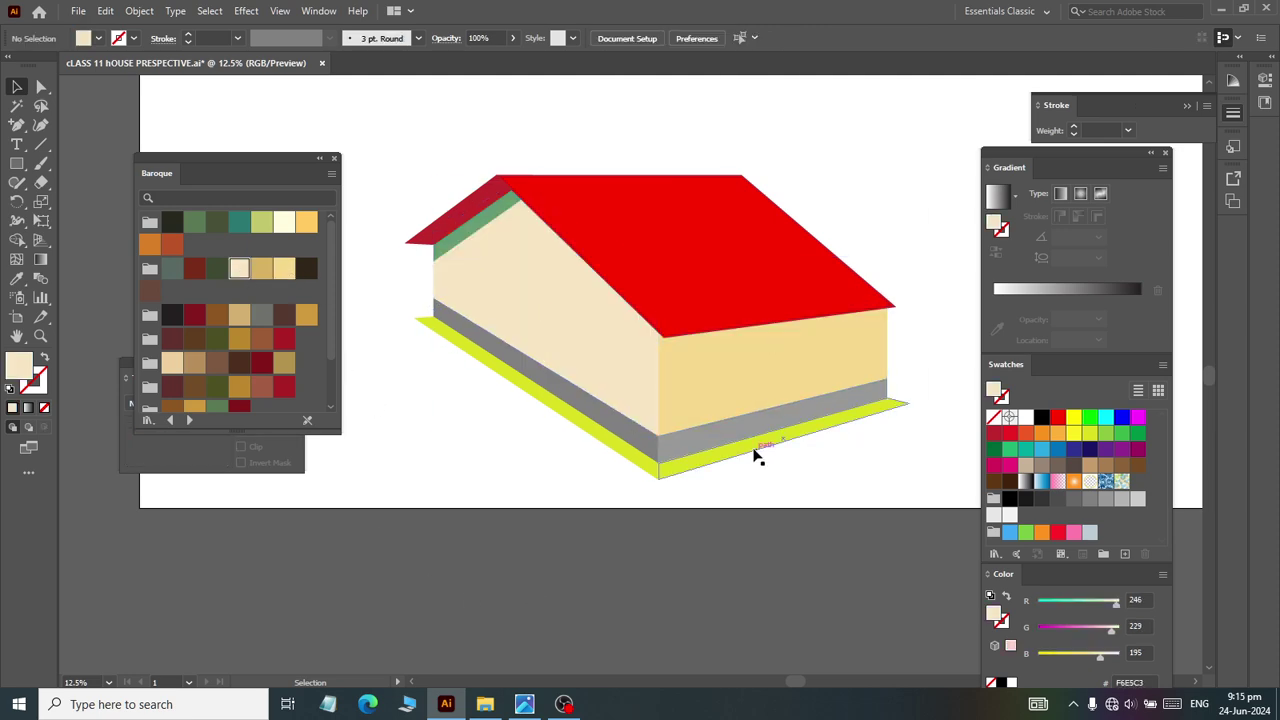
{"action": "key", "text": "alt+Tab"}
{"action": "key", "text": "alt+Tab"}
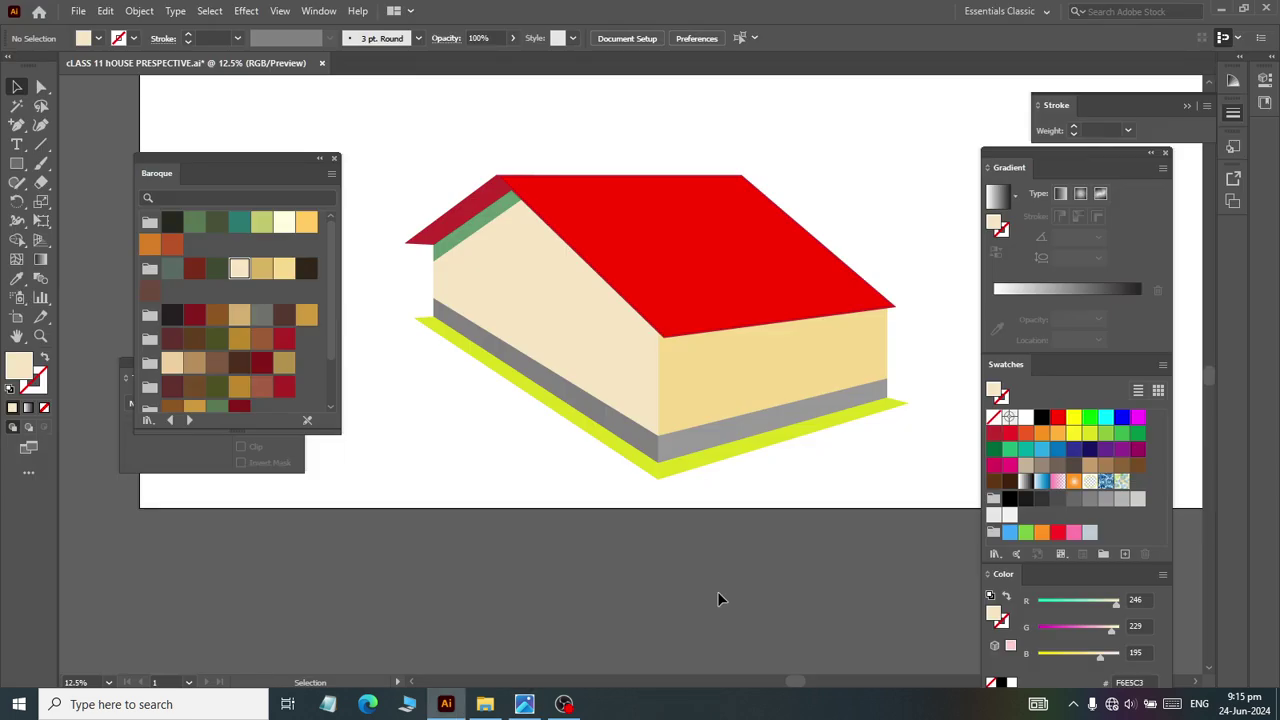
{"action": "key", "text": "alt+Tab"}
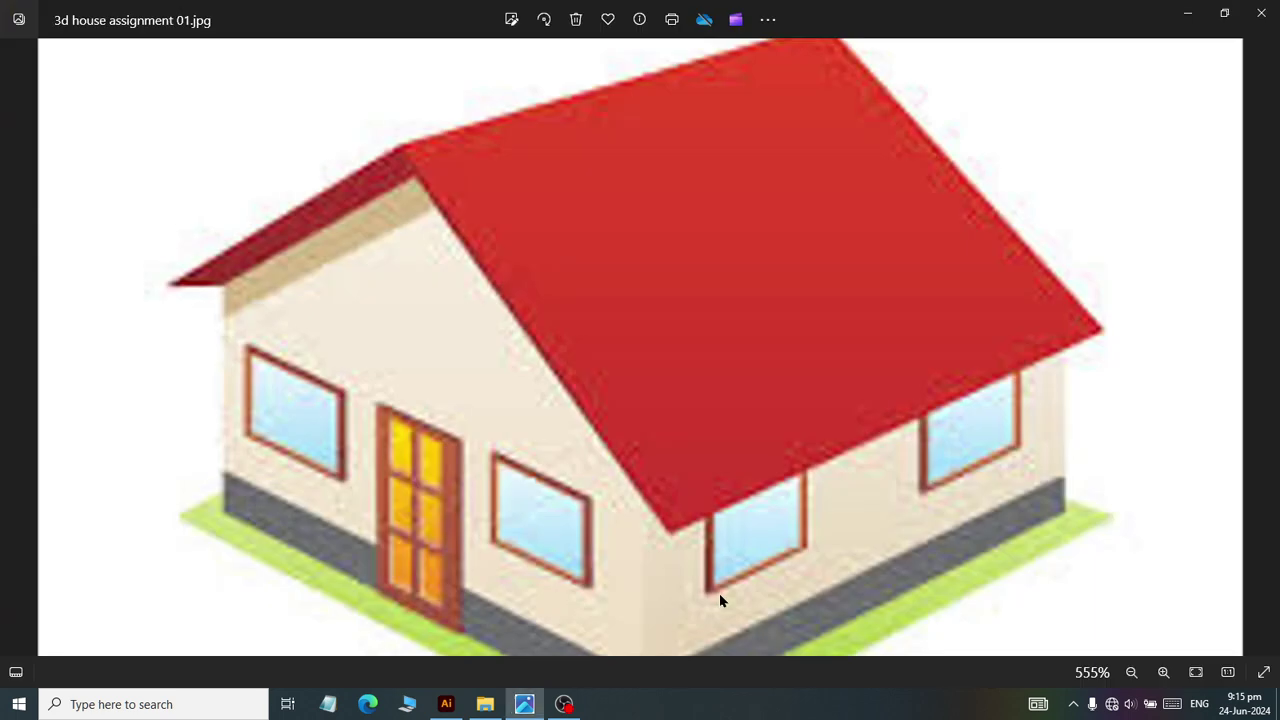
{"action": "key", "text": "alt+Tab"}
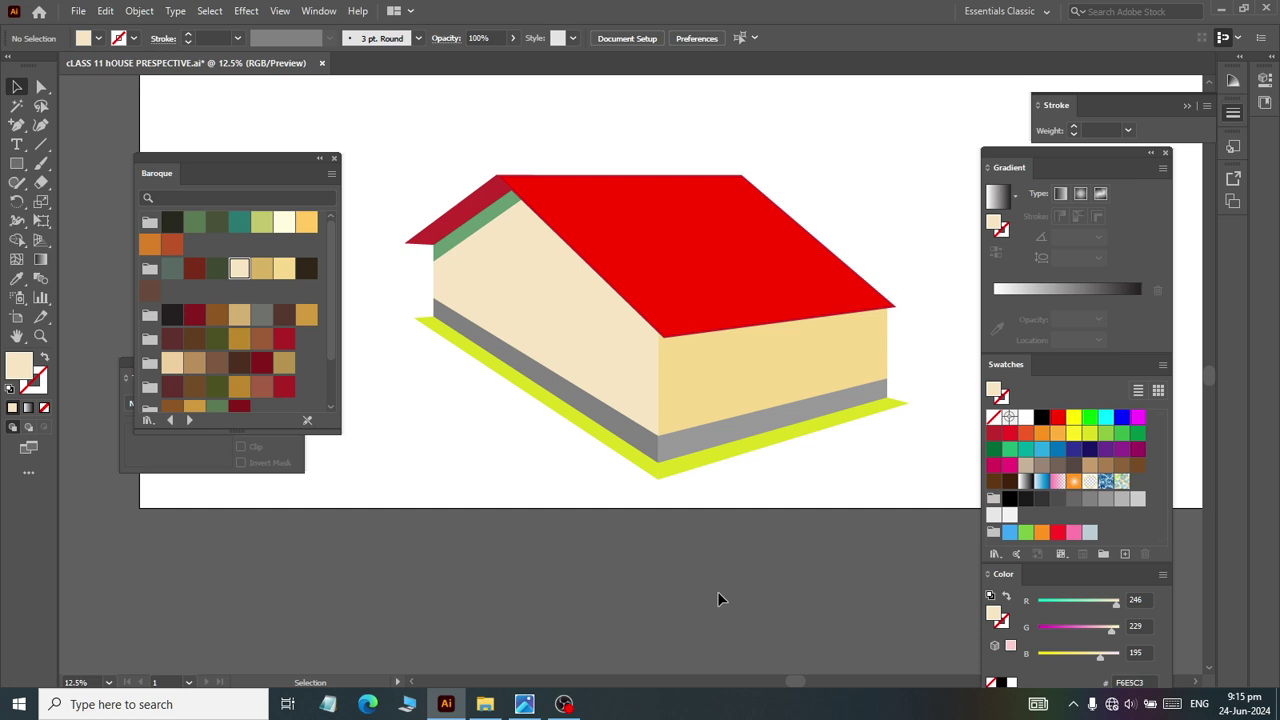
Step: Move the whole house higher on the artboard
{"action": "scroll", "coordinate": [650, 577], "scroll_direction": "down", "scroll_amount": 1}
{"action": "left_click_drag", "start_coordinate": [442, 252], "coordinate": [922, 607]}
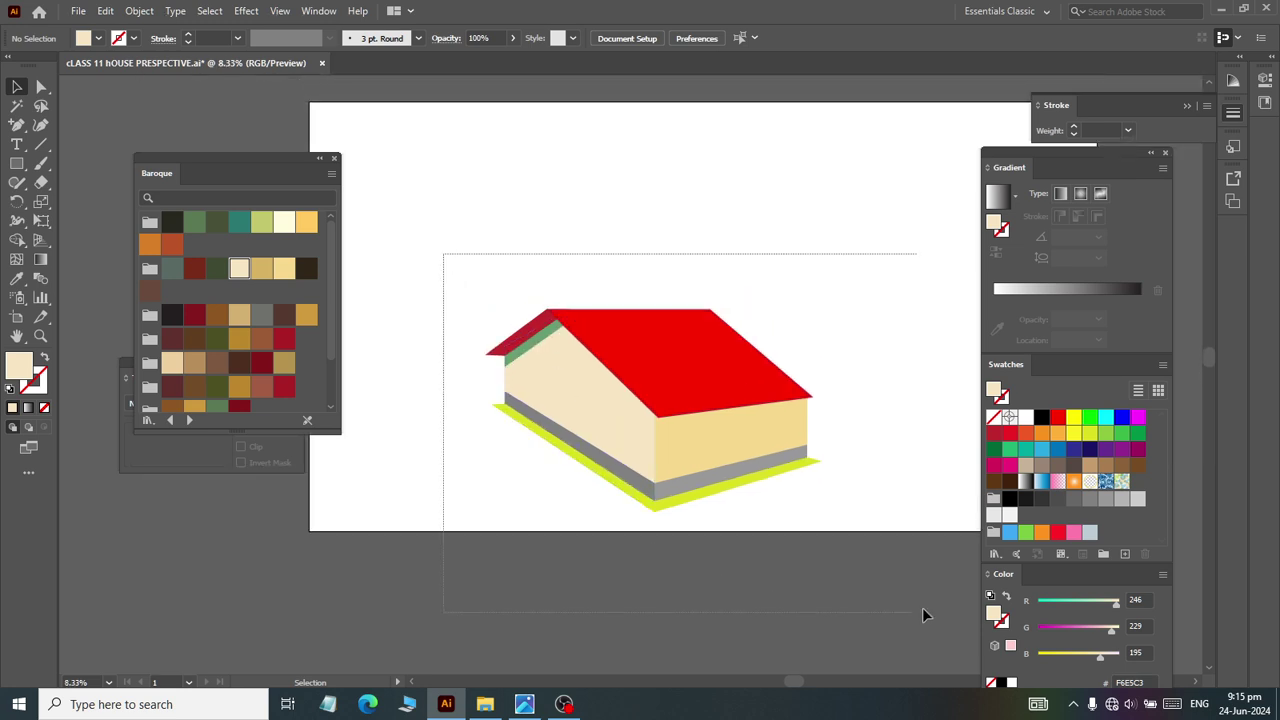
{"action": "left_click_drag", "start_coordinate": [722, 388], "coordinate": [729, 286]}
{"action": "left_click", "coordinate": [855, 349]}
{"action": "scroll", "coordinate": [855, 349], "scroll_direction": "up", "scroll_amount": 2}
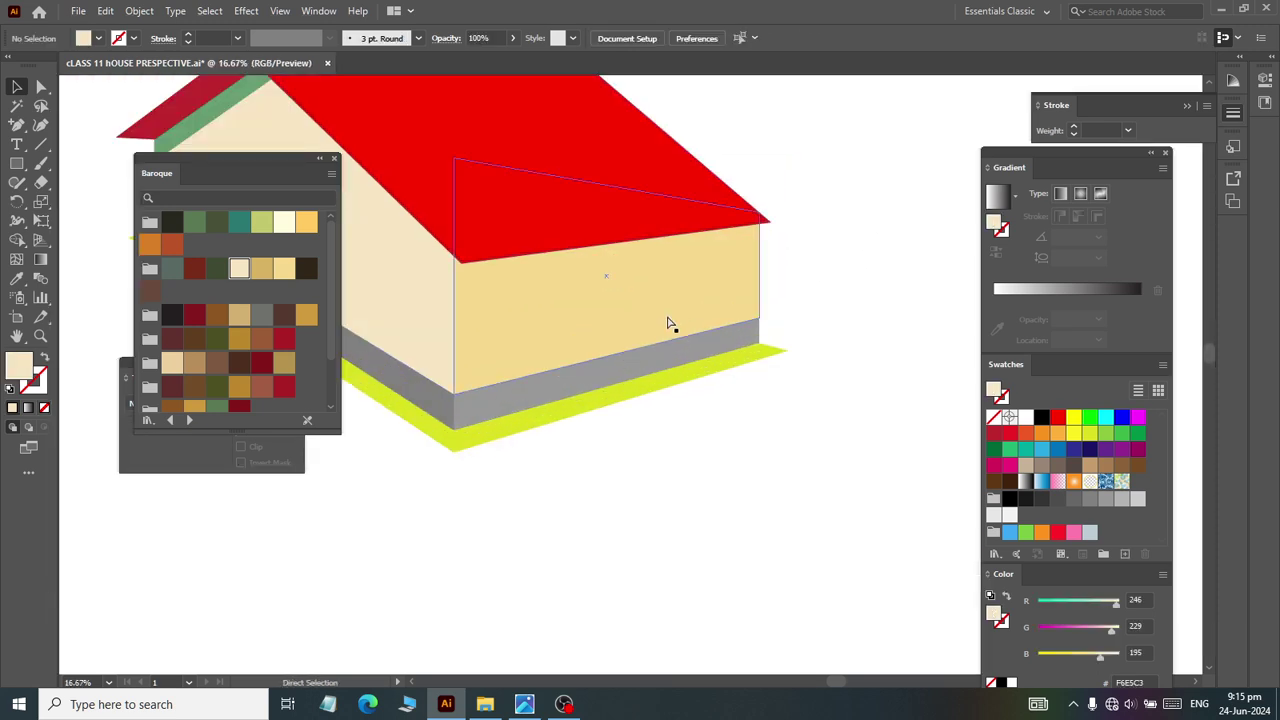
{"action": "scroll", "coordinate": [669, 323], "scroll_direction": "left", "scroll_amount": 5}
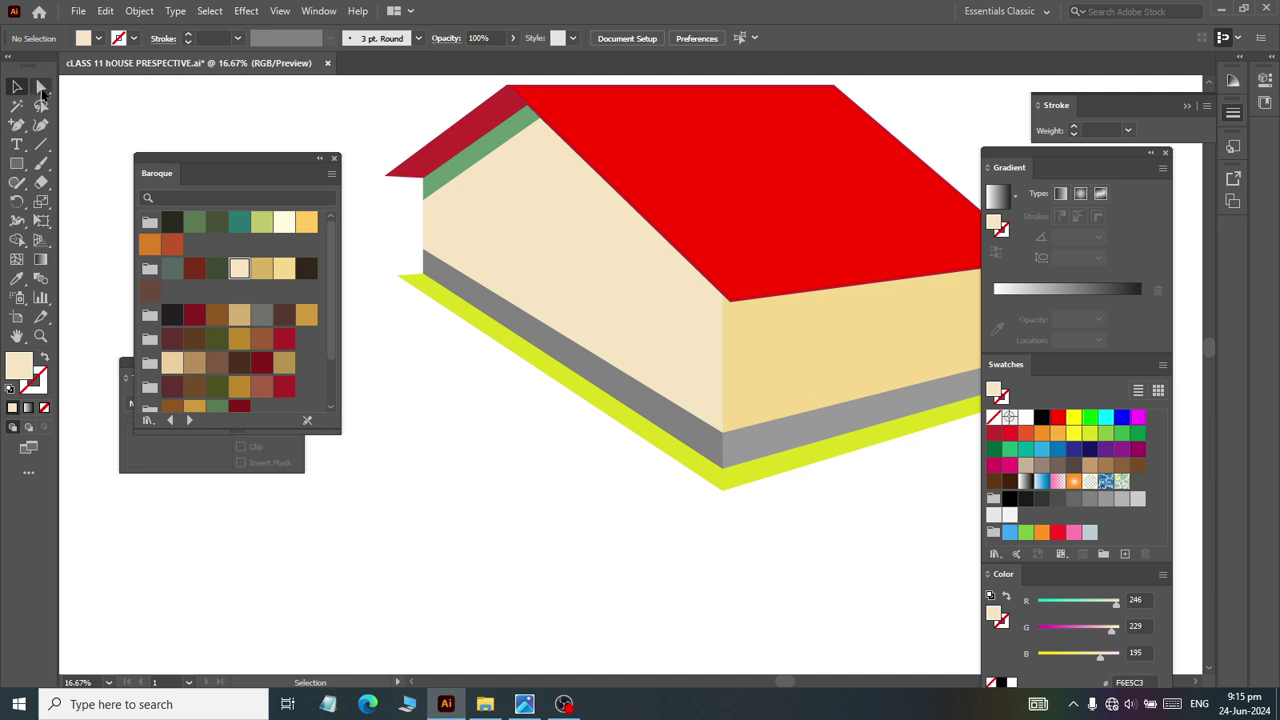
Step: Nudge the walls' bottom anchor points down three steps with Direct Selection
{"action": "left_click", "coordinate": [42, 88]}
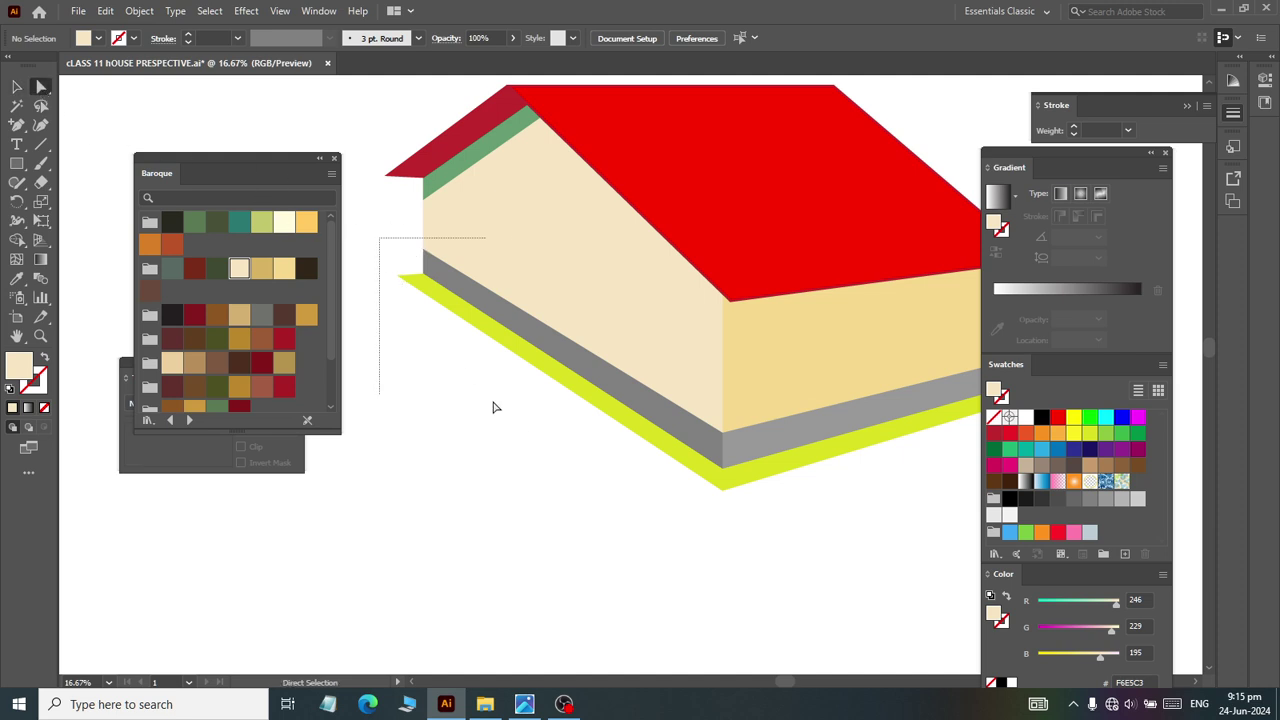
{"action": "left_click_drag", "start_coordinate": [390, 265], "coordinate": [590, 485]}
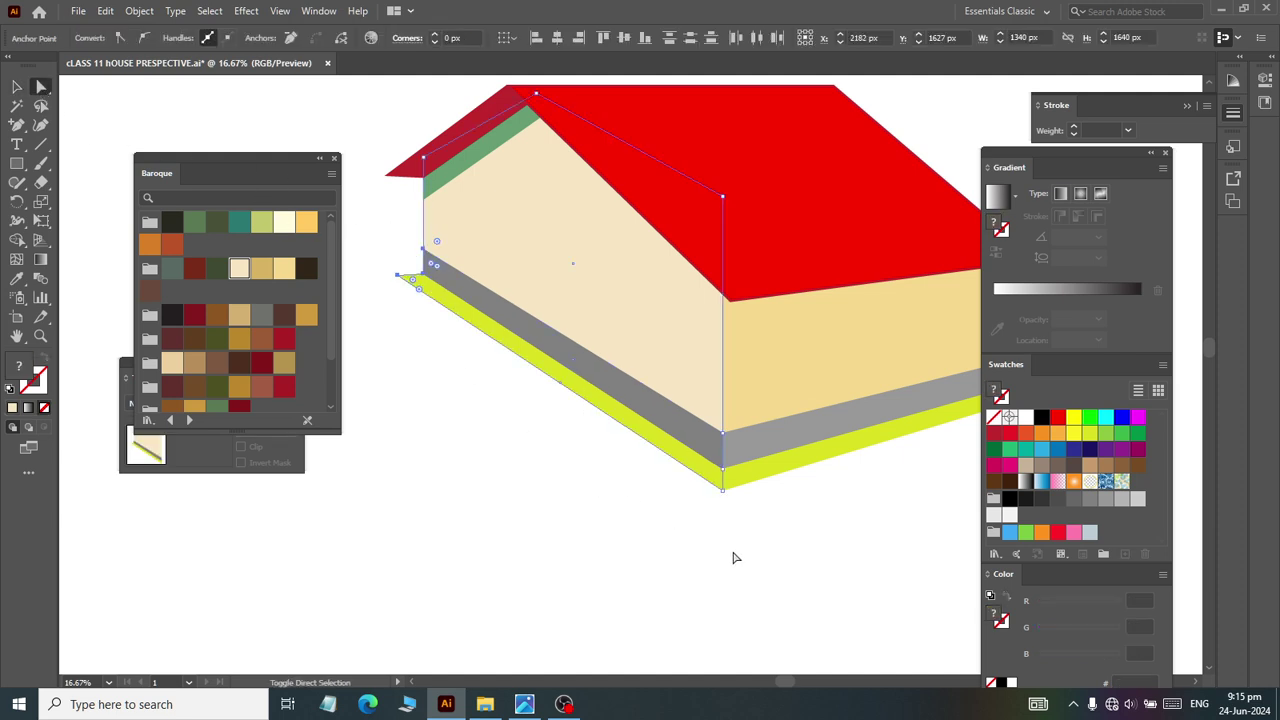
{"action": "left_click_drag", "start_coordinate": [810, 570], "coordinate": [622, 390]}
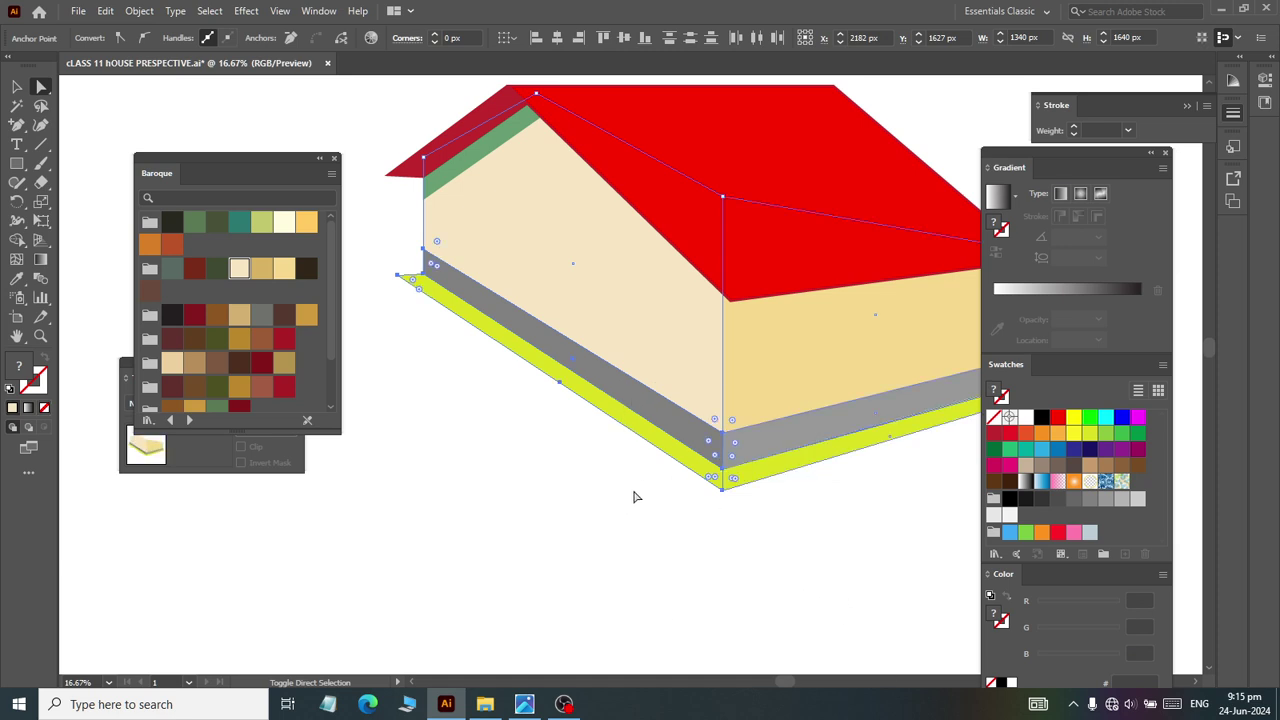
{"action": "key", "text": "v"}
{"action": "scroll", "coordinate": [588, 519], "scroll_direction": "right", "scroll_amount": 4}
{"action": "scroll", "coordinate": [588, 527], "scroll_direction": "right", "scroll_amount": 2}
{"action": "left_click_drag", "start_coordinate": [850, 455], "coordinate": [656, 336]}
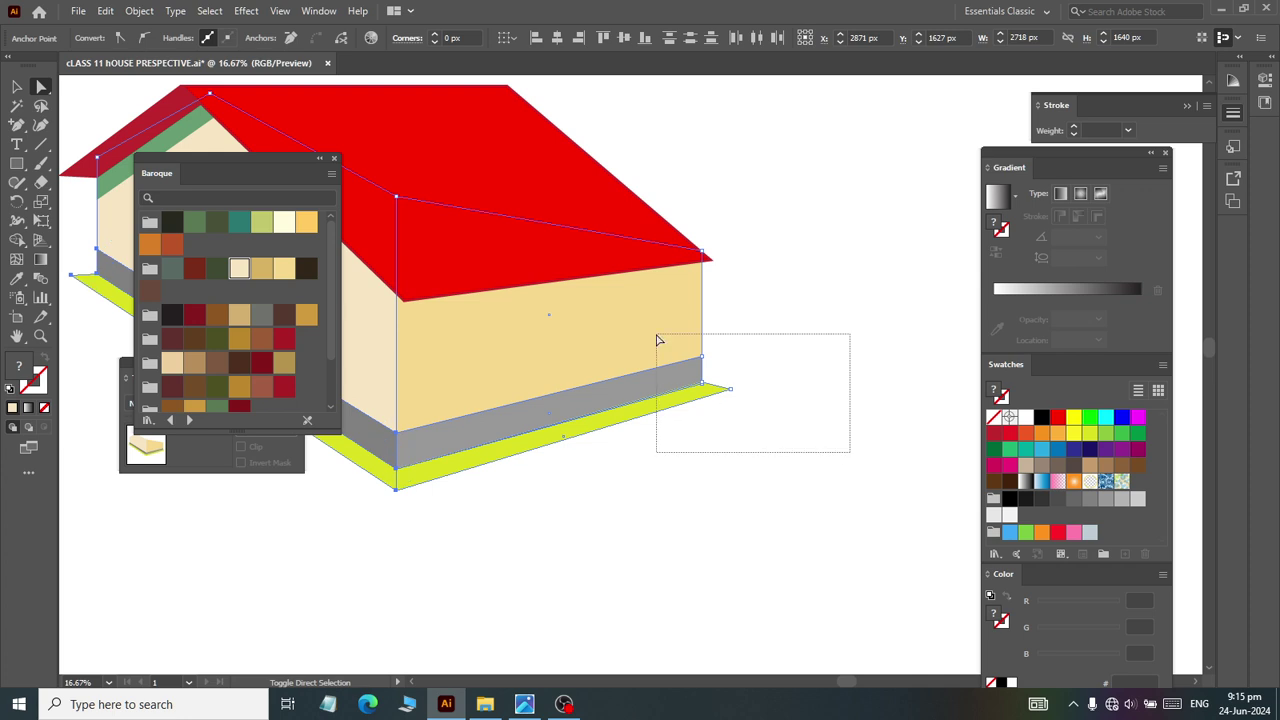
{"action": "scroll", "coordinate": [680, 440], "scroll_direction": "down", "scroll_amount": 2}
{"action": "scroll", "coordinate": [652, 454], "scroll_direction": "down", "scroll_amount": 2}
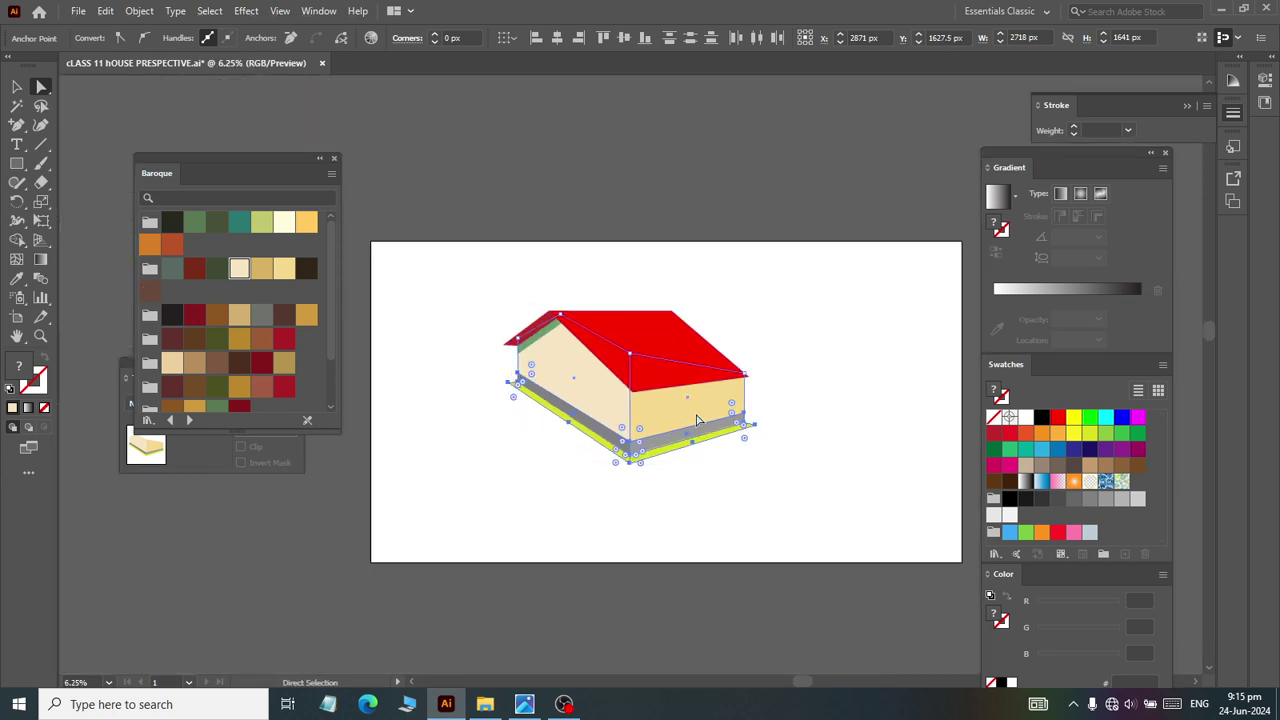
{"action": "key", "text": "Down"}
{"action": "key", "text": "Down"}
{"action": "key", "text": "Down"}
{"action": "key", "text": "Down"}
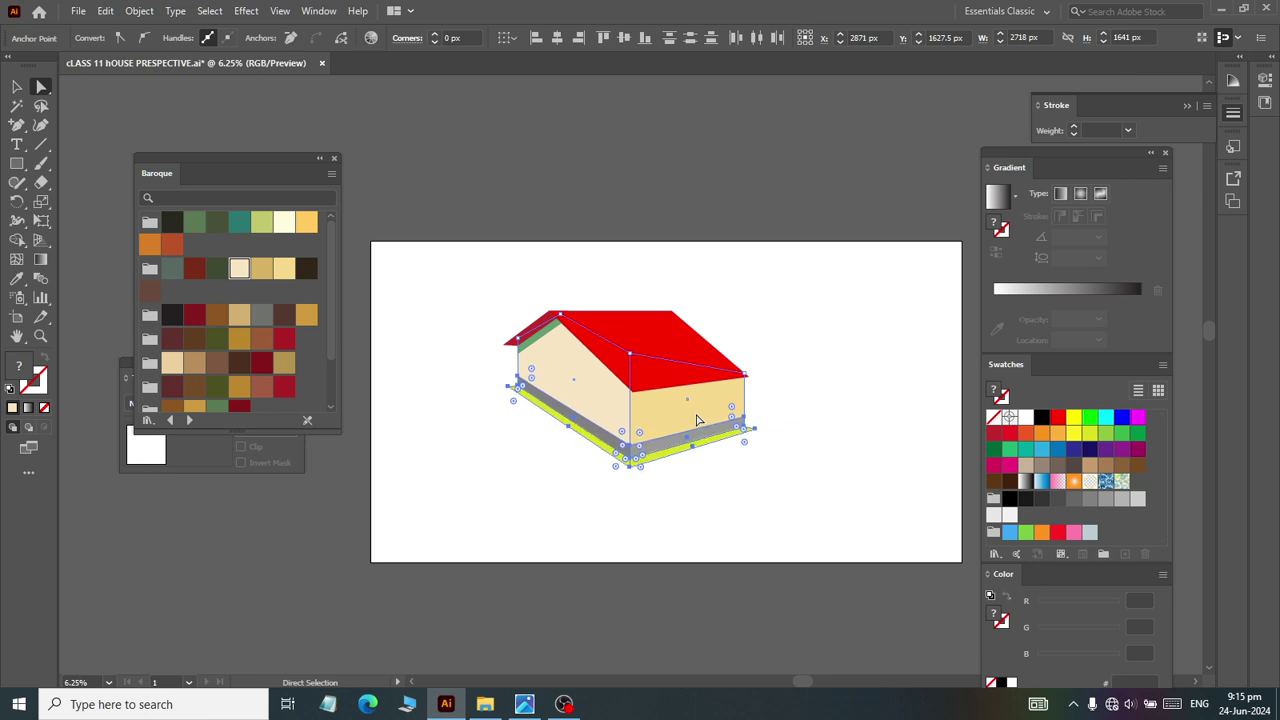
{"action": "key", "text": "Down"}
{"action": "key", "text": "Down"}
{"action": "key", "text": "Down"}
{"action": "key", "text": "Down"}
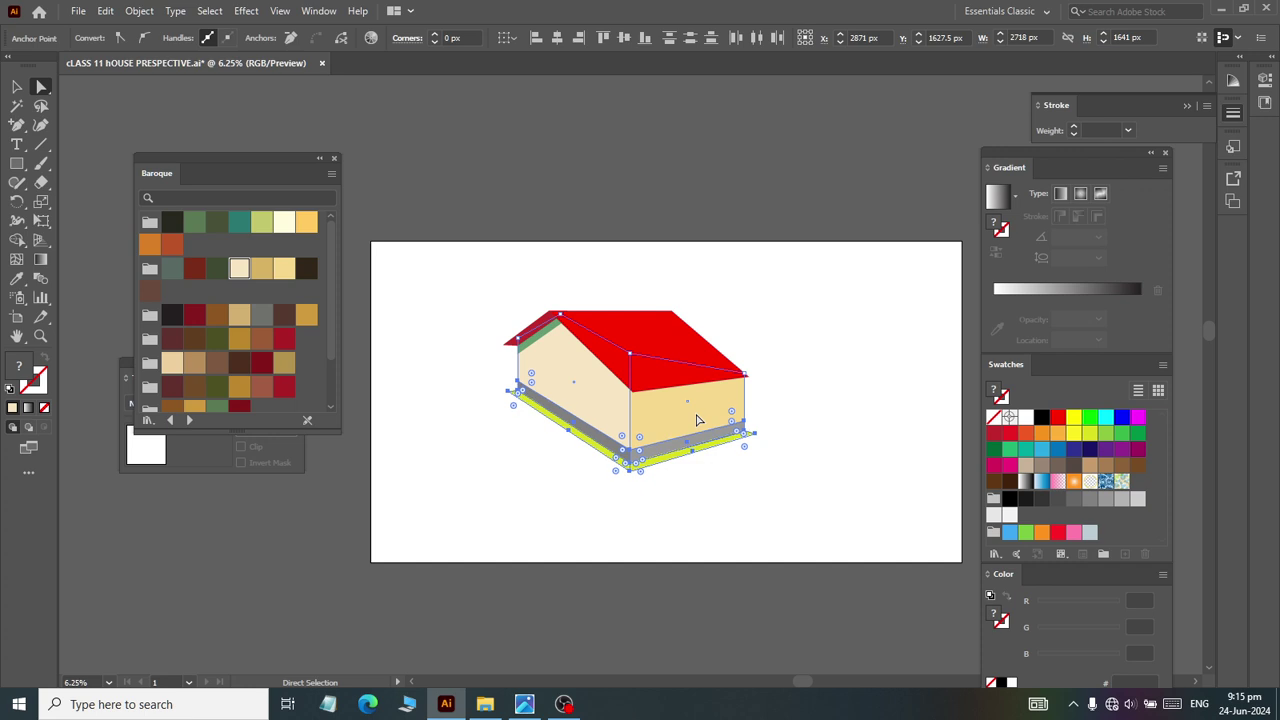
{"action": "key", "text": "Down"}
{"action": "key", "text": "Down"}
{"action": "key", "text": "Down"}
{"action": "key", "text": "Down"}
{"action": "key", "text": "Down"}
{"action": "key", "text": "Down"}
{"action": "key", "text": "Down"}
{"action": "key", "text": "Down"}
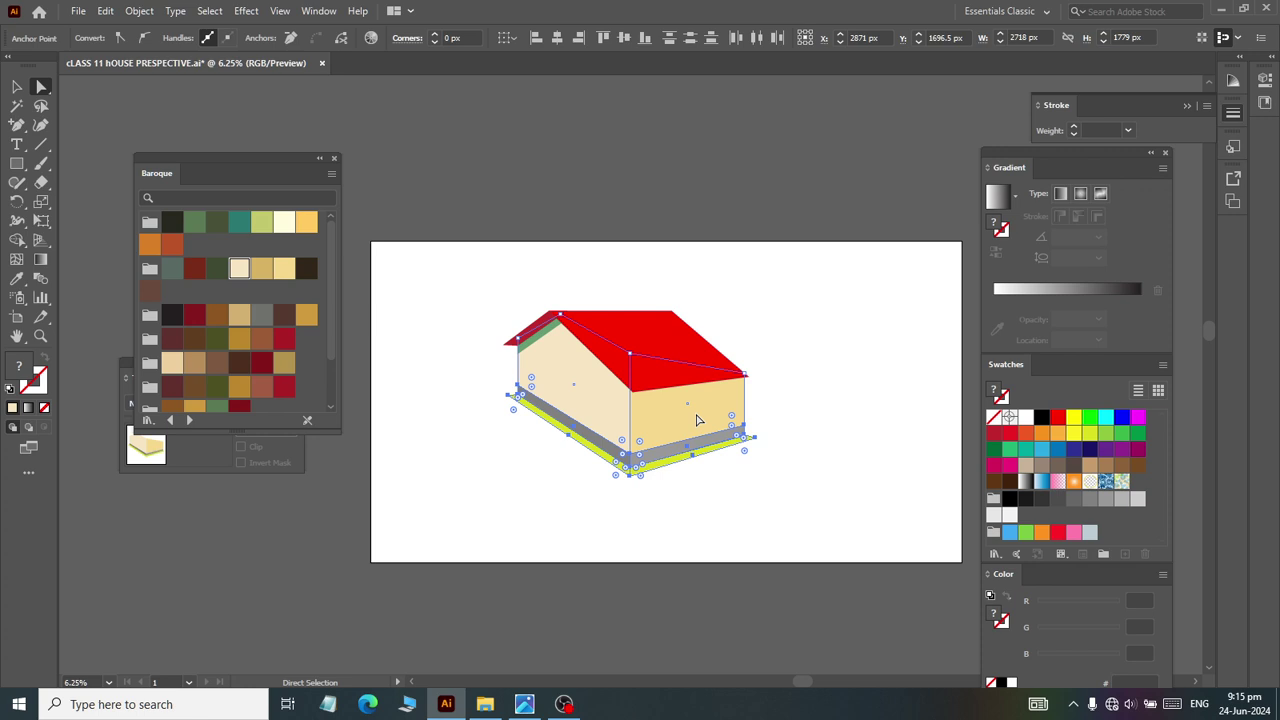
Step: Lower the left wall and base bottom anchors two more steps, then zoom out to check
{"action": "left_click", "coordinate": [803, 489]}
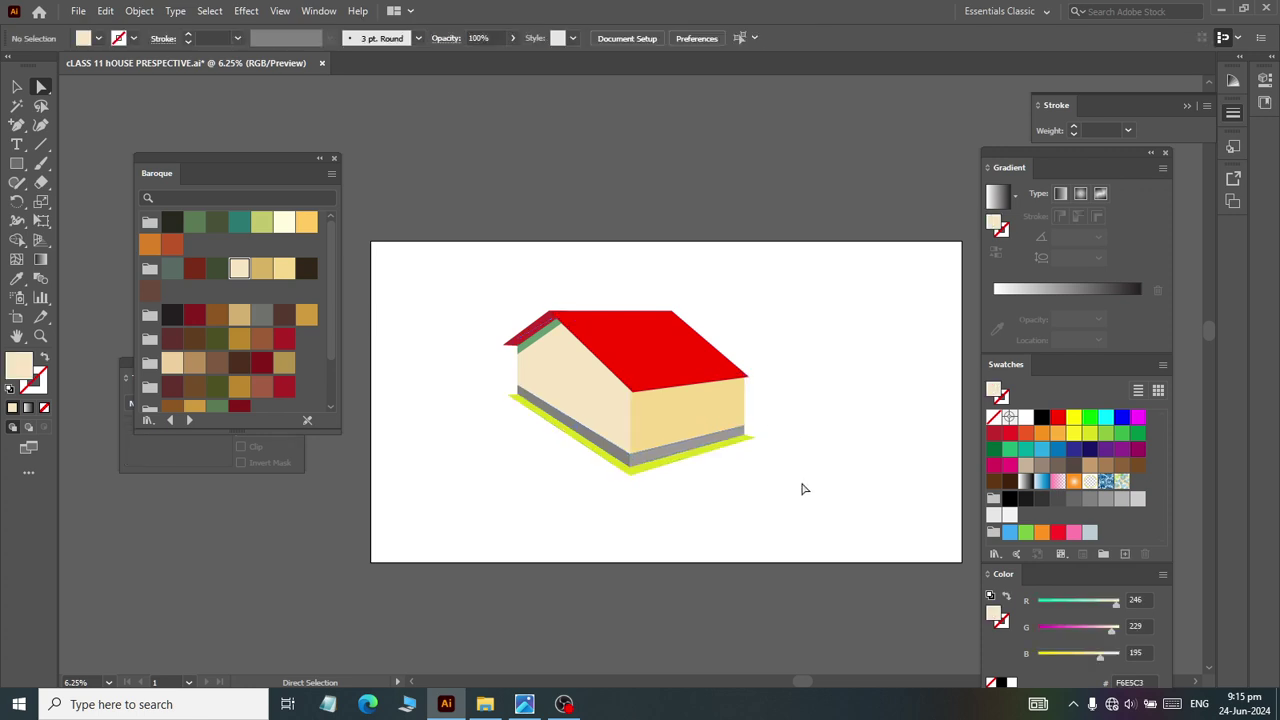
{"action": "scroll", "coordinate": [663, 314], "scroll_direction": "up", "scroll_amount": 1}
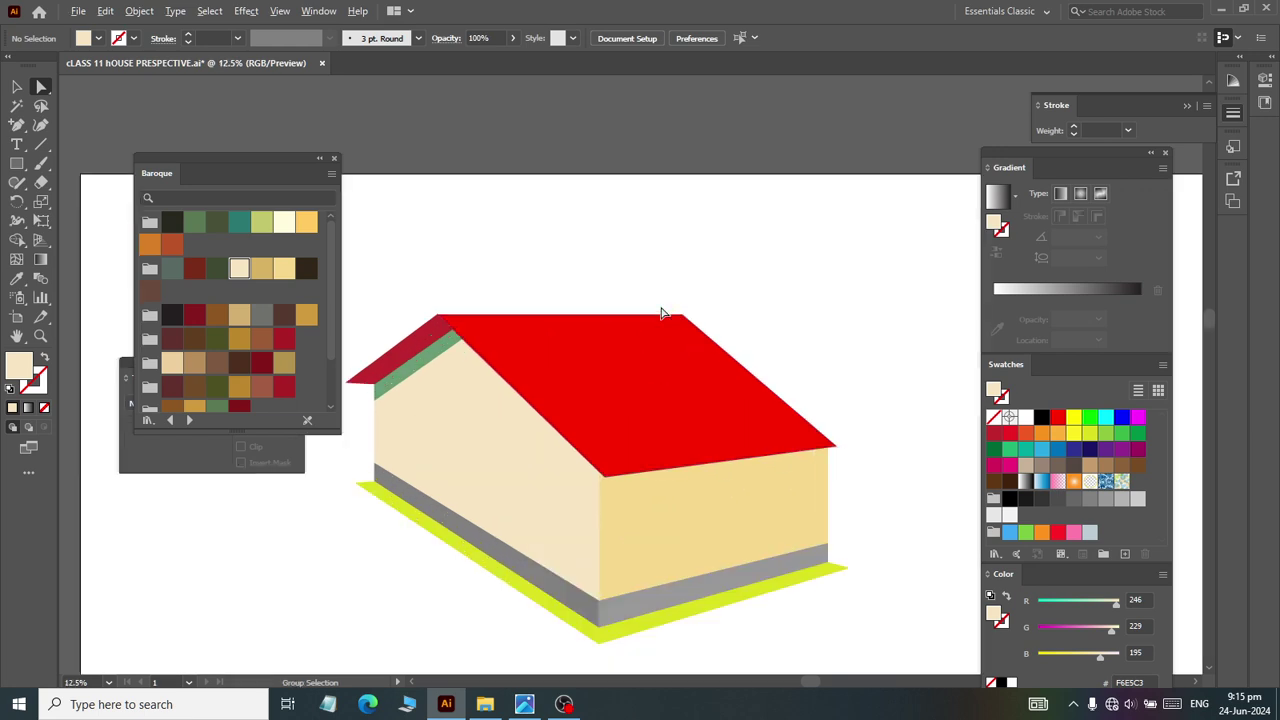
{"action": "scroll", "coordinate": [640, 337], "scroll_direction": "left", "scroll_amount": 2}
{"action": "left_click_drag", "start_coordinate": [418, 449], "coordinate": [498, 528]}
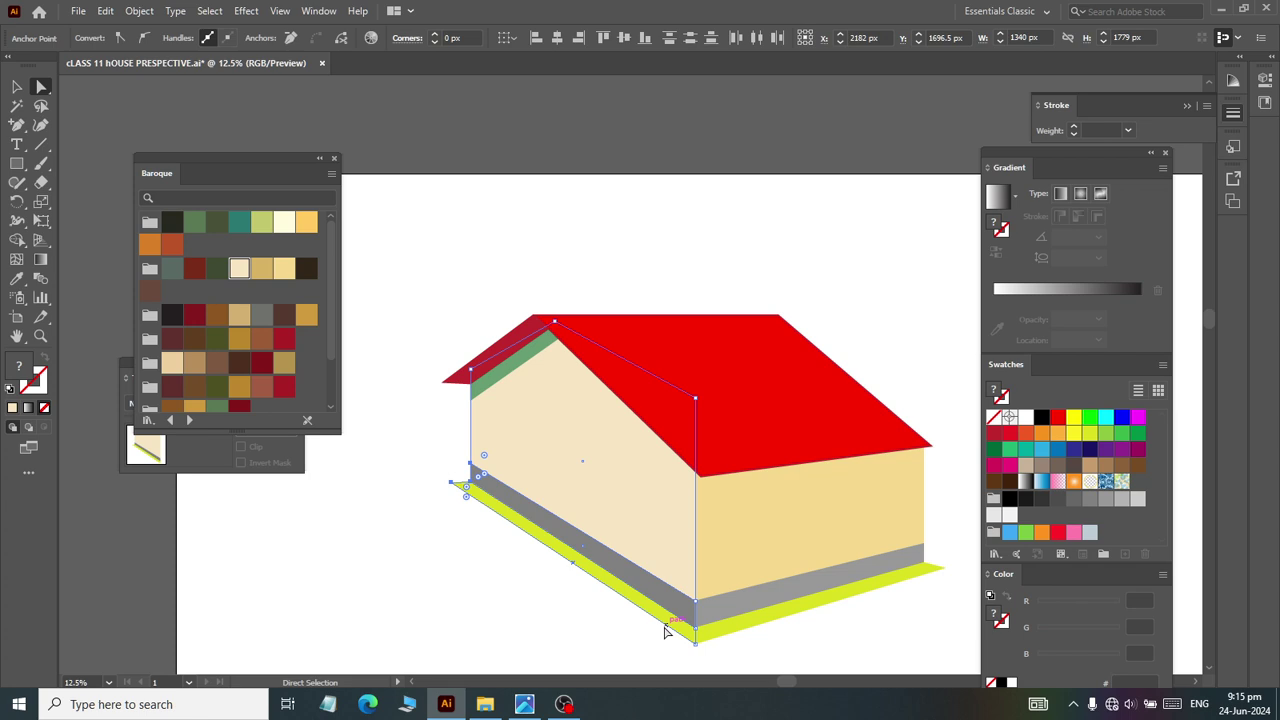
{"action": "key", "text": "Down"}
{"action": "key", "text": "Down"}
{"action": "key", "text": "Down"}
{"action": "key", "text": "Down"}
{"action": "key", "text": "Down"}
{"action": "key", "text": "Down"}
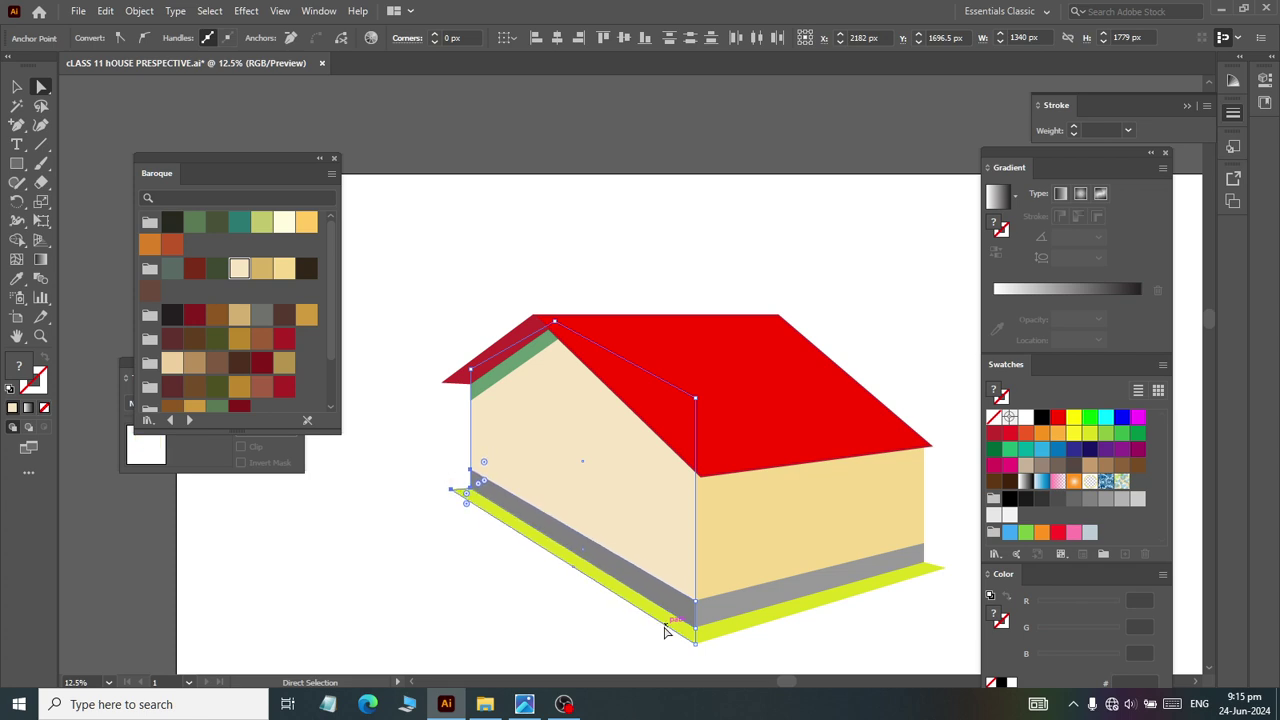
{"action": "key", "text": "Down"}
{"action": "key", "text": "Down"}
{"action": "key", "text": "Down"}
{"action": "key", "text": "Down"}
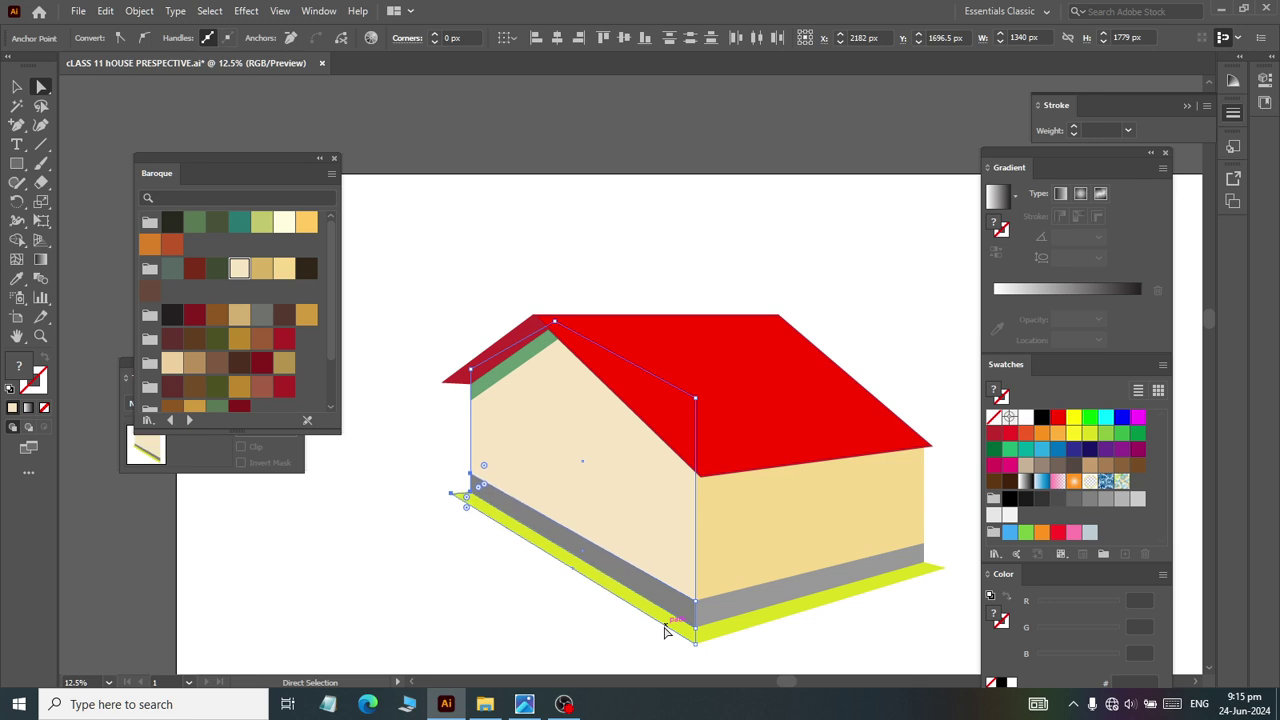
{"action": "left_click", "coordinate": [851, 294]}
{"action": "key", "text": "ctrl+minus"}
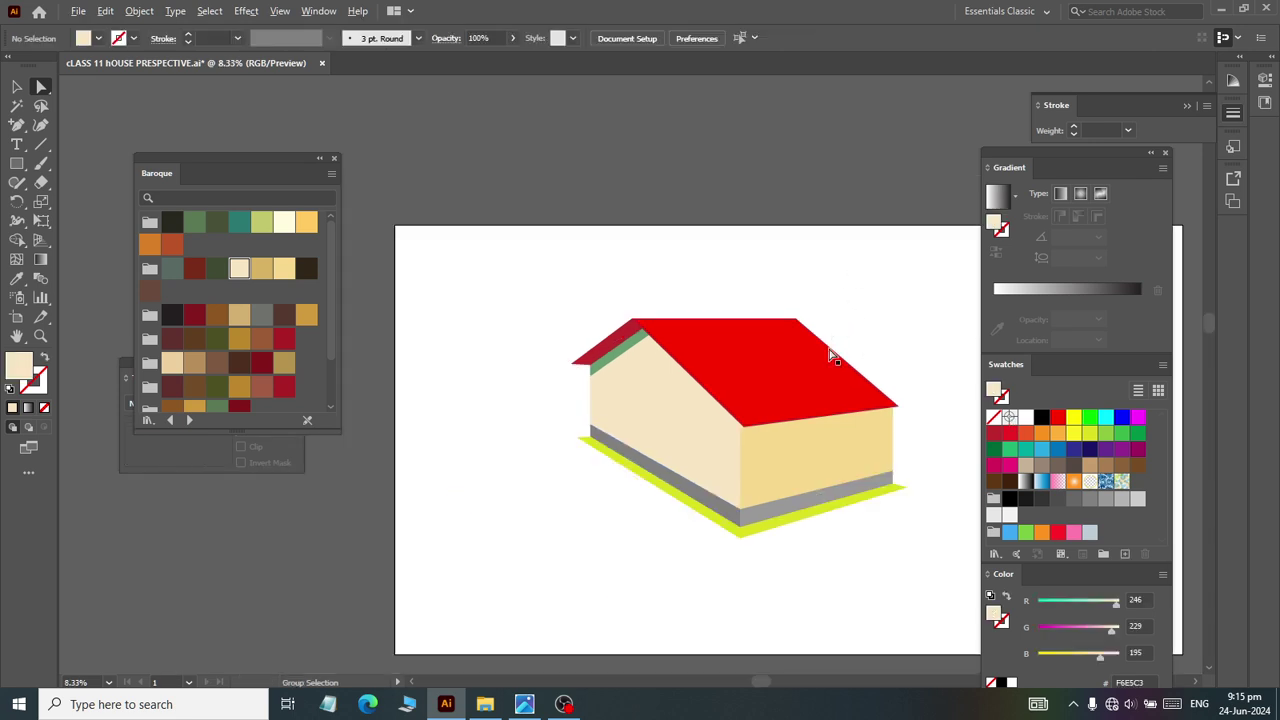
{"action": "left_click", "coordinate": [874, 551]}
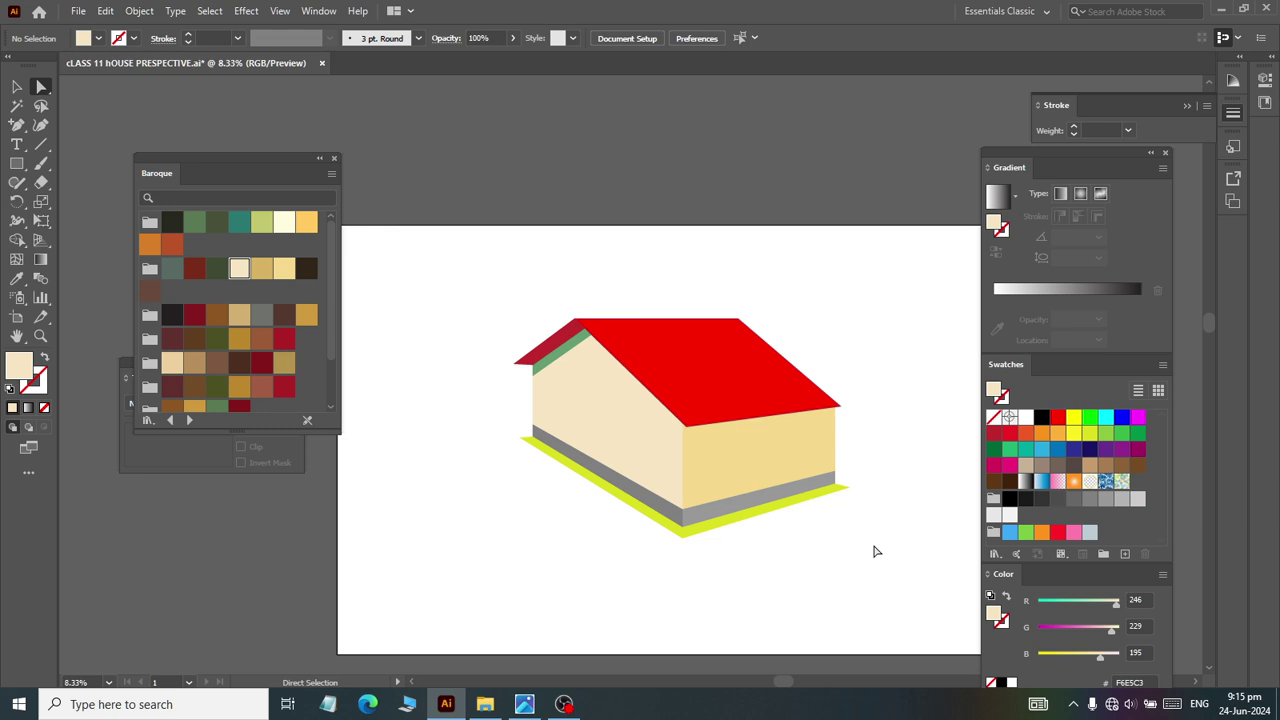
{"action": "key", "text": "ctrl+minus"}
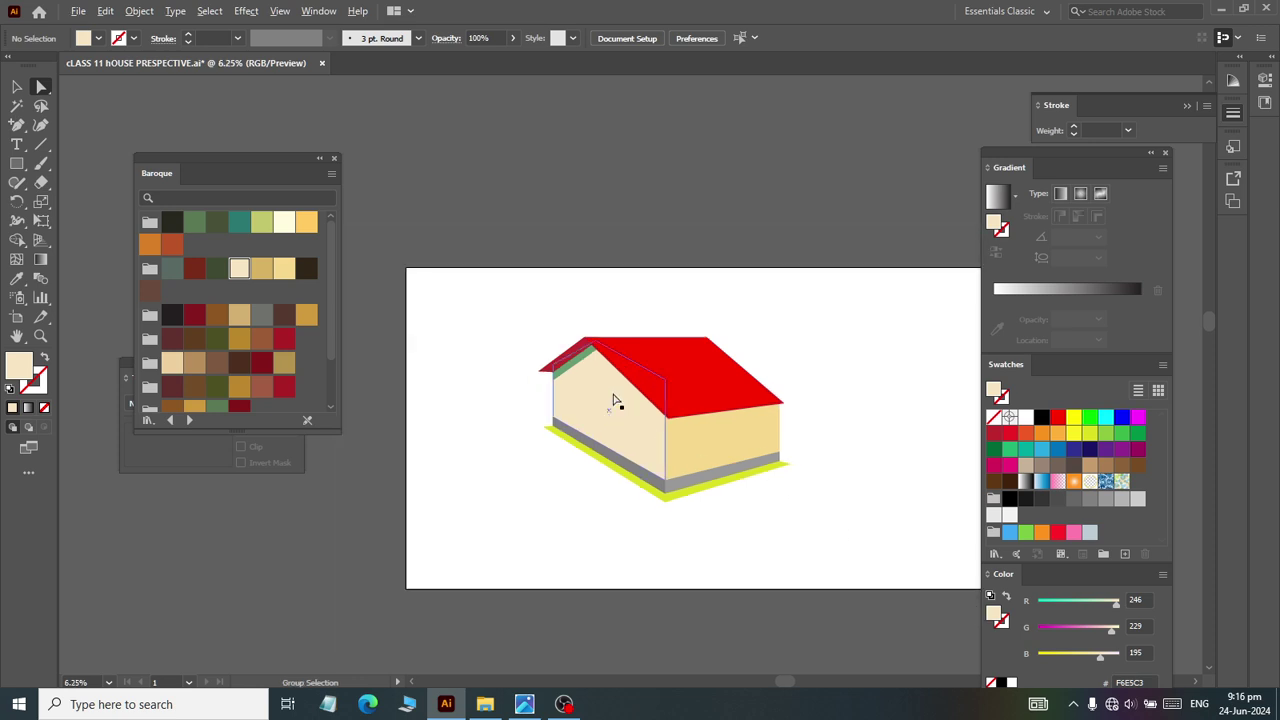
{"action": "key", "text": "ctrl+plus"}
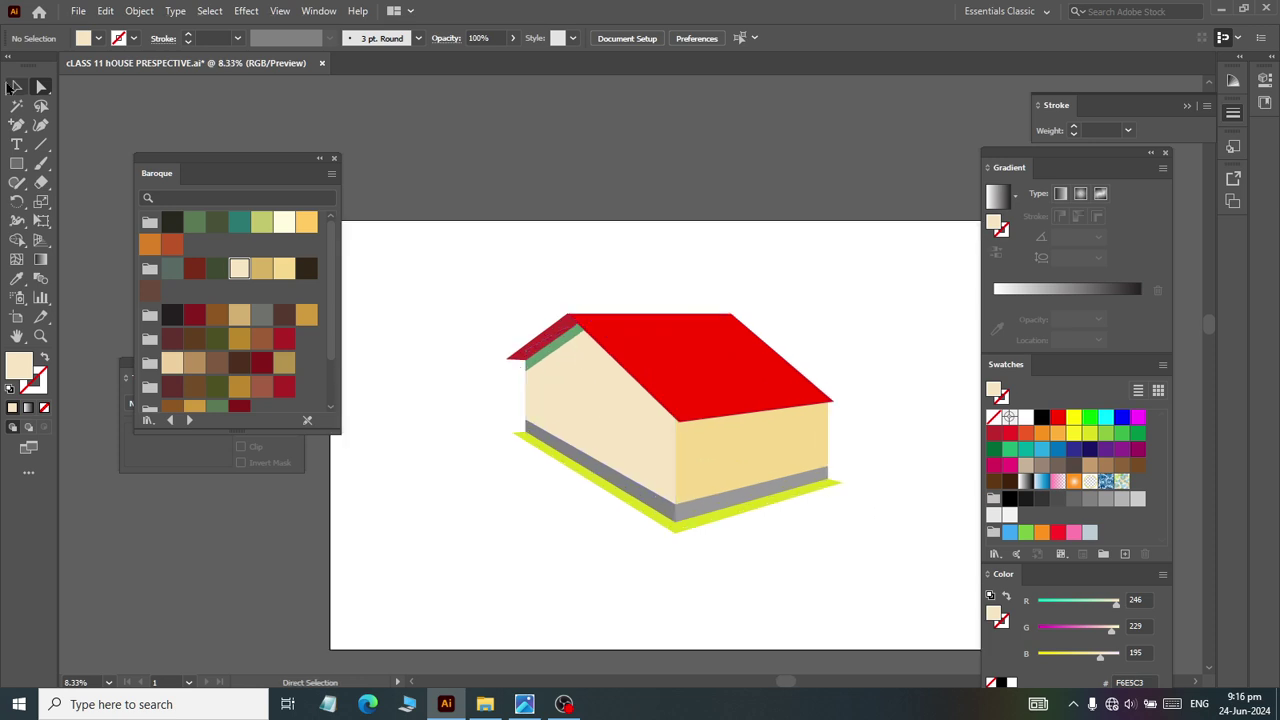
Step: Fill the gable trim strip with Baroque tan B98F5C, replacing the dark green
{"action": "left_click", "coordinate": [16, 87]}
{"action": "scroll", "coordinate": [547, 377], "scroll_direction": "up", "scroll_amount": 1}
{"action": "left_click", "coordinate": [541, 348]}
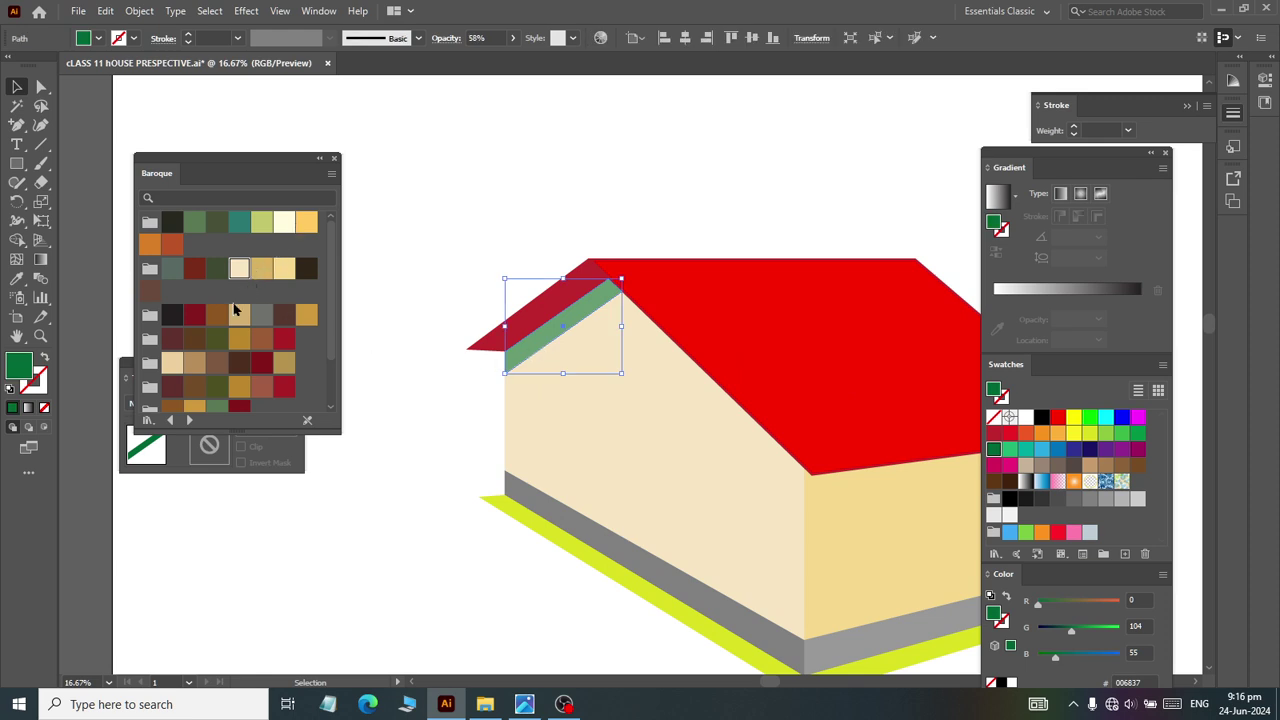
{"action": "left_click", "coordinate": [197, 368]}
{"action": "left_click", "coordinate": [355, 578]}
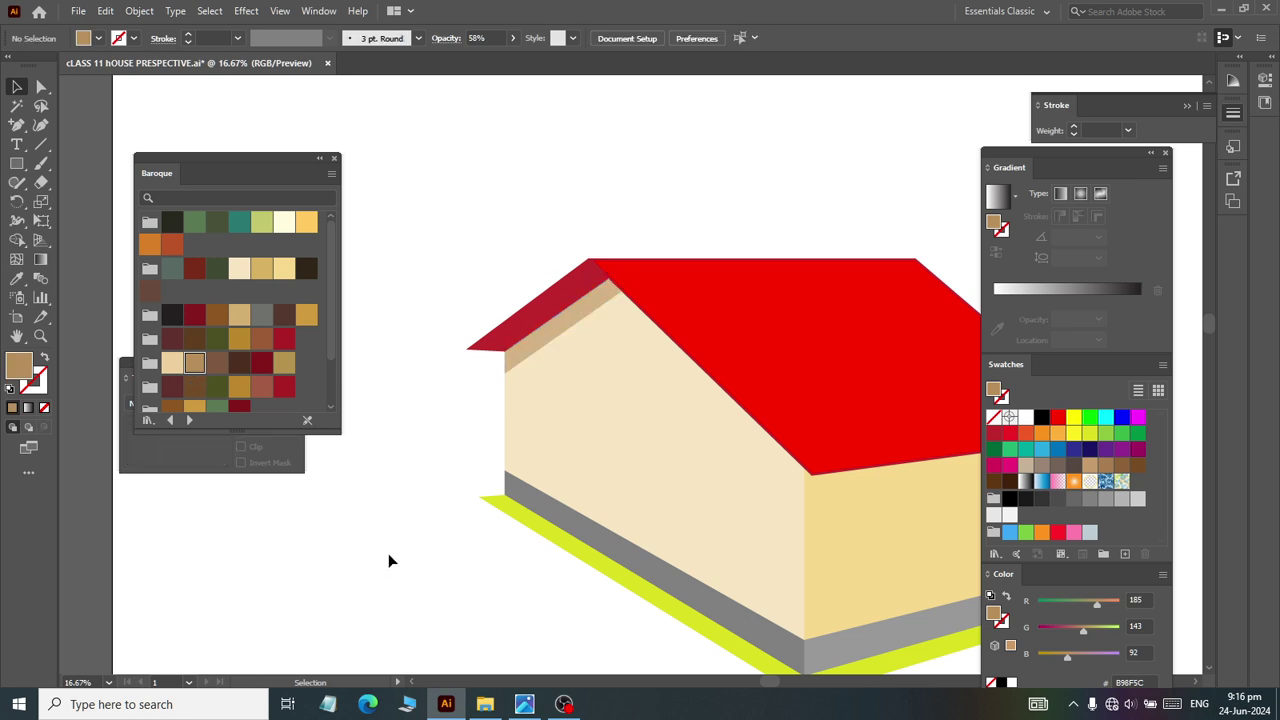
{"action": "scroll", "coordinate": [390, 558], "scroll_direction": "down", "scroll_amount": 1}
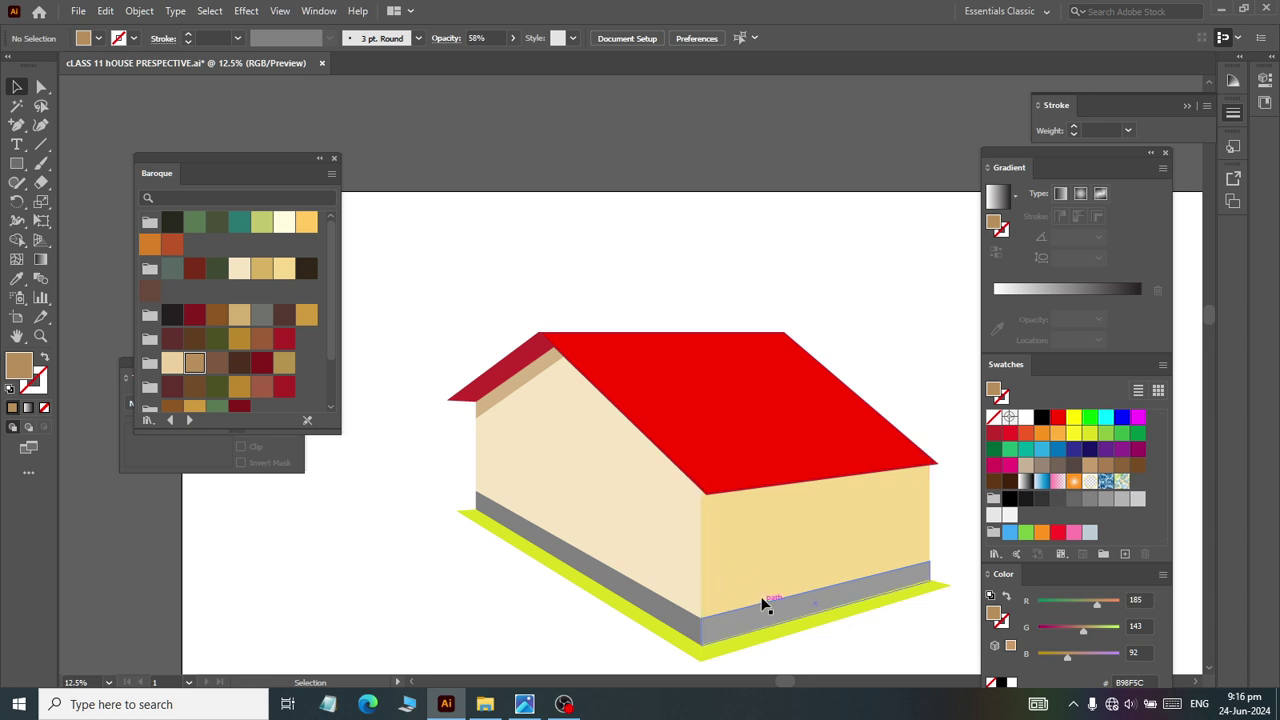
{"action": "scroll", "coordinate": [766, 600], "scroll_direction": "down", "scroll_amount": 3}
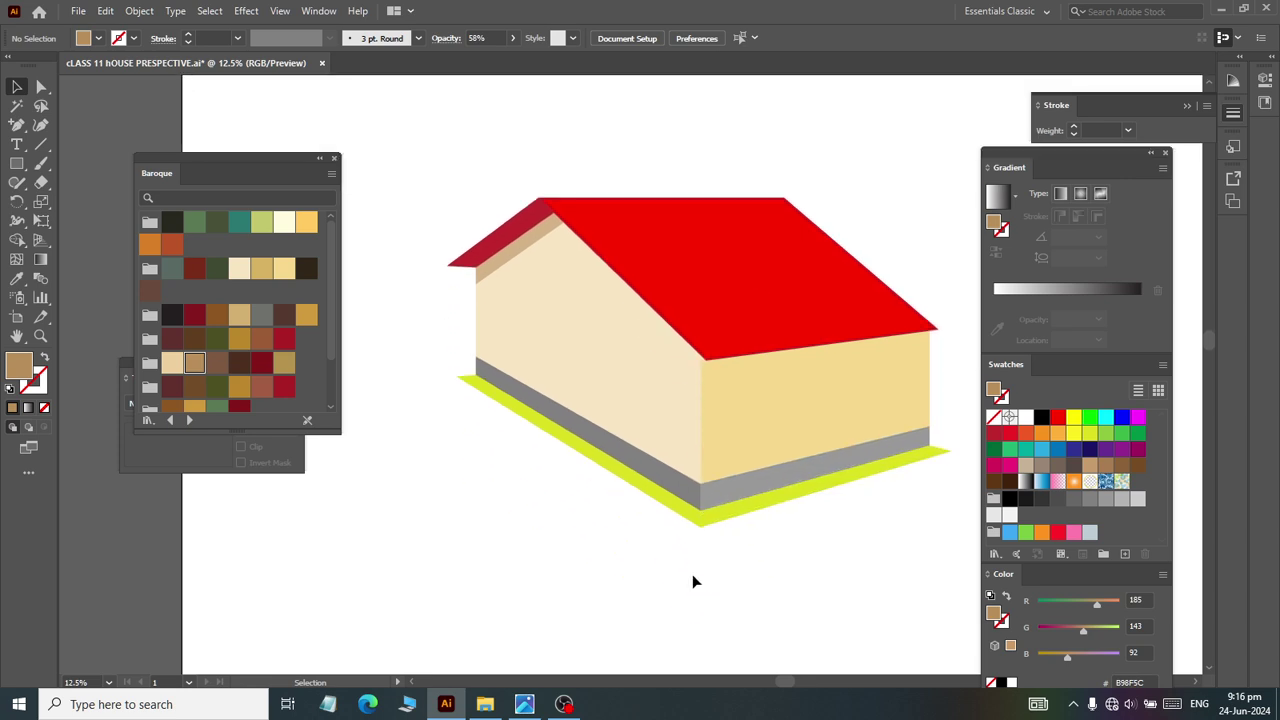
Step: Nudge the house's left-end anchor points down seven steps, compare with the reference, and deselect
{"action": "left_click", "coordinate": [41, 87]}
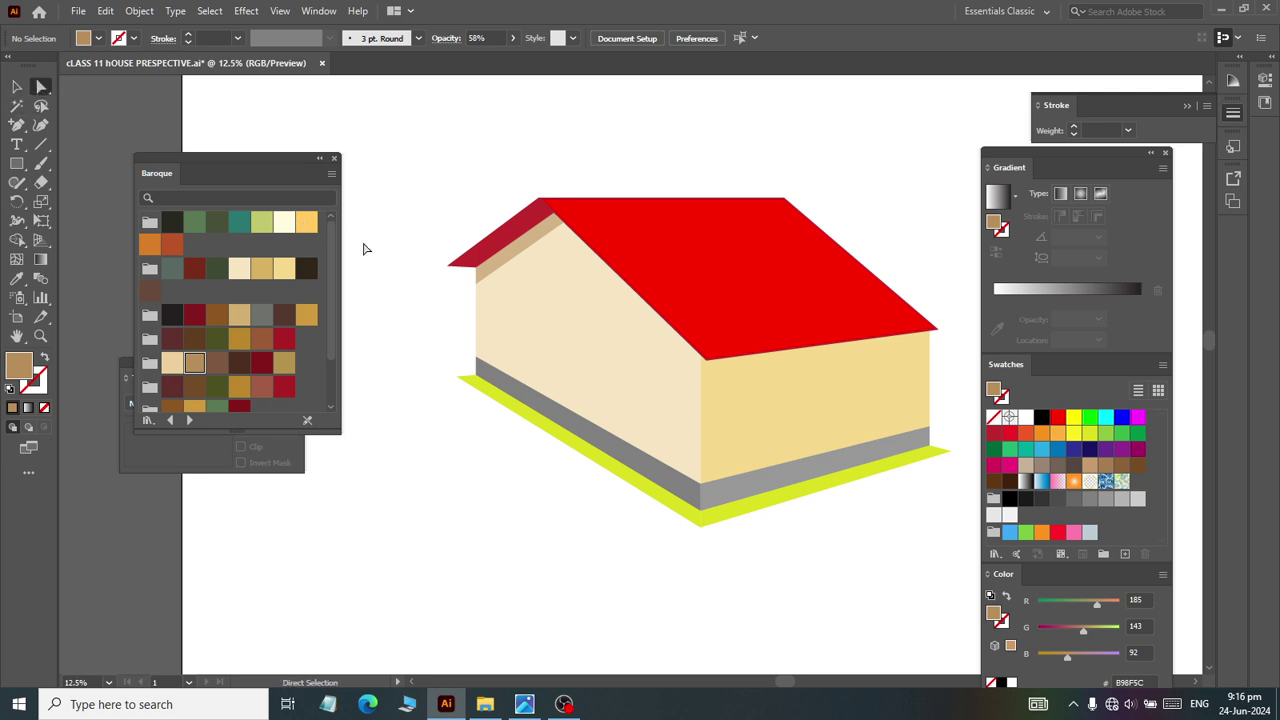
{"action": "left_click_drag", "start_coordinate": [424, 235], "coordinate": [500, 435]}
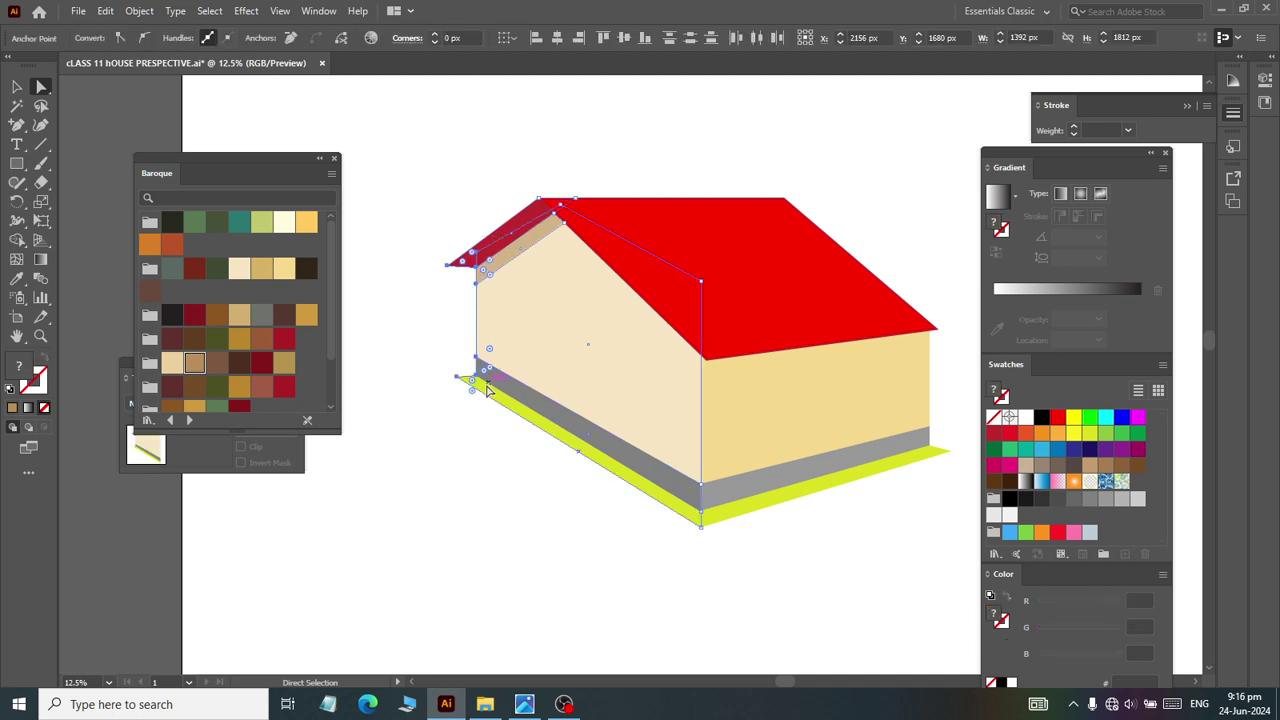
{"action": "key", "text": "Down"}
{"action": "key", "text": "Down"}
{"action": "key", "text": "Down"}
{"action": "key", "text": "Down"}
{"action": "key", "text": "Down"}
{"action": "key", "text": "Down"}
{"action": "key", "text": "Down"}
{"action": "key", "text": "Down"}
{"action": "key", "text": "Down"}
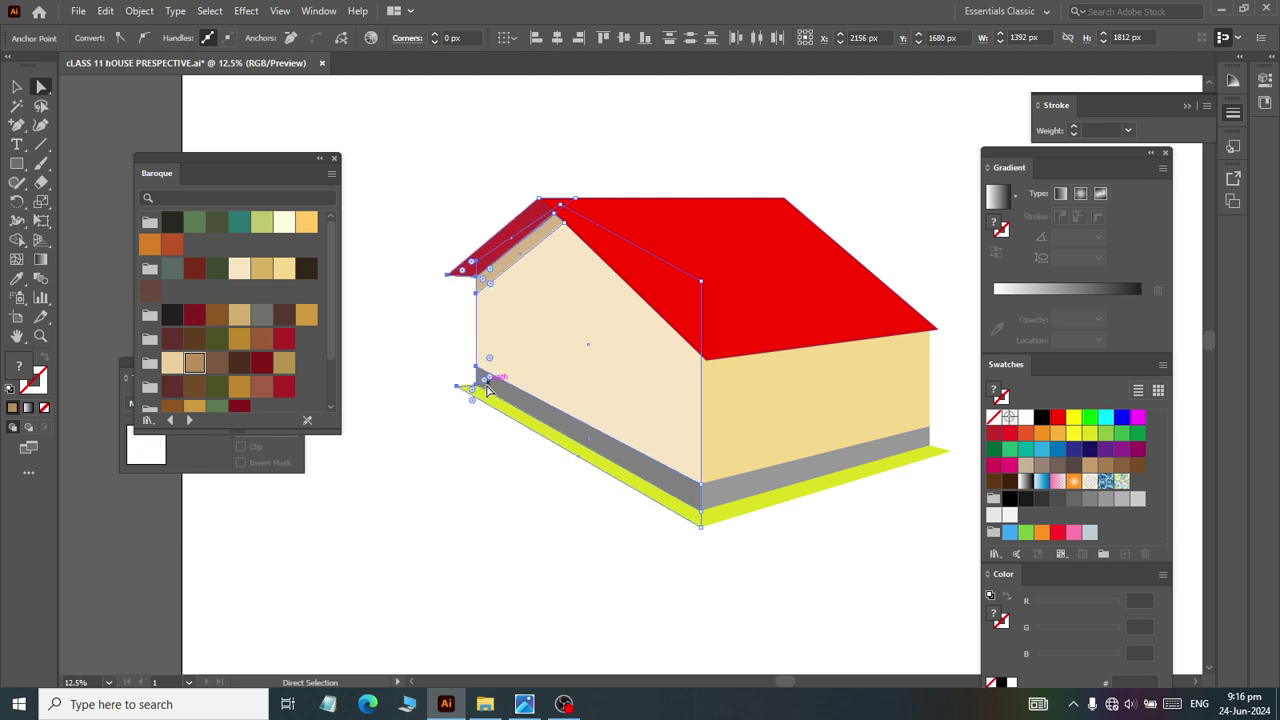
{"action": "key", "text": "Down"}
{"action": "key", "text": "Down"}
{"action": "key", "text": "Down"}
{"action": "key", "text": "Down"}
{"action": "key", "text": "Down"}
{"action": "key", "text": "Down"}
{"action": "key", "text": "Down"}
{"action": "key", "text": "Down"}
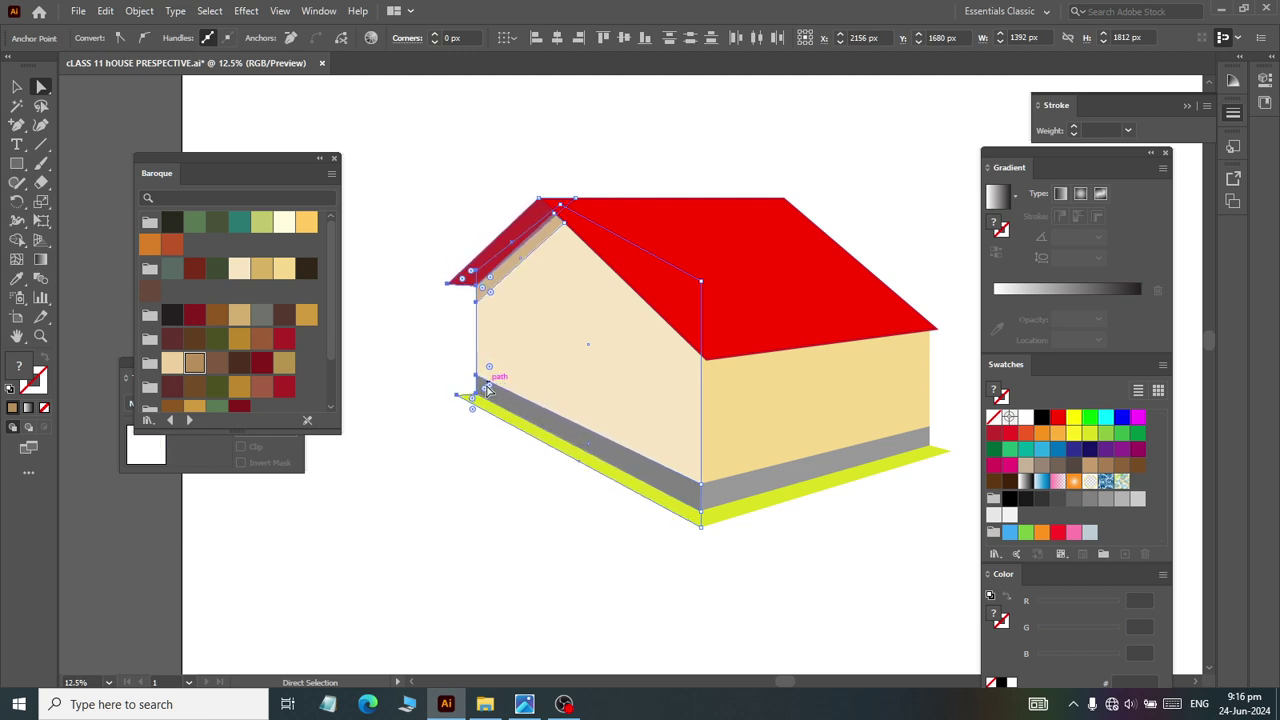
{"action": "key", "text": "Down"}
{"action": "key", "text": "Down"}
{"action": "key", "text": "Down"}
{"action": "key", "text": "Down"}
{"action": "key", "text": "Down"}
{"action": "key", "text": "Down"}
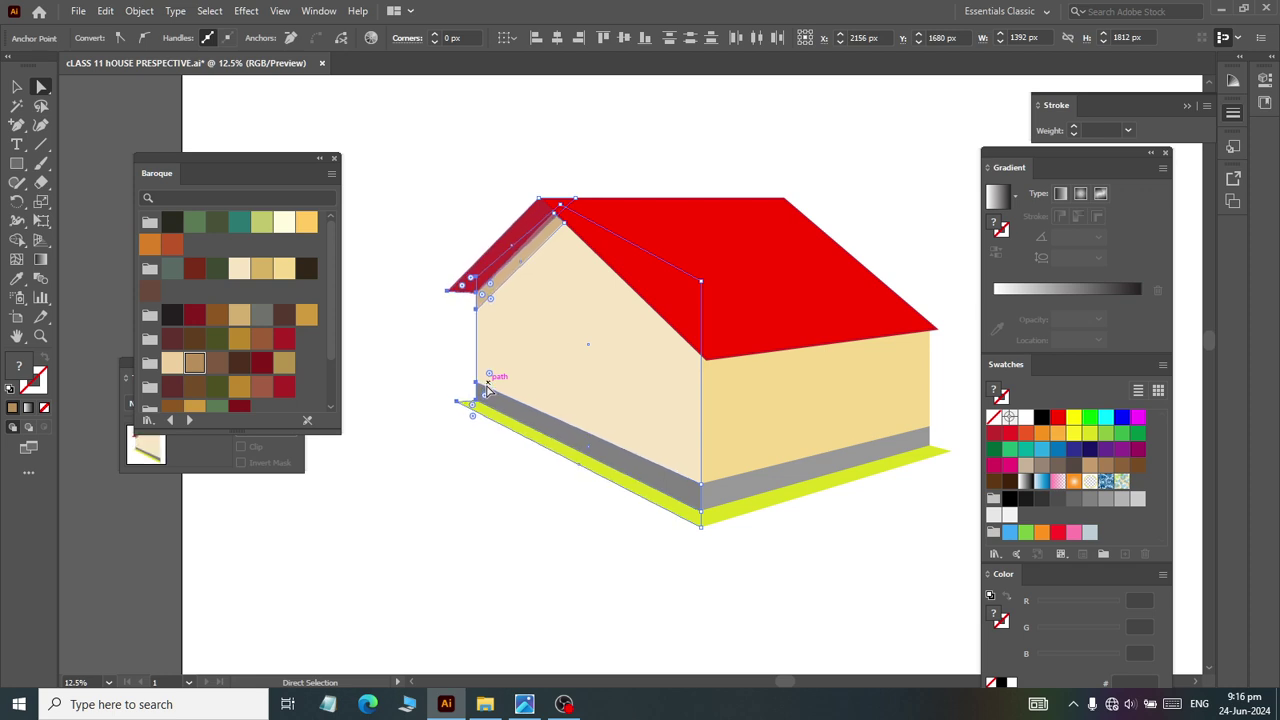
{"action": "key", "text": "Down"}
{"action": "key", "text": "Down"}
{"action": "key", "text": "Down"}
{"action": "key", "text": "Down"}
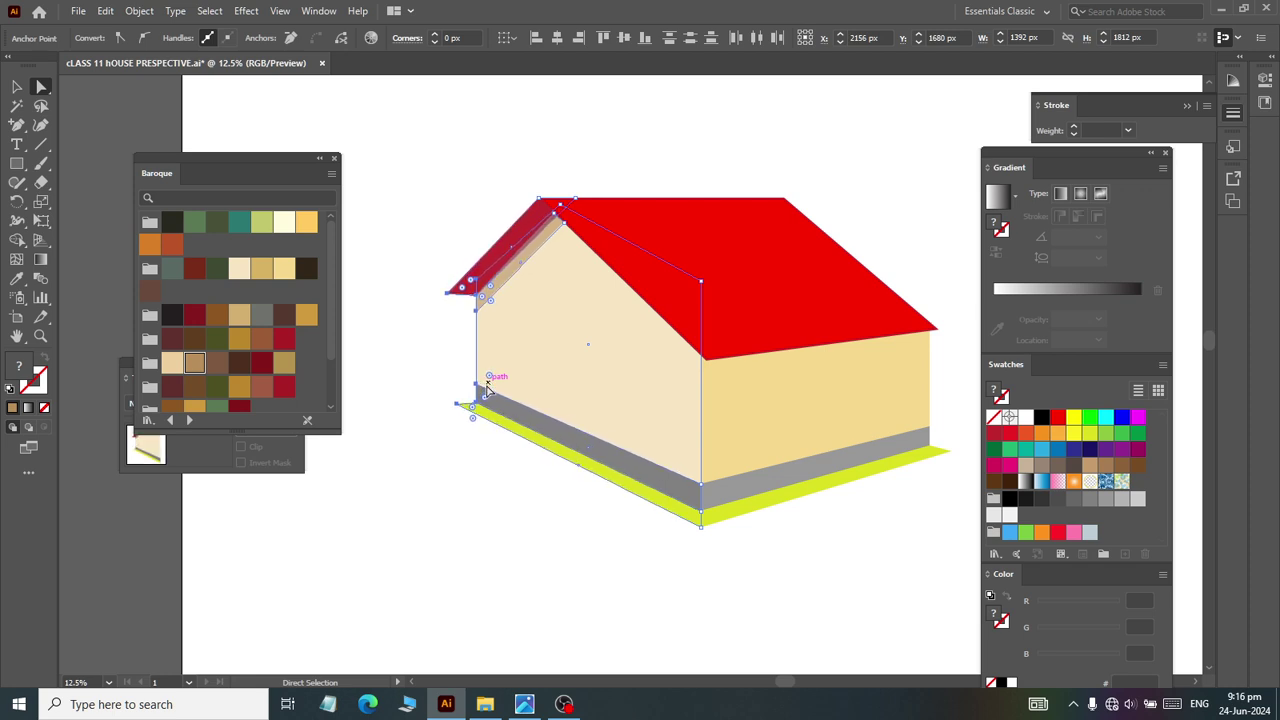
{"action": "key", "text": "Down"}
{"action": "key", "text": "Down"}
{"action": "key", "text": "Down"}
{"action": "key", "text": "Down"}
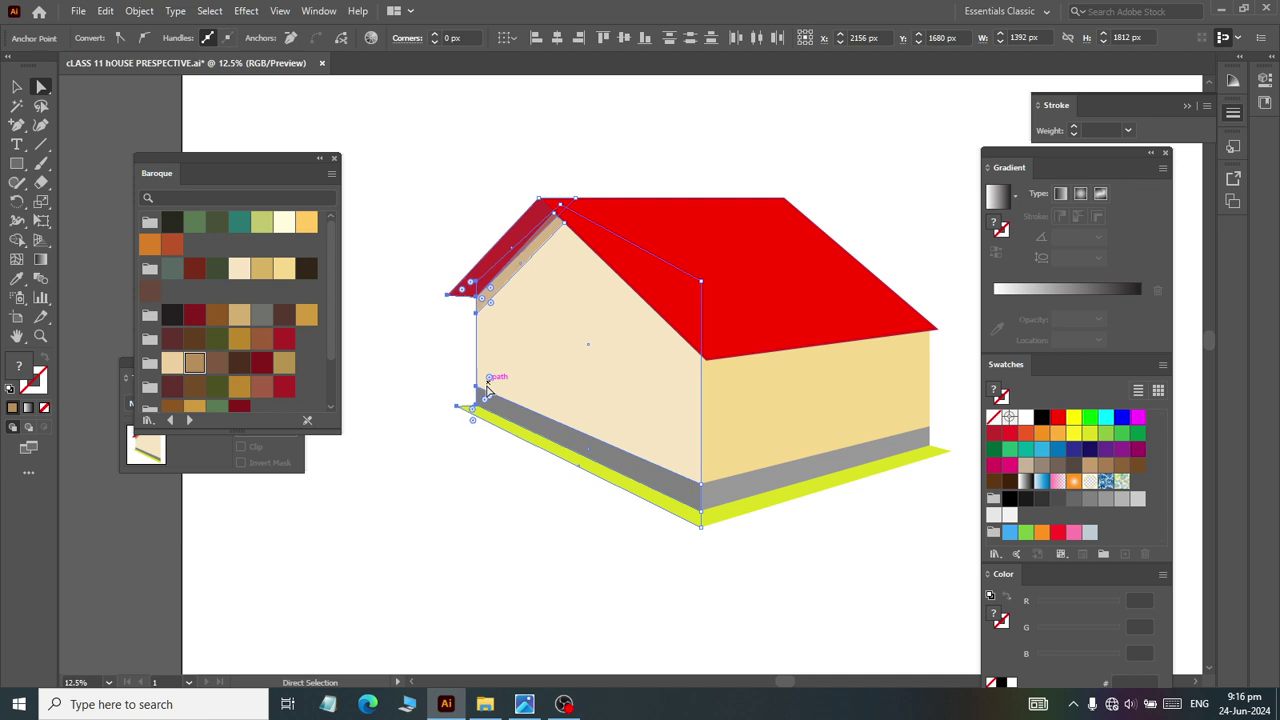
{"action": "key", "text": "Down"}
{"action": "key", "text": "Down"}
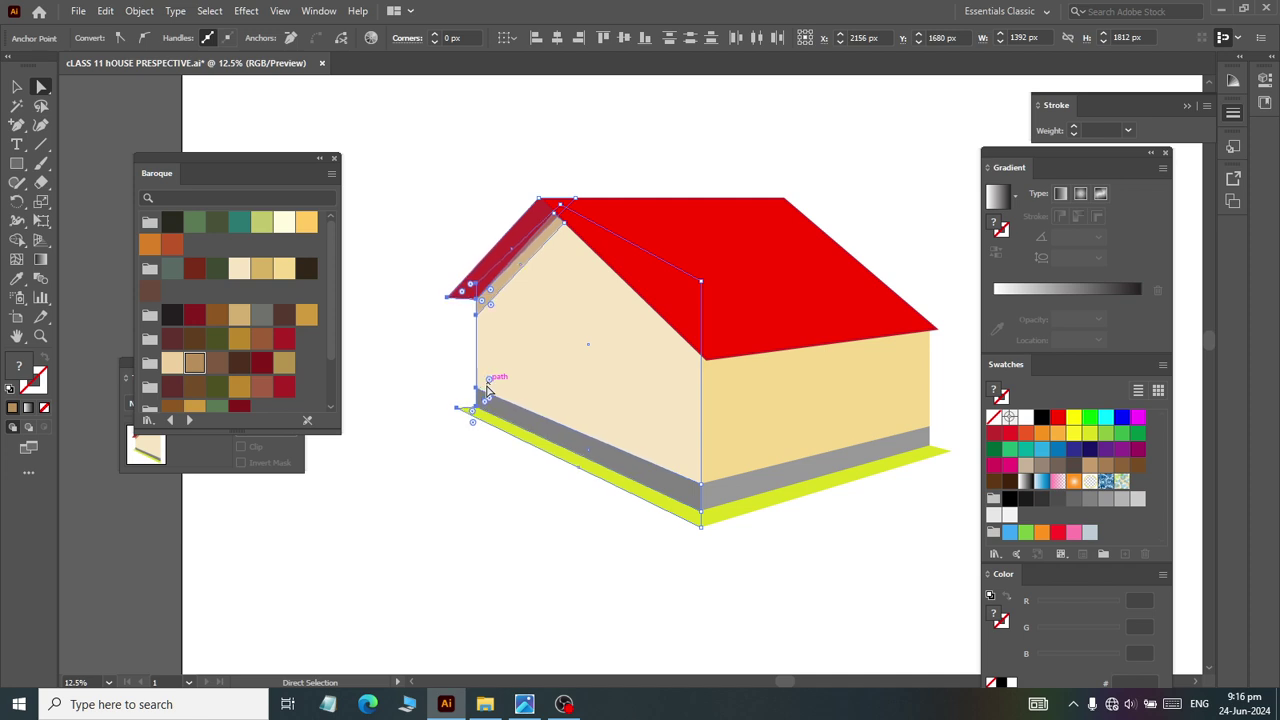
{"action": "key", "text": "Down"}
{"action": "key", "text": "alt+Tab"}
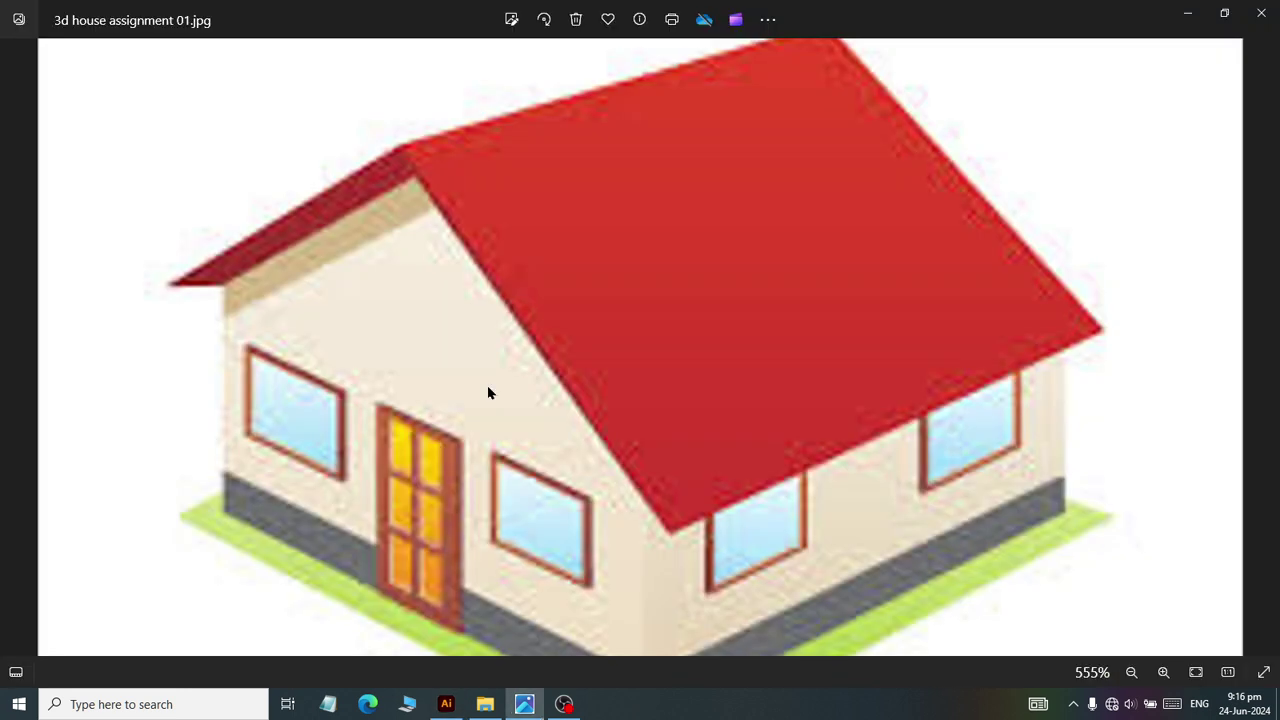
{"action": "key", "text": "alt+Tab"}
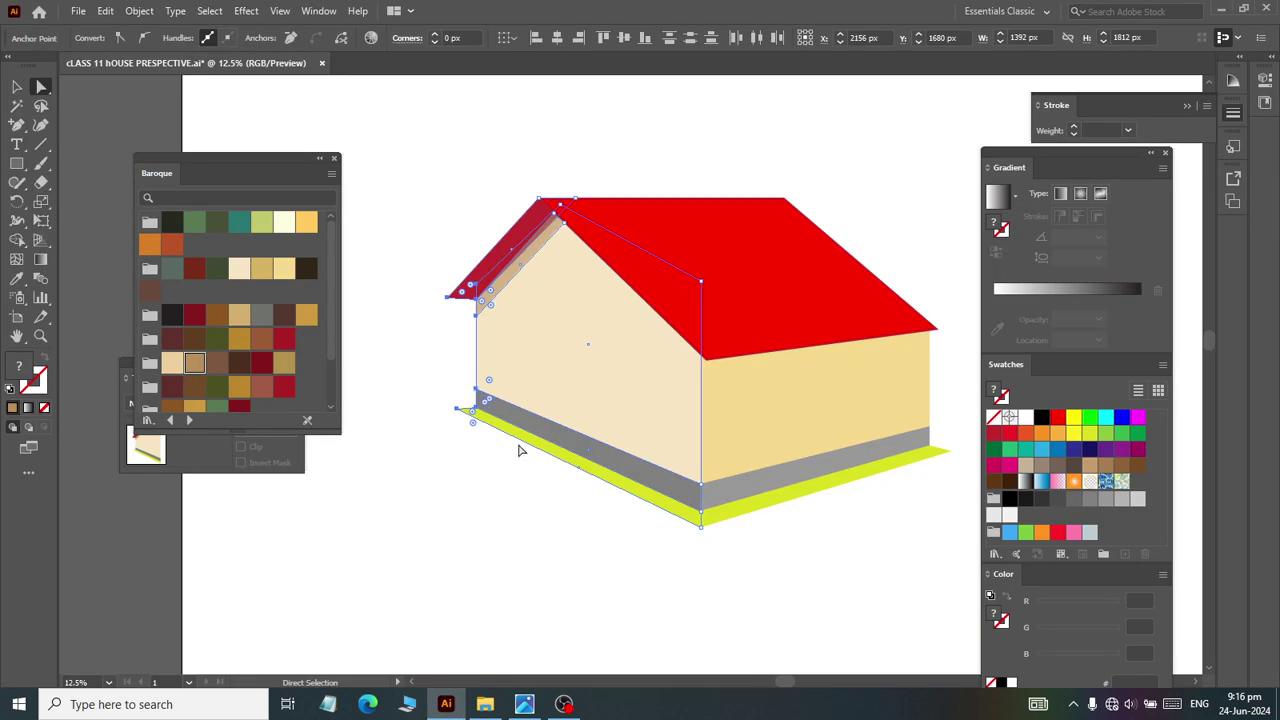
{"action": "left_click", "coordinate": [510, 568]}
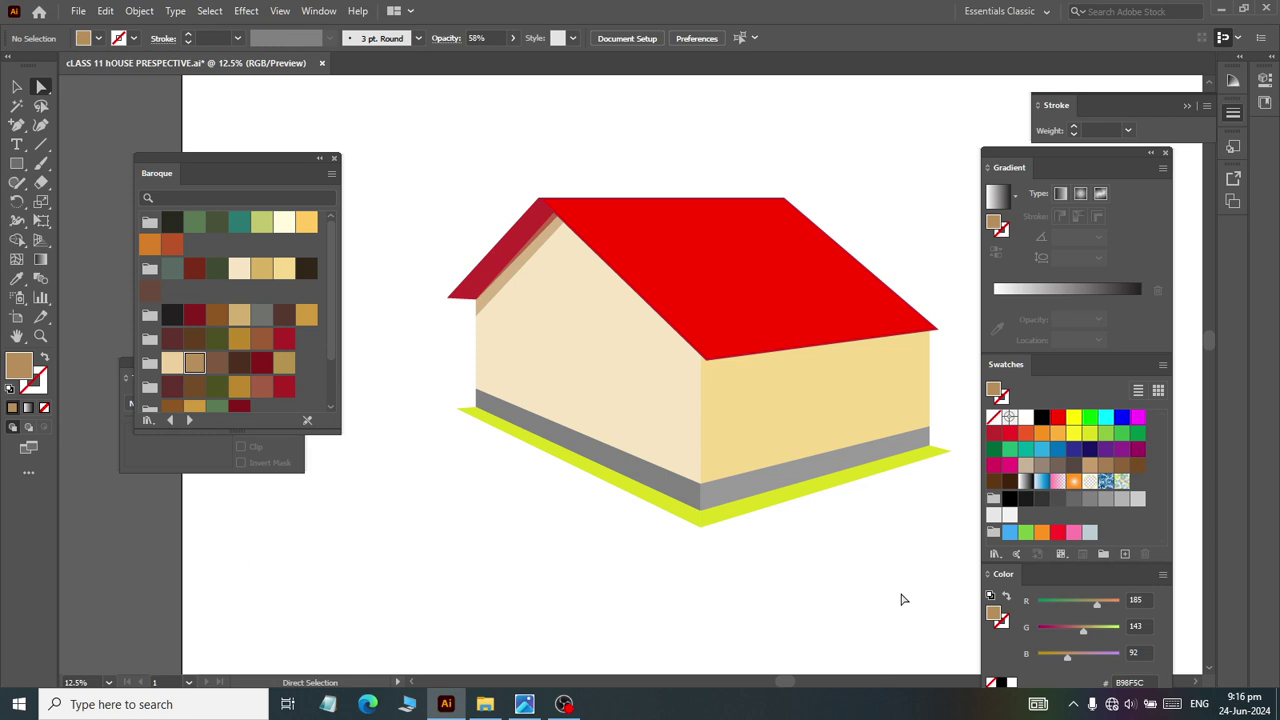
Step: Drag the tan trim's top anchor points up to meet the roof peak
{"action": "scroll", "coordinate": [571, 223], "scroll_direction": "up", "scroll_amount": 2}
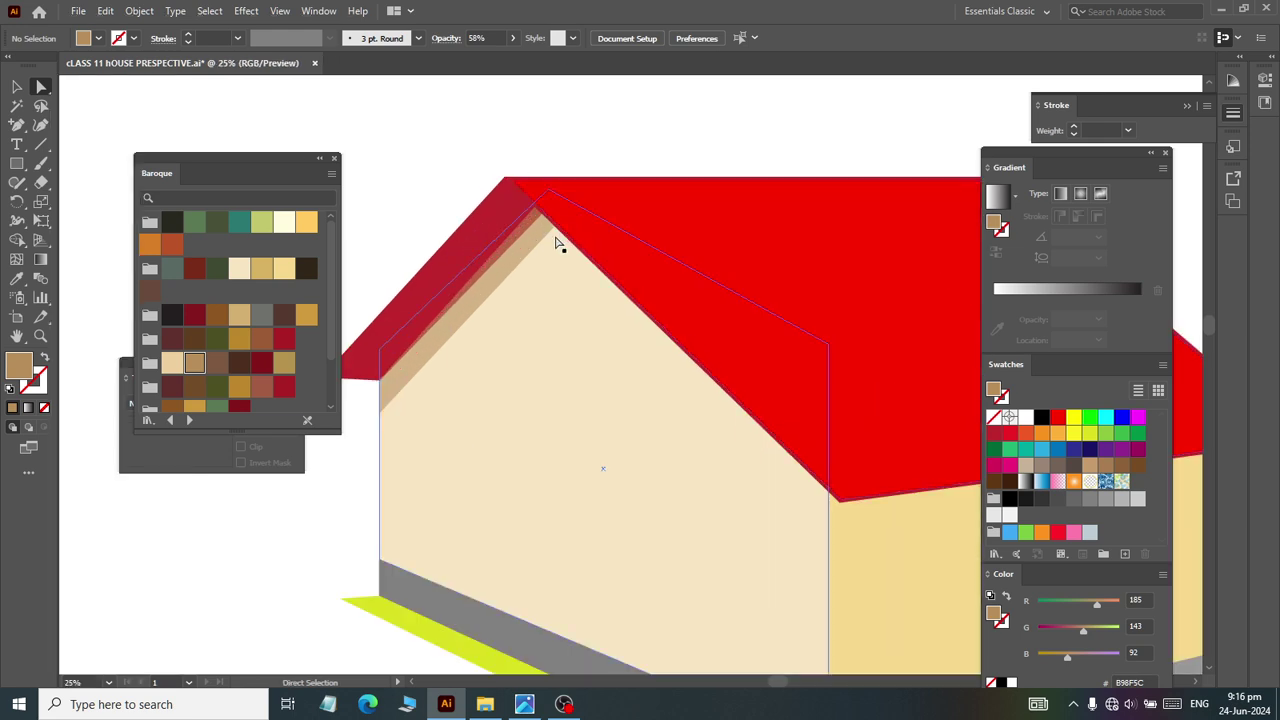
{"action": "left_click", "coordinate": [537, 212]}
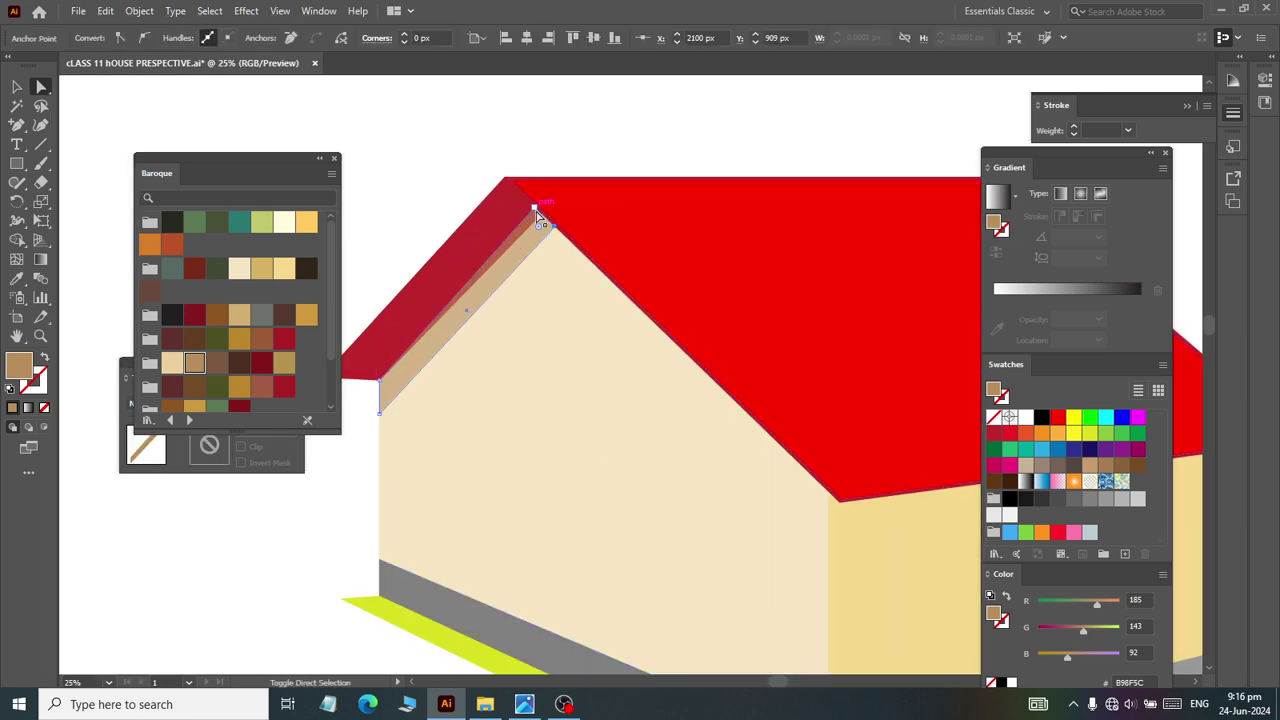
{"action": "left_click_drag", "start_coordinate": [537, 212], "coordinate": [534, 206]}
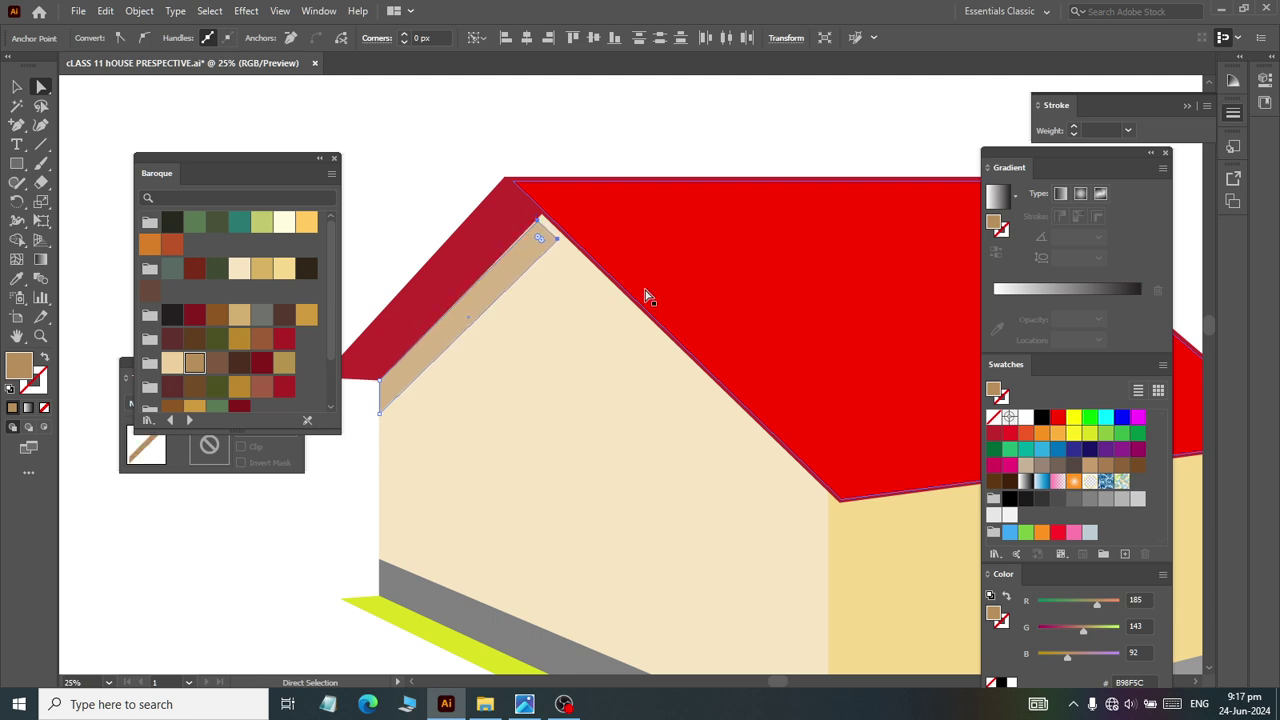
{"action": "scroll", "coordinate": [560, 215], "scroll_direction": "up", "scroll_amount": 2}
{"action": "scroll", "coordinate": [565, 215], "scroll_direction": "up", "scroll_amount": 1}
{"action": "left_click_drag", "start_coordinate": [565, 213], "coordinate": [567, 189]}
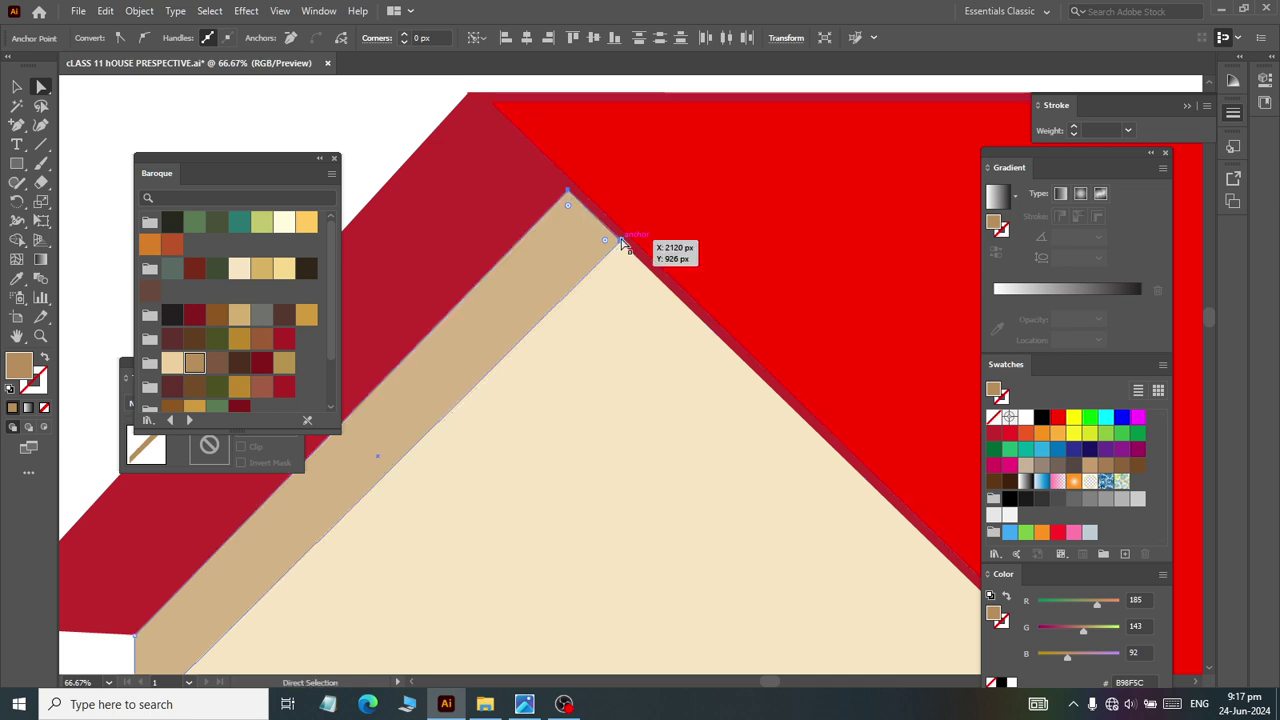
{"action": "scroll", "coordinate": [594, 251], "scroll_direction": "down", "scroll_amount": 4}
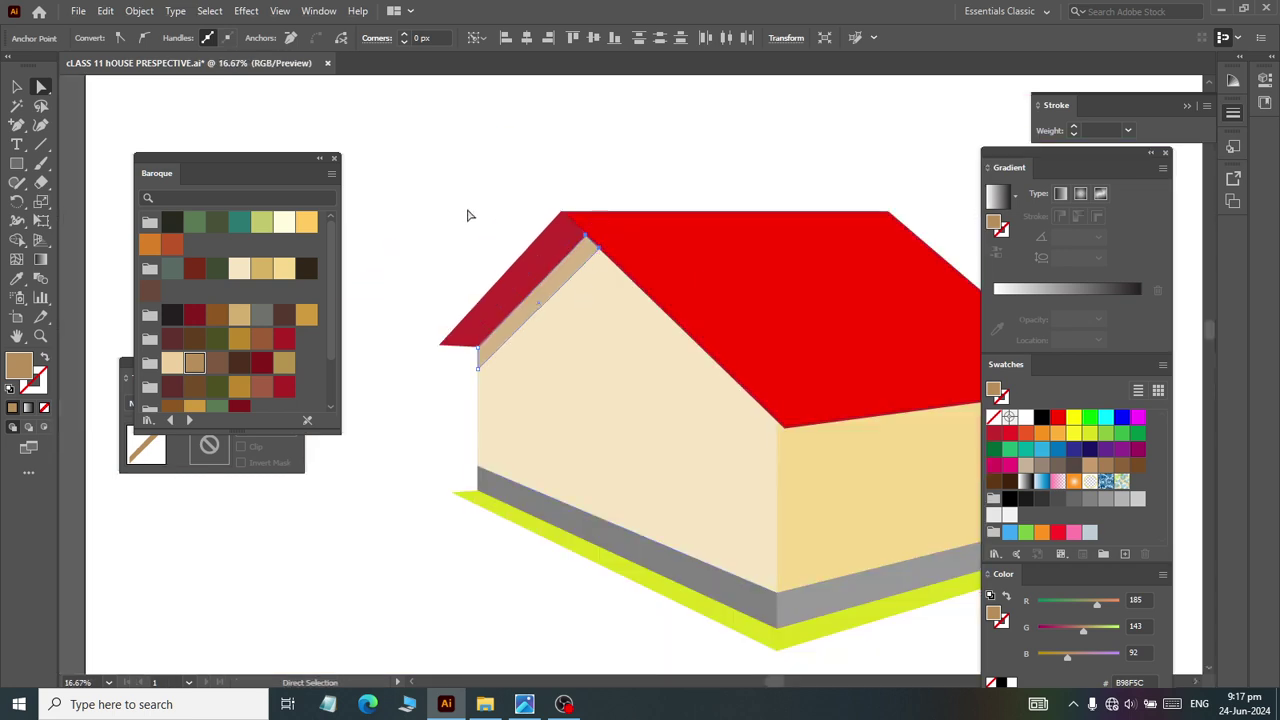
{"action": "left_click", "coordinate": [470, 215]}
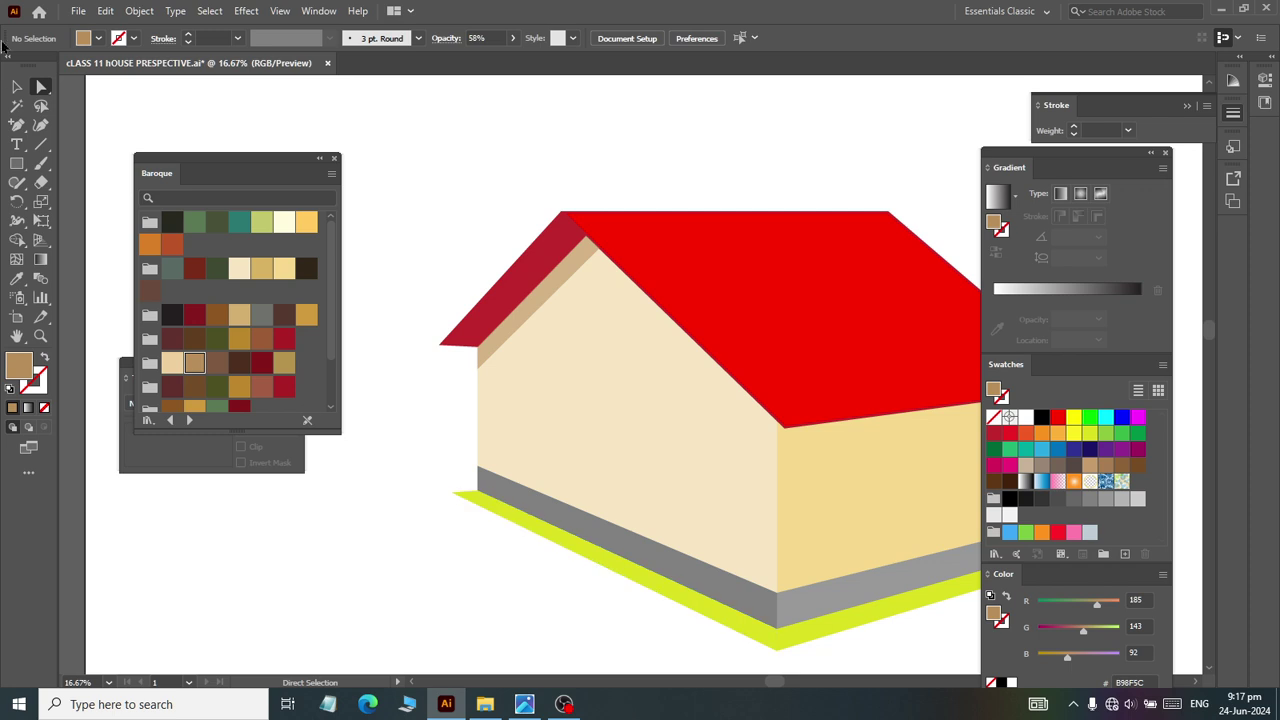
Step: Save the house drawing with Ctrl+S and bring up the reference photo
{"action": "left_click", "coordinate": [16, 88]}
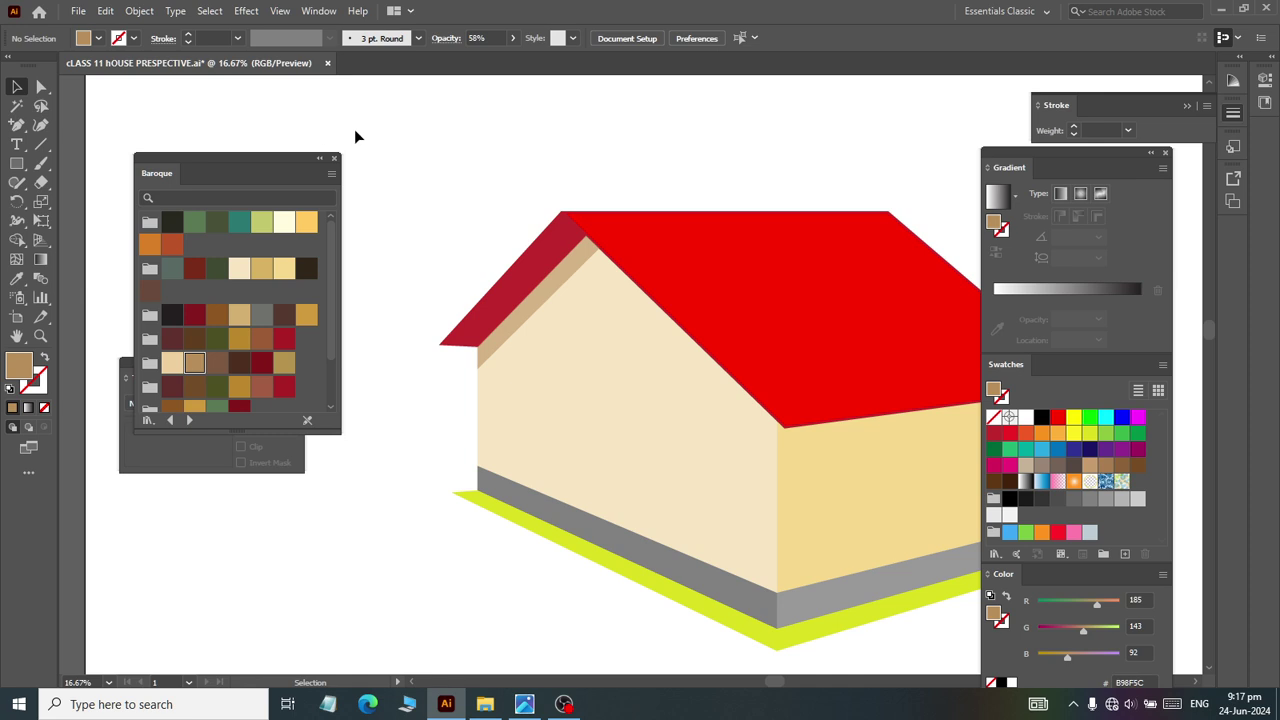
{"action": "scroll", "coordinate": [466, 182], "scroll_direction": "down", "scroll_amount": 1}
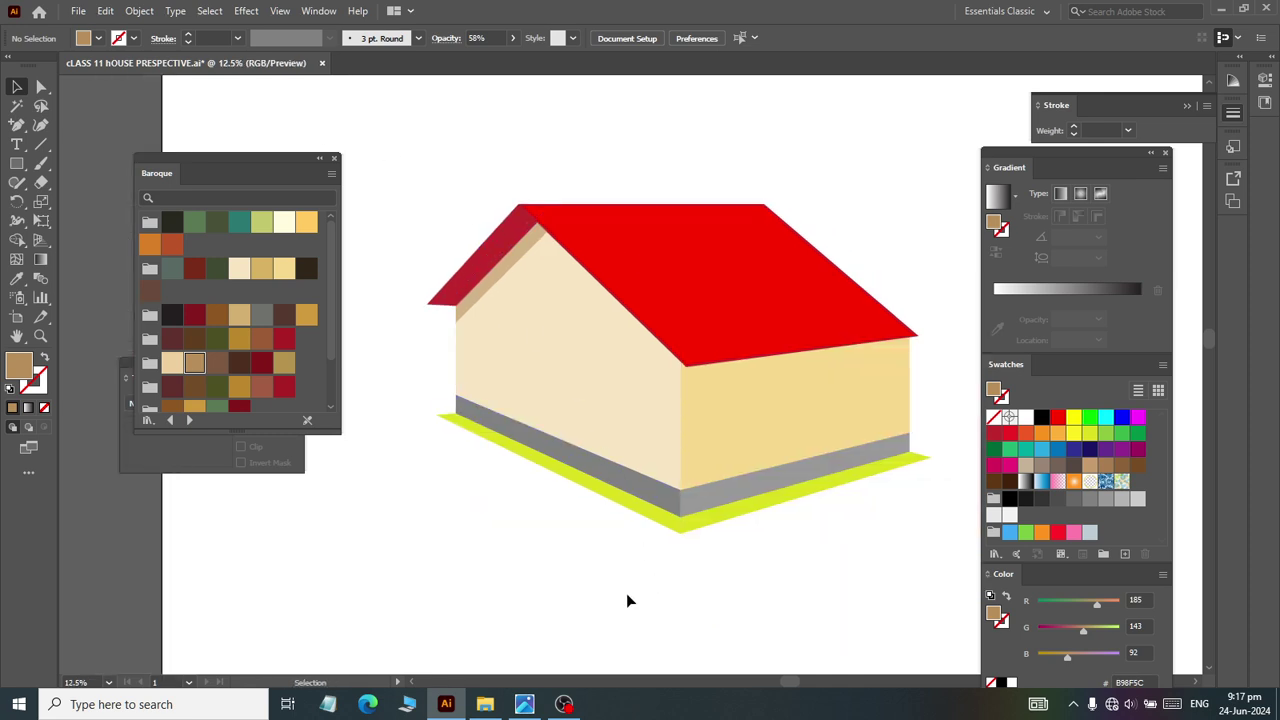
{"action": "key", "text": "ctrl+s"}
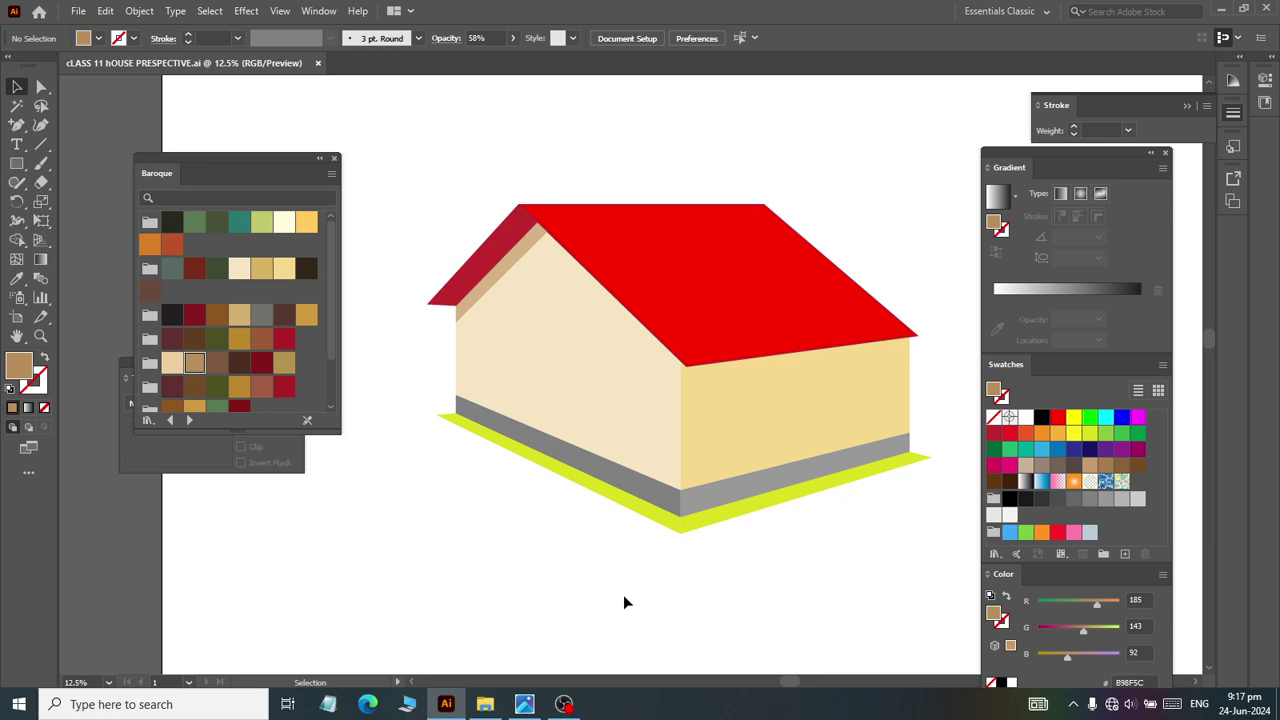
{"action": "key", "text": "alt+Tab"}
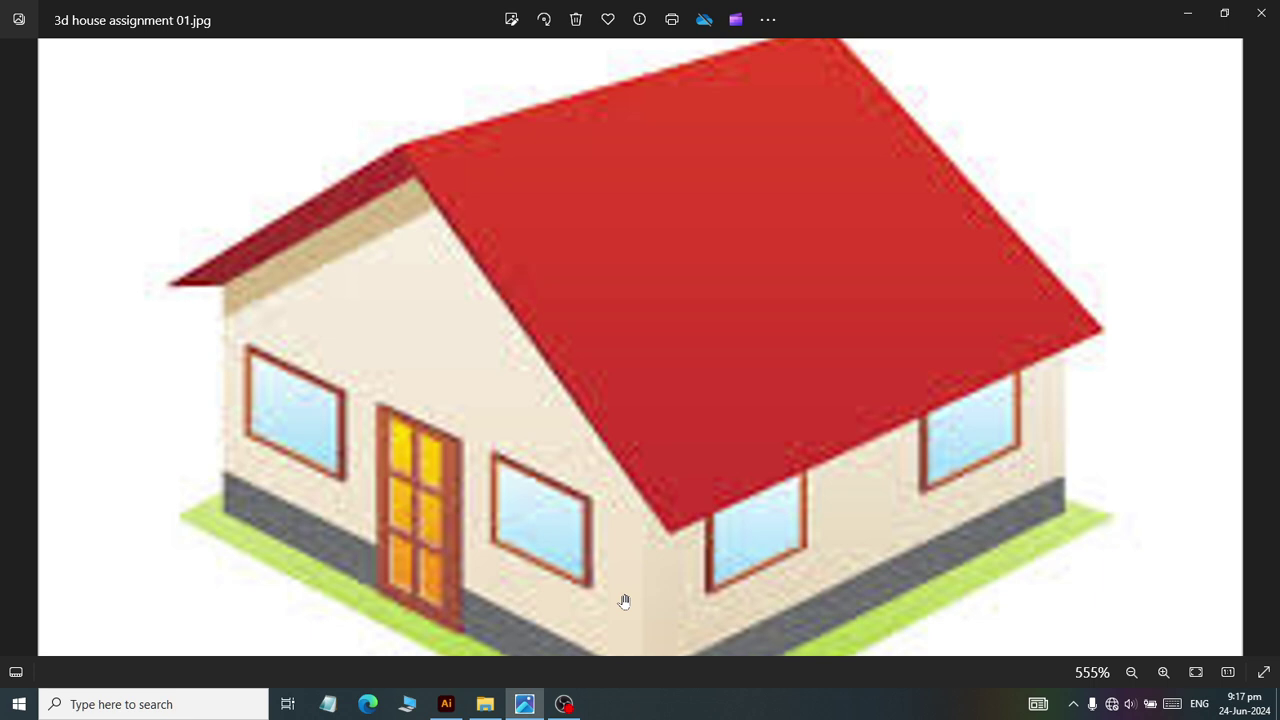
Step: Zoom the Photos view out from 555% to 345% to show the whole reference image
{"action": "scroll", "coordinate": [623, 567], "scroll_direction": "down", "scroll_amount": 2}
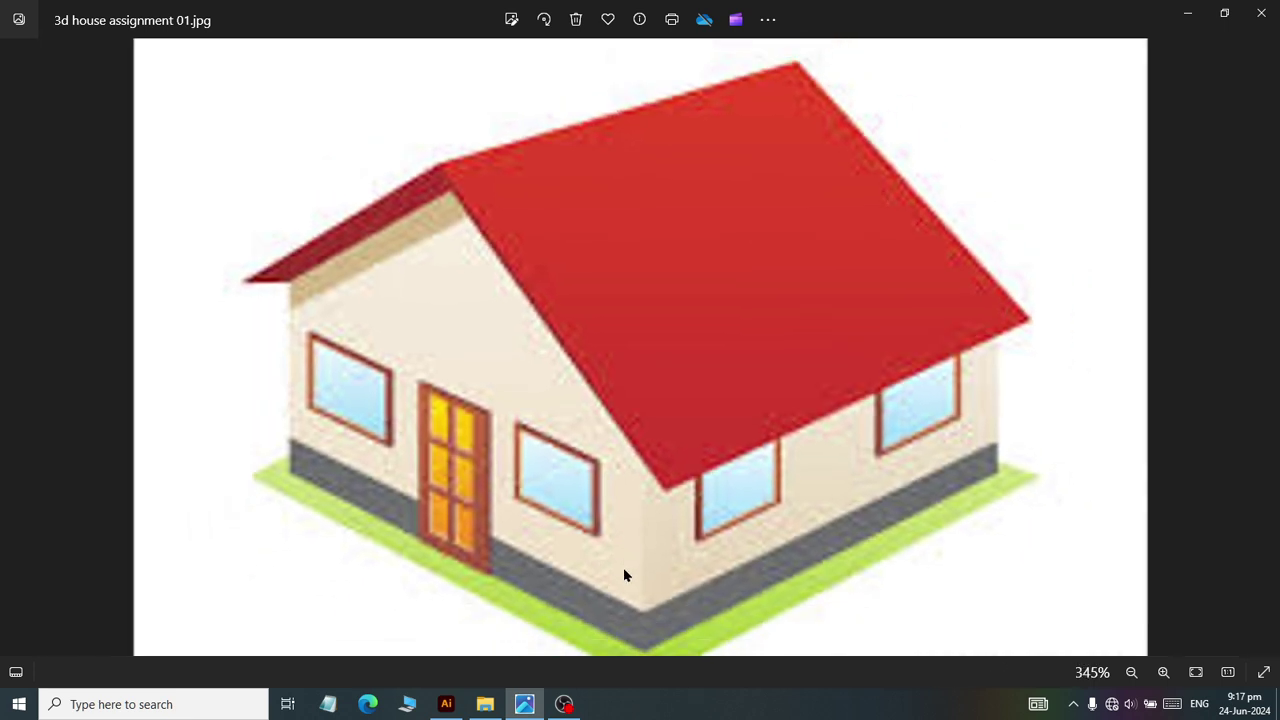